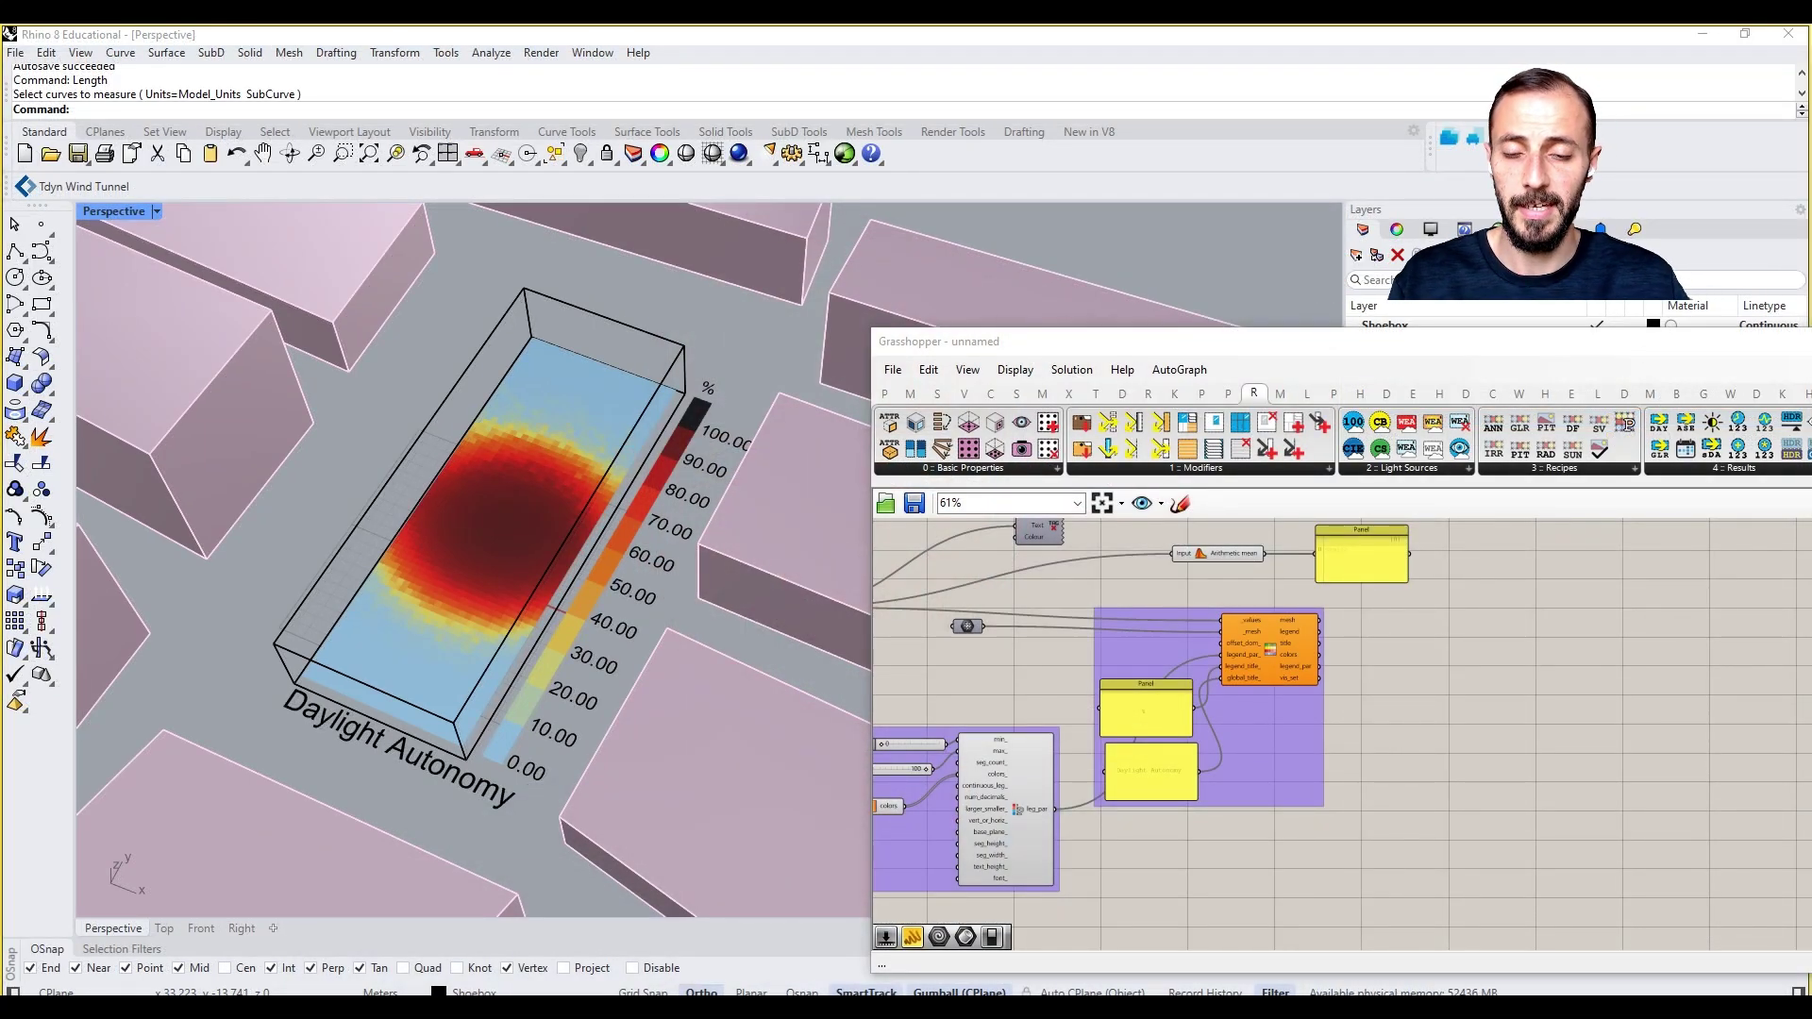
Step: Examine the Grasshopper definition from the heatmap section back to the merged window geometry and aperture setup
mouse_move(618, 1006)
click(618, 930)
right_drag(976, 675, 1322, 703)
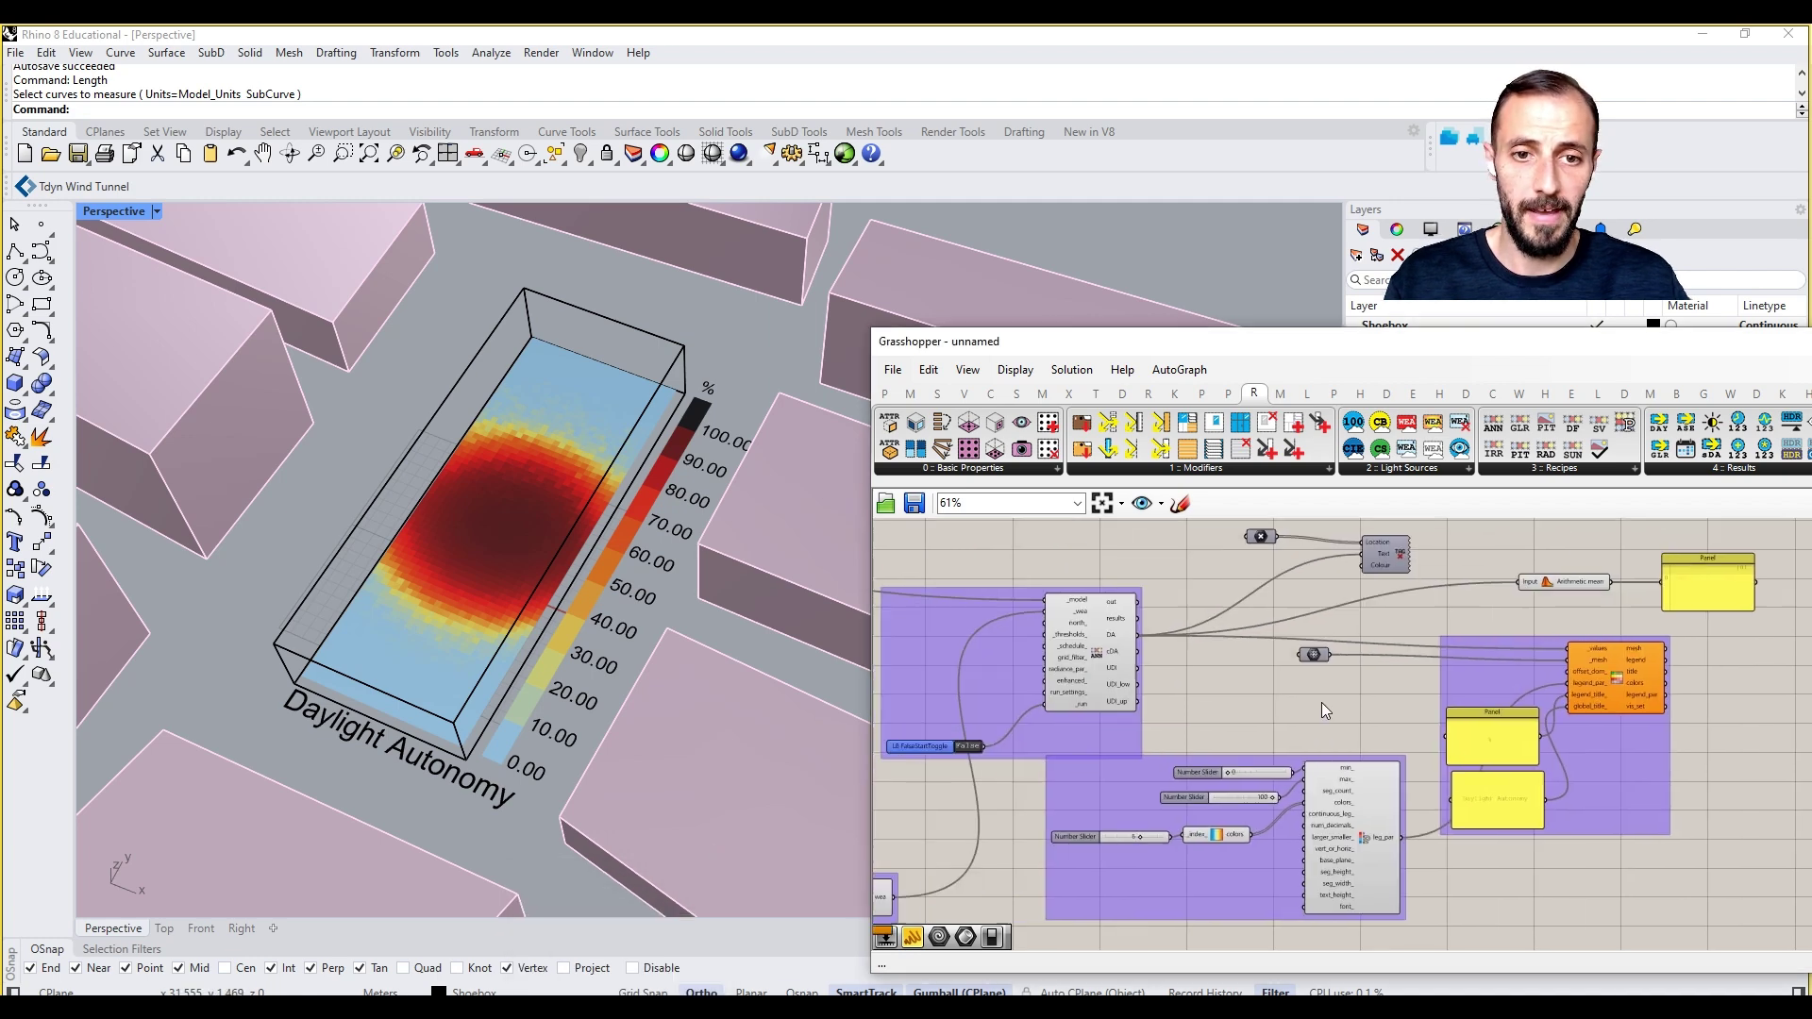
scroll(1321, 702, down, 5)
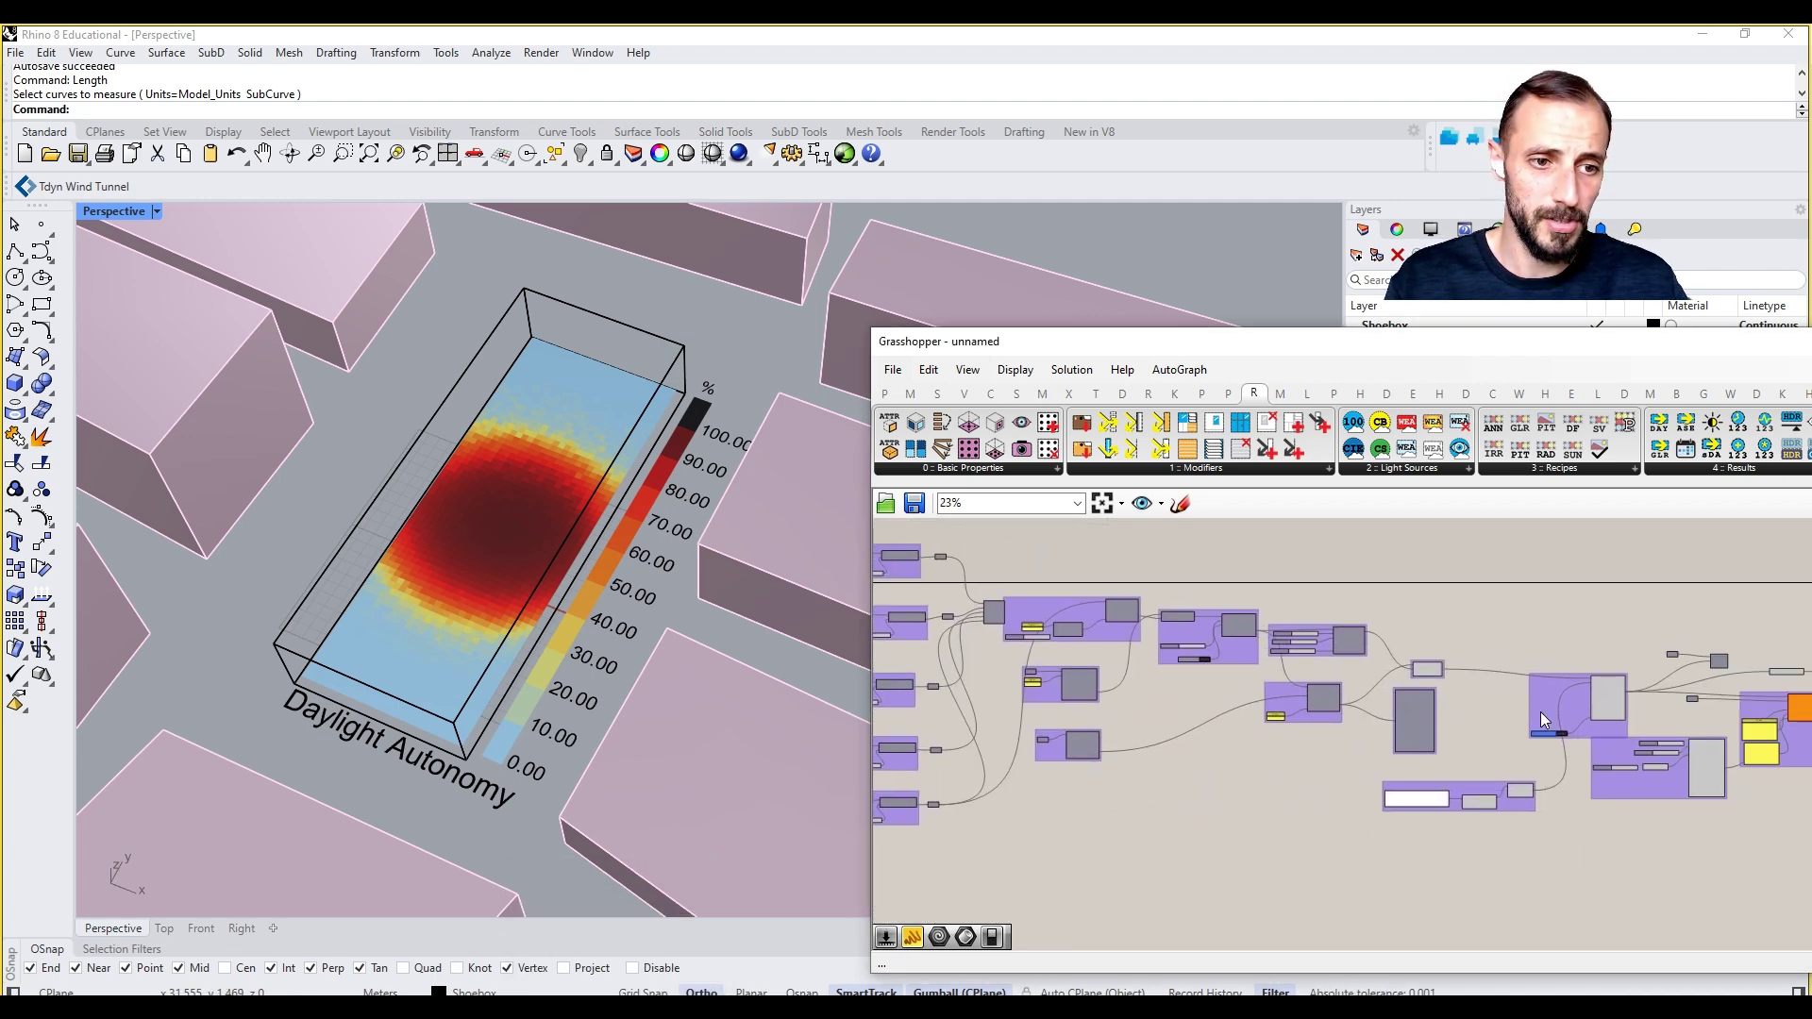
scroll(1542, 714, up, 7)
right_drag(1358, 767, 1516, 830)
scroll(1515, 829, down, 6)
right_drag(1118, 717, 1158, 719)
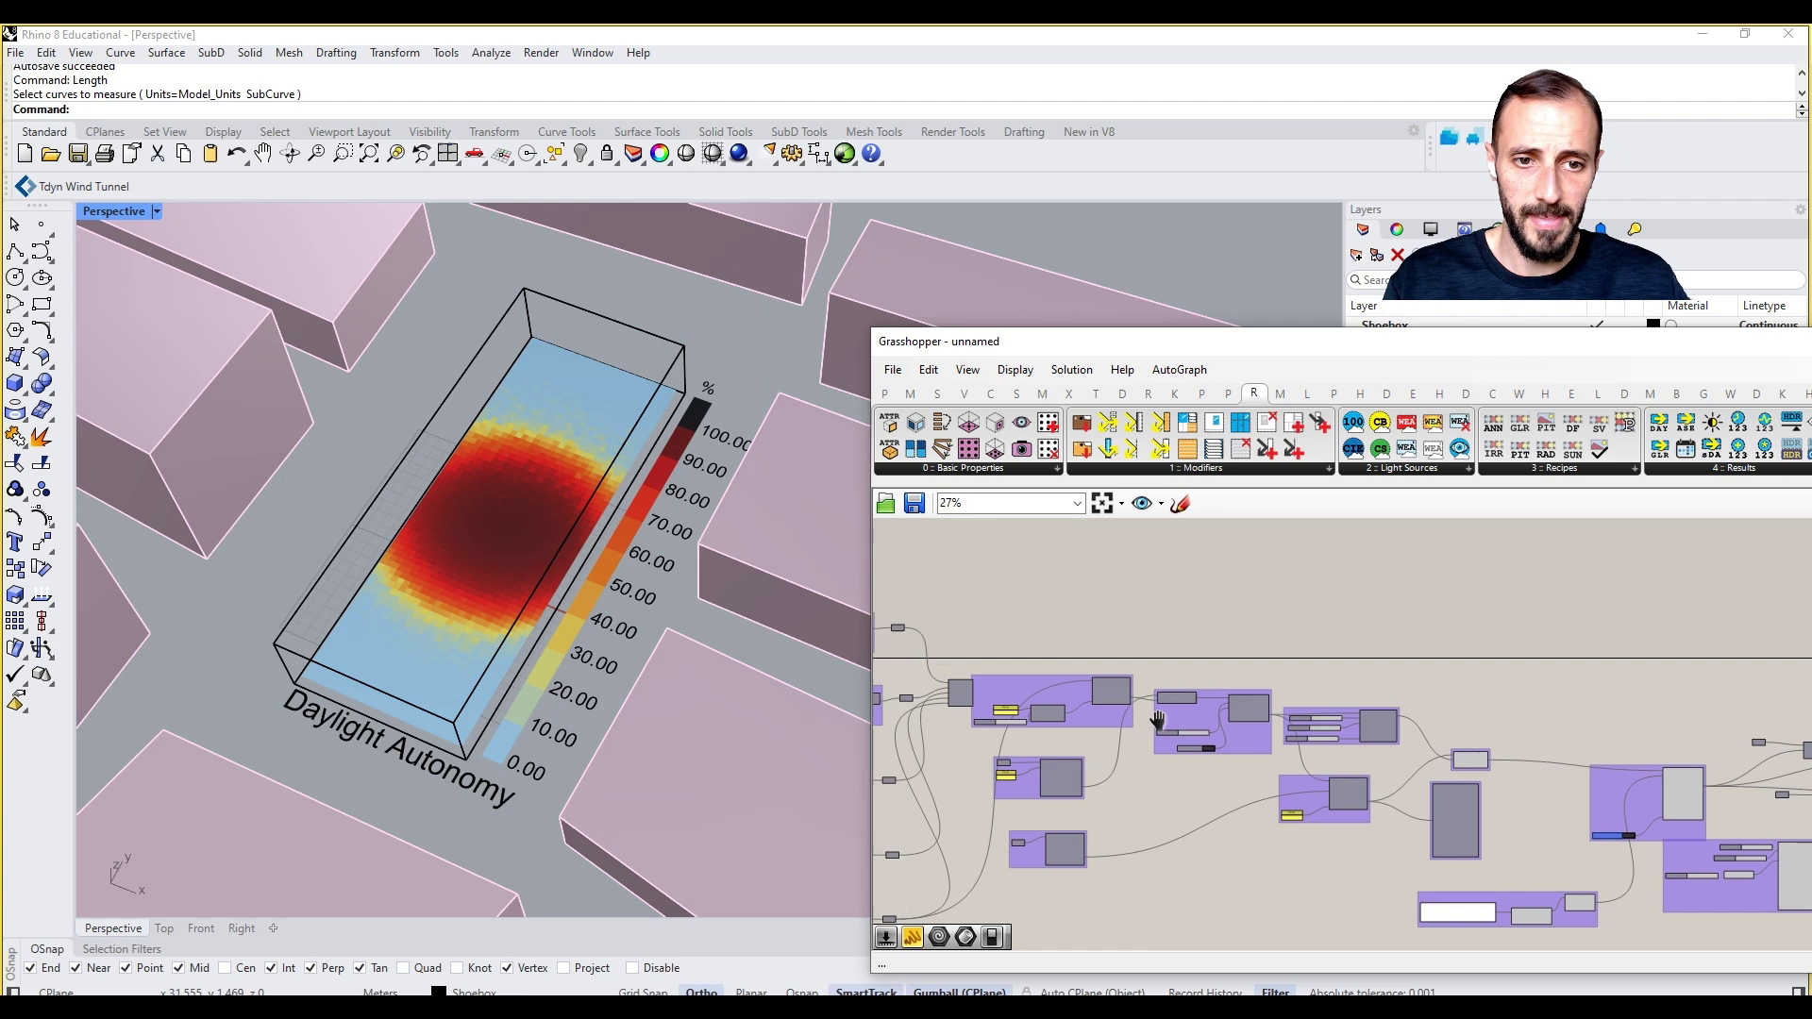
scroll(1157, 721, up, 4)
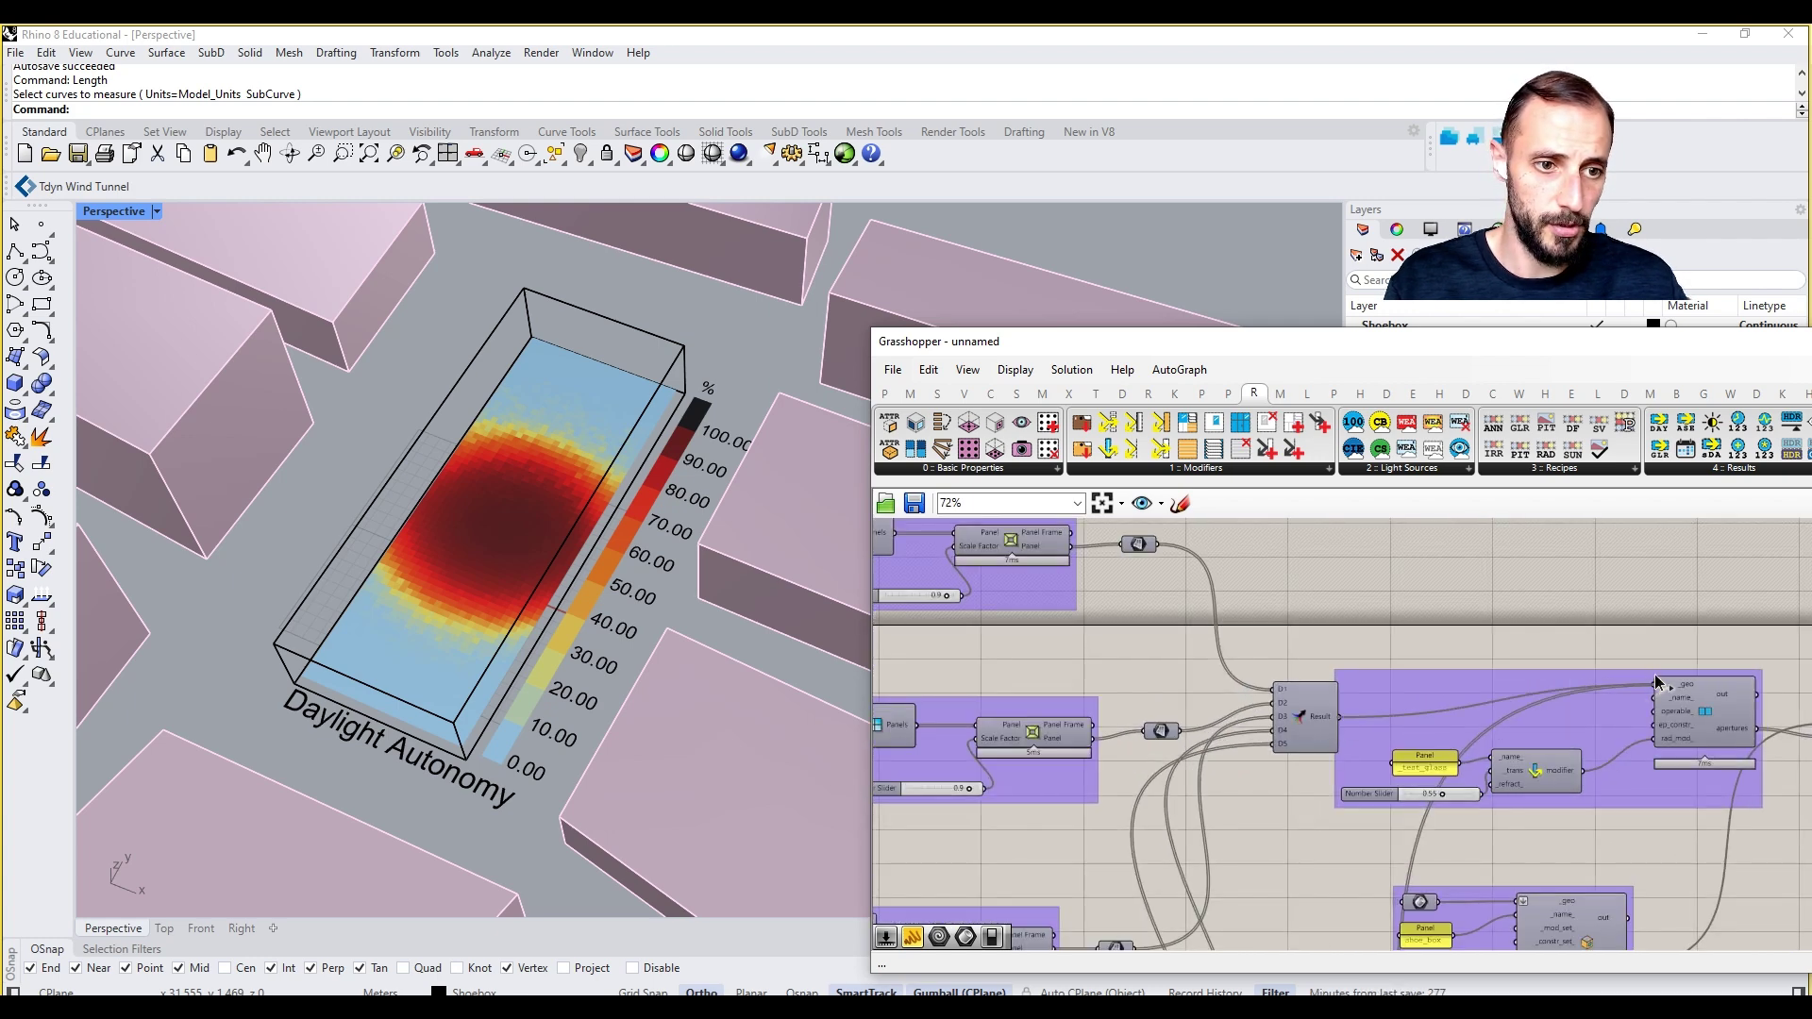
scroll(1657, 636, down, 3)
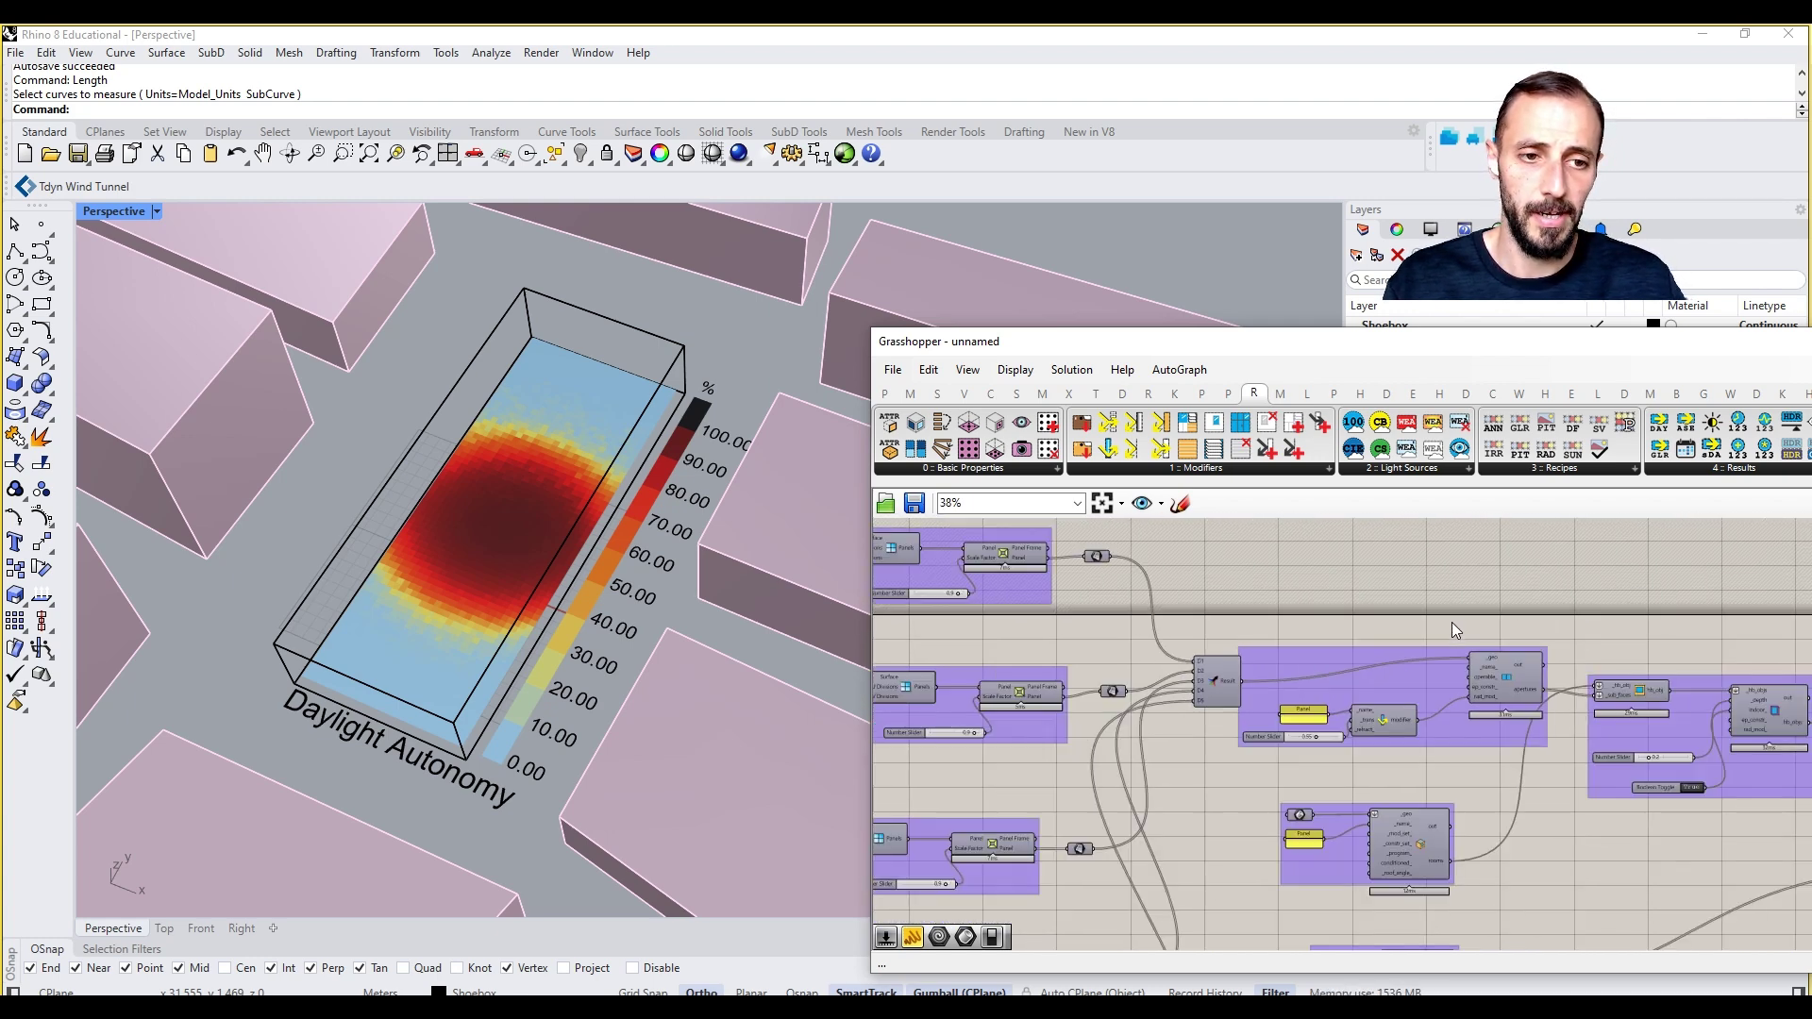
scroll(1451, 622, down, 2)
right_drag(1561, 643, 1502, 646)
right_drag(1666, 664, 1436, 664)
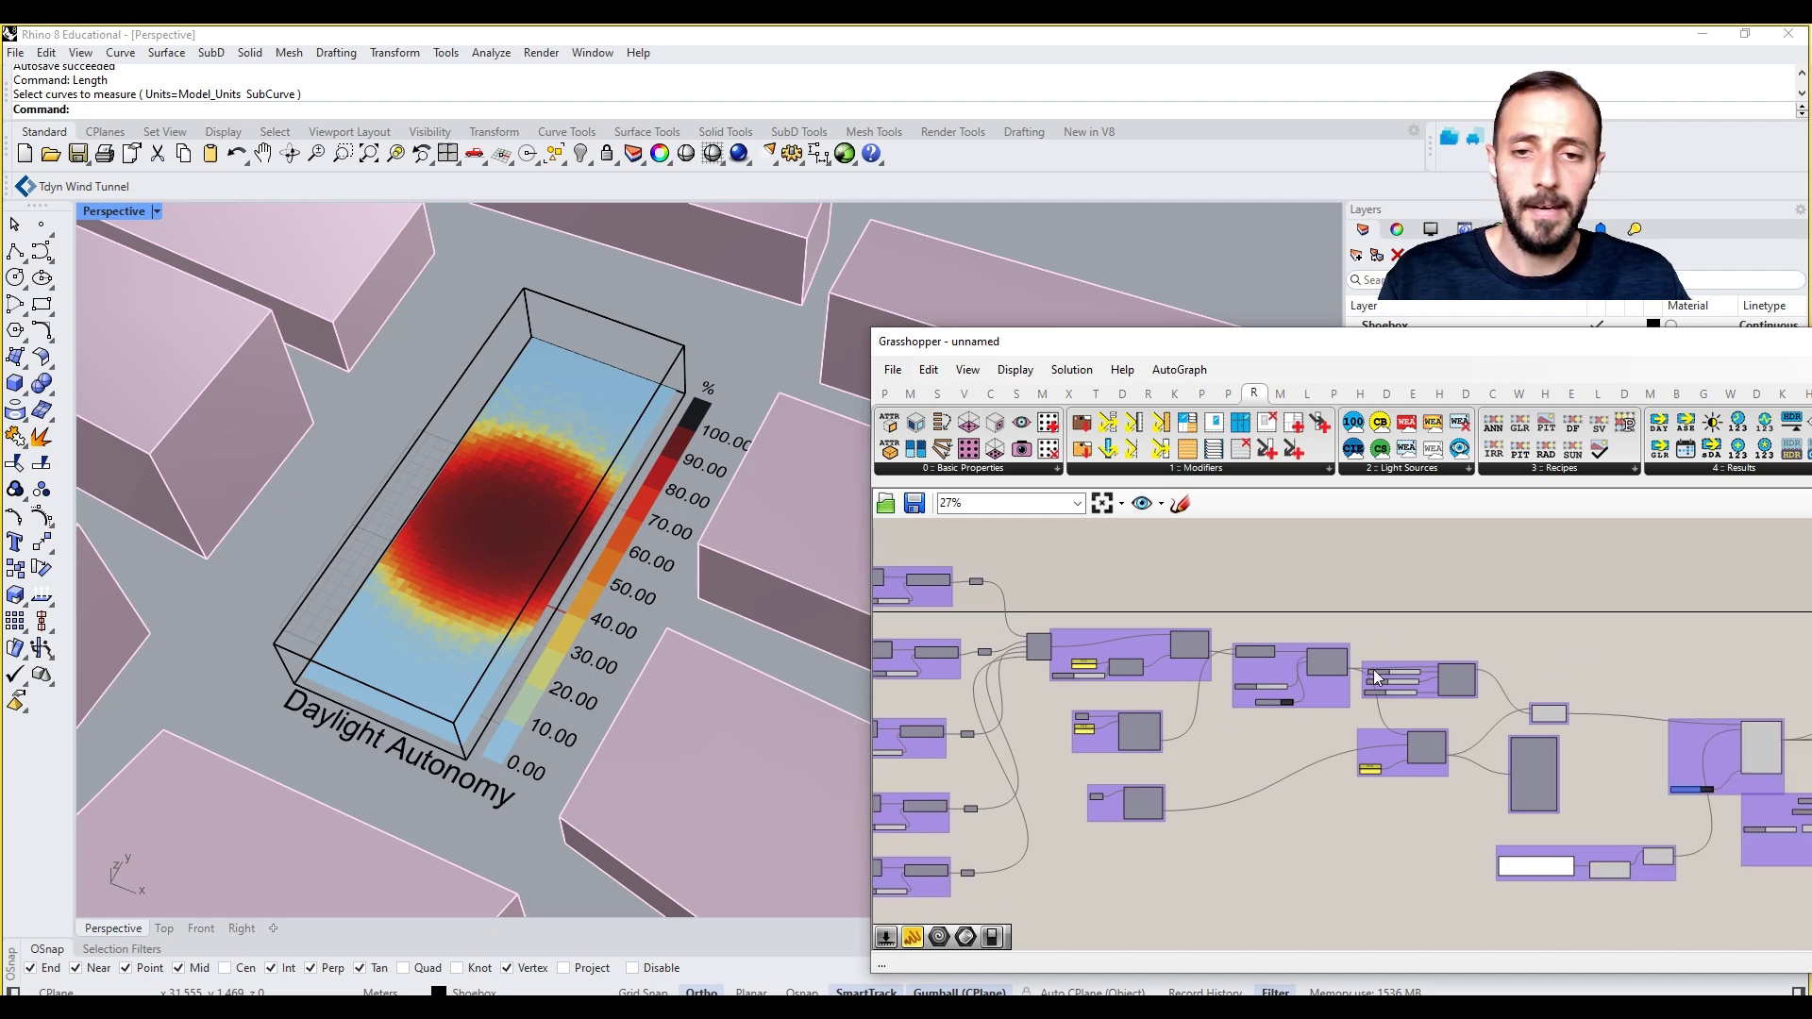
Step: Add a second Merge component above the existing five-input Merge and connect the uppermost window geometry to its D1 input
scroll(1238, 654, up, 3)
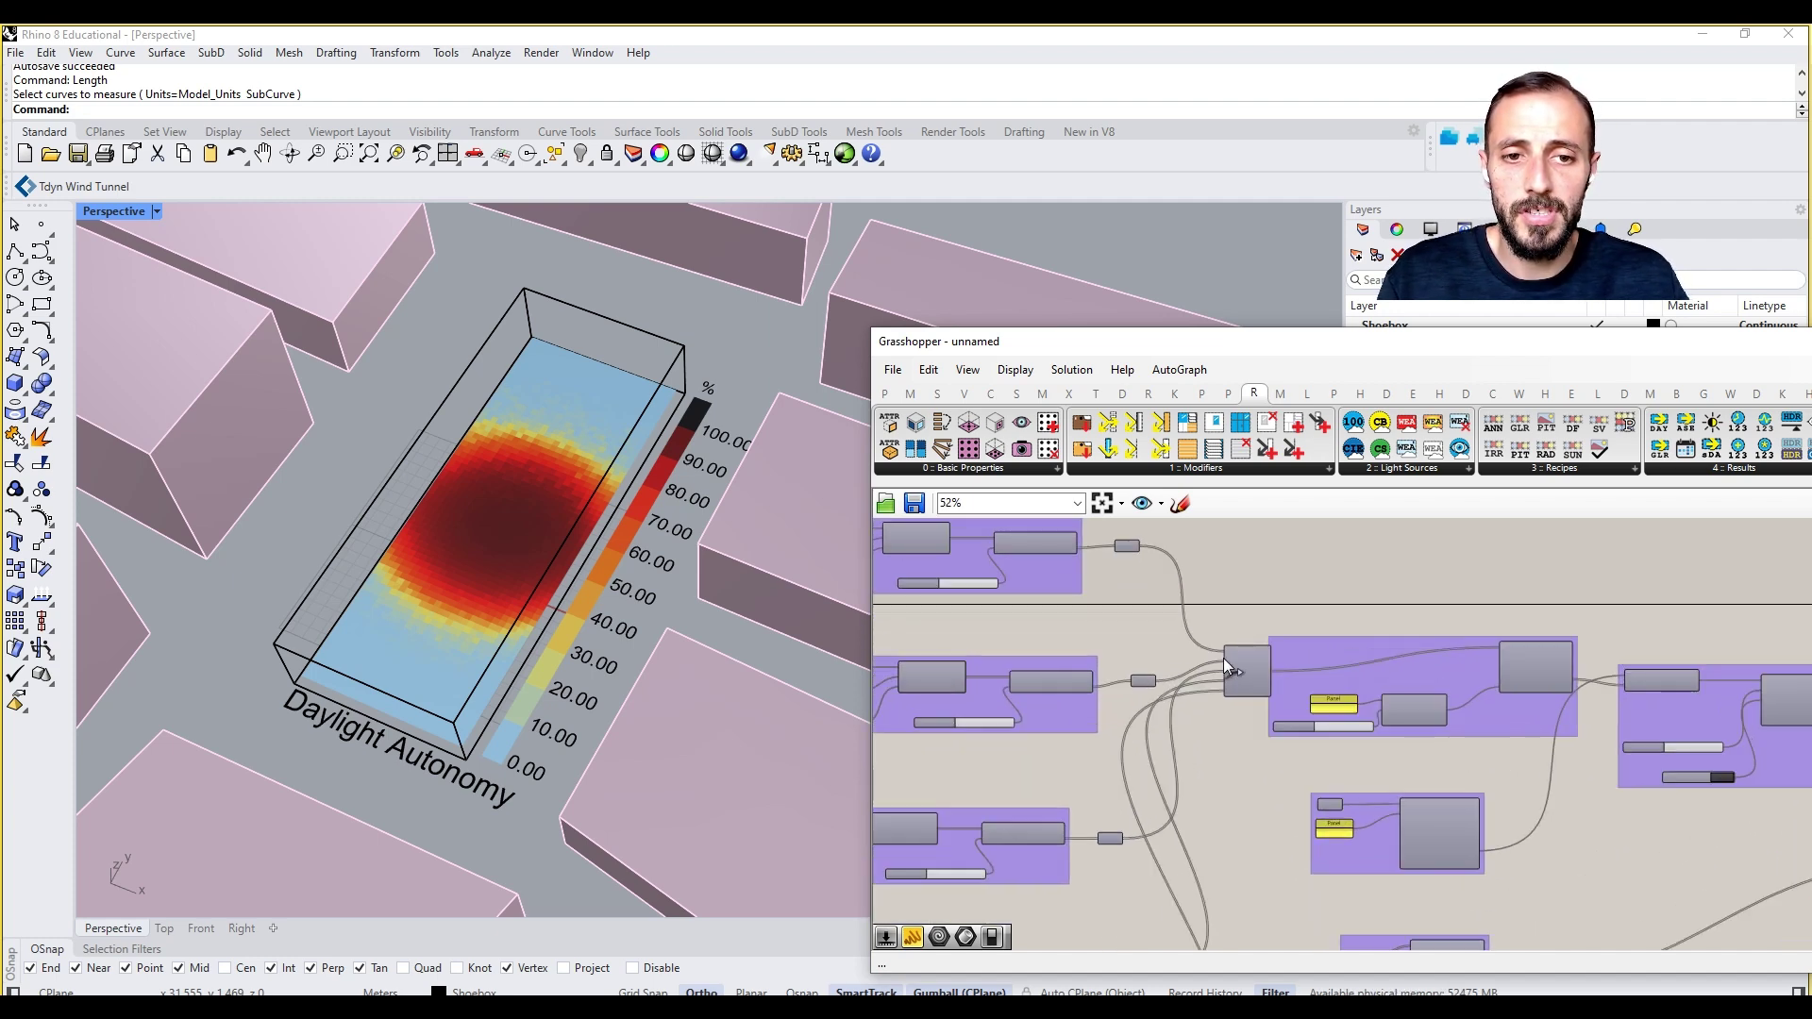
scroll(1217, 662, up, 3)
right_drag(1180, 665, 1154, 750)
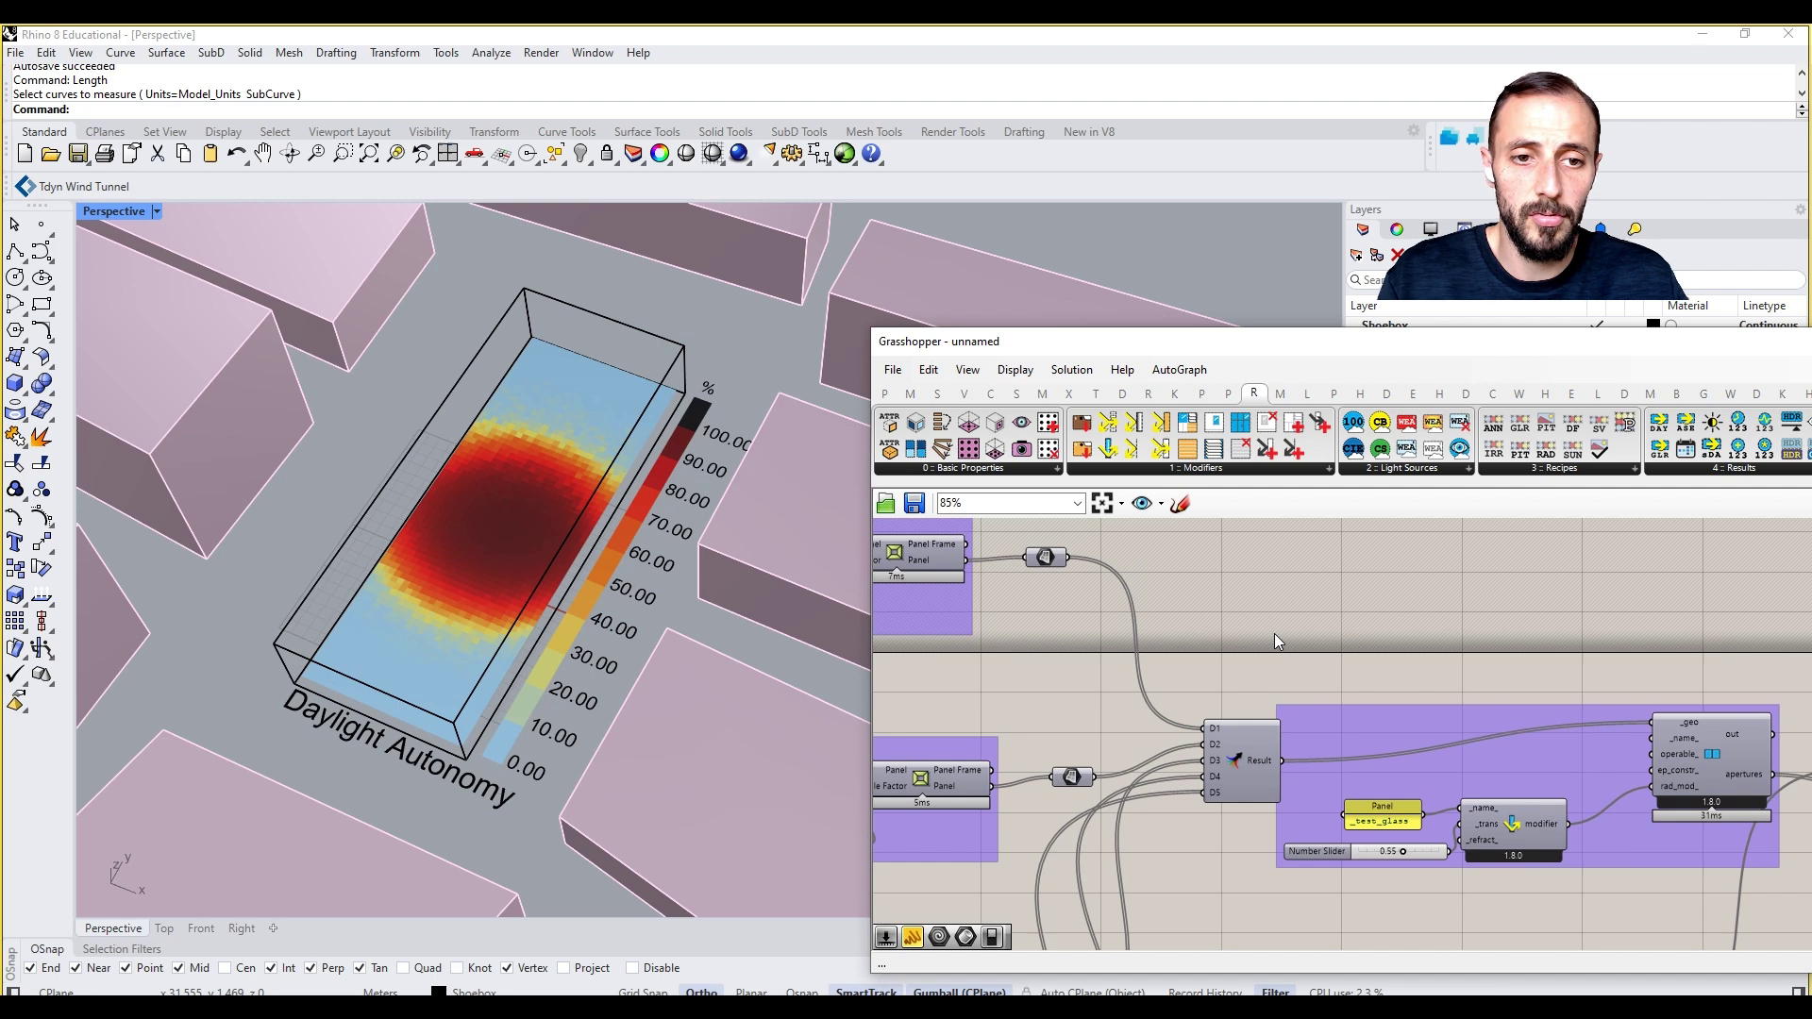
double_click(1274, 633)
text(merge)
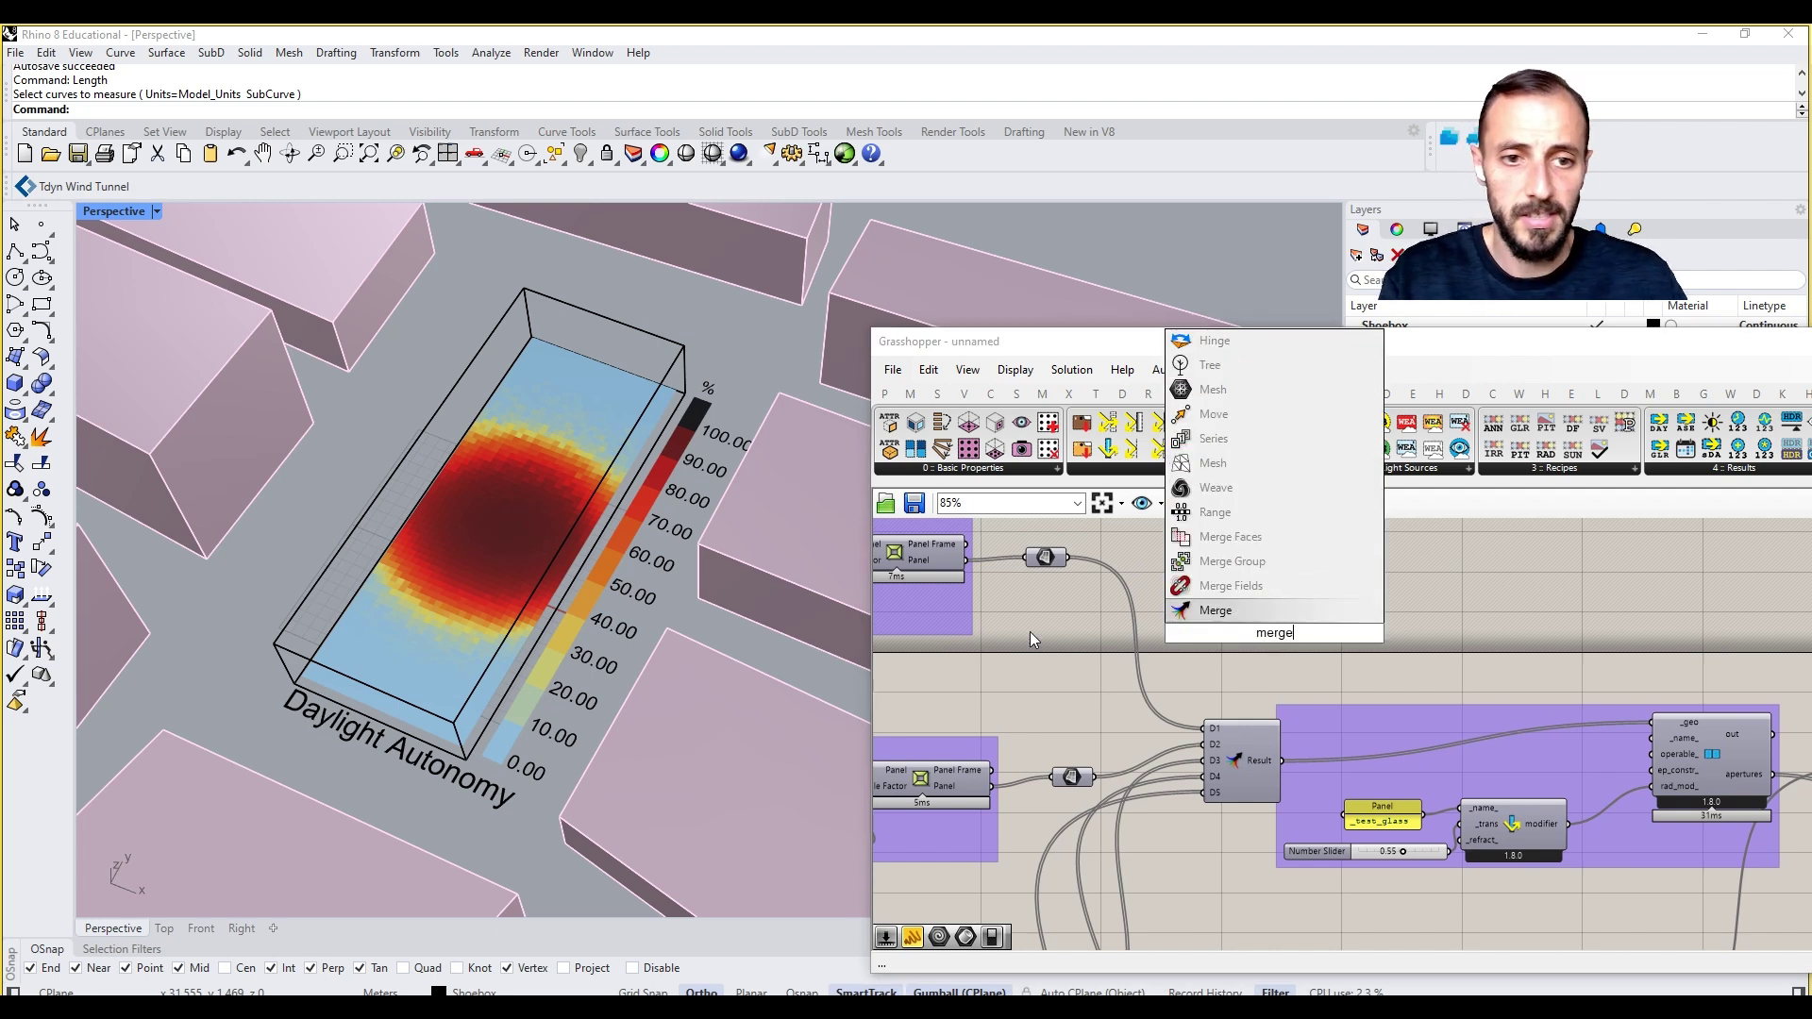
click(1216, 611)
drag(1064, 558, 1228, 625)
Step: Try the second and third window geometries as the D2 input of the new Merge
drag(1091, 777, 1225, 645)
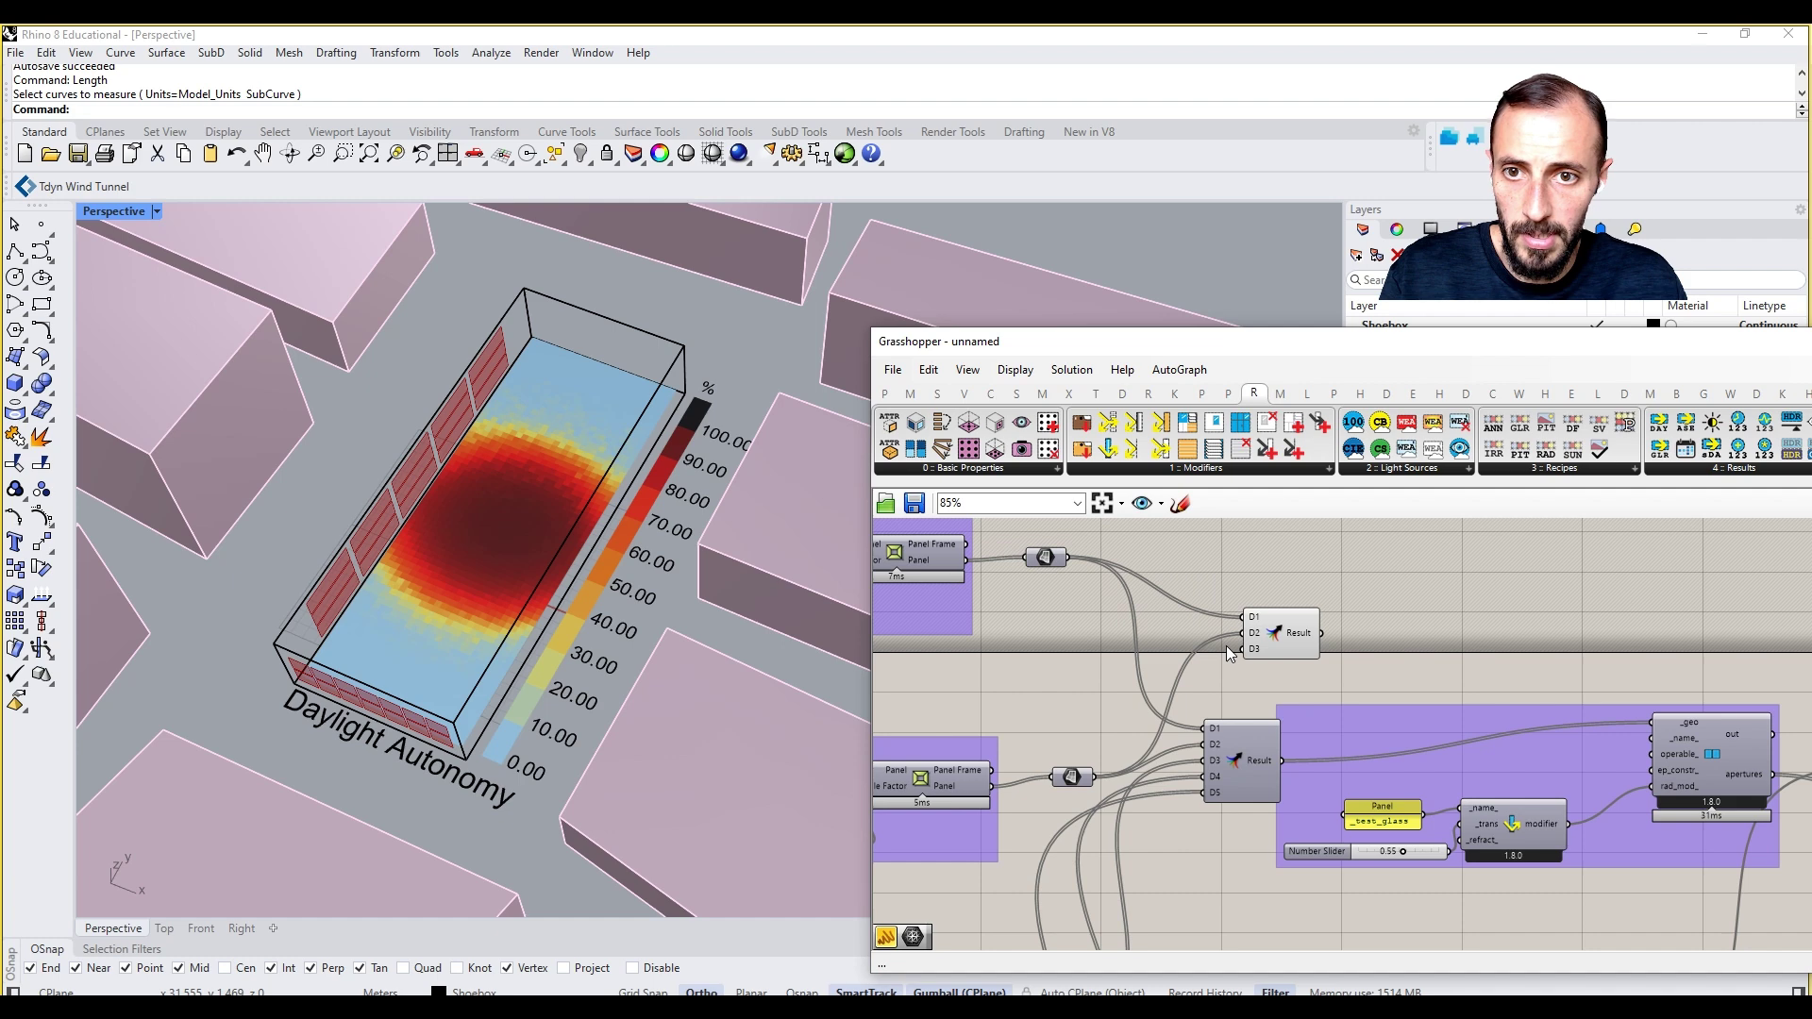
right_drag(1087, 841, 1118, 672)
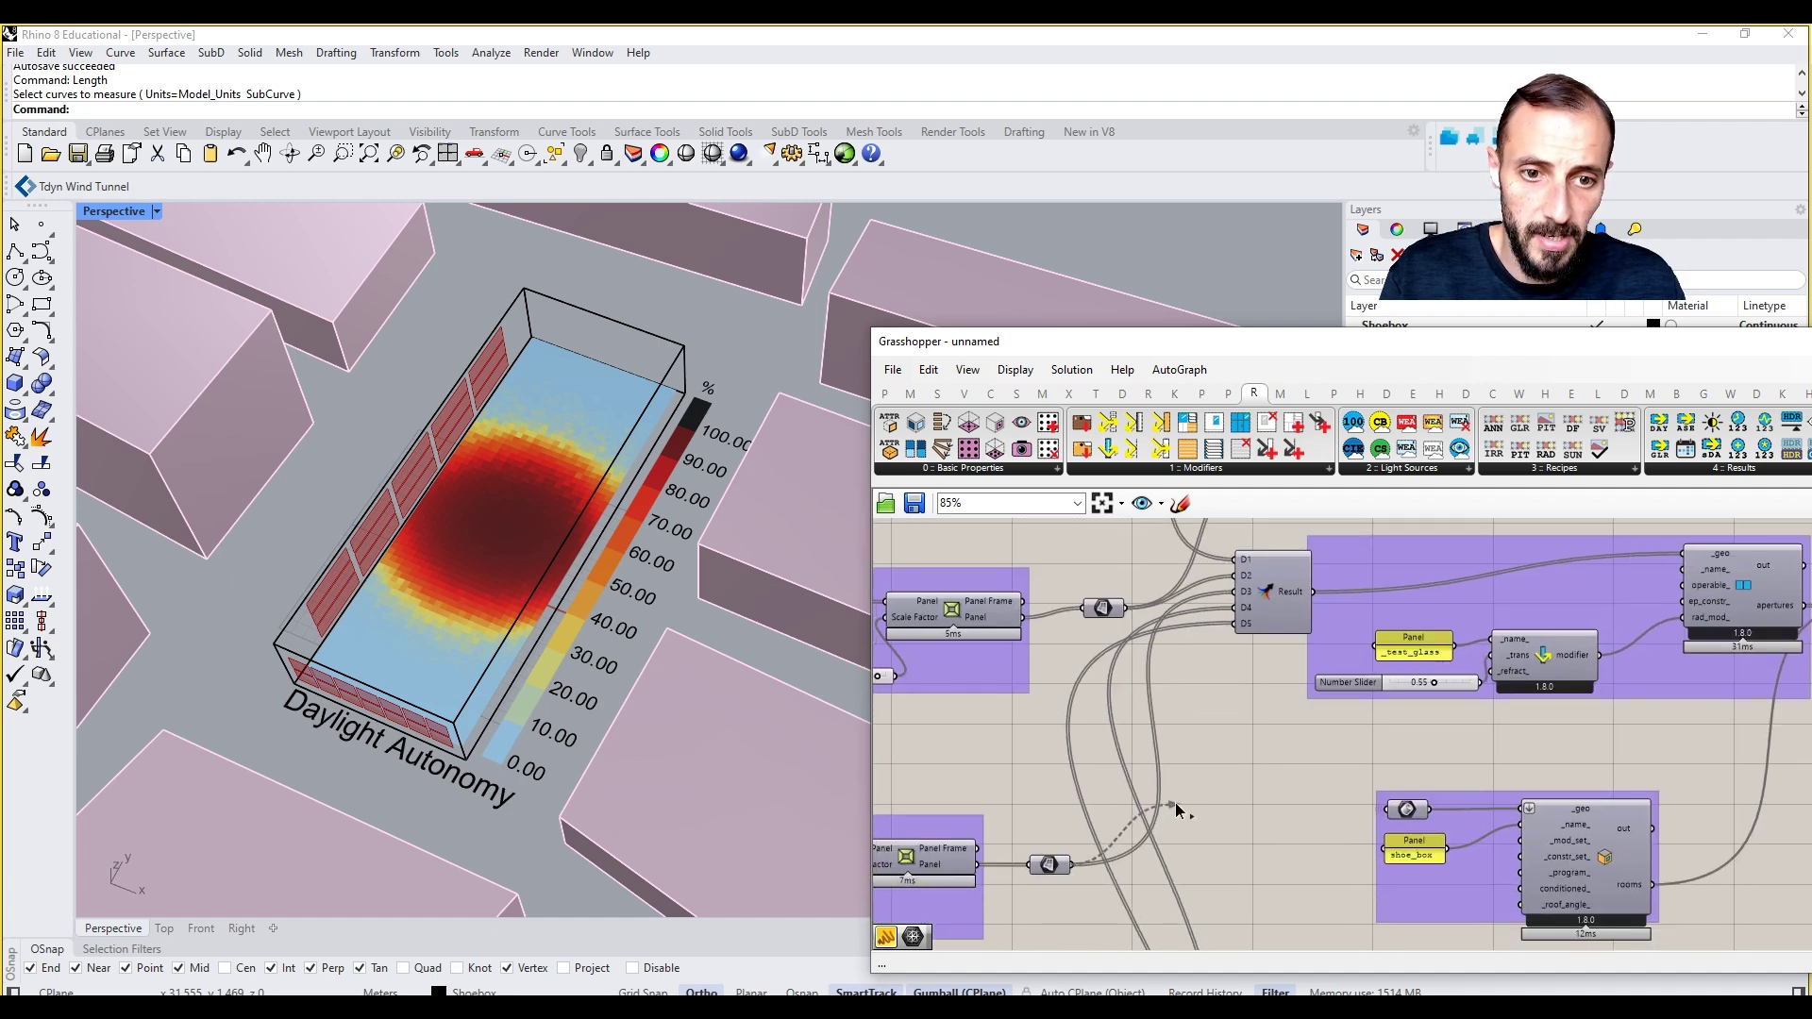
scroll(1179, 802, down, 3)
mouse_move(1243, 595)
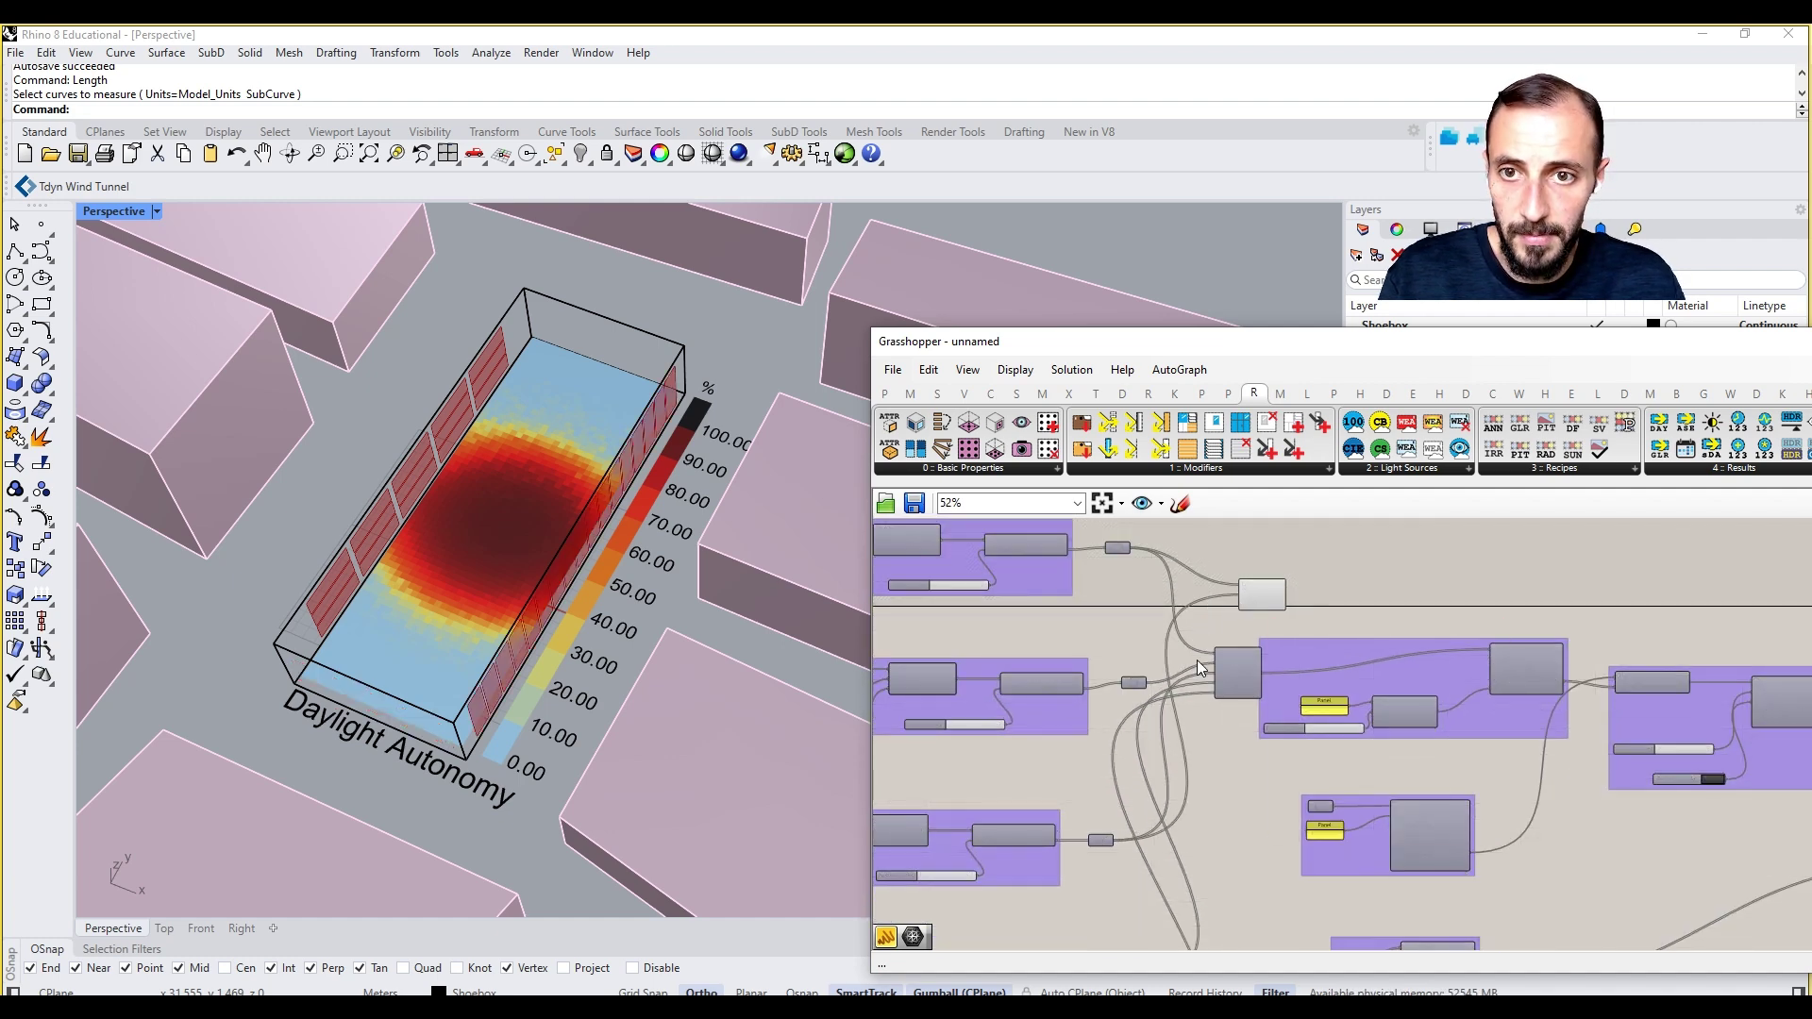
Step: Connect the lowest geometry container, holding the roof windows, to the D2 input of the new Merge
right_drag(1079, 802, 1091, 776)
right_drag(1132, 840, 1117, 676)
scroll(1117, 675, down, 5)
scroll(1117, 770, up, 3)
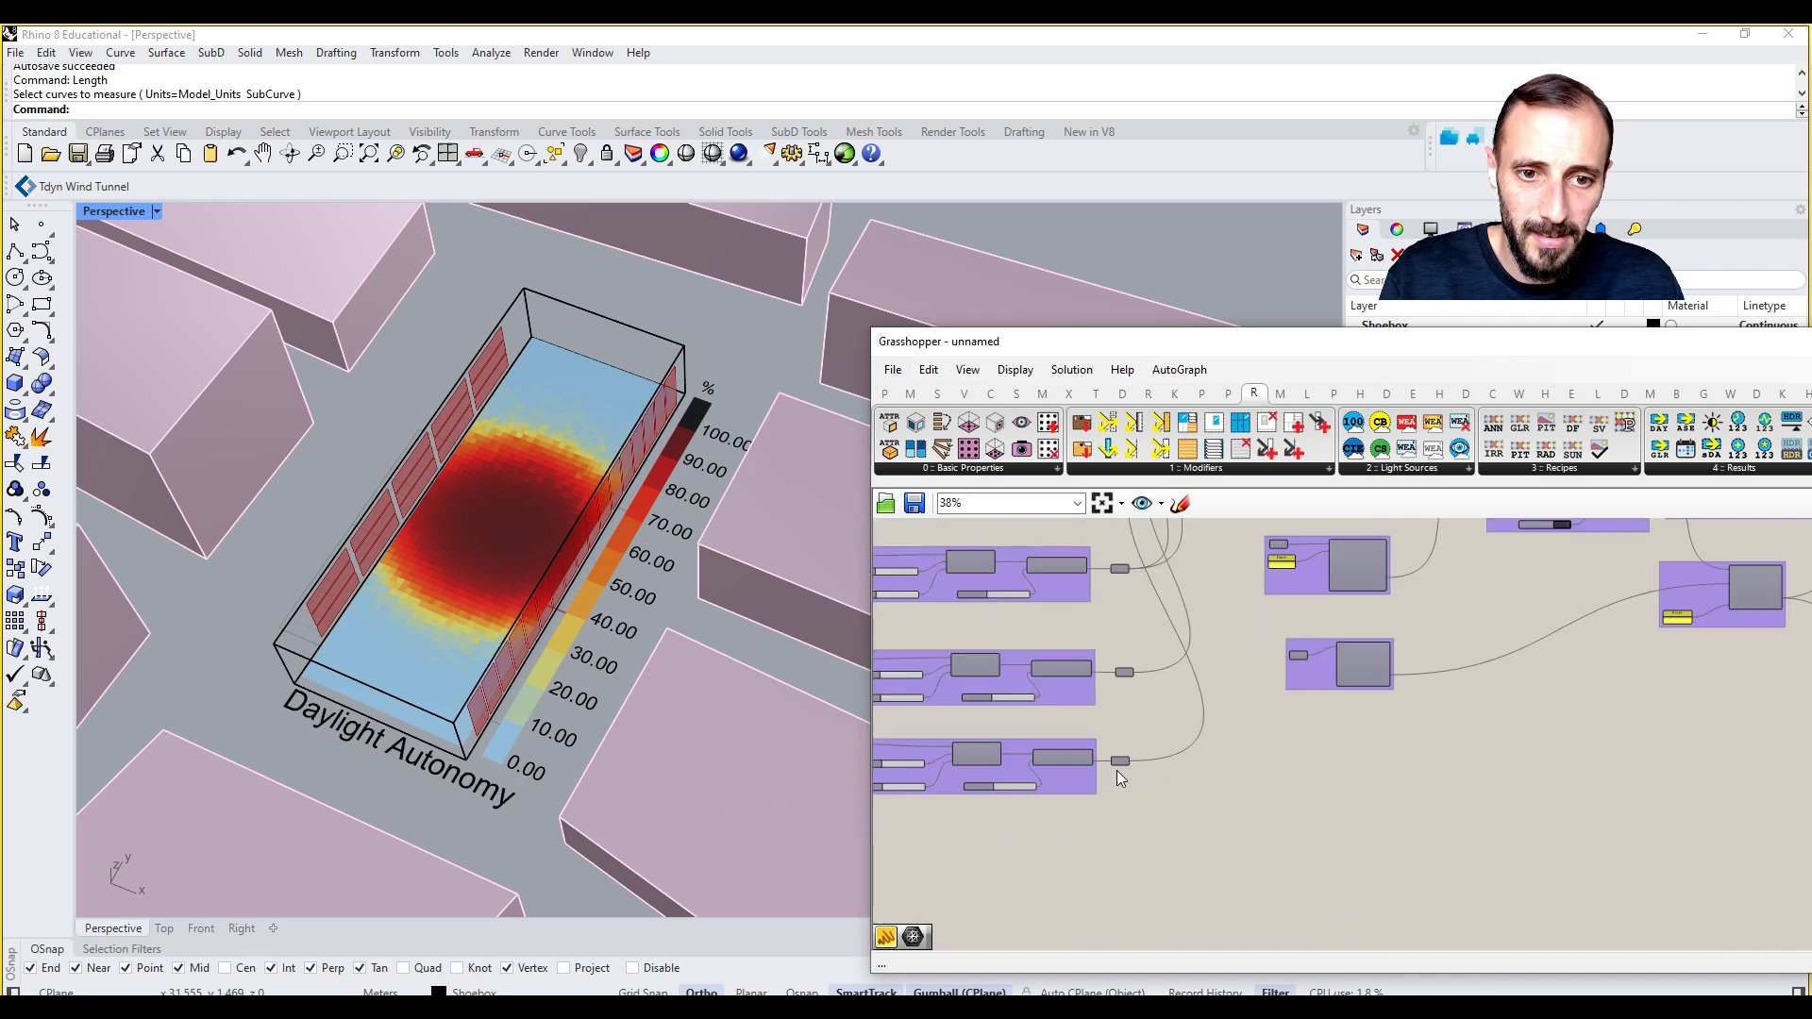
drag(1128, 760, 1202, 685)
scroll(1179, 731, down, 4)
scroll(1189, 576, up, 3)
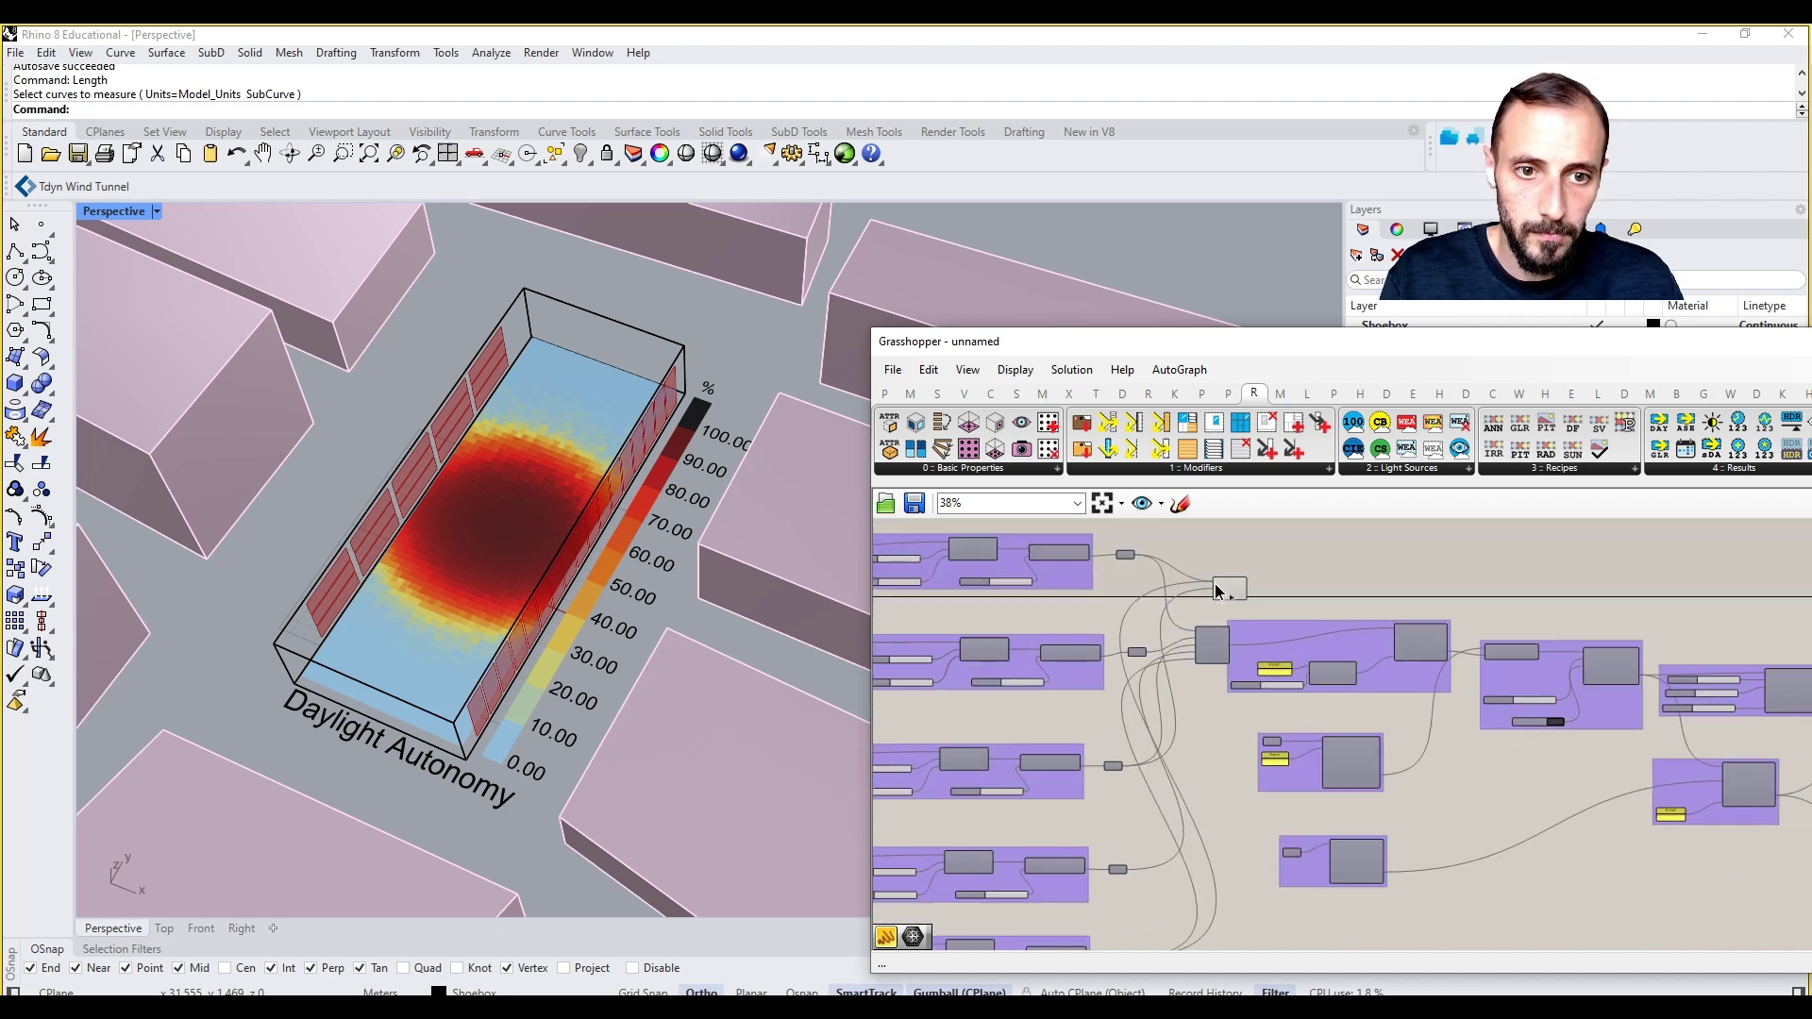
drag(1213, 586, 1213, 585)
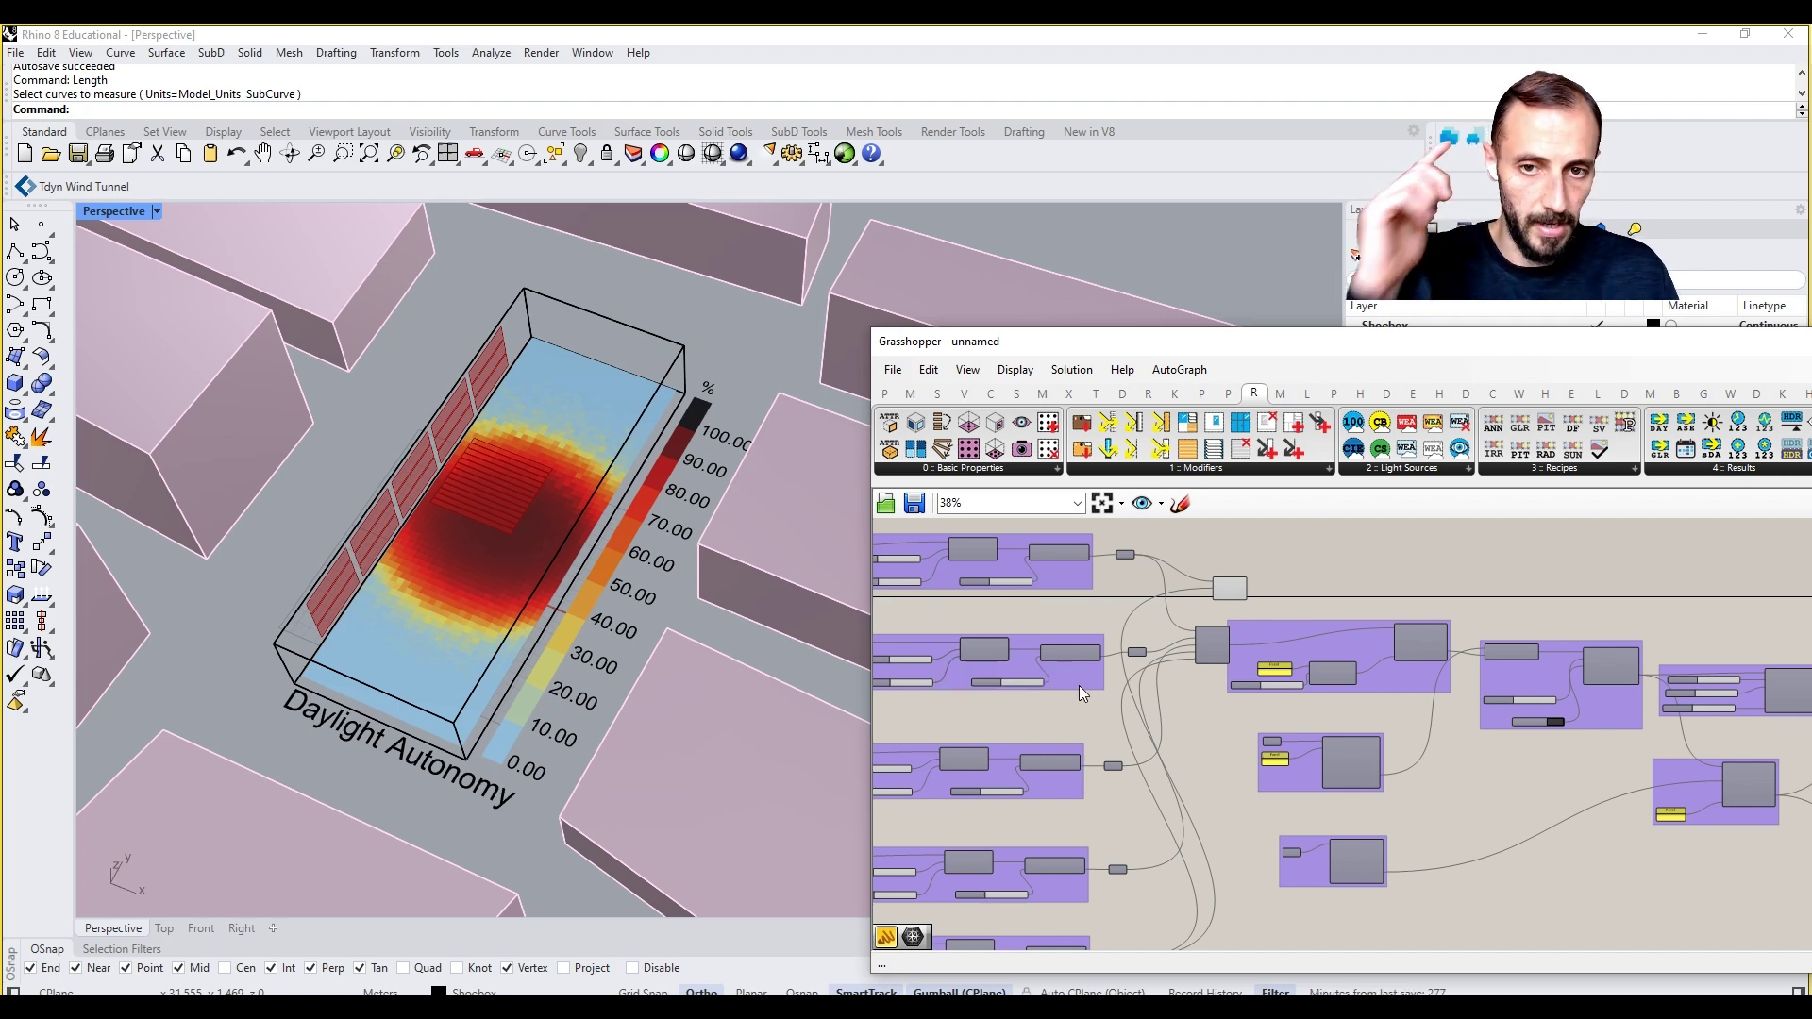
Step: Connect the new Merge's Result to the _geo input of the aperture component, replacing the five-input Merge
right_drag(1129, 648, 1094, 680)
scroll(1189, 611, up, 4)
click(1204, 619)
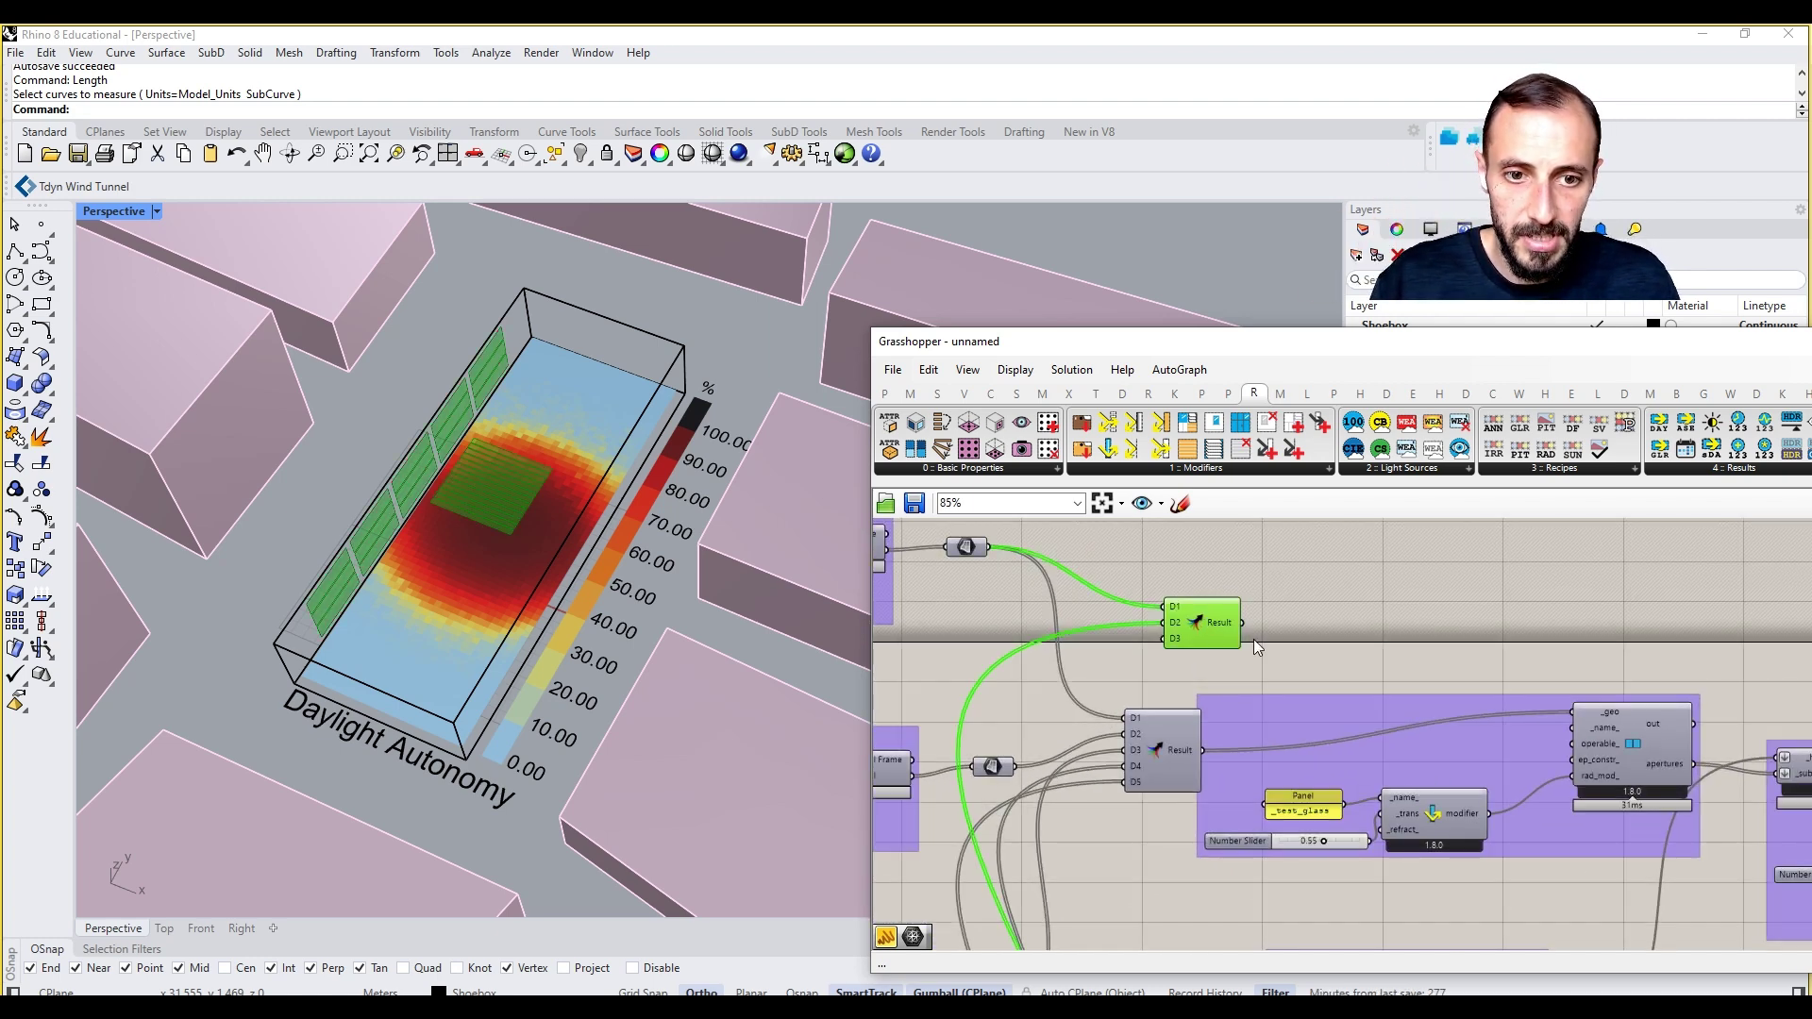
click(1253, 638)
right_drag(1295, 615, 1209, 621)
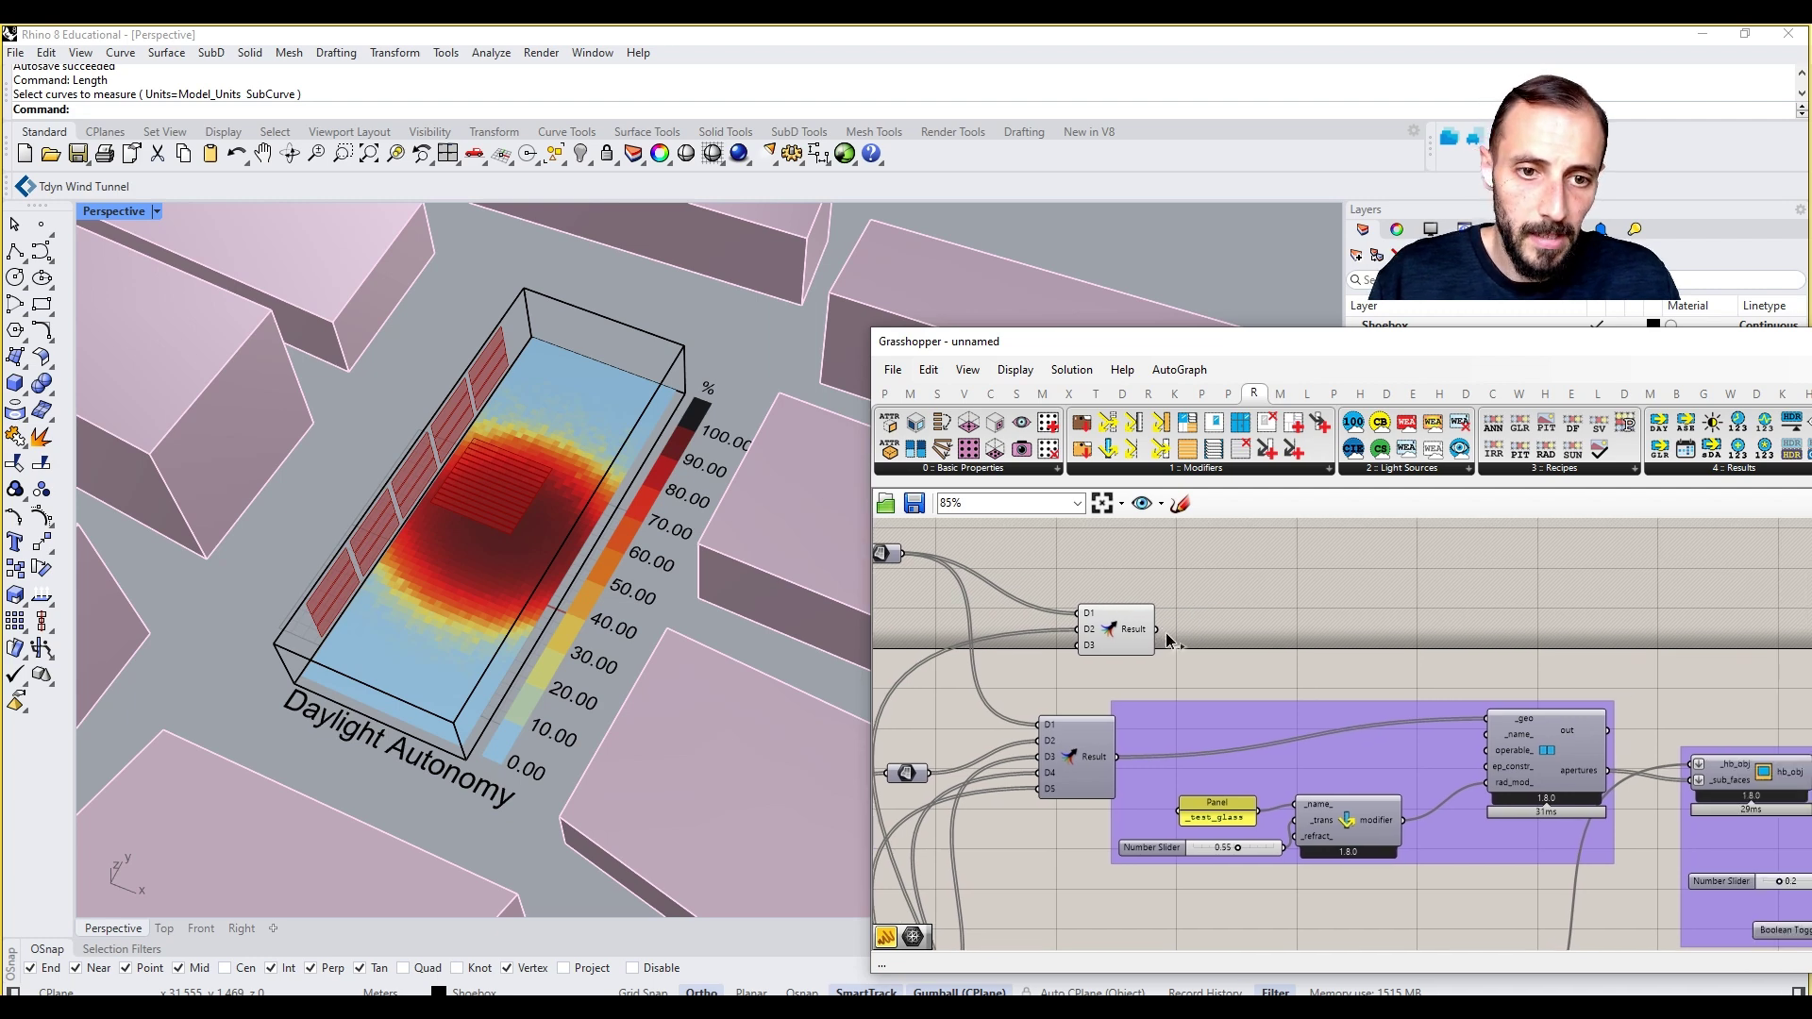
drag(1157, 629, 1478, 721)
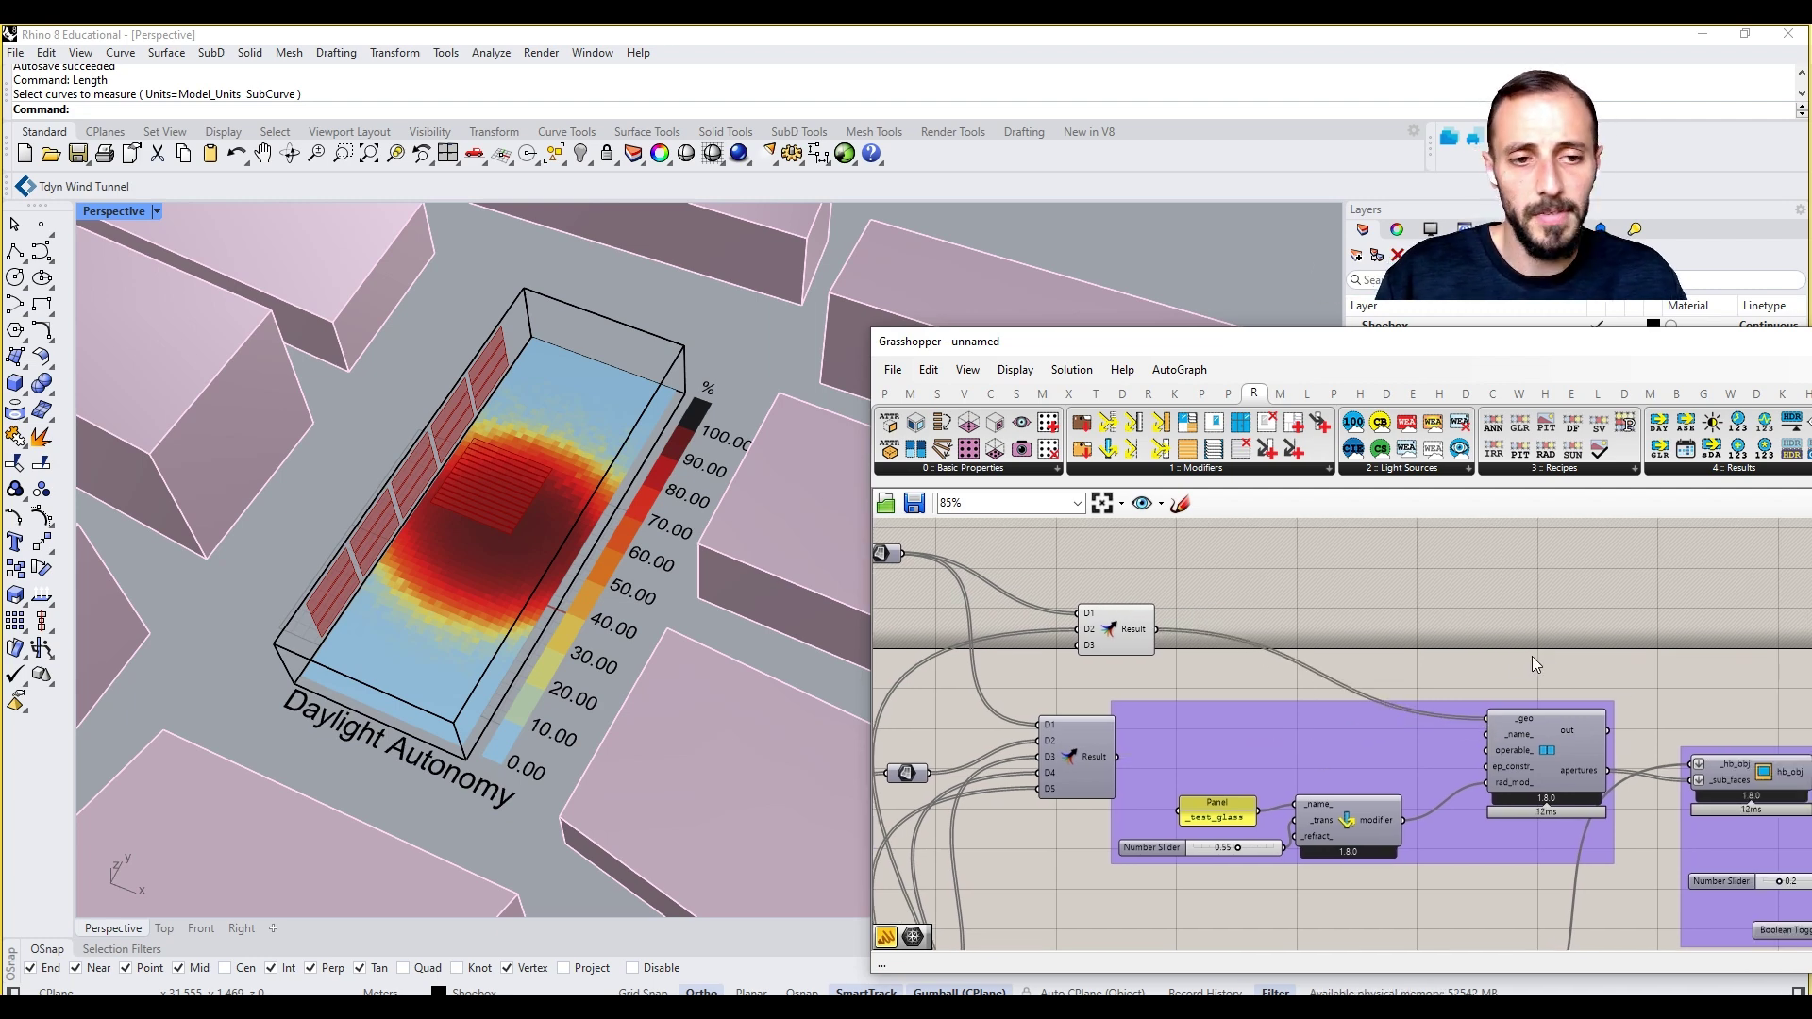
Step: Create a new Rhino layer named "Option3_to faces"
scroll(1175, 603, down, 5)
right_drag(1538, 648, 1321, 636)
scroll(1302, 732, up, 3)
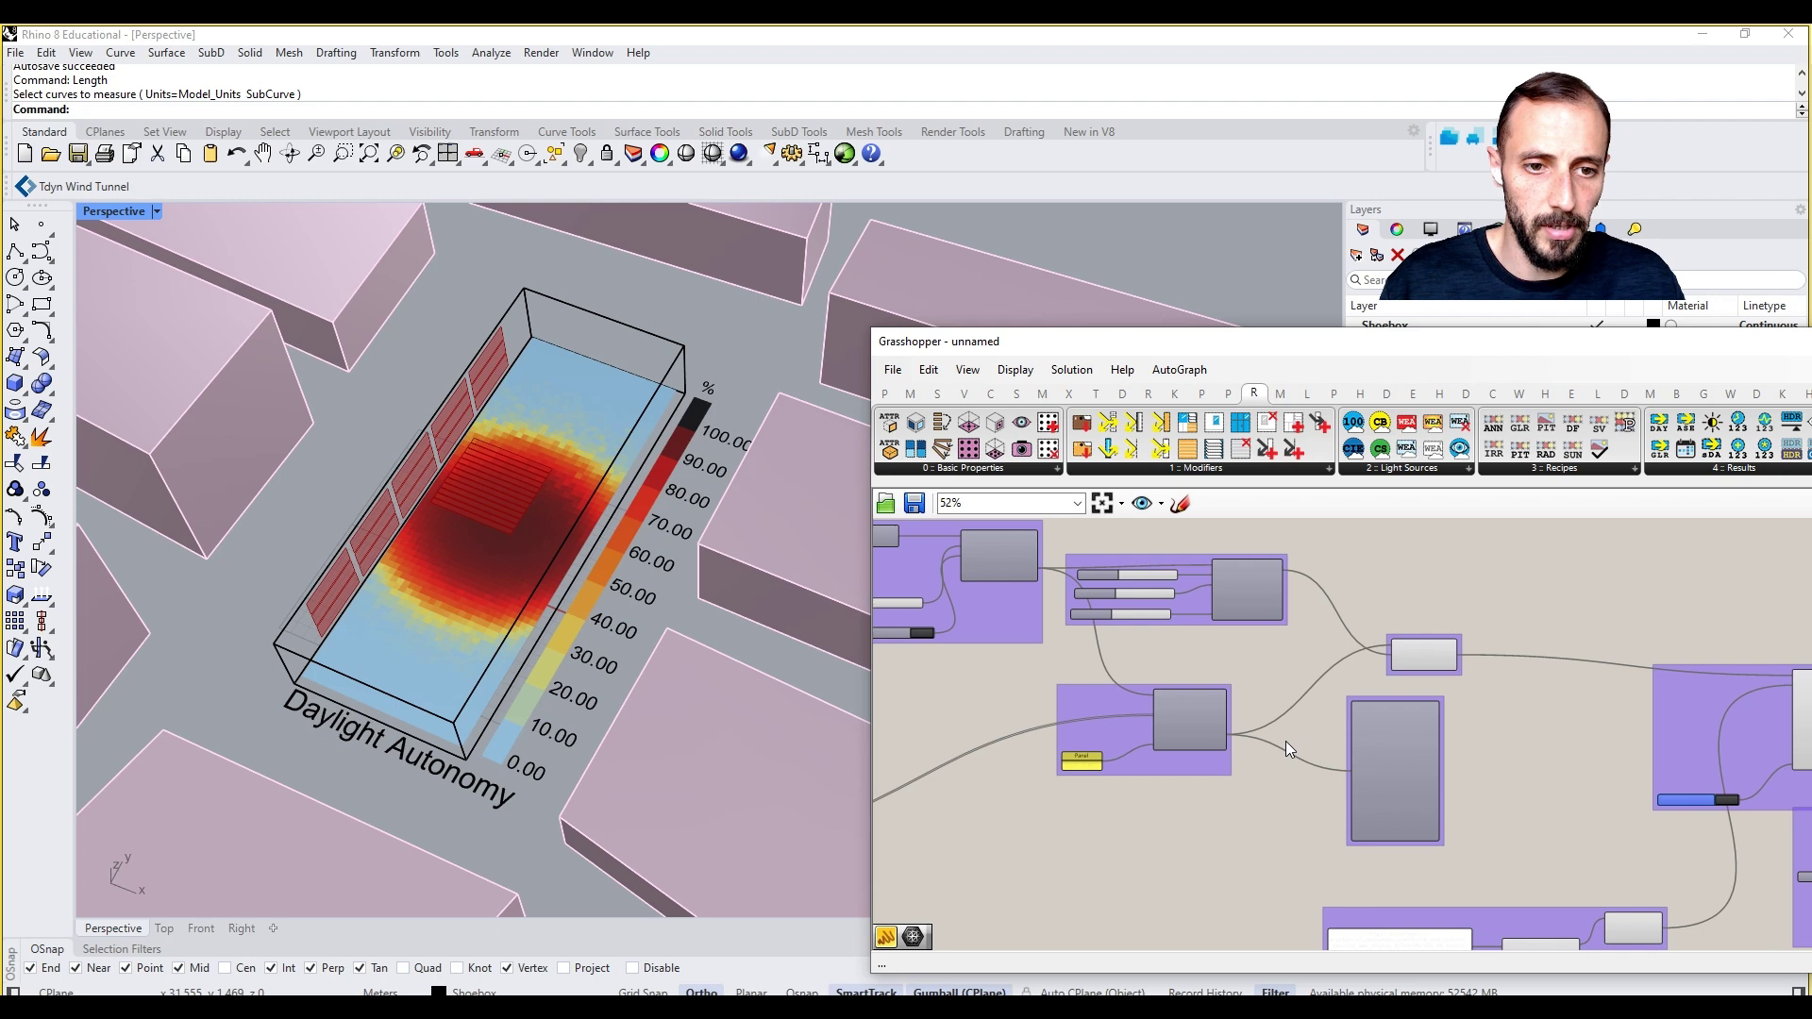
right_drag(1289, 741, 1097, 735)
drag(1515, 349, 1486, 580)
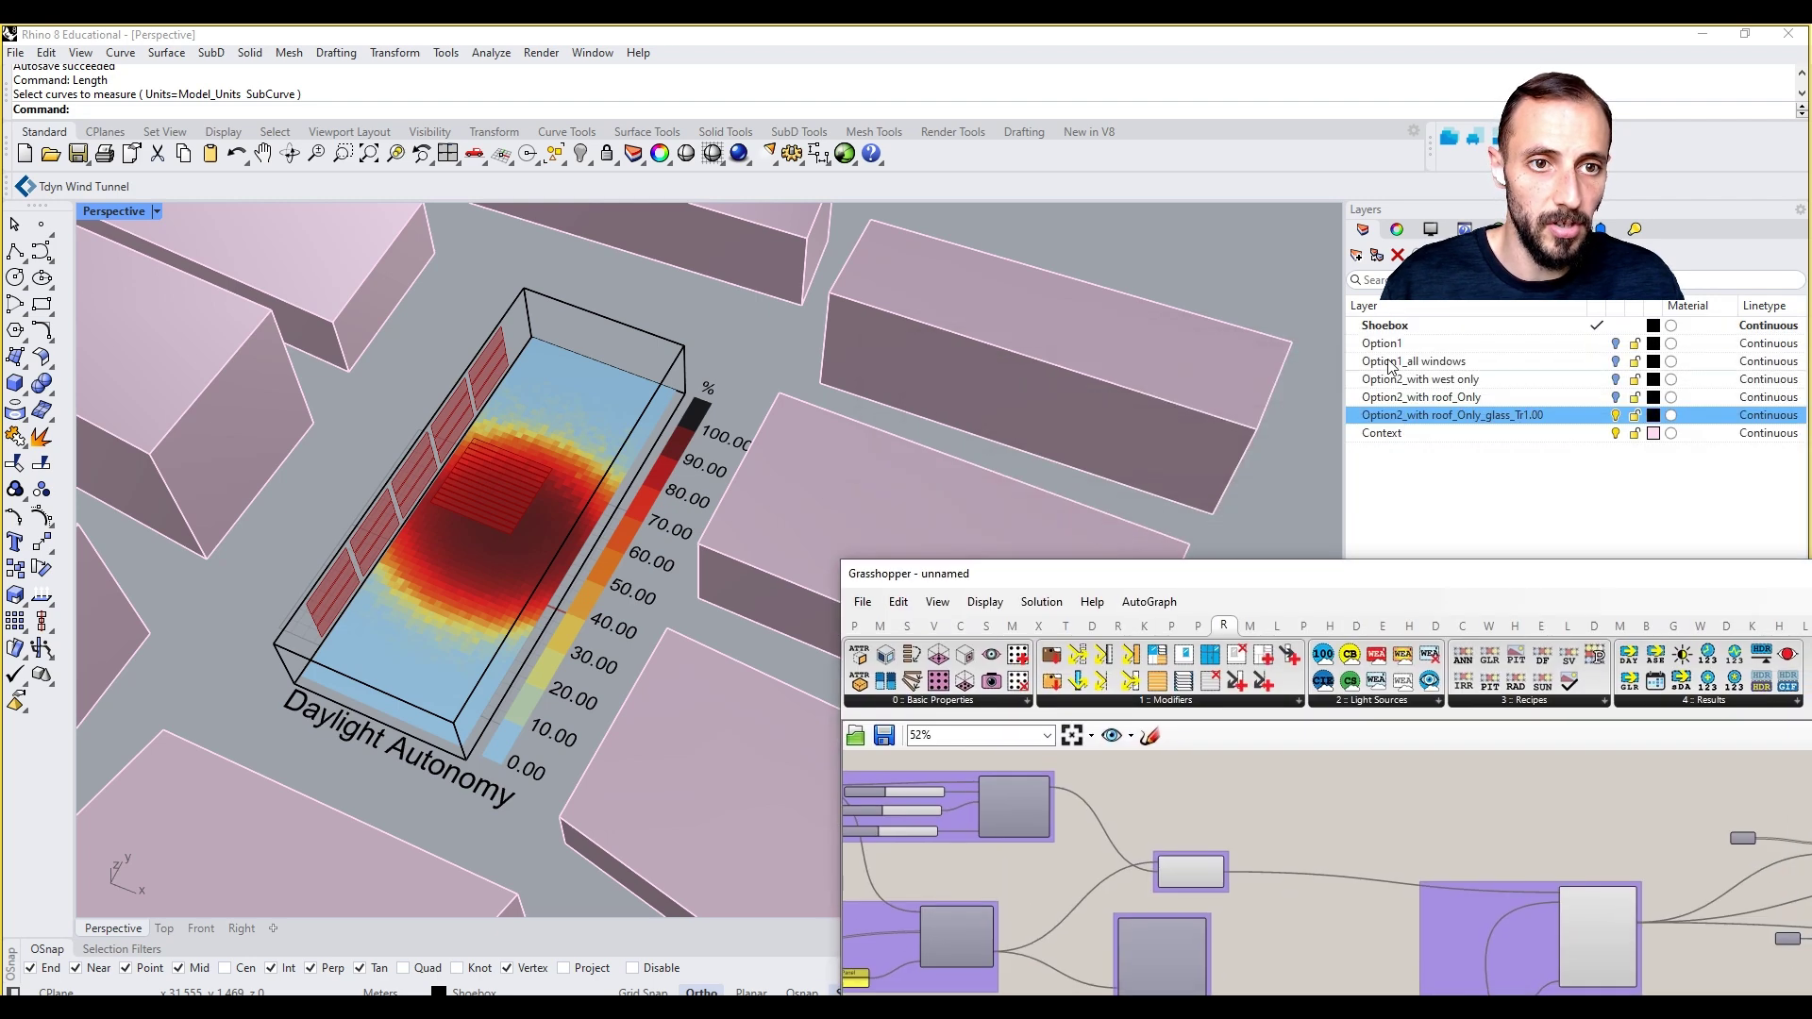
click(1356, 255)
text(Option3_)
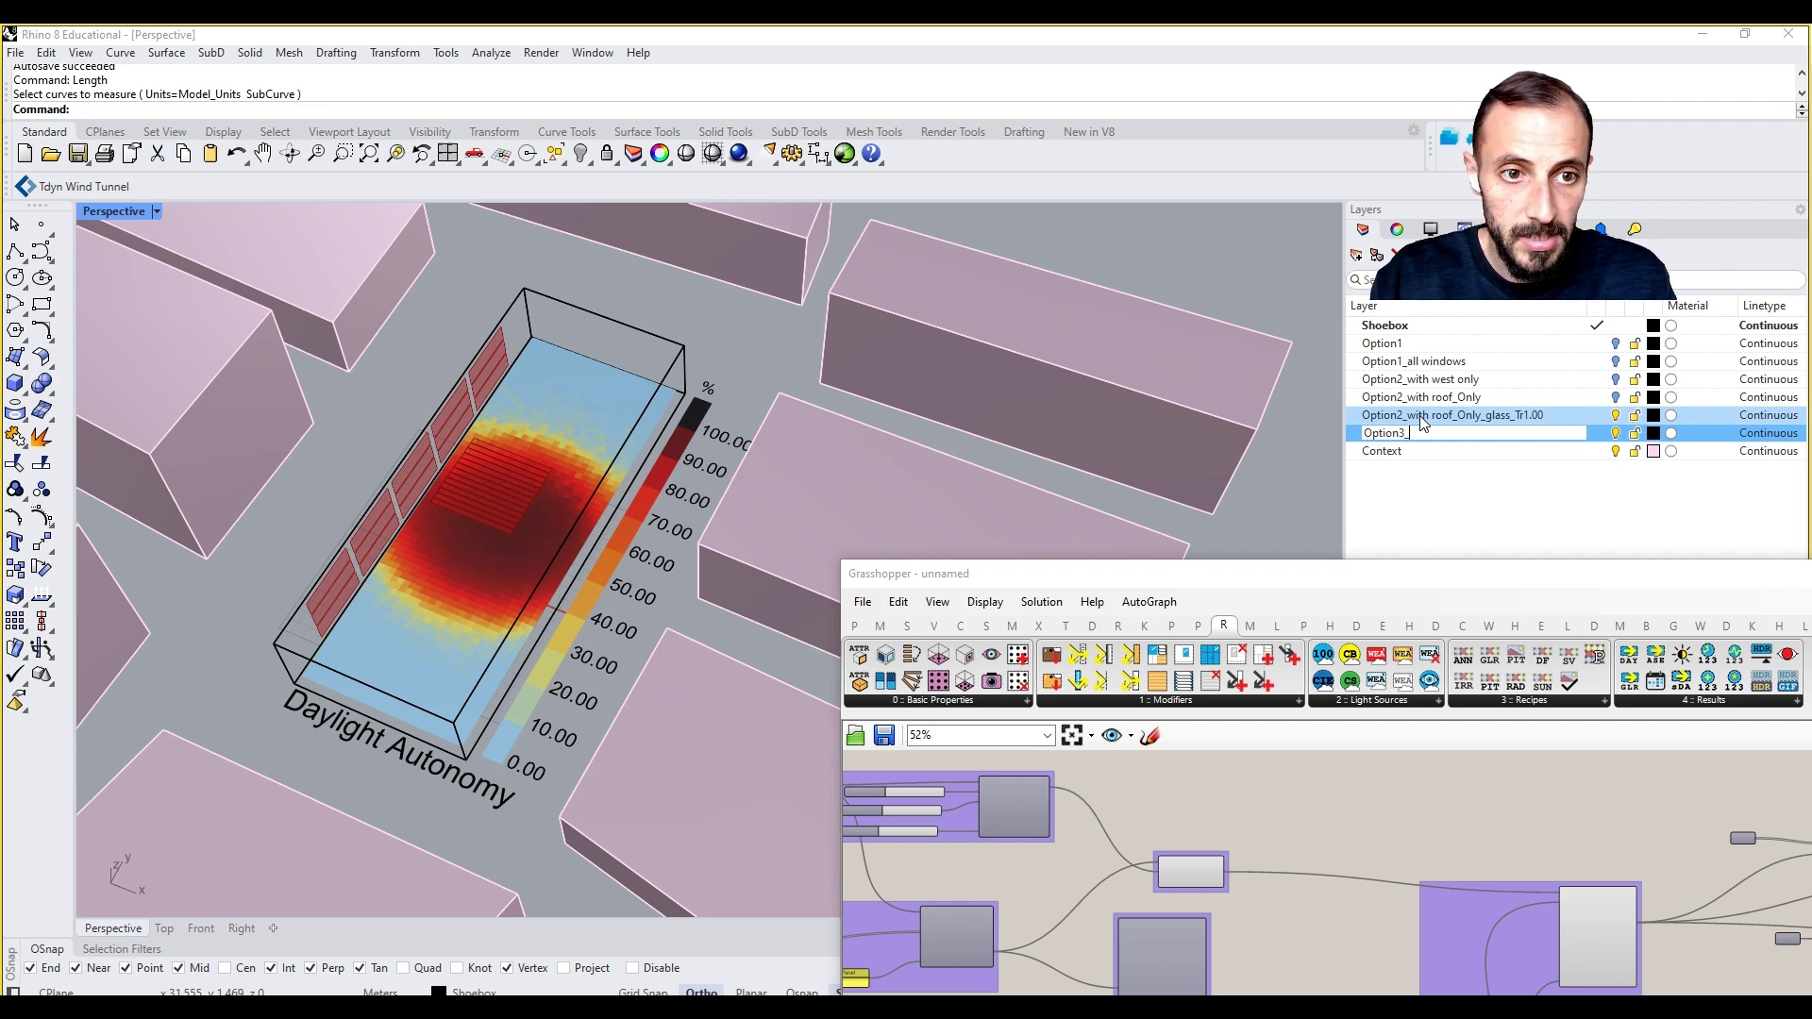
text(to_face)
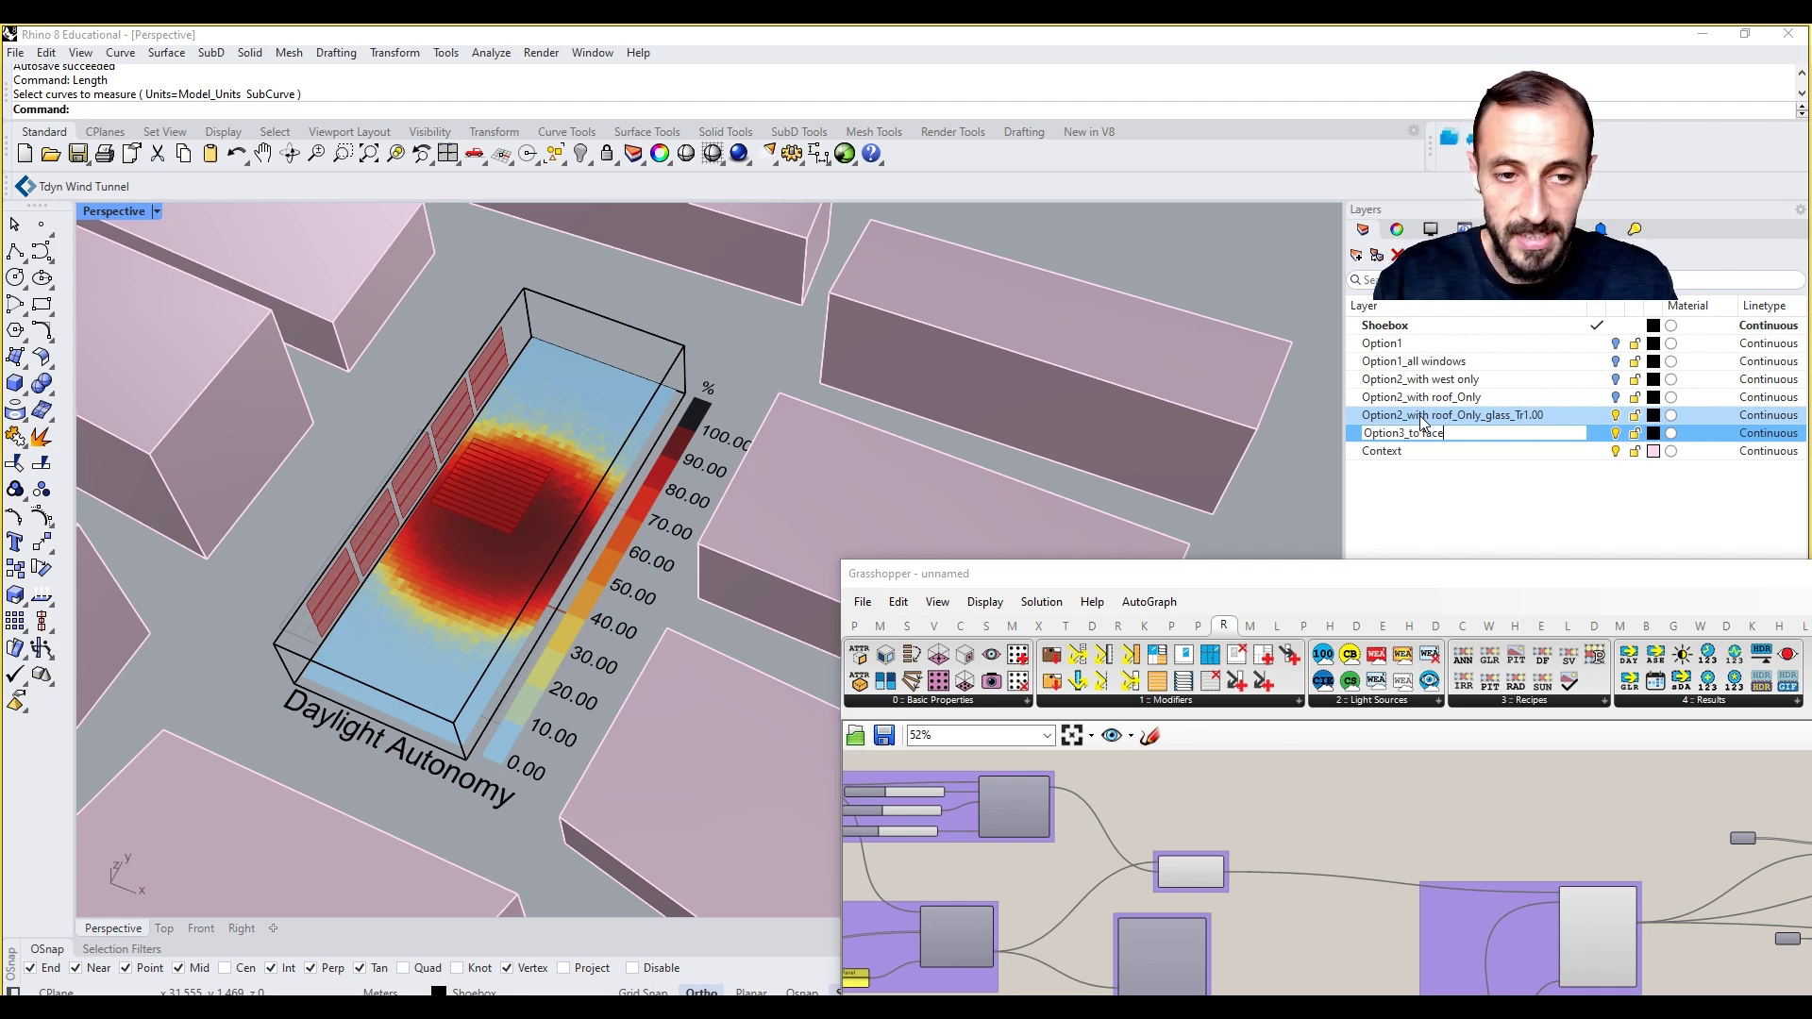
text(s)
key(Return)
Step: Hide the Option2_with roof_Only_glass_Tr1.00 layer and start the annual daylight simulation with its run toggle
drag(1423, 577, 1400, 465)
click(1616, 416)
right_drag(1367, 769, 1290, 761)
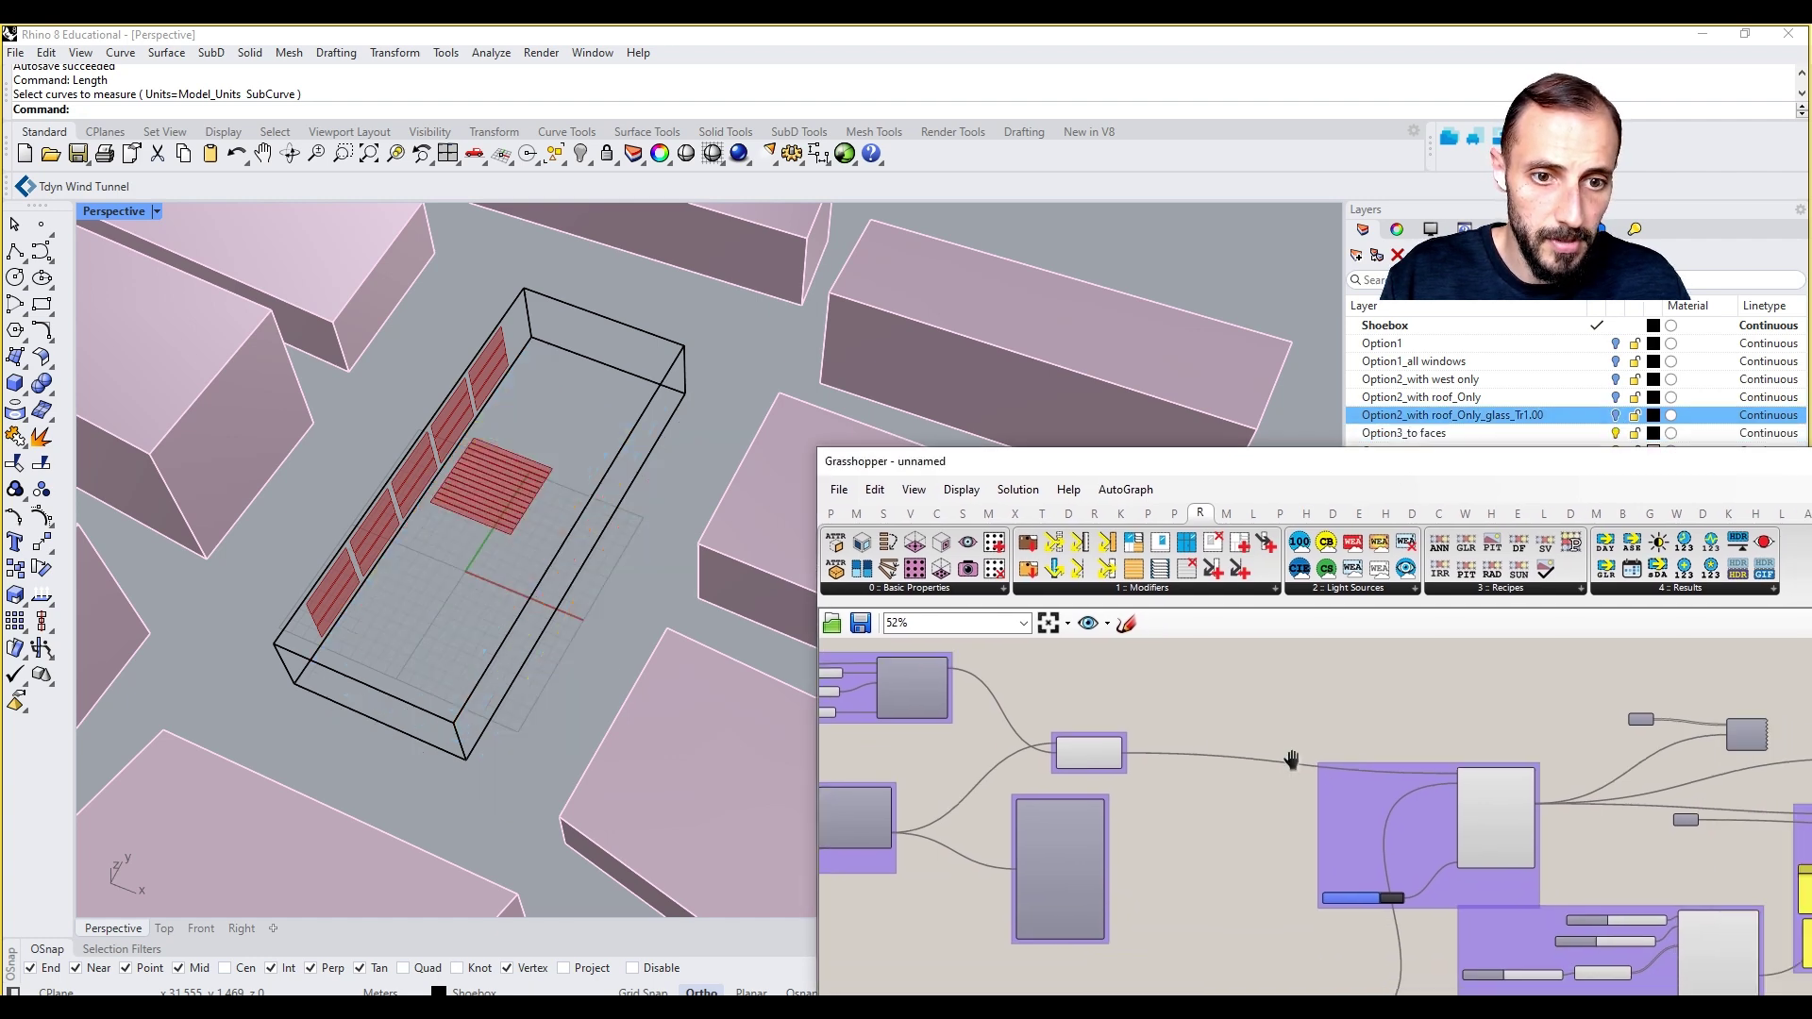
right_drag(1421, 891, 970, 807)
scroll(967, 806, up, 2)
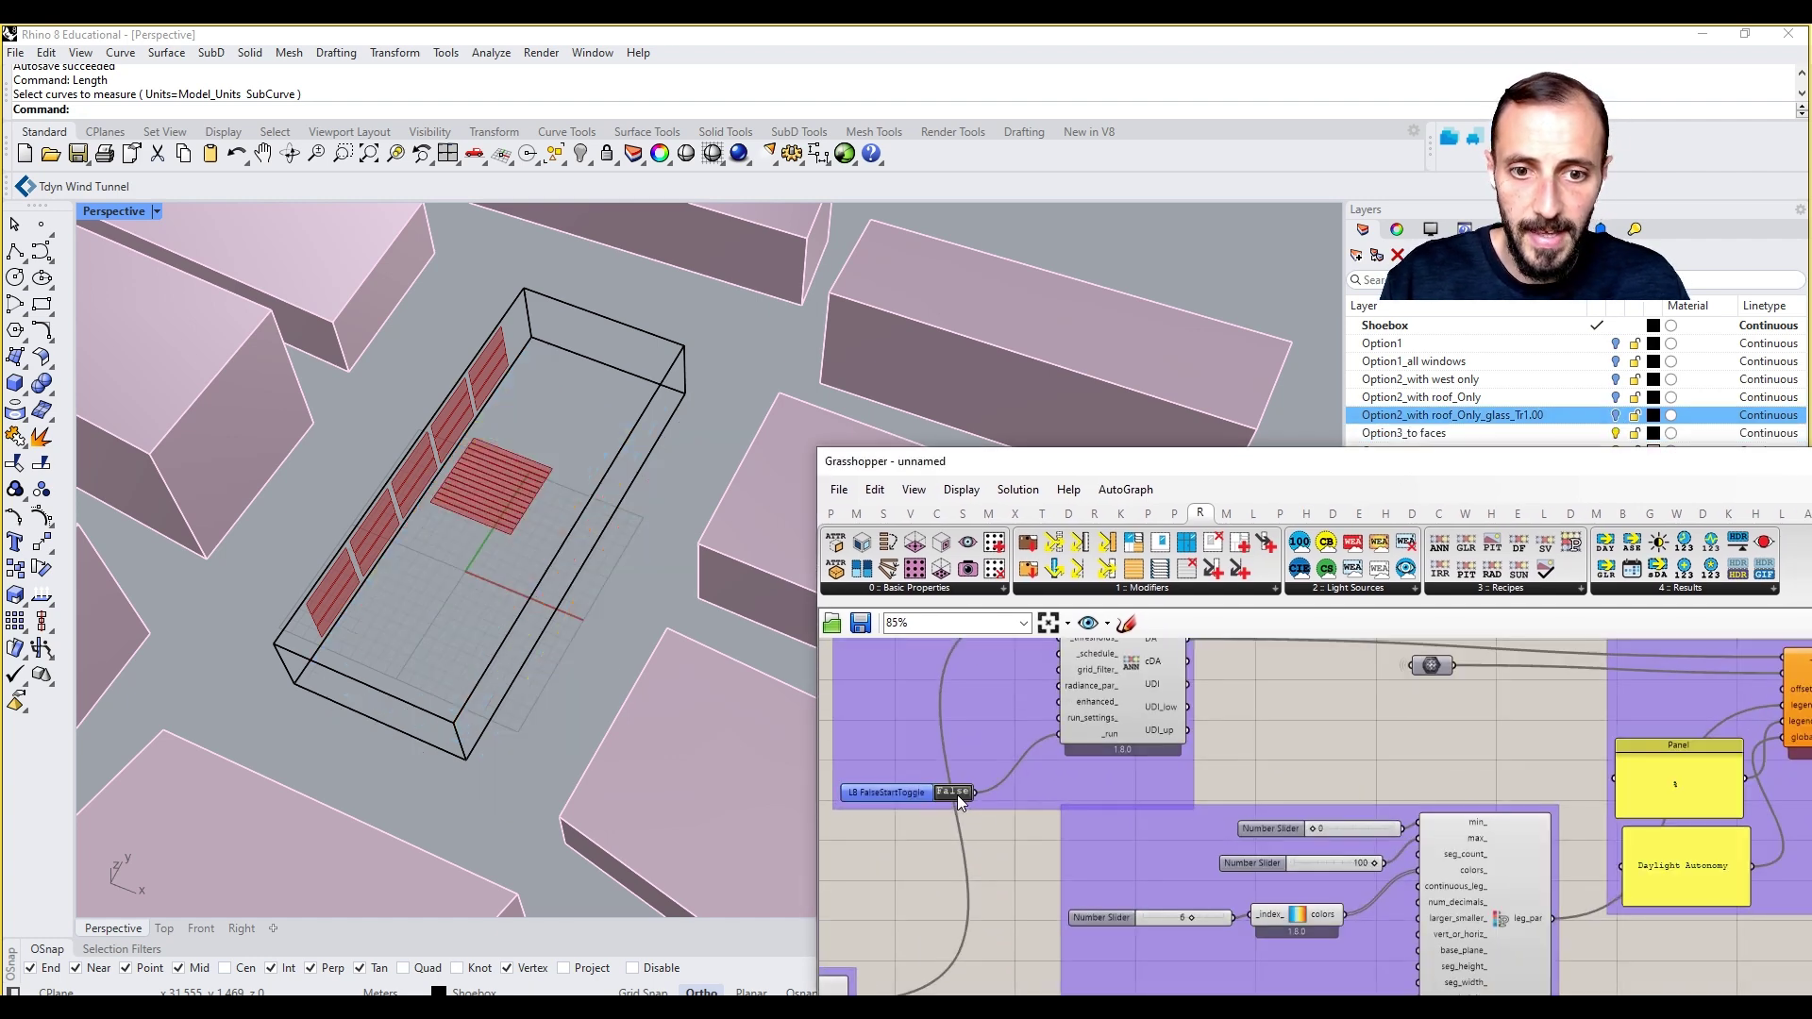
click(957, 795)
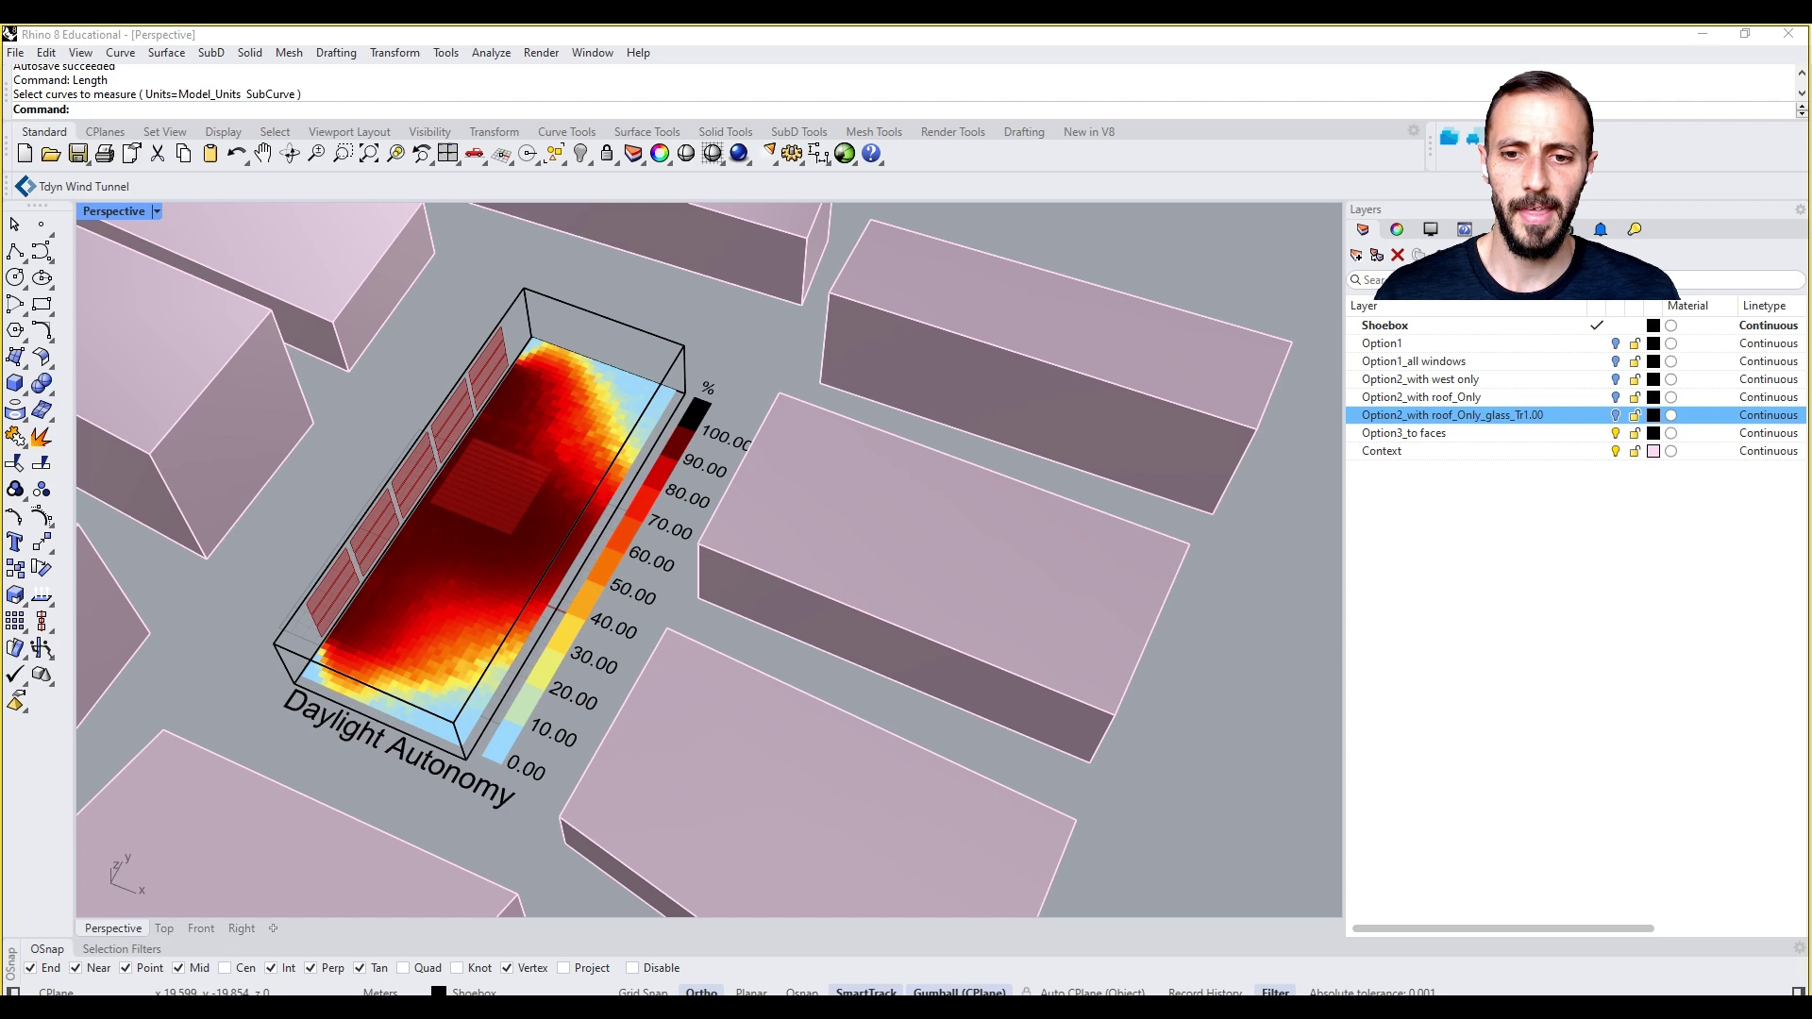
Step: Read the mean daylight autonomy in the panel fed by the Arithmetic mean component
key(alt+Tab)
right_drag(1536, 785, 1338, 778)
scroll(1338, 777, down, 4)
scroll(1340, 755, up, 5)
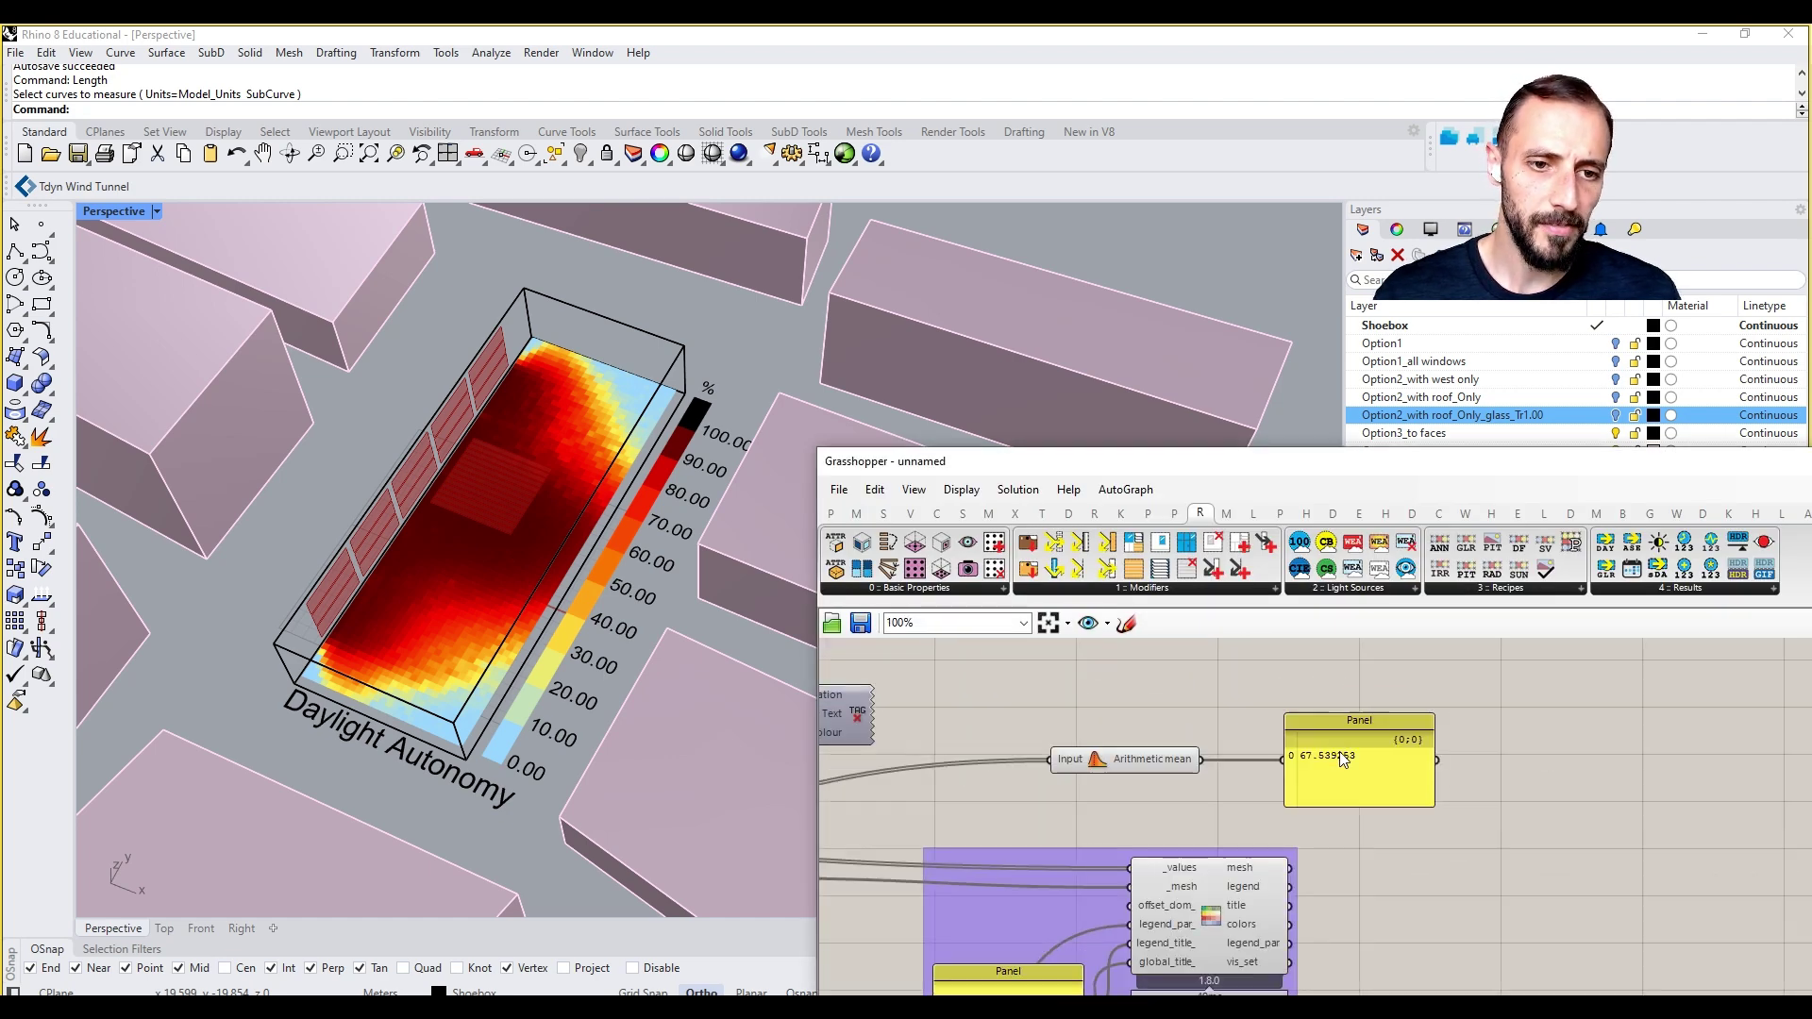
Step: Switch the new Merge's preview off and back on to inspect the heatmap without and with the window panes
scroll(1342, 760, down, 1)
scroll(1186, 789, down, 4)
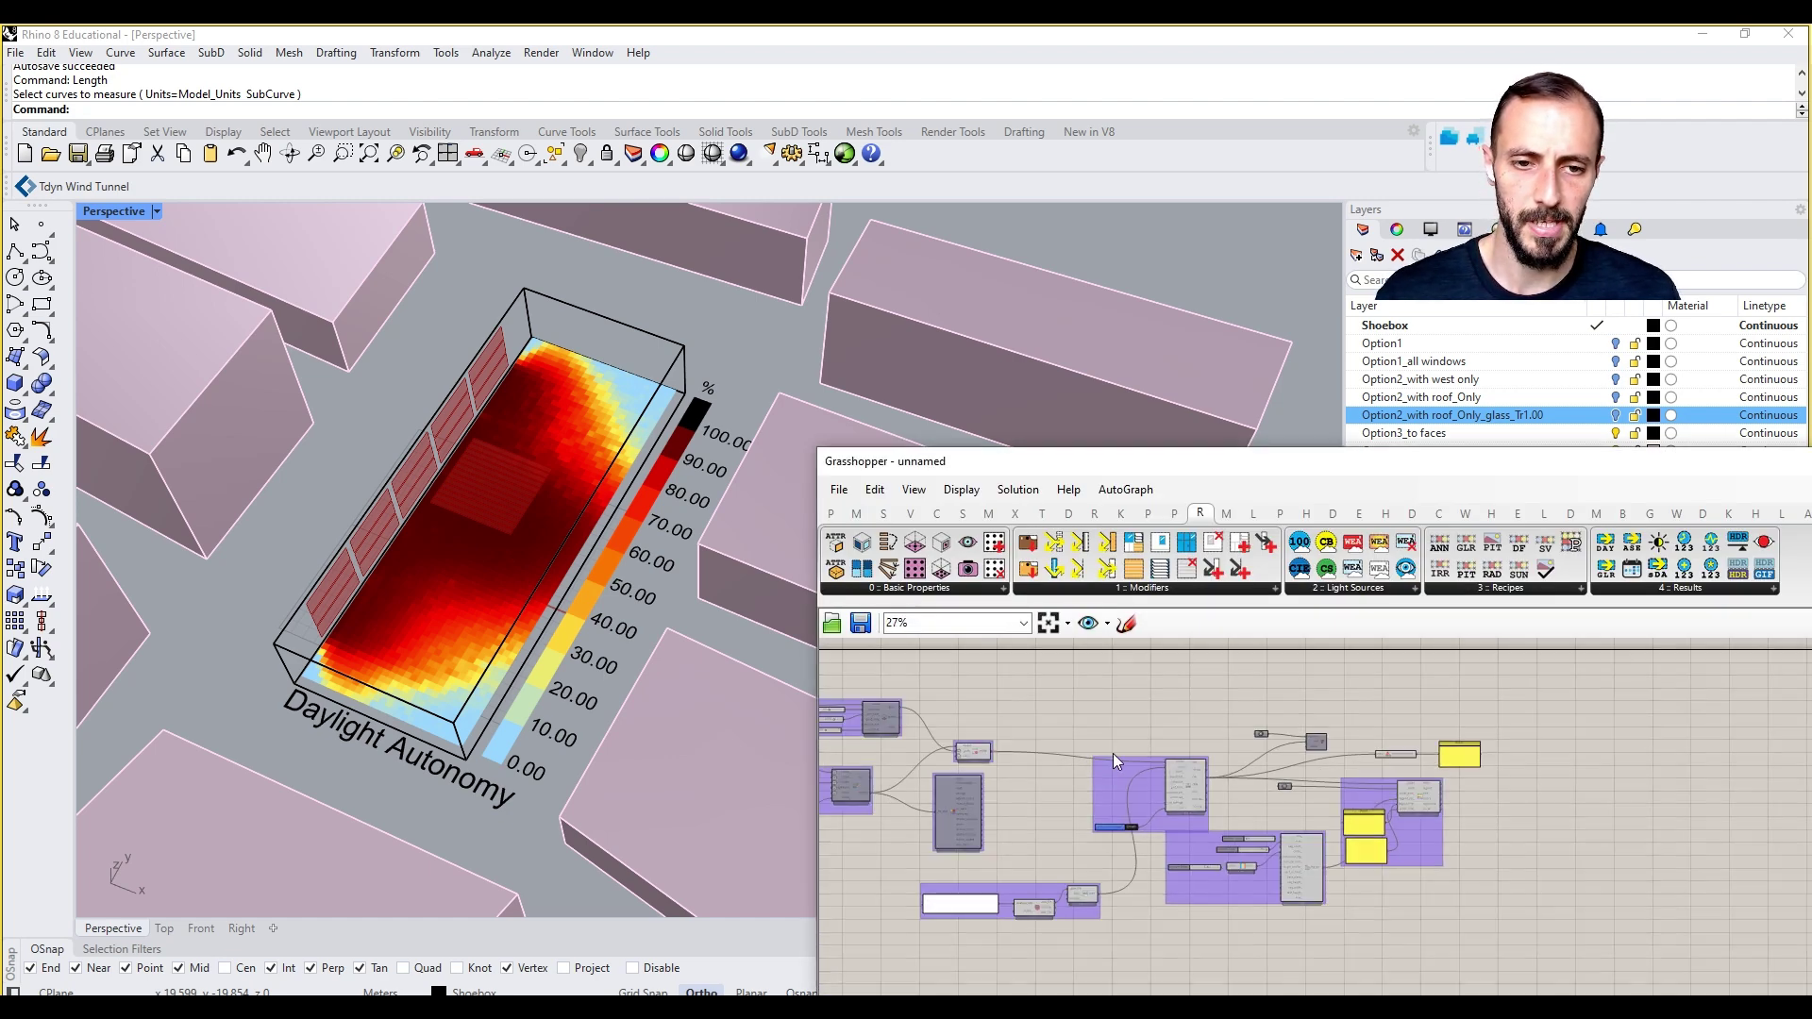
scroll(1226, 738, up, 3)
click(1196, 697)
right_click(1247, 674)
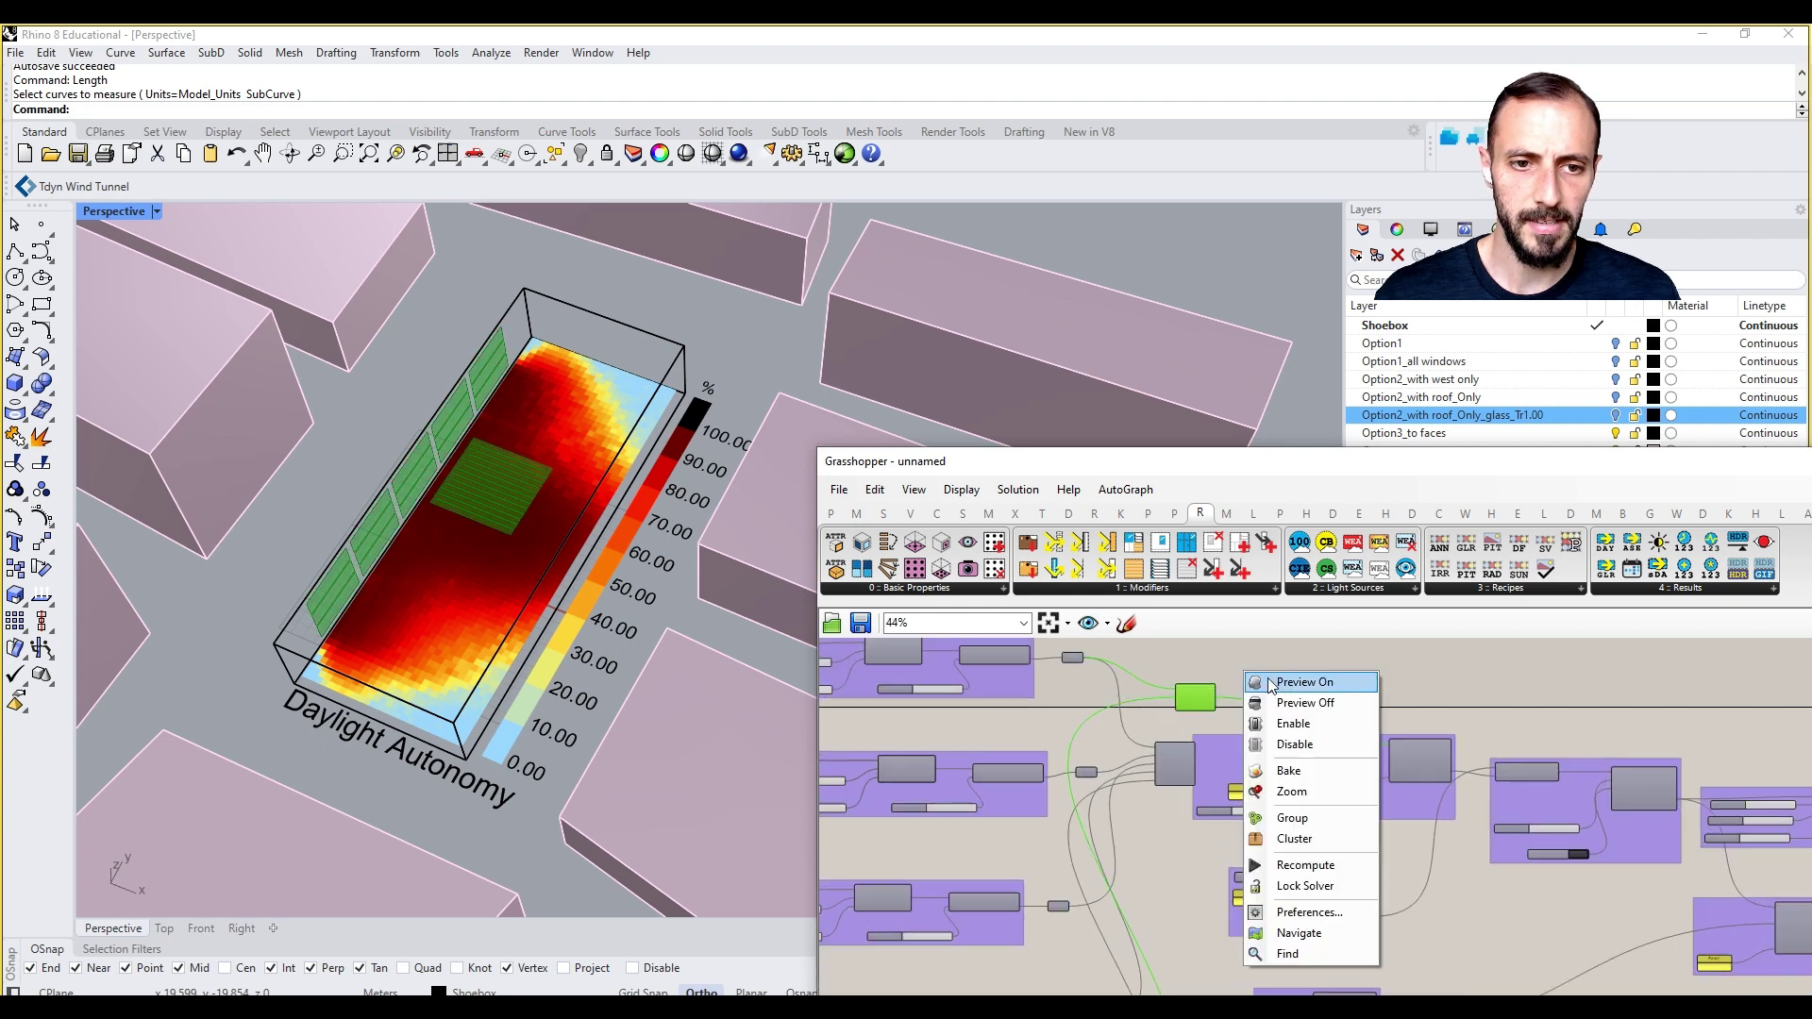
click(1276, 703)
right_drag(1401, 702, 1258, 704)
scroll(1248, 703, down, 3)
scroll(1231, 702, up, 3)
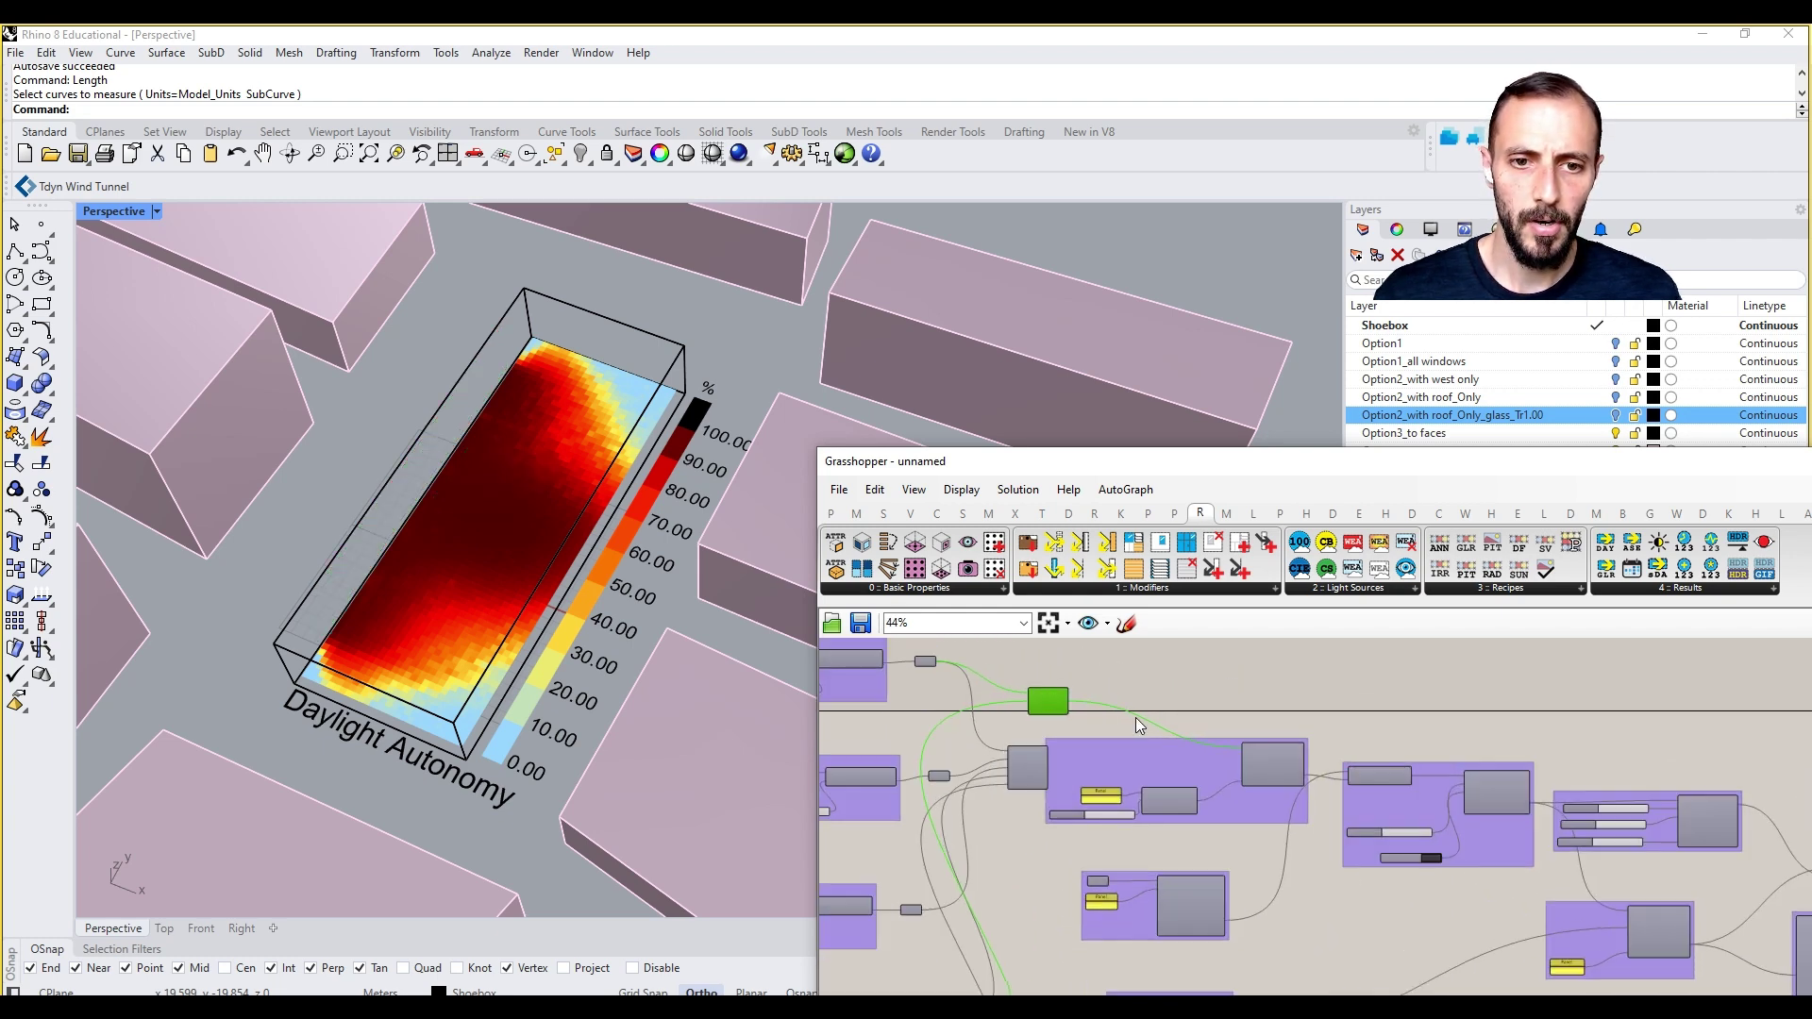
right_click(1151, 673)
click(1191, 686)
Step: Bake the LB Spatial Heatmap as a group onto the Option3_to faces layer
scroll(1151, 693, down, 3)
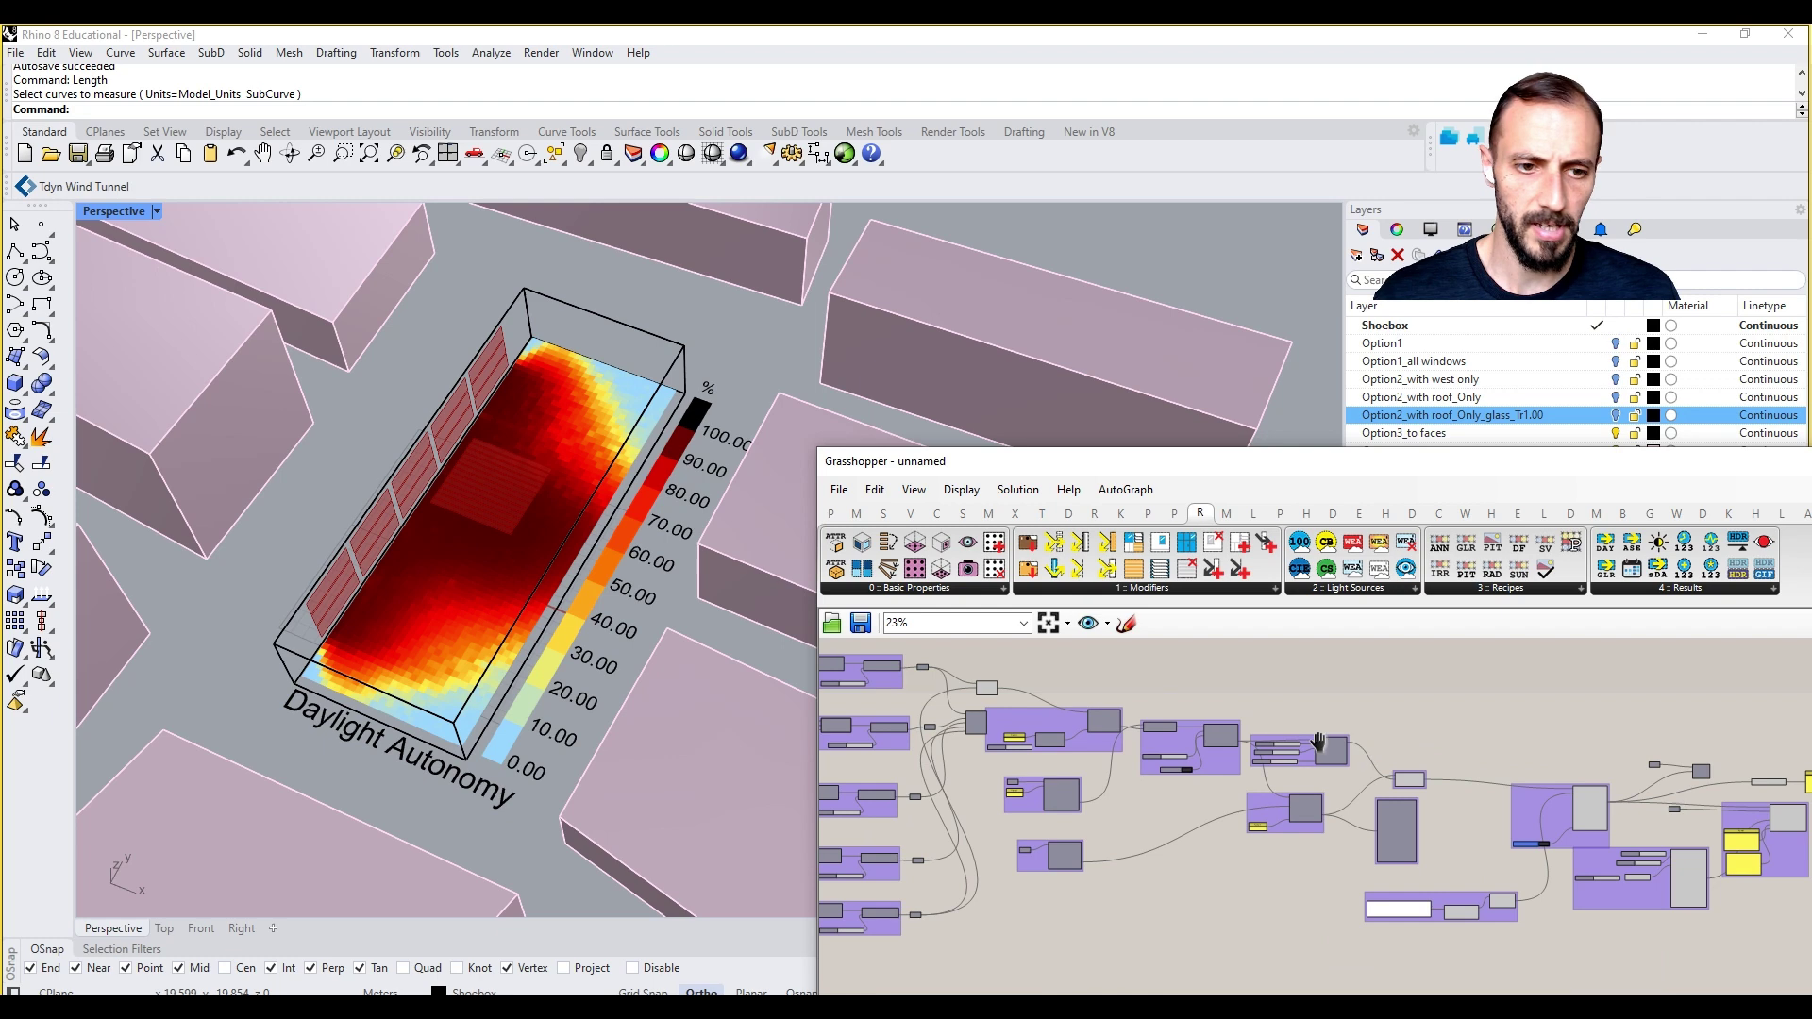
scroll(1319, 743, up, 5)
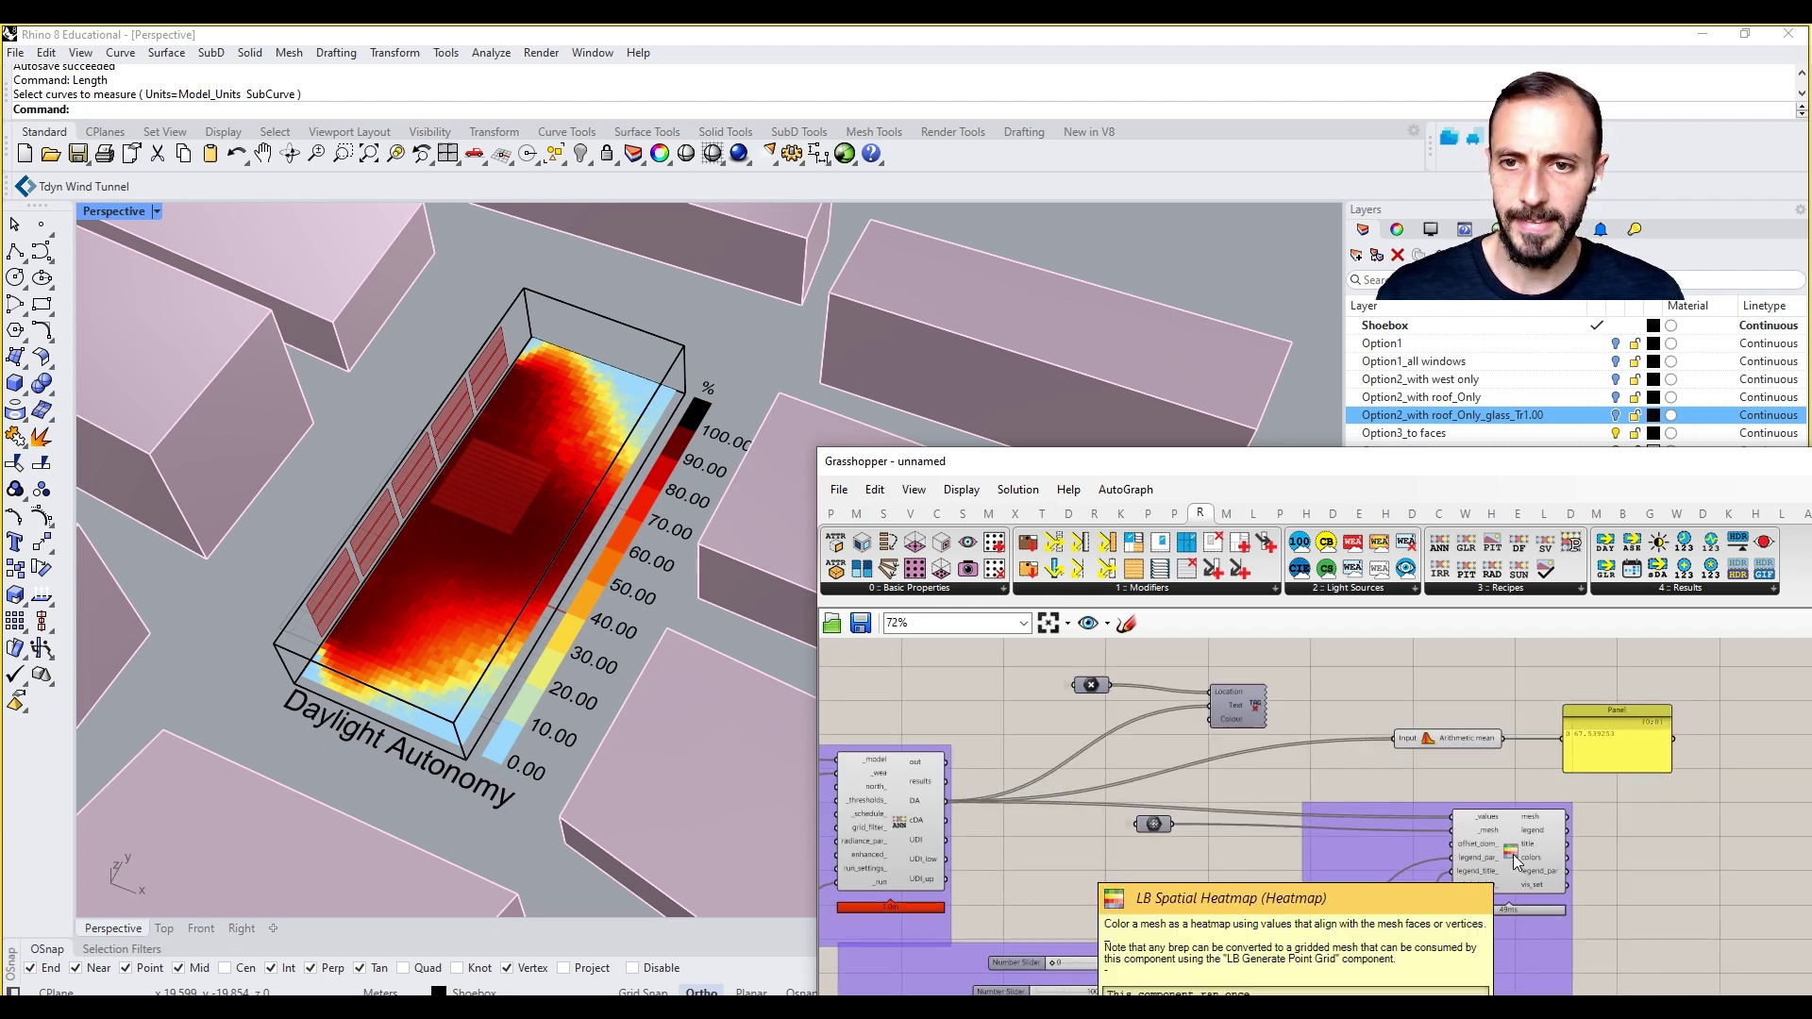
right_click(1513, 853)
click(1553, 972)
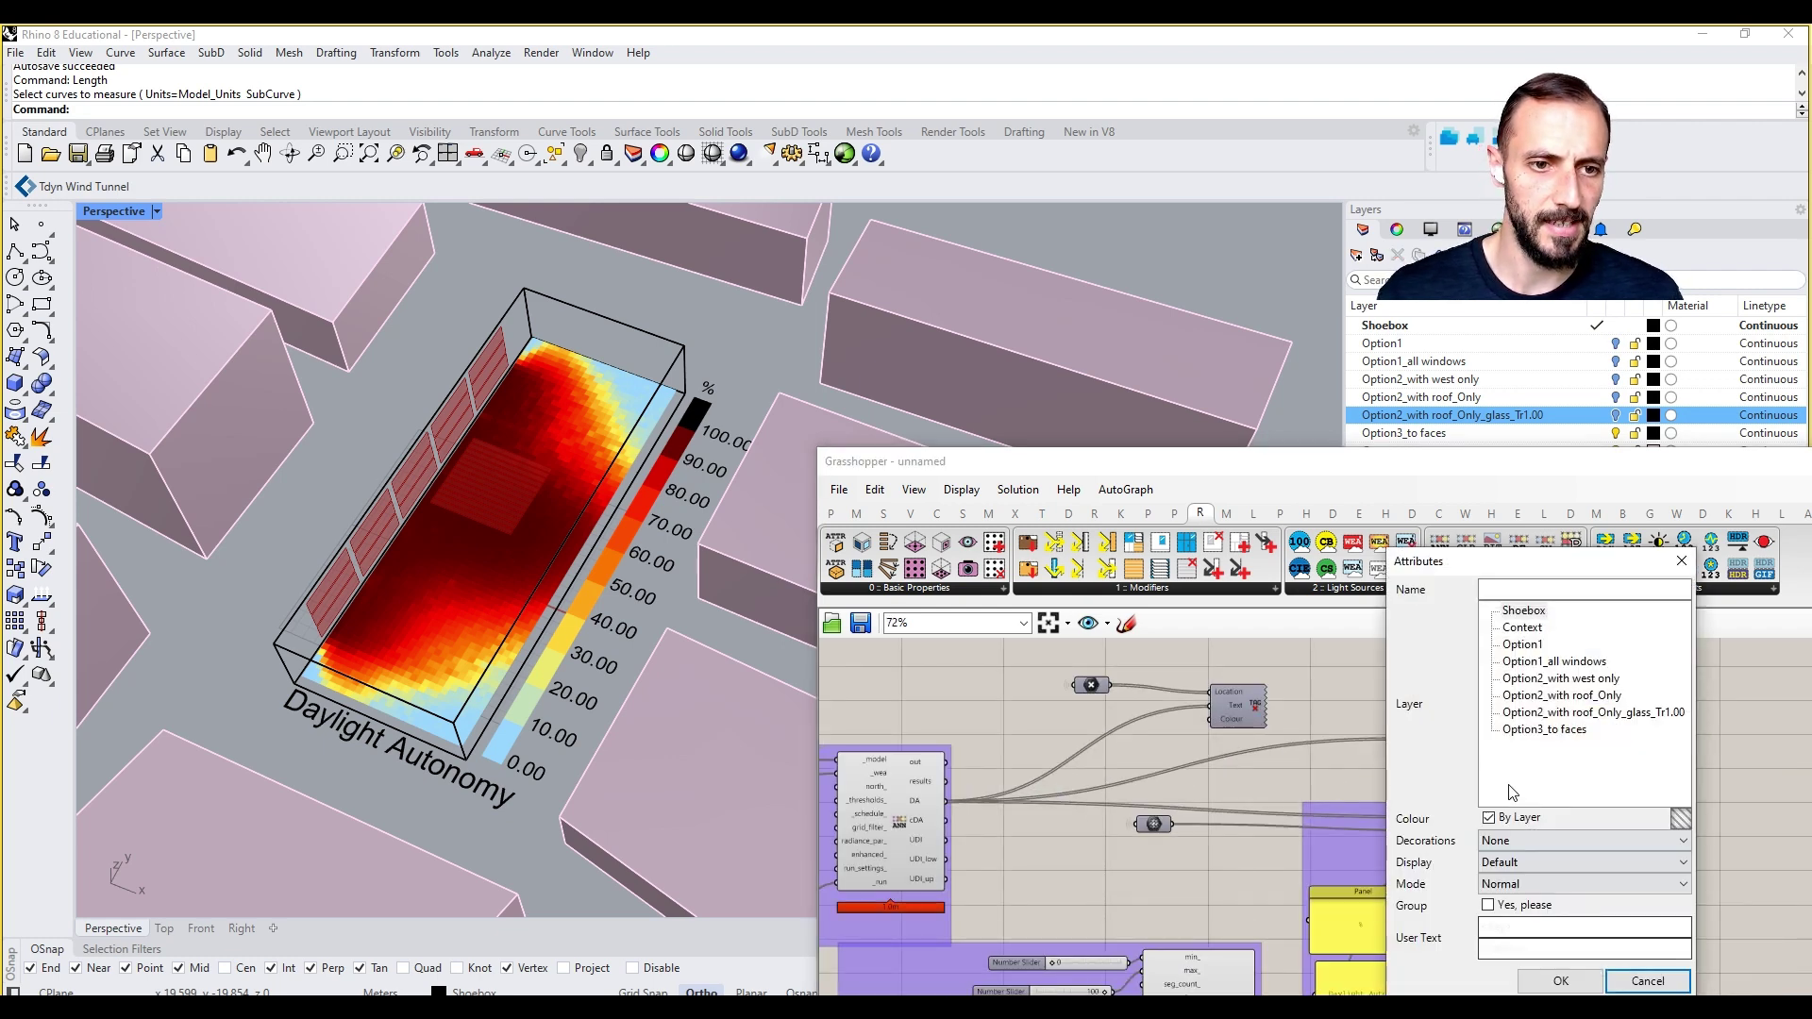
click(1567, 732)
click(1488, 905)
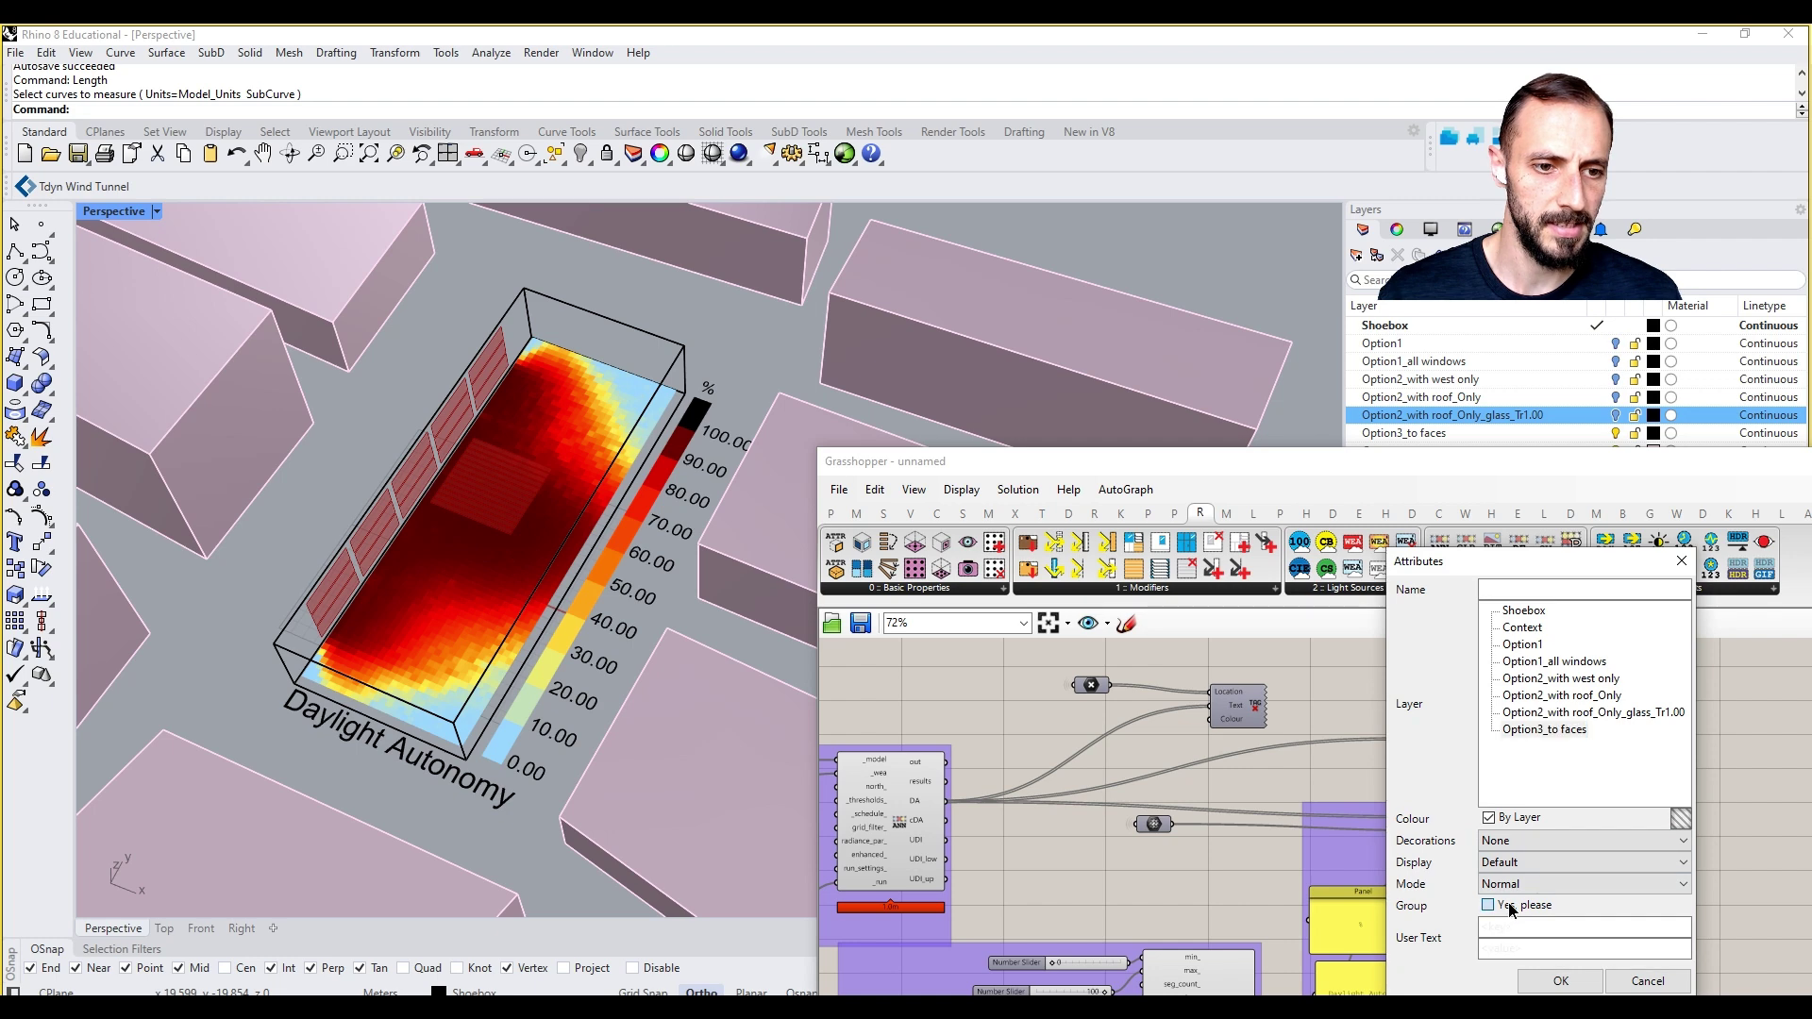
click(1560, 982)
Step: Turn off the preview of the LB Spatial Heatmap component and uncover the Rhino layer list
click(1548, 831)
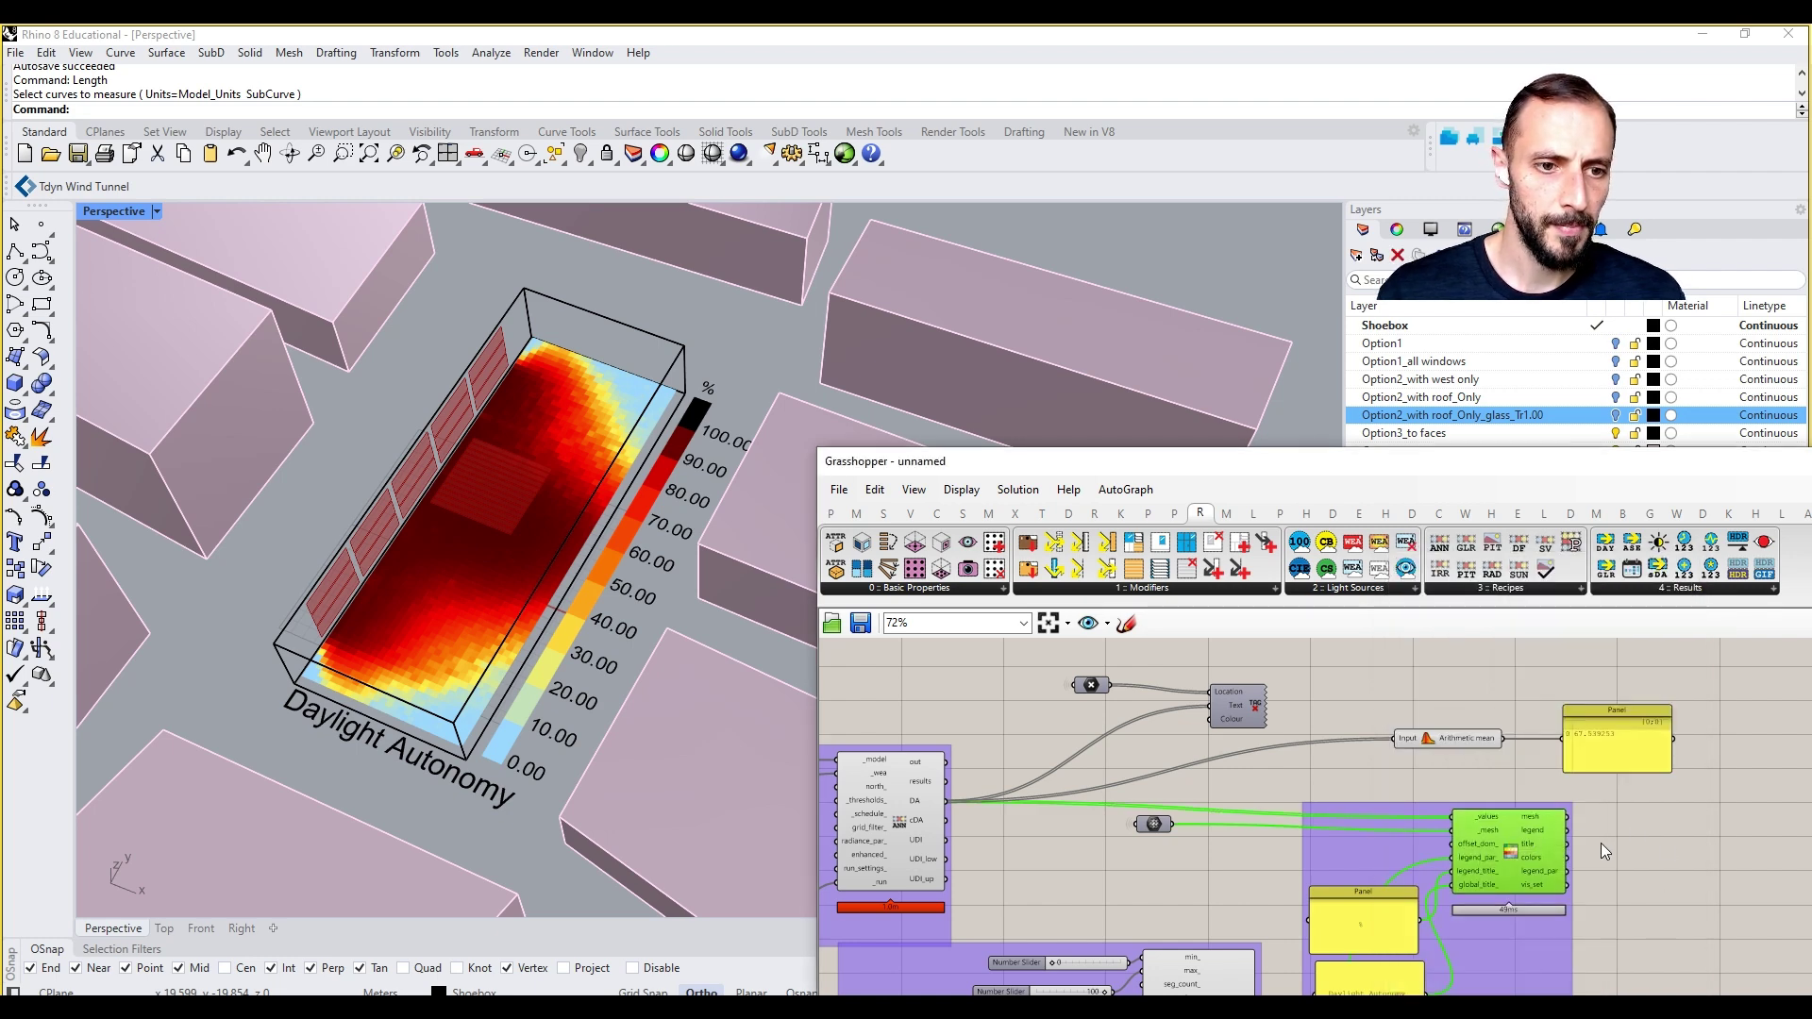
right_click(1676, 842)
click(1718, 744)
drag(1539, 477, 1549, 646)
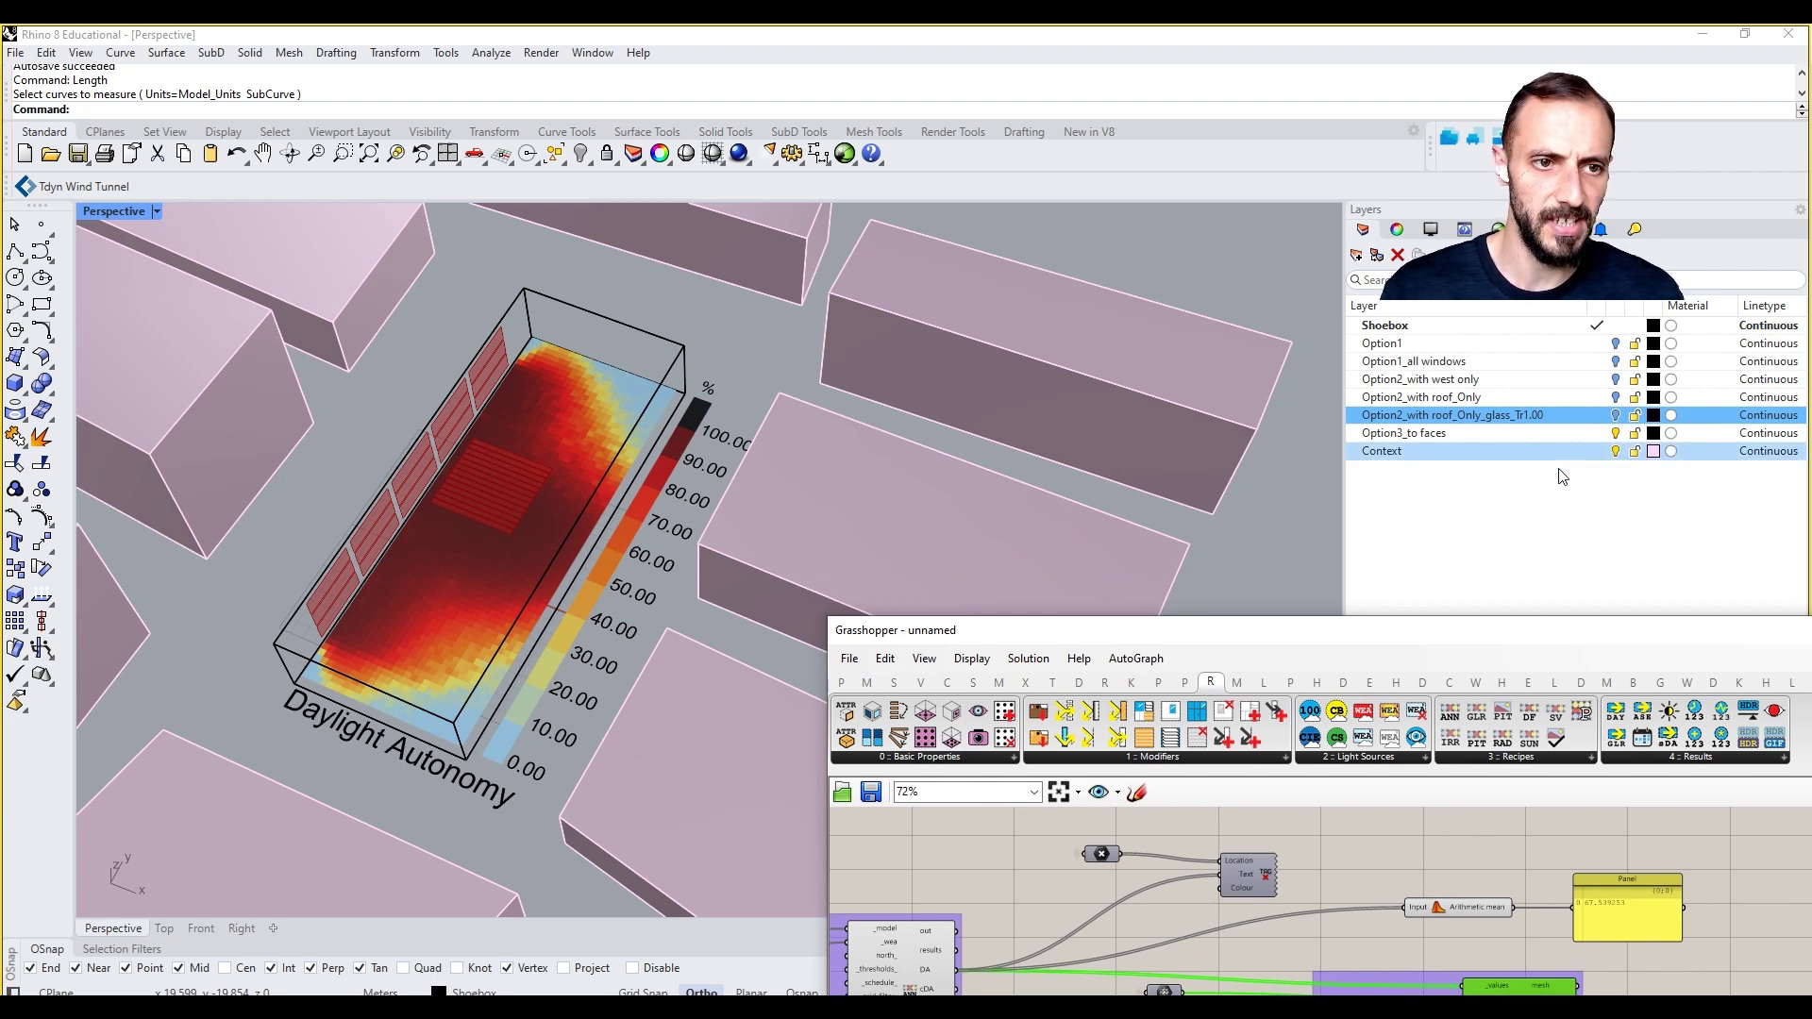
click(1398, 361)
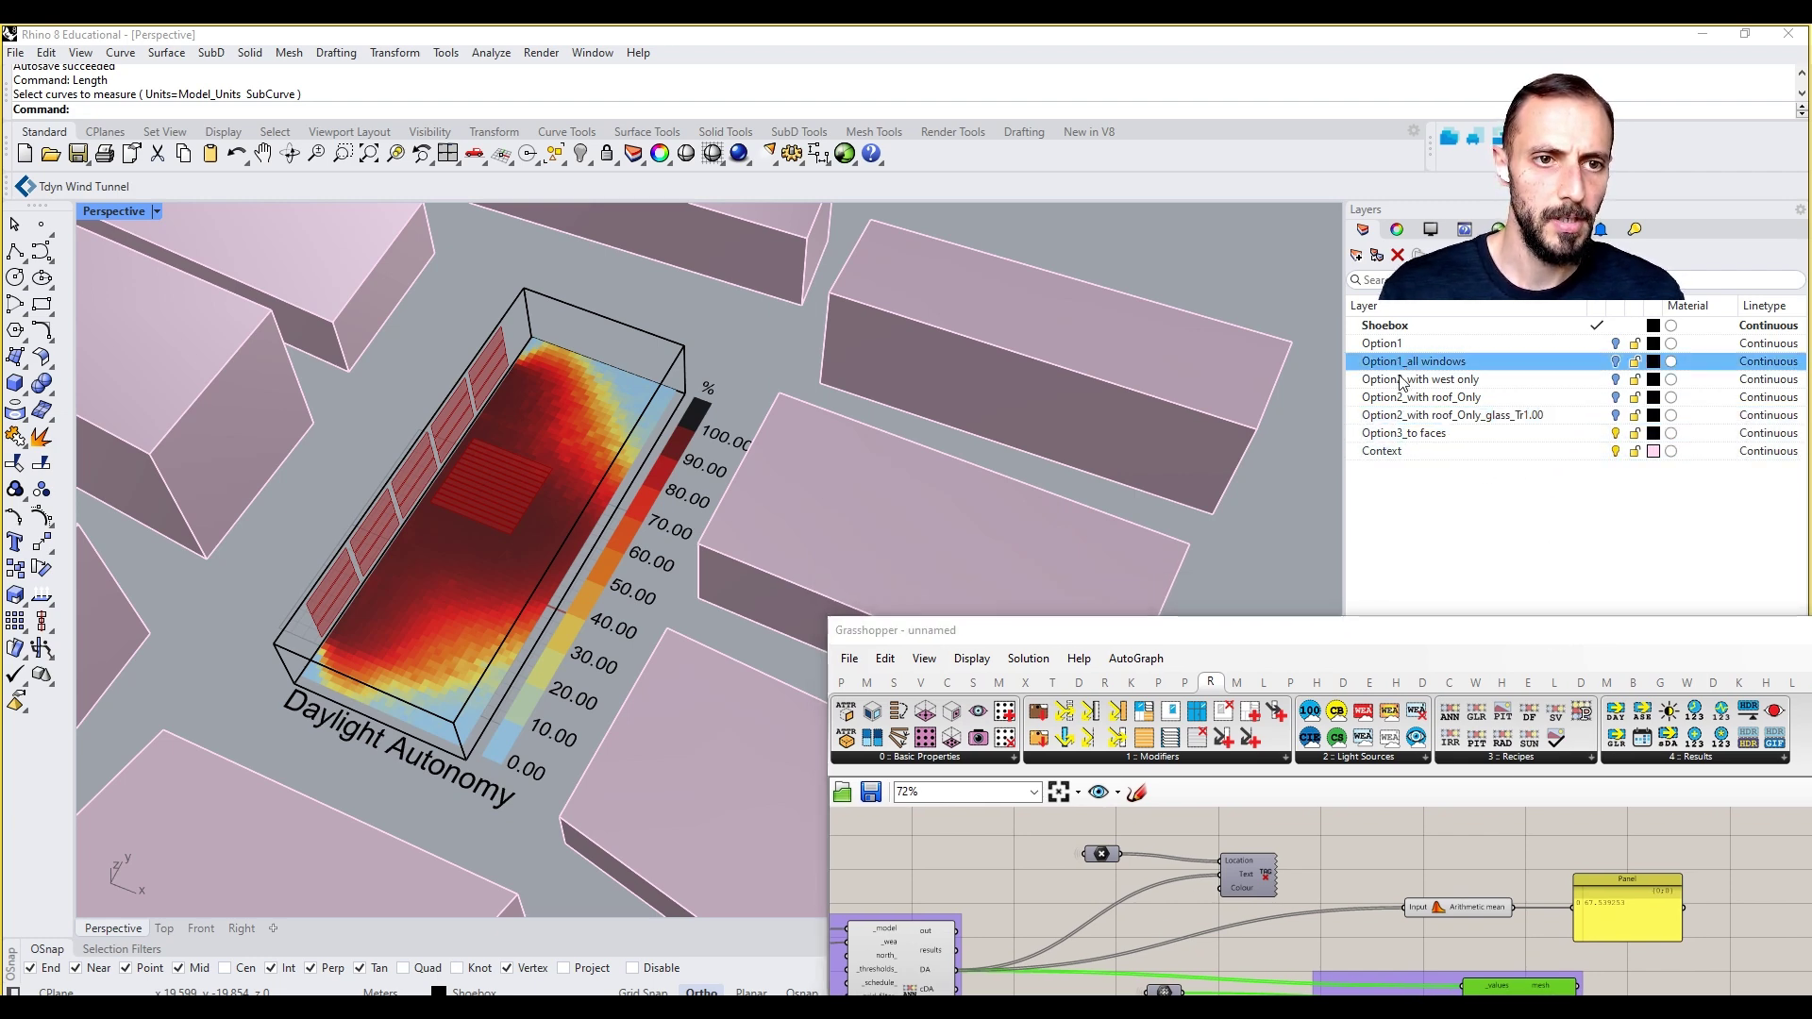
shift+click(1404, 430)
right_click(1404, 428)
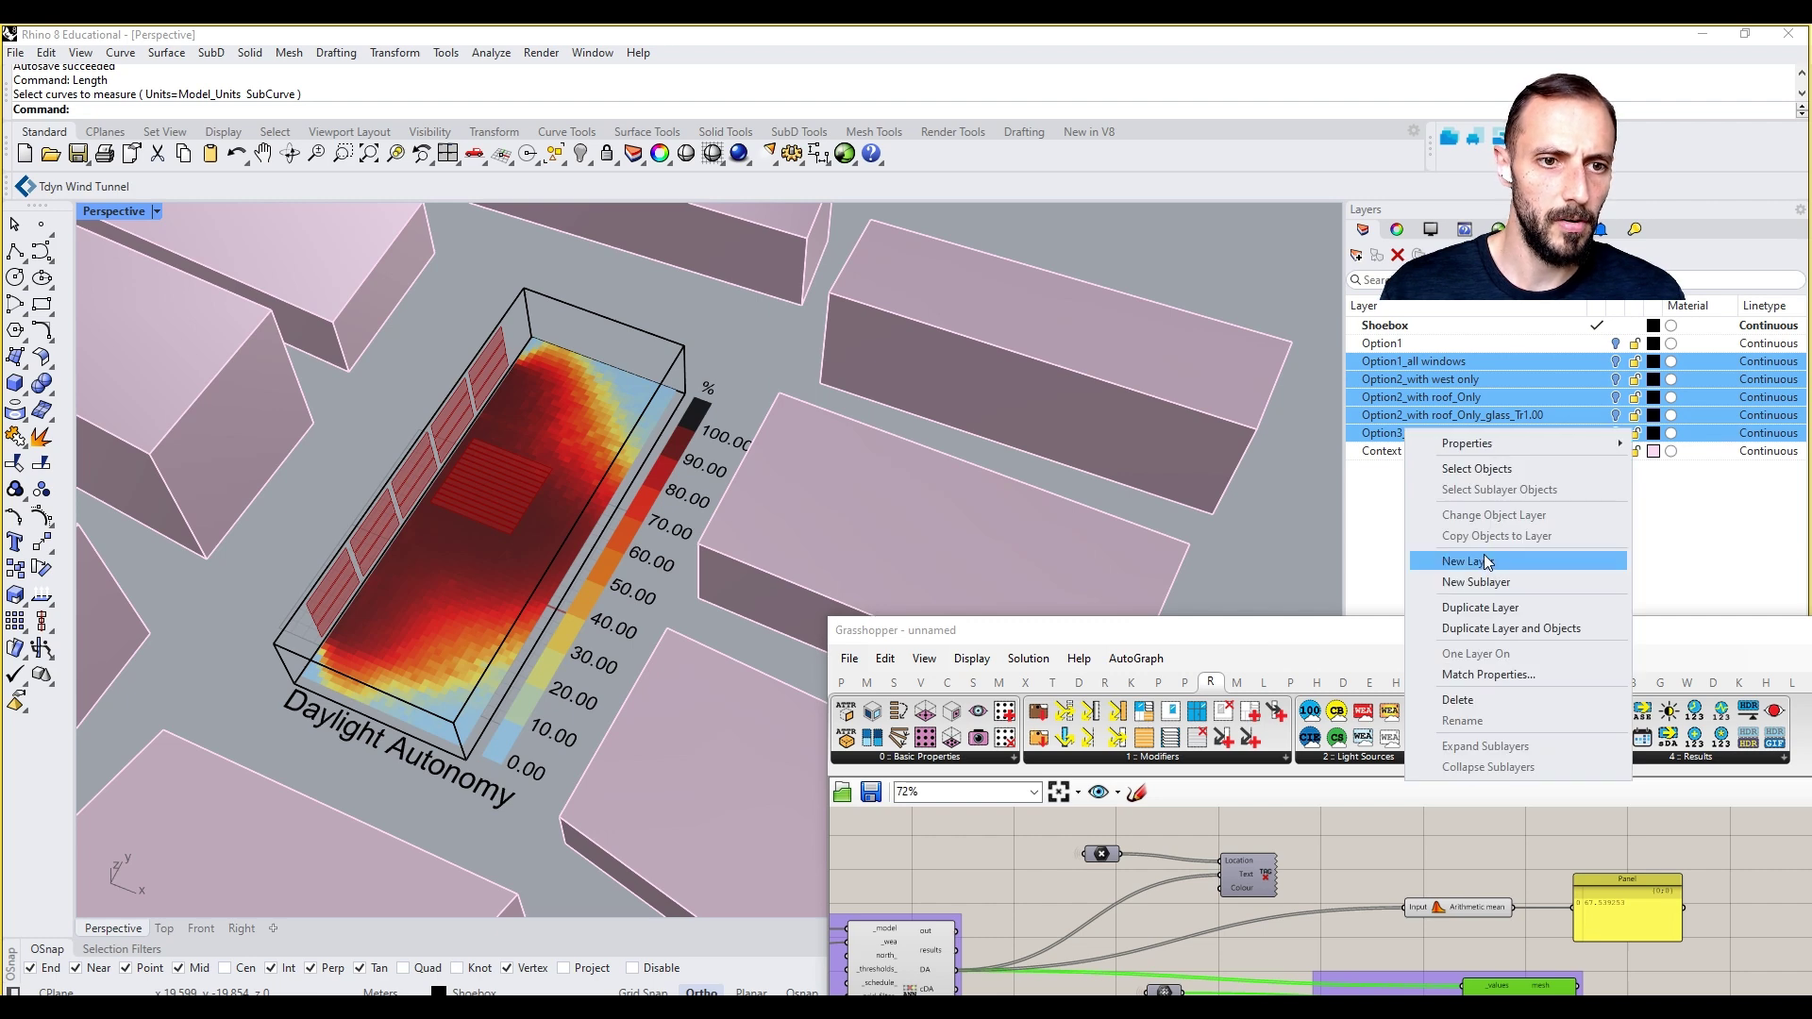
click(1396, 528)
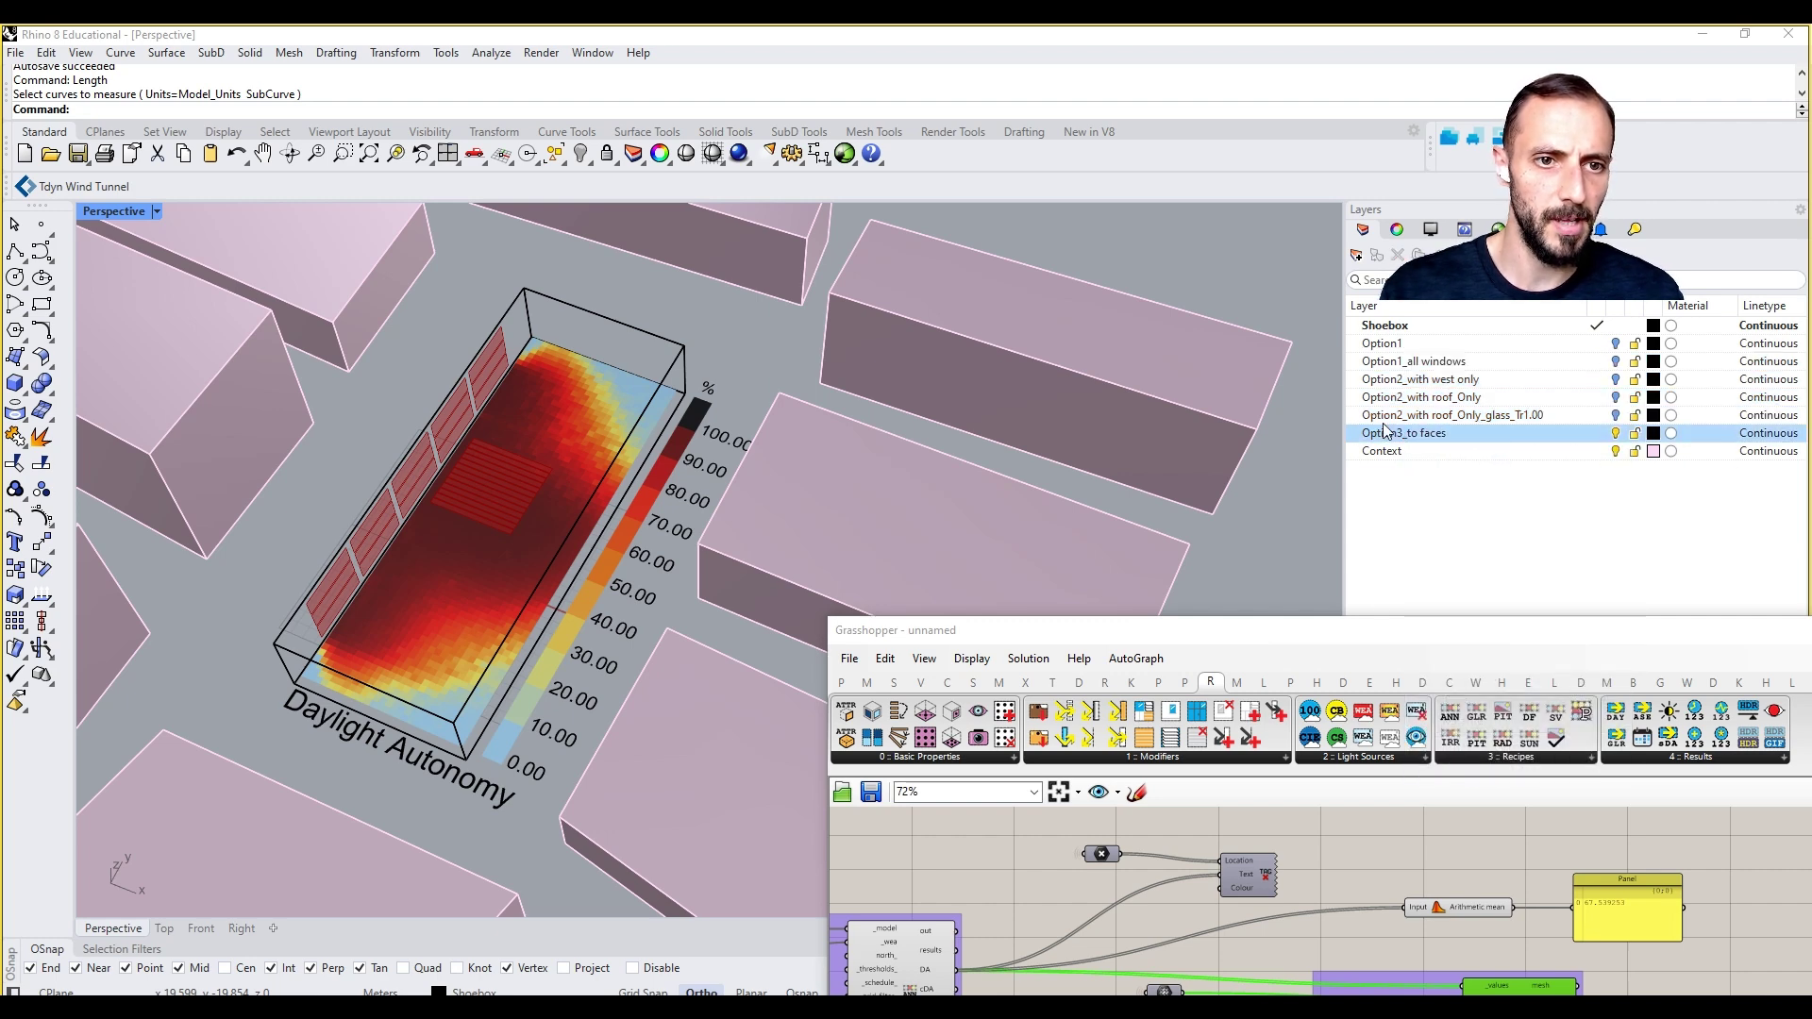
Step: Prefix the Option1_all windows and Option2_with west only layer names with DA_
double_click(1387, 364)
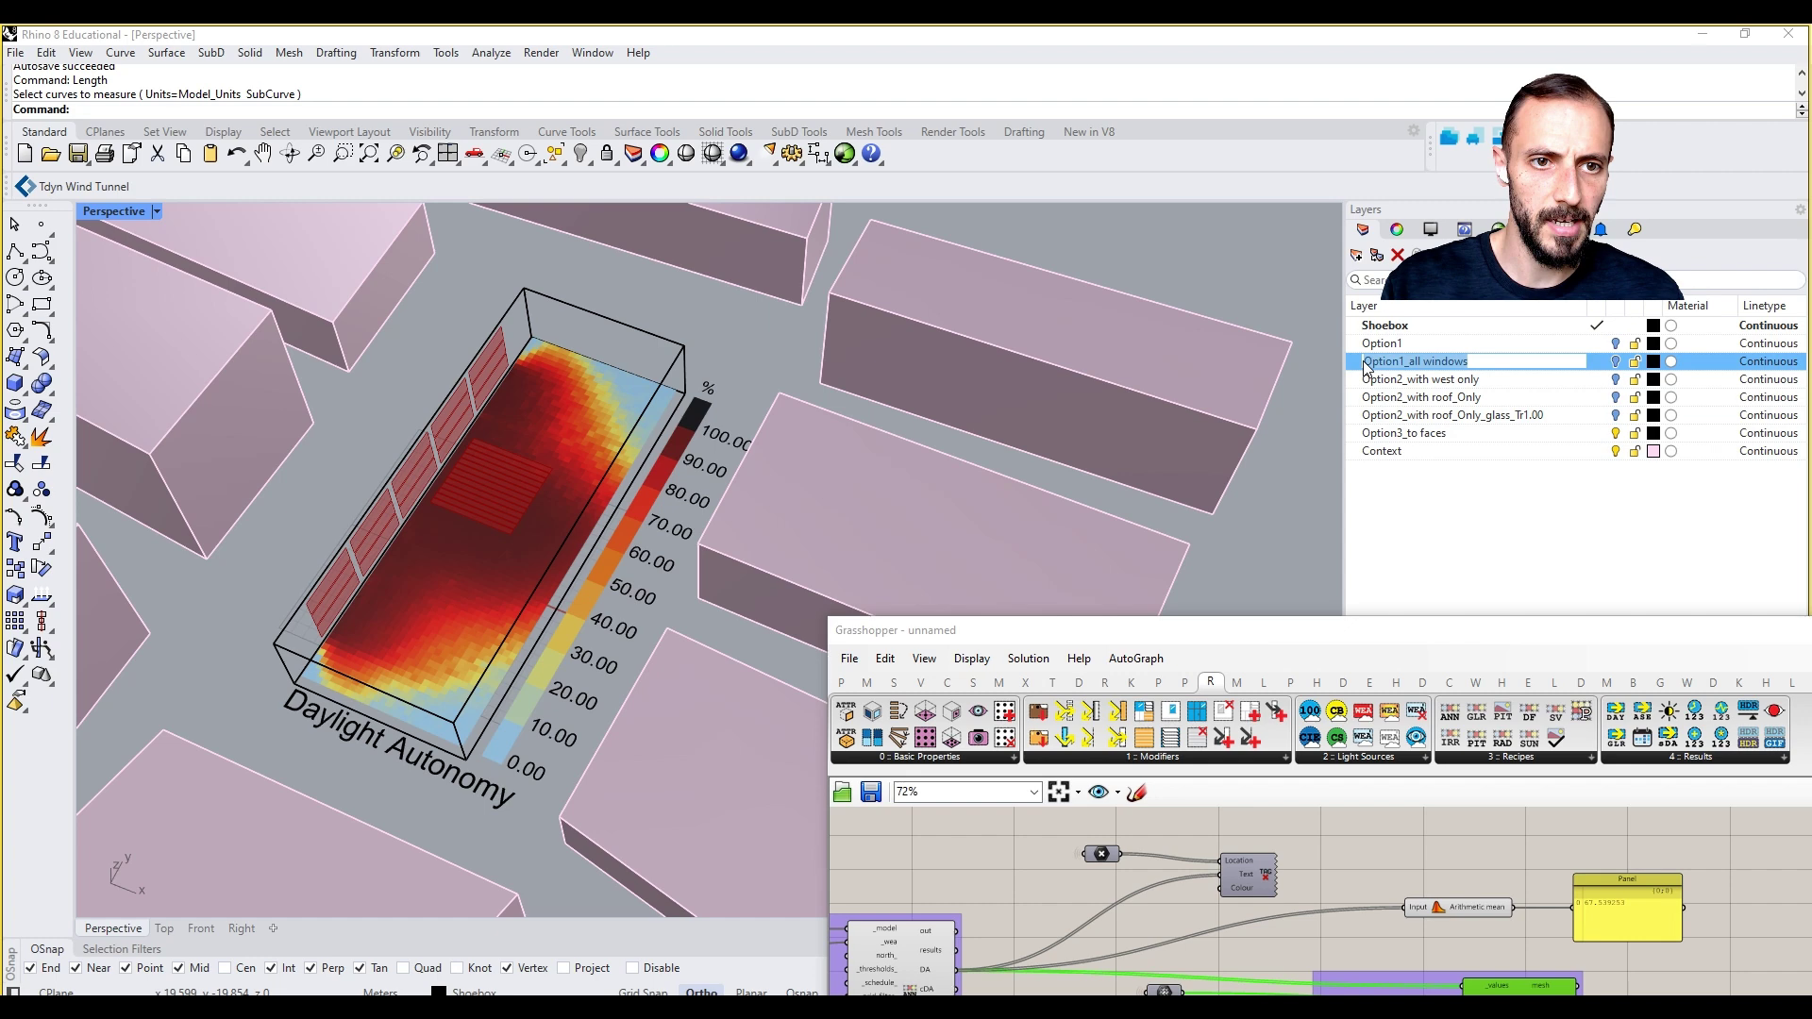
click(1365, 365)
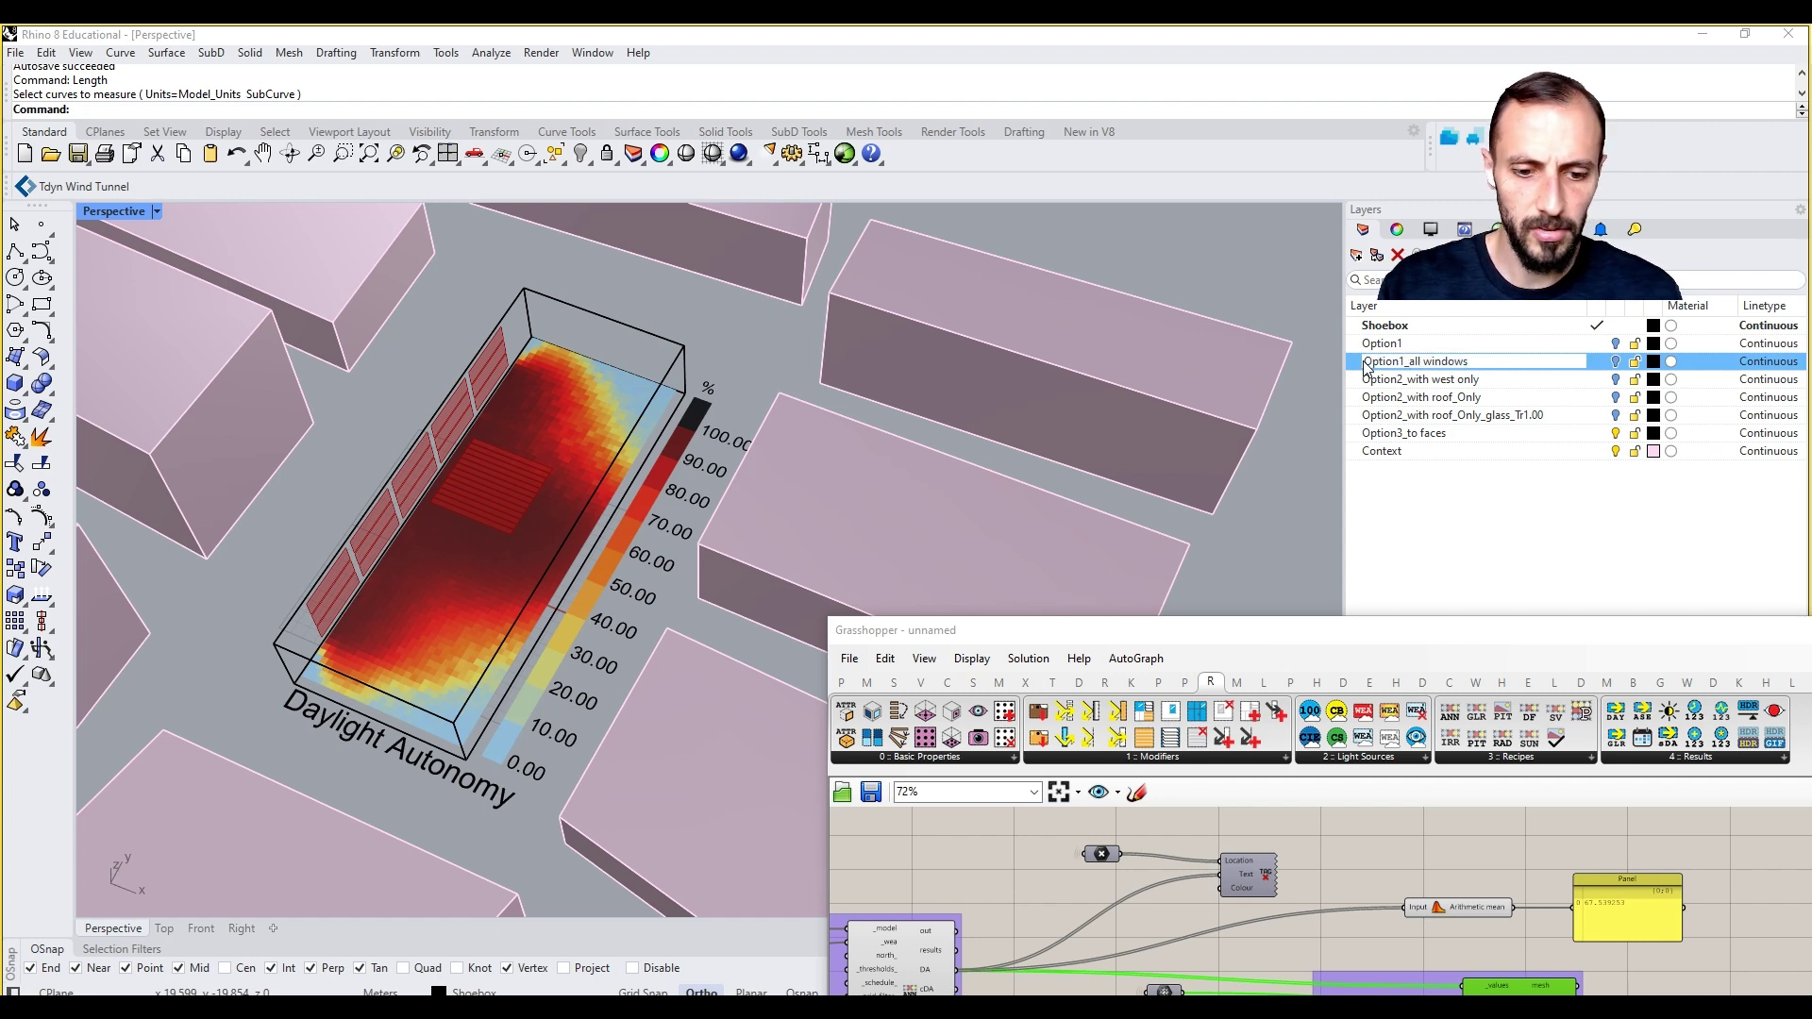
text(DA_)
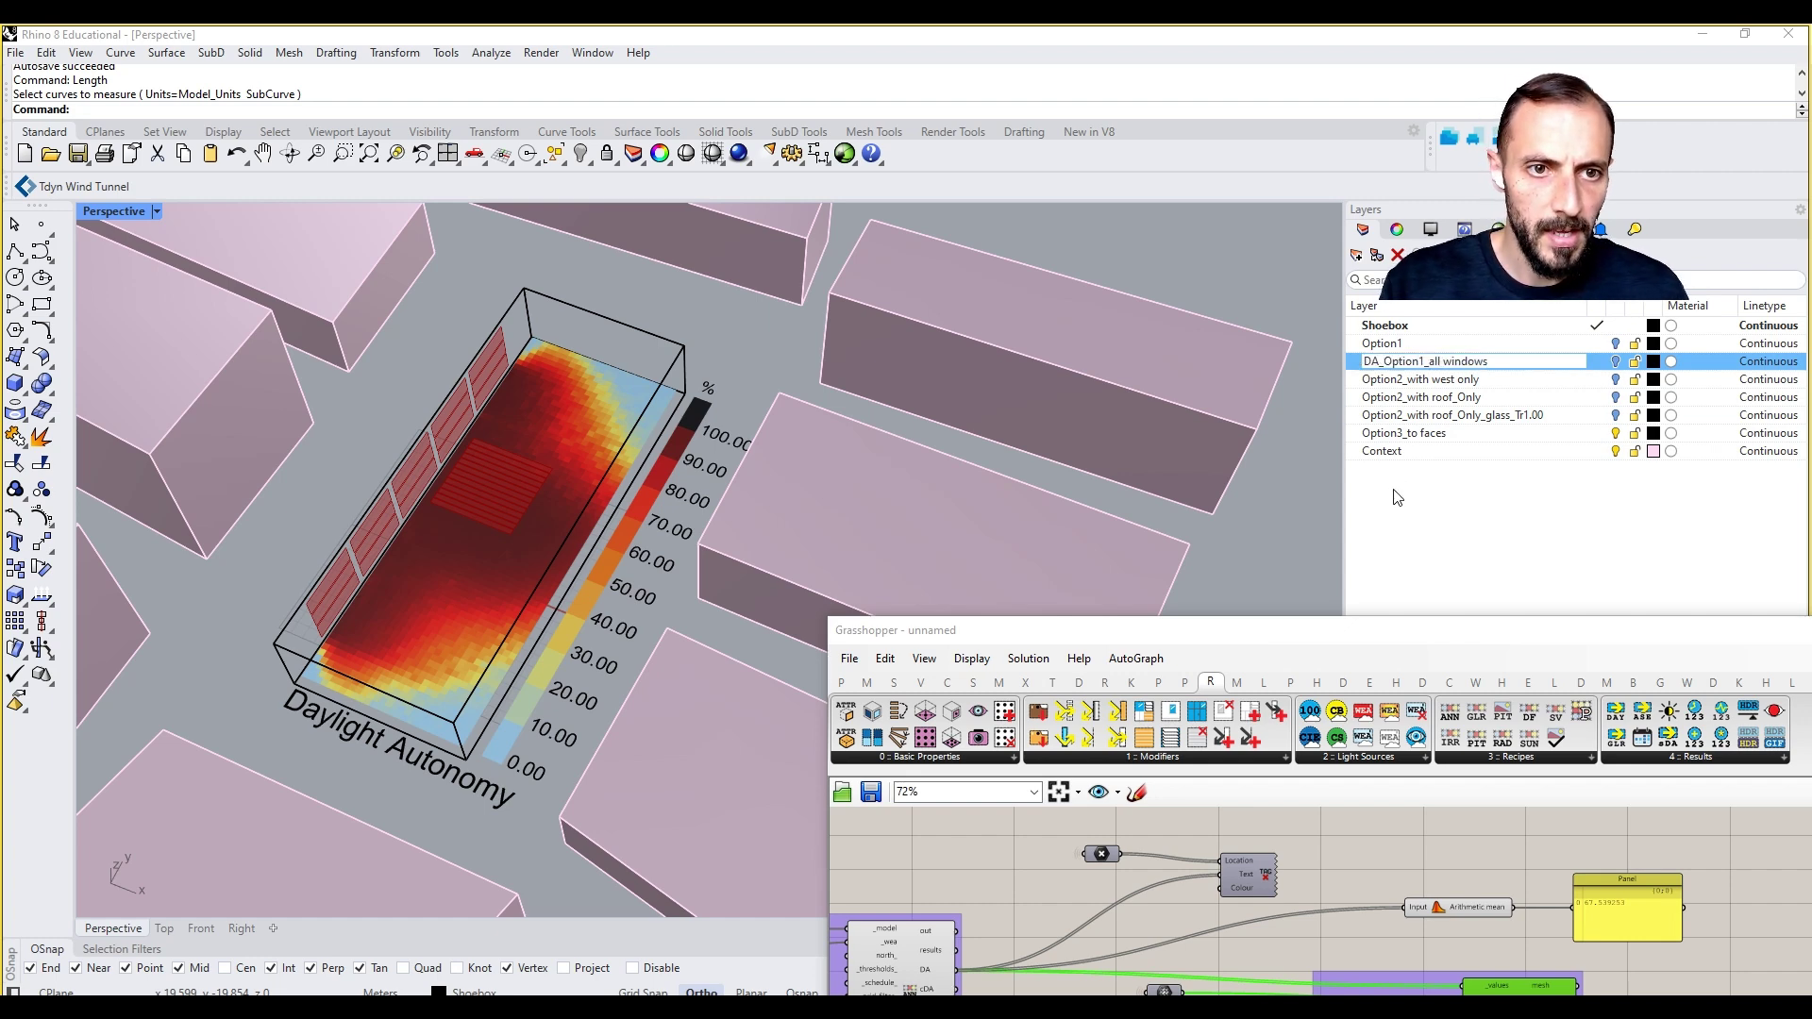
click(1392, 385)
click(1392, 387)
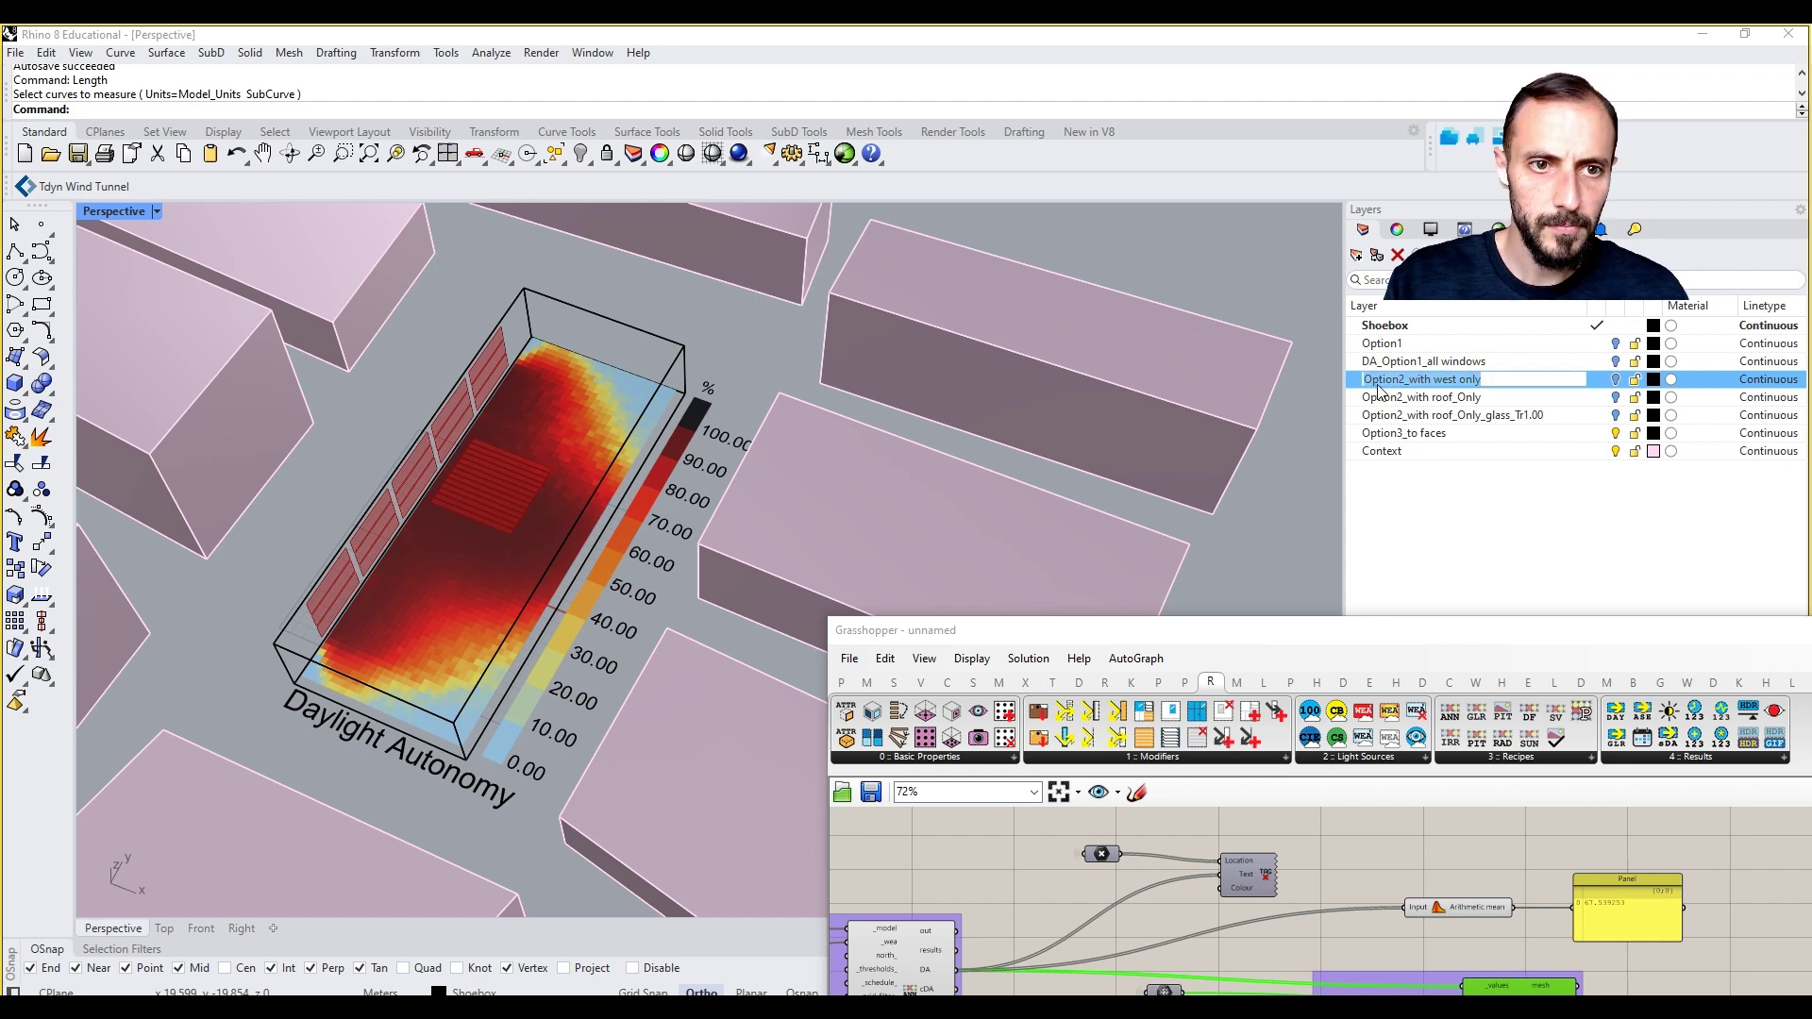
click(1367, 381)
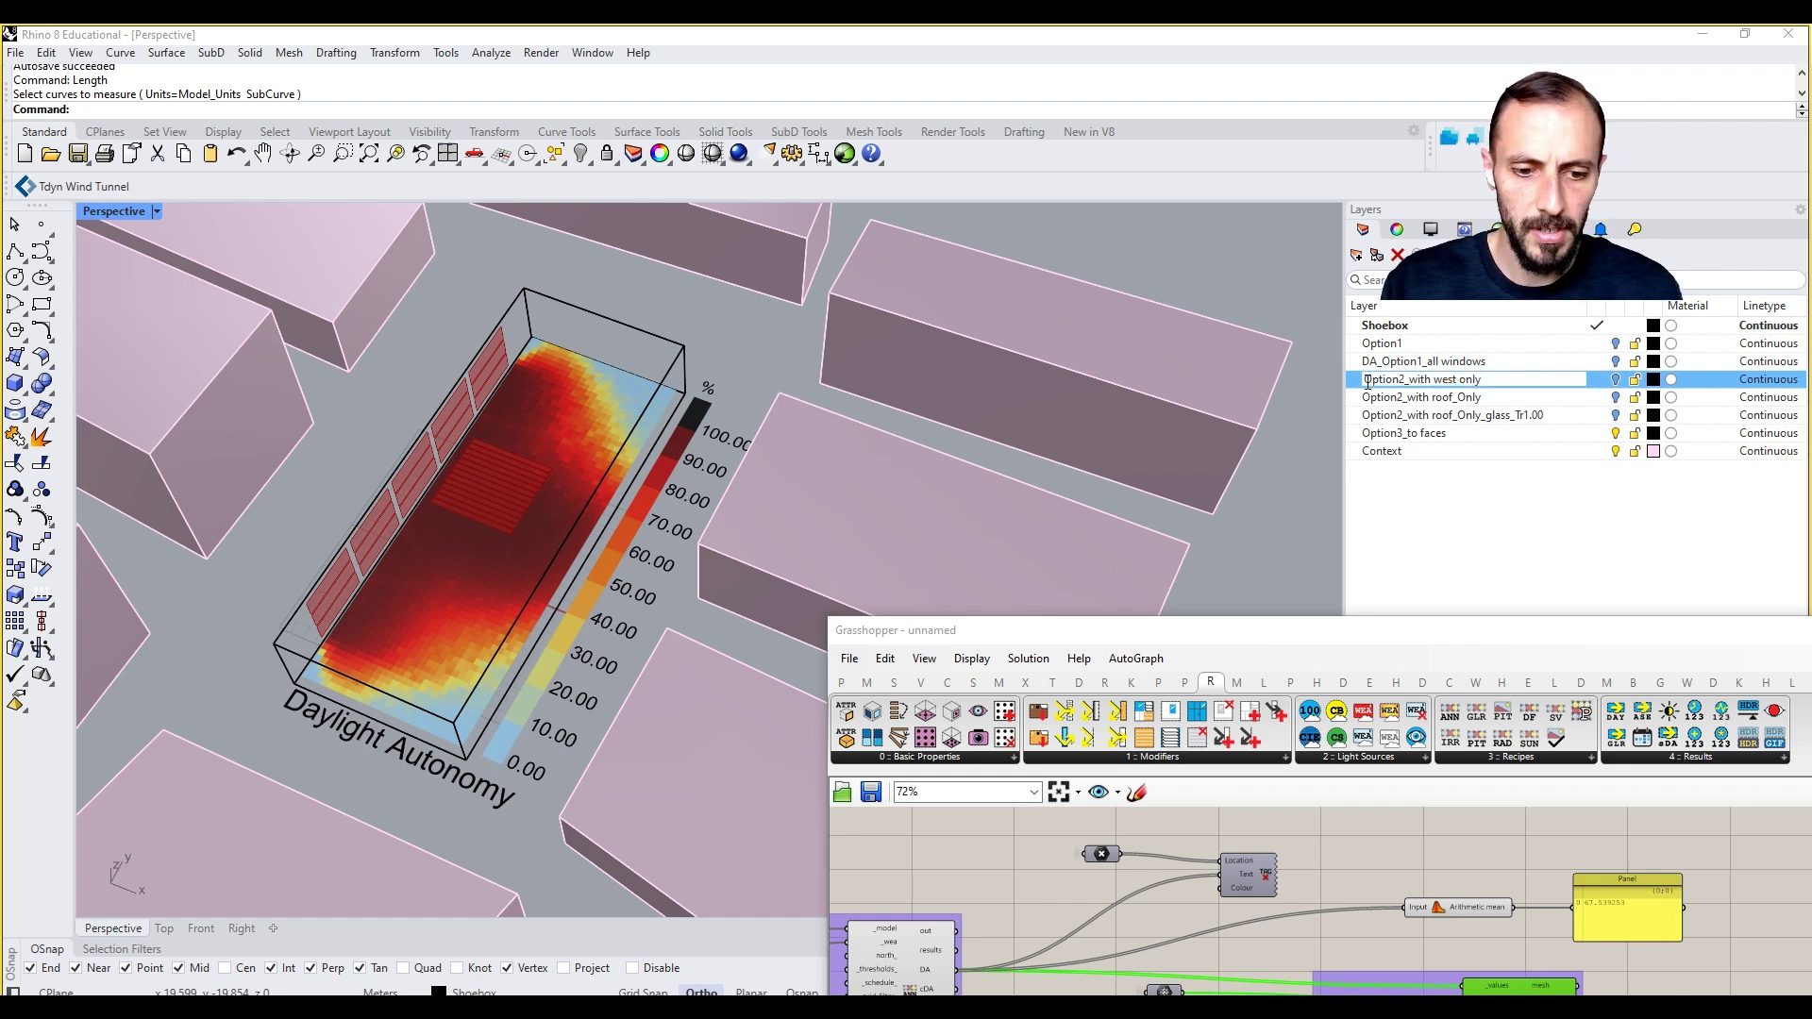
text(DA_)
Step: Rename the two roof-only layers to DA_Option2_with roof_Only and DA_Option2_with roof_Only_glass_Tr1.00
click(1380, 402)
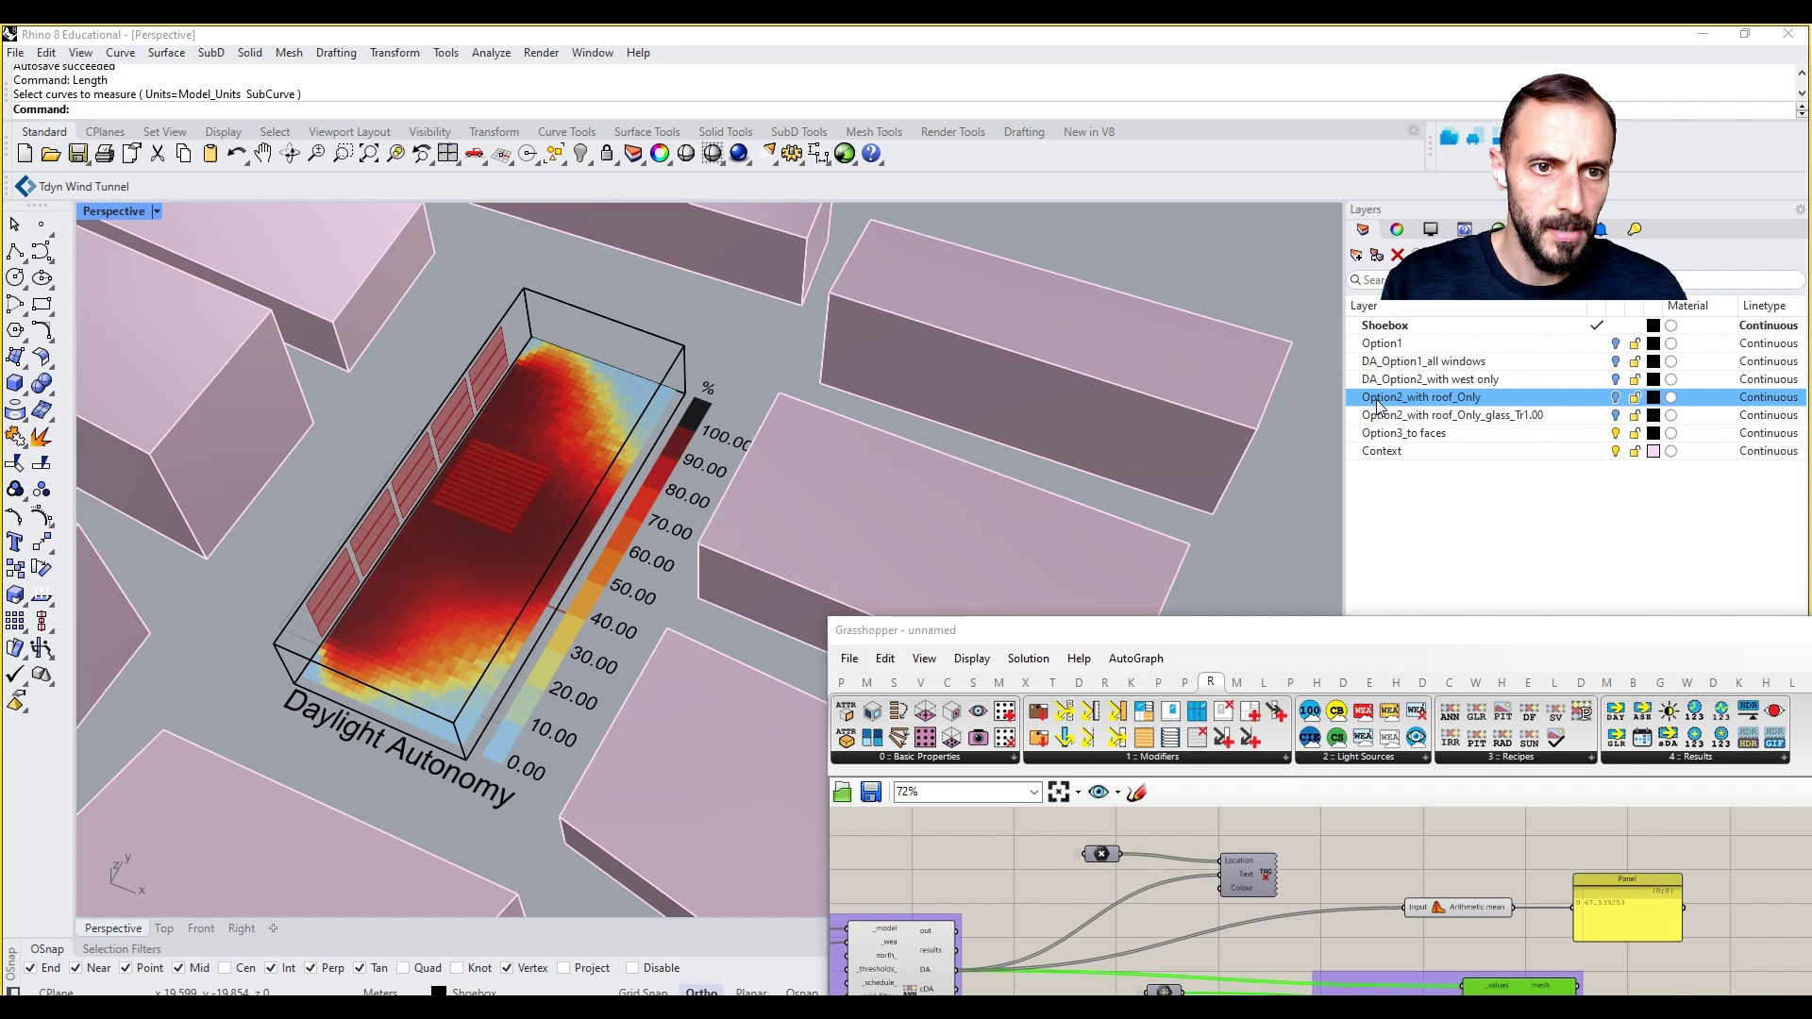
click(1369, 401)
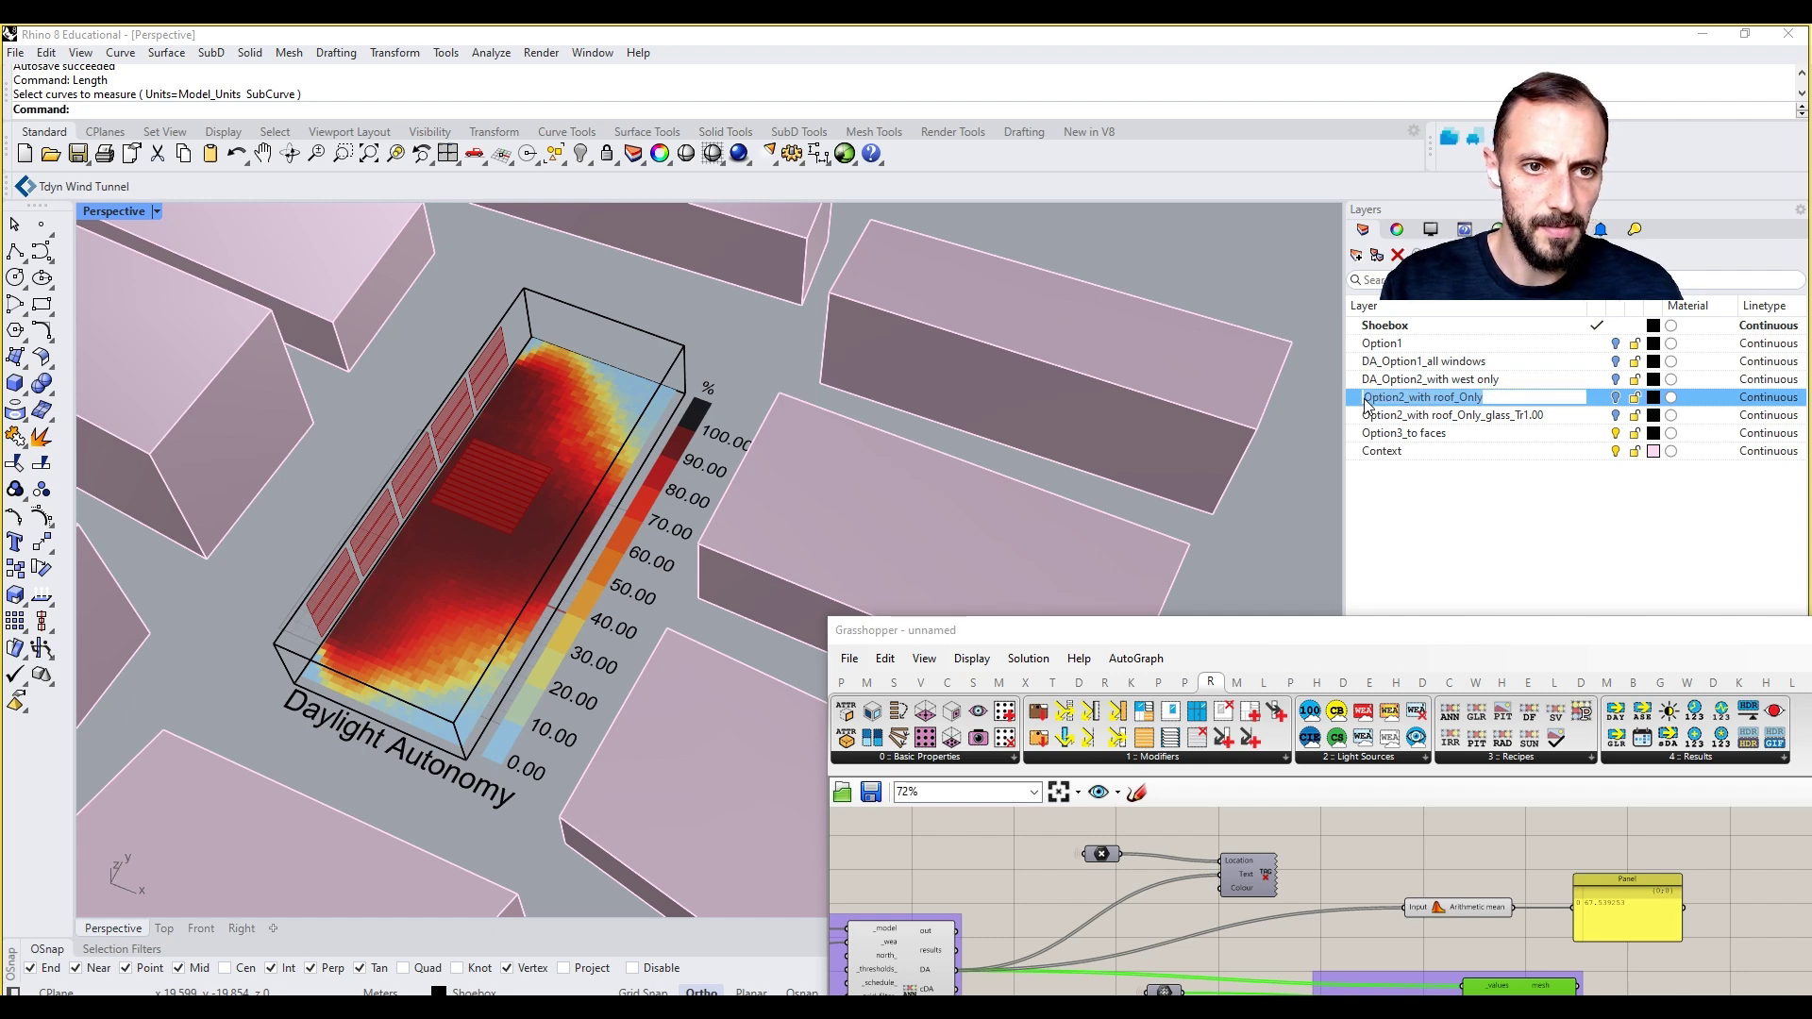
click(1368, 398)
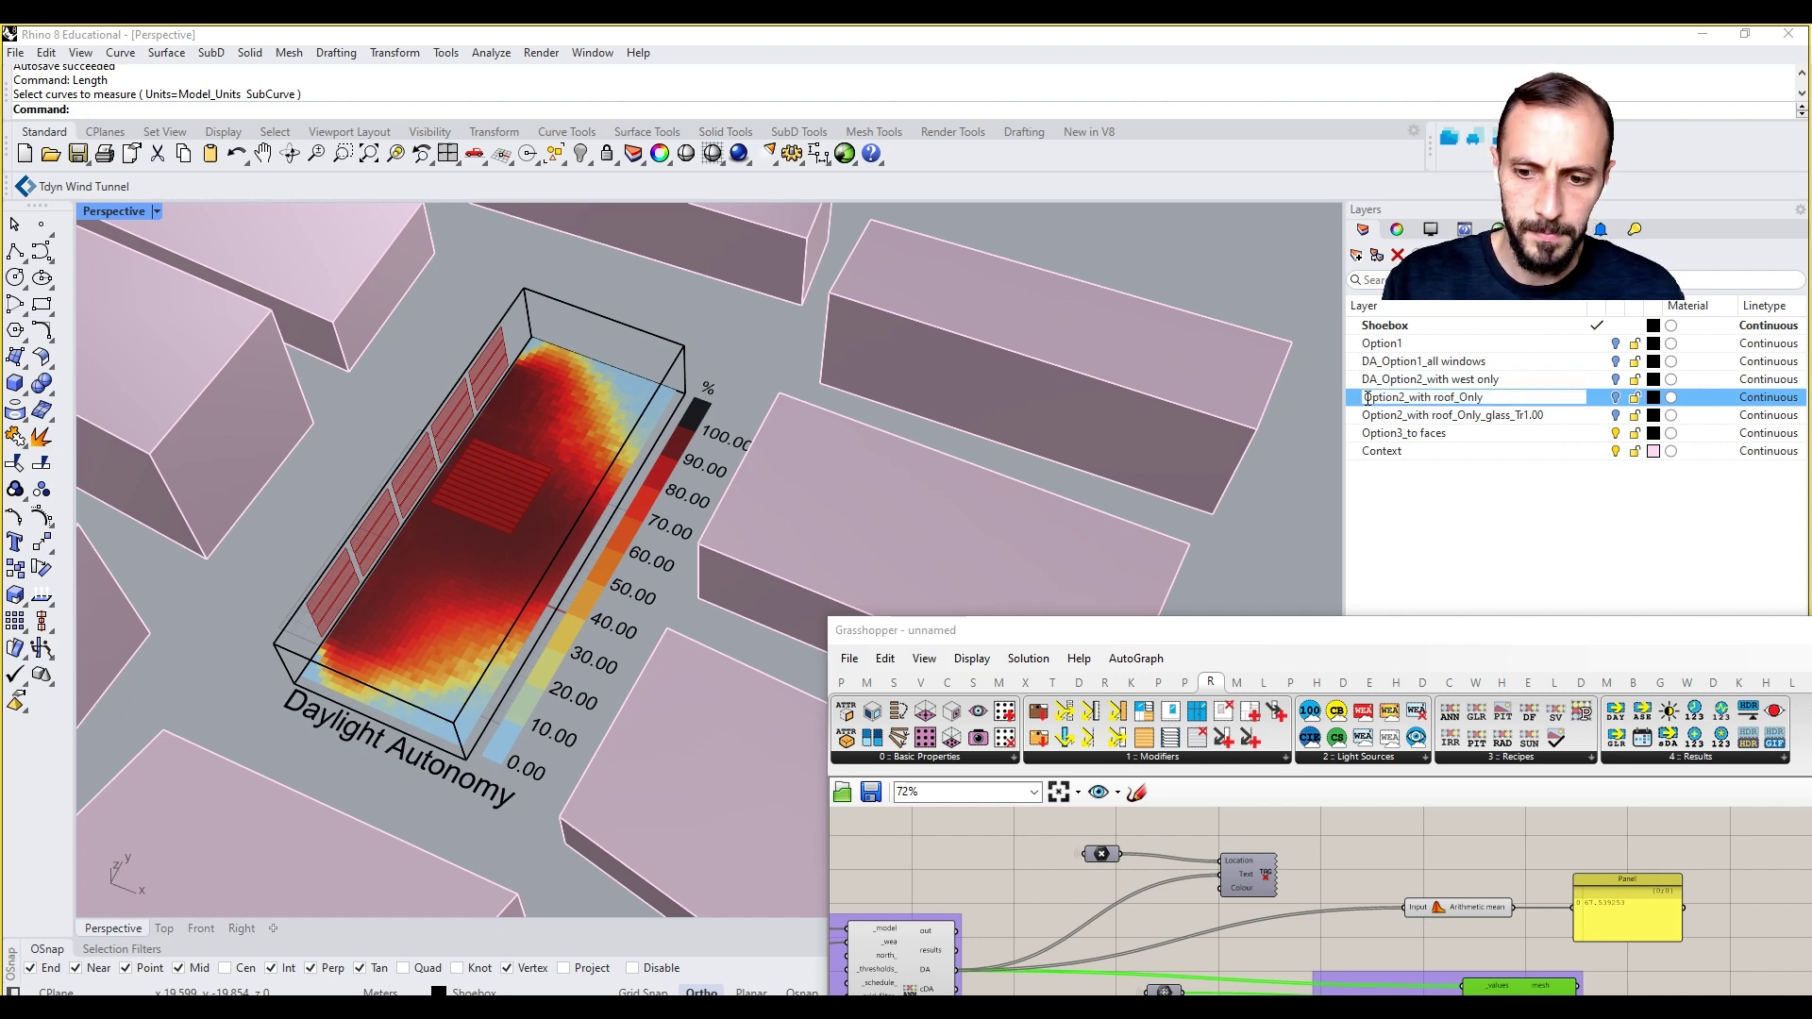
text(DA_)
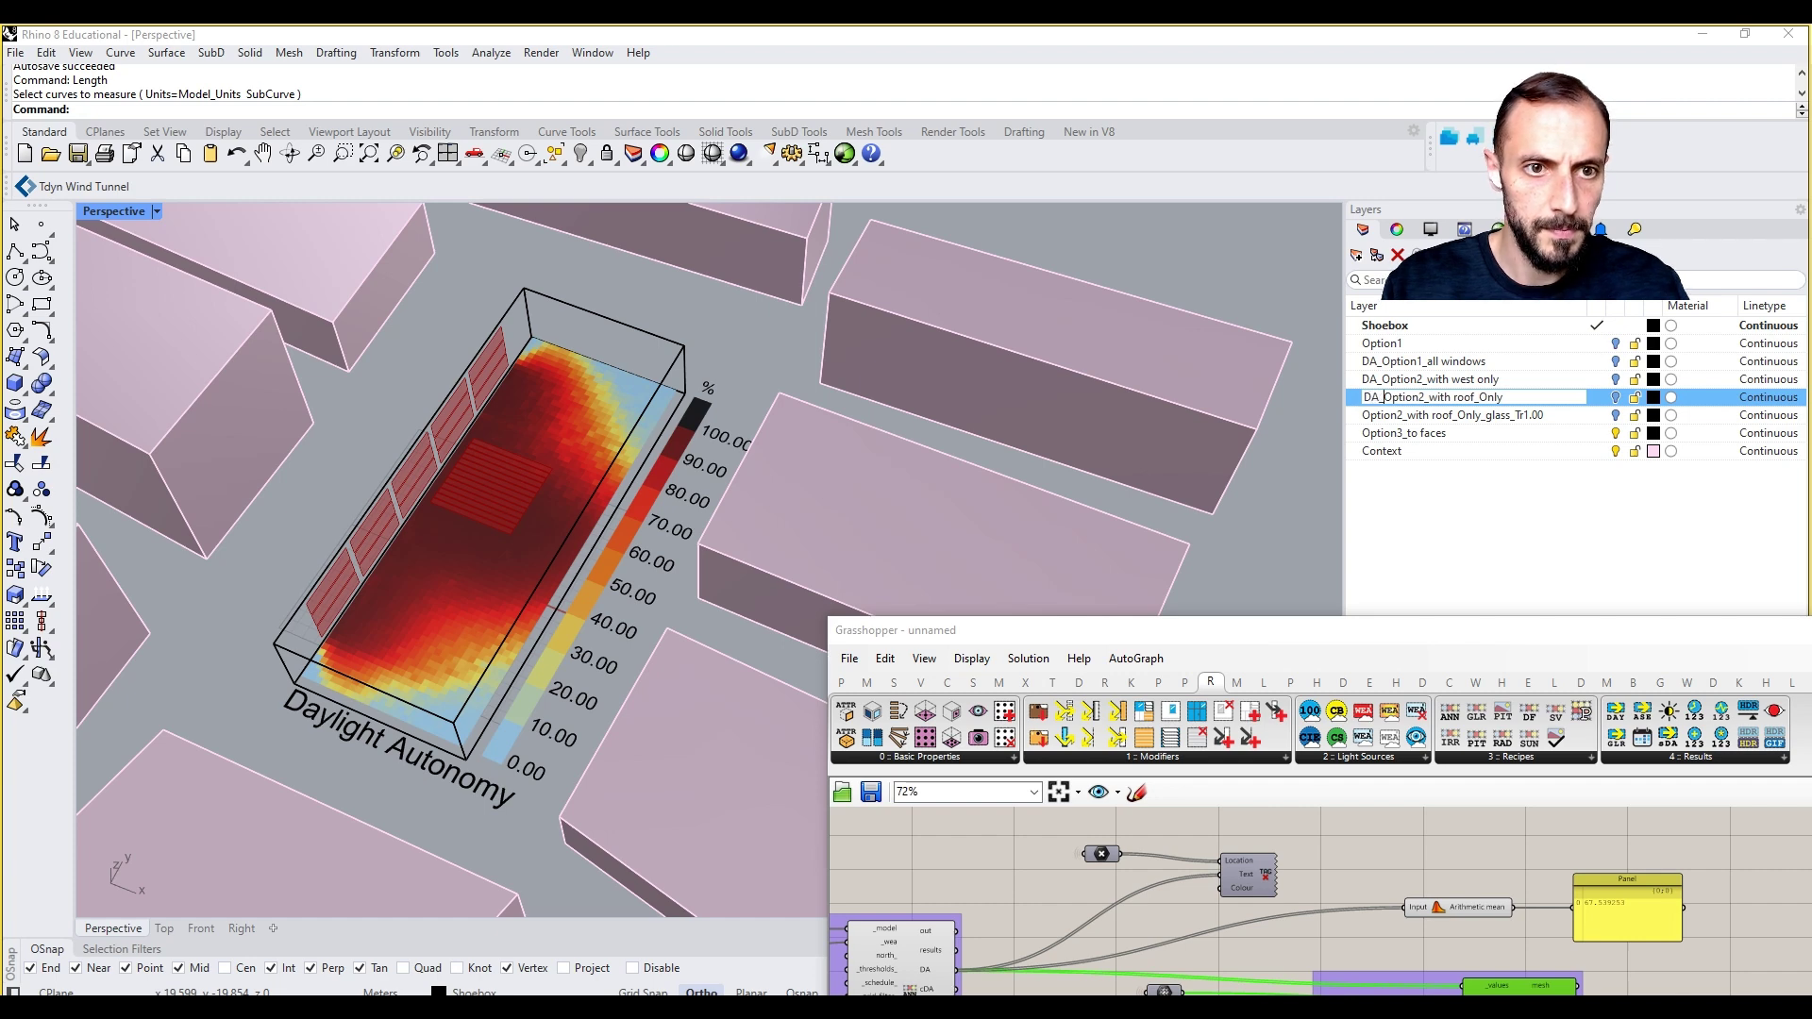
click(1368, 415)
click(1367, 415)
click(1367, 416)
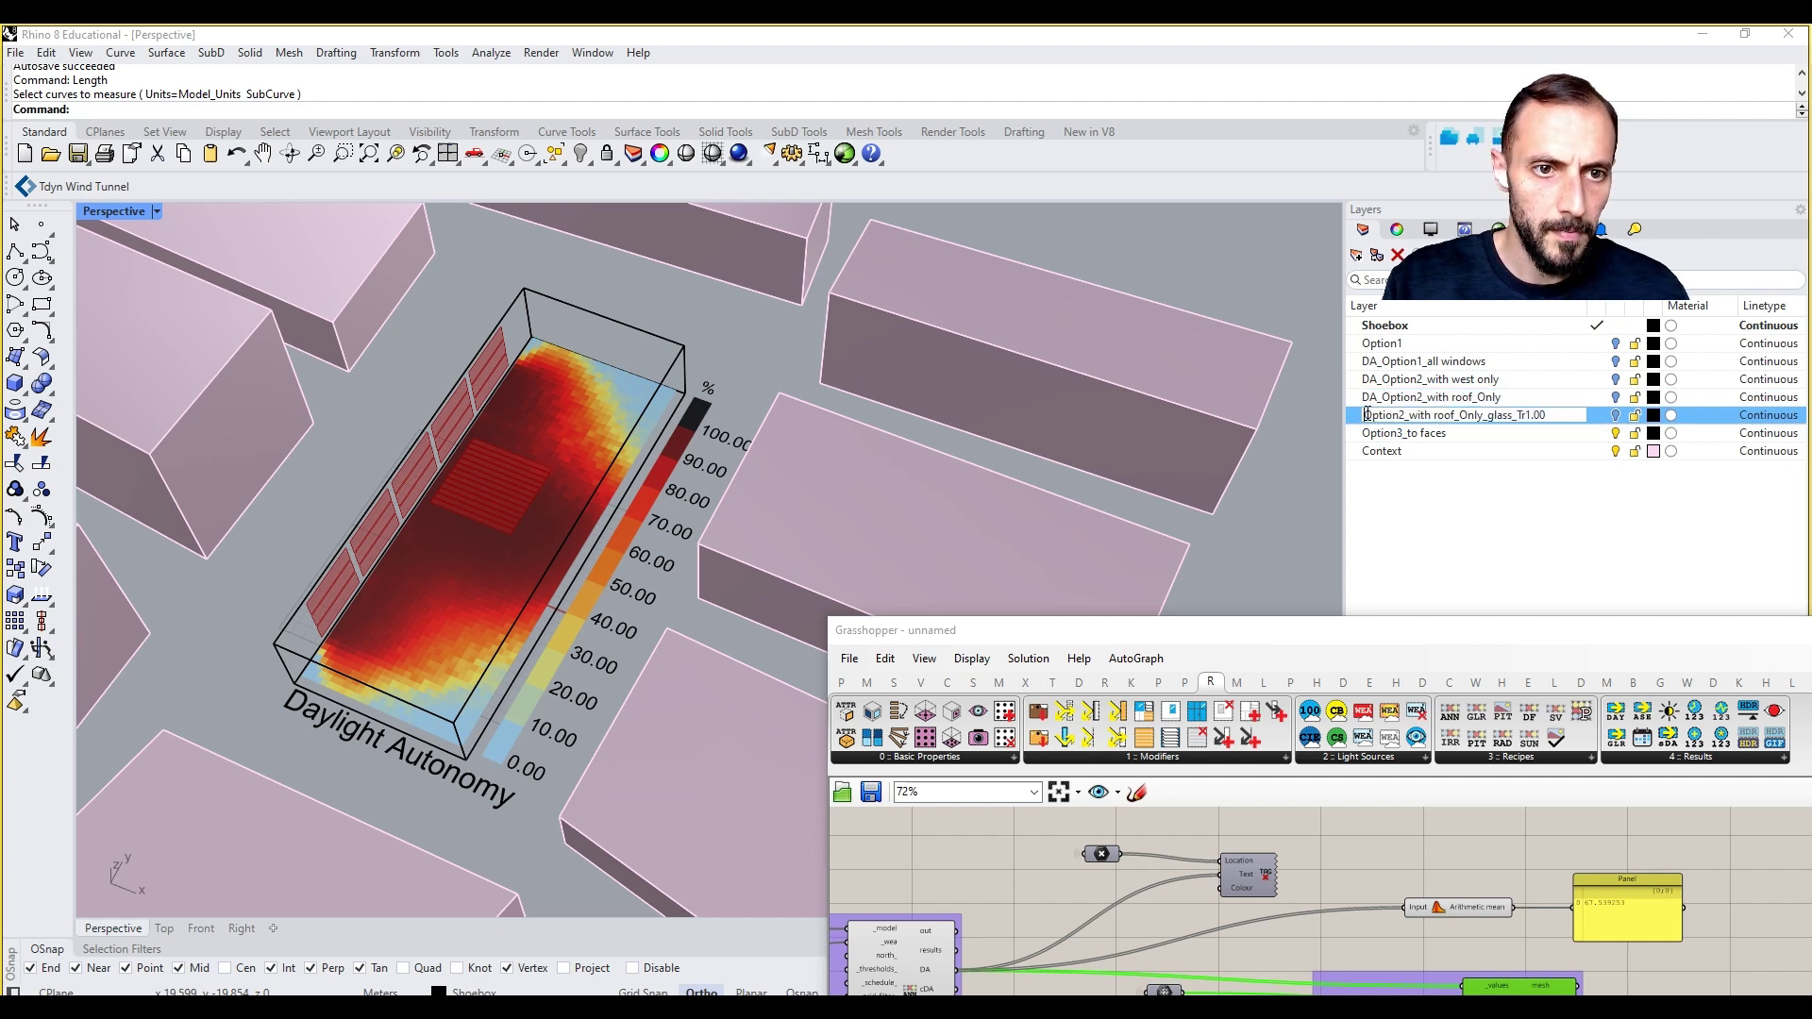
text(DA_)
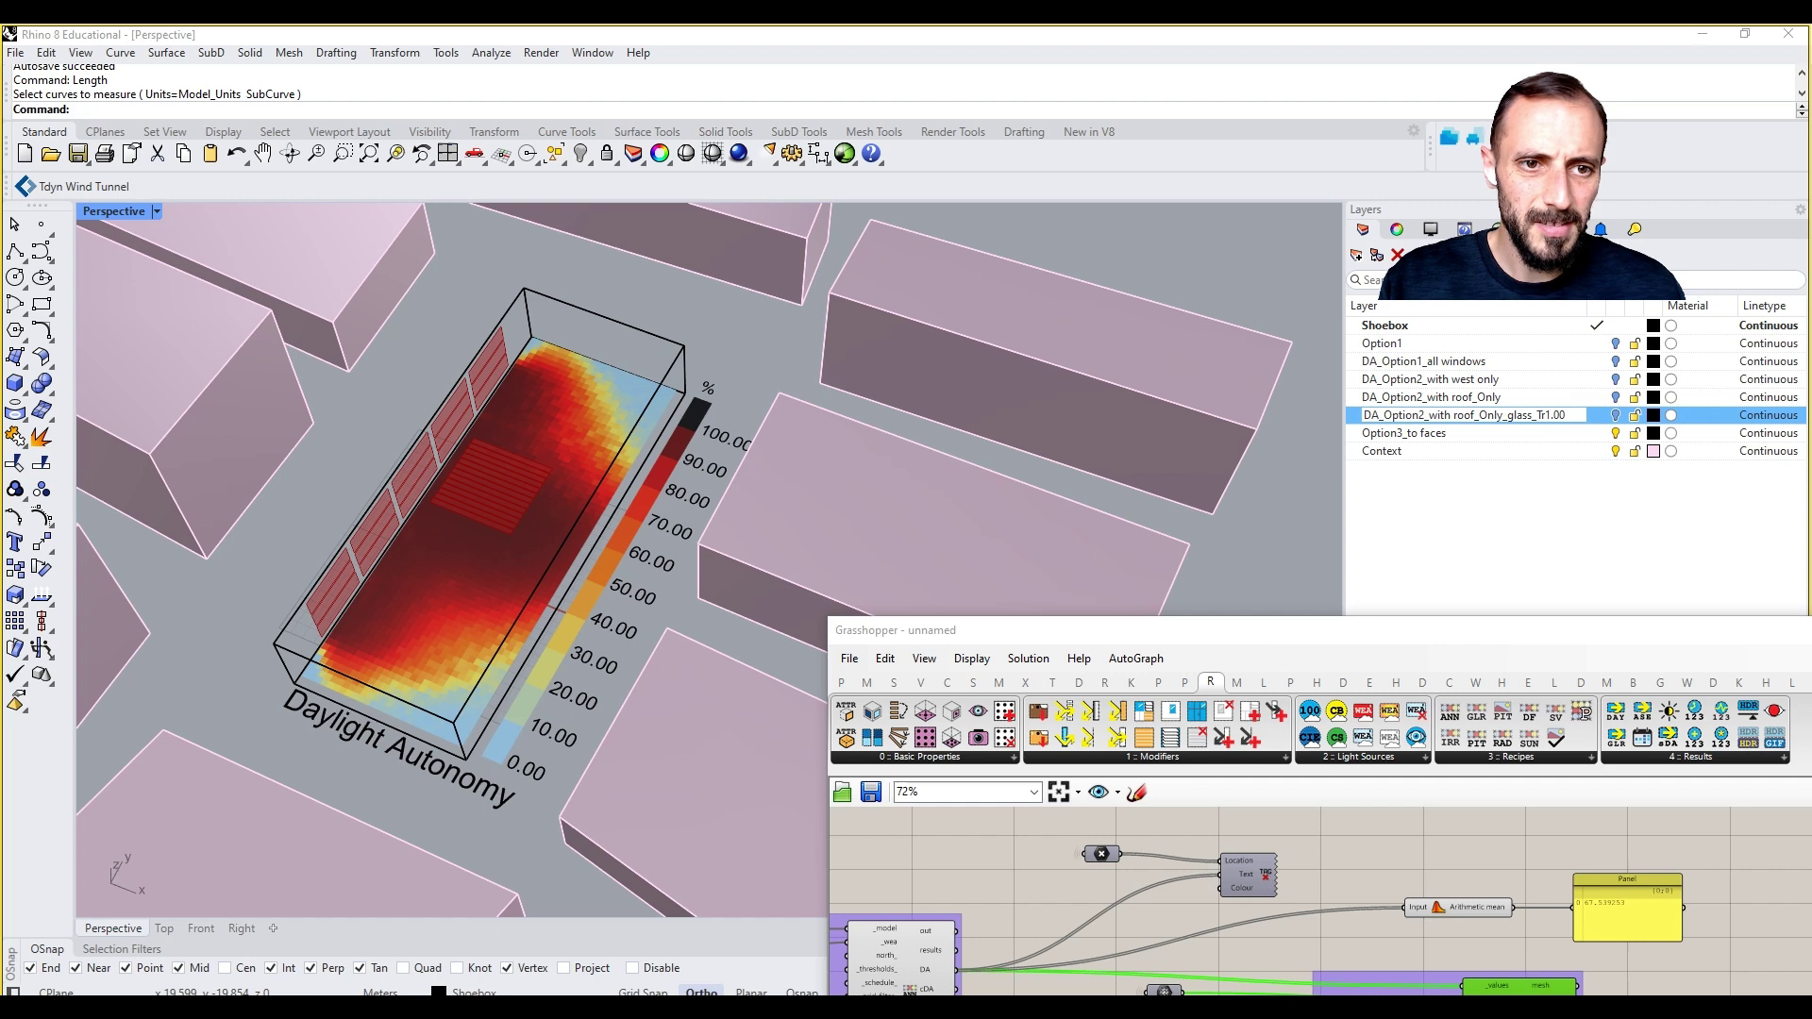
Step: Rename the Option3_to faces layer to DA_Option3_to faces
click(1367, 433)
click(1367, 433)
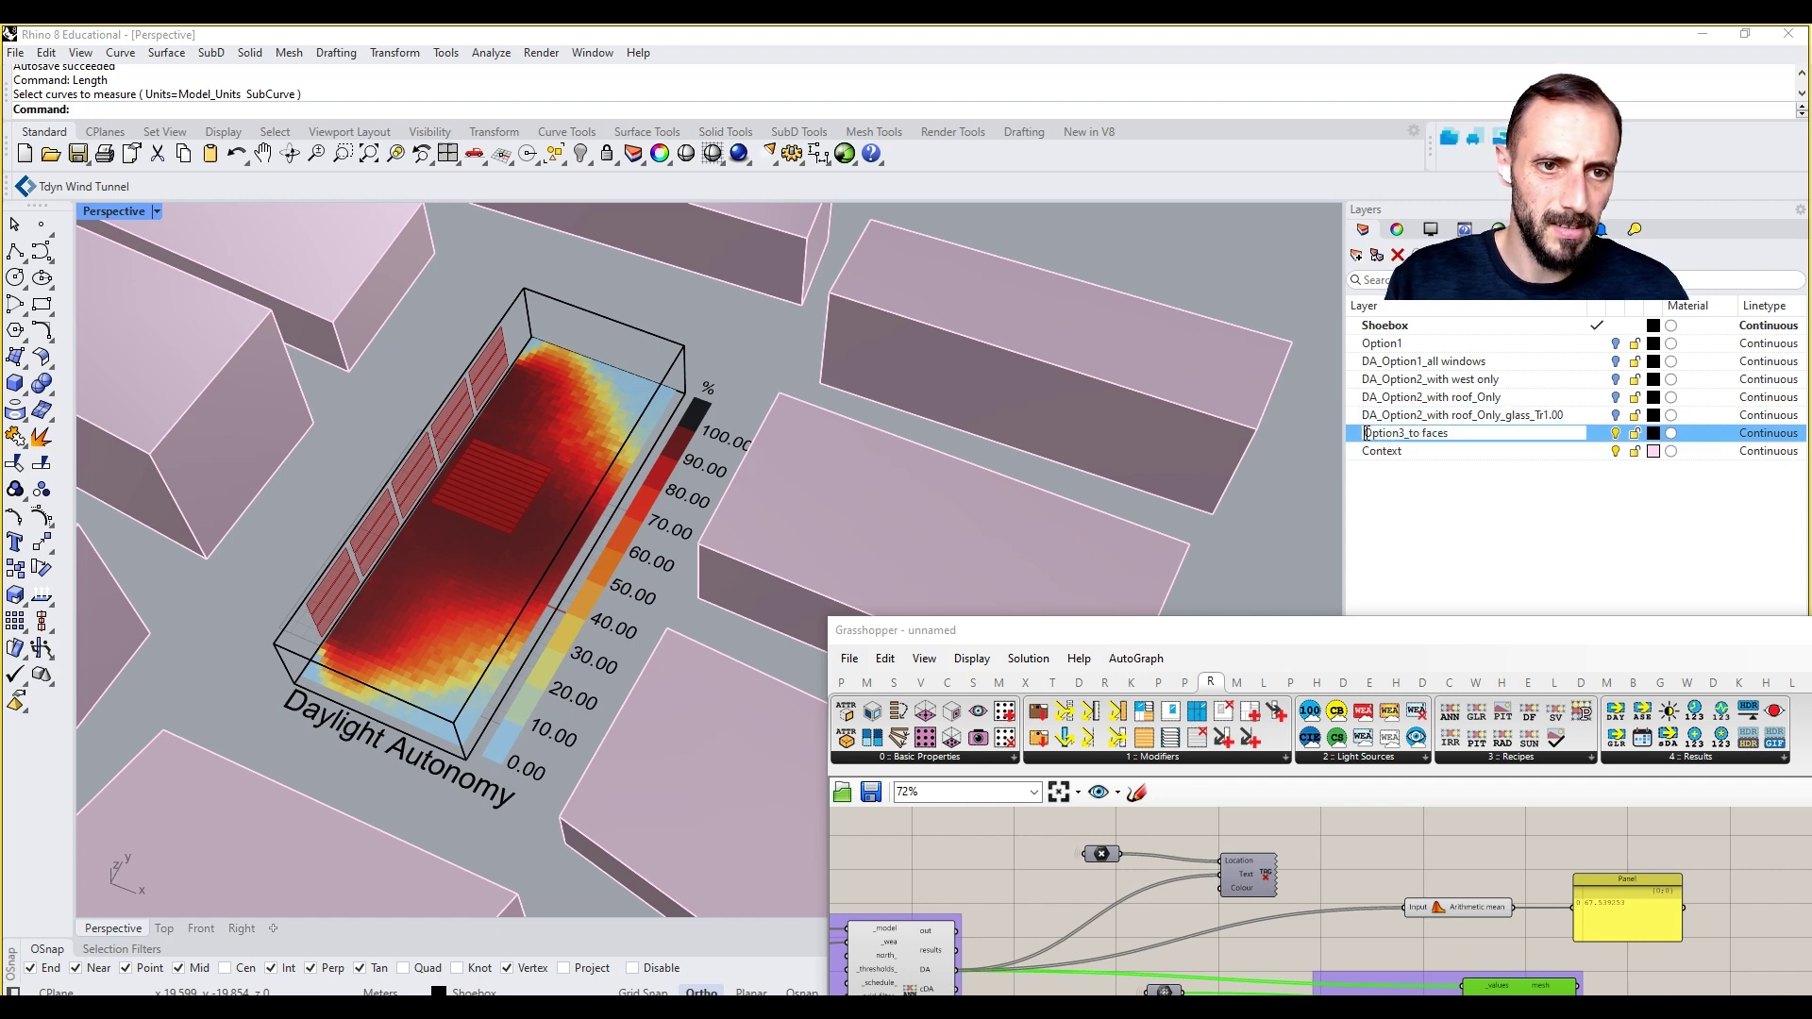
text(DA_)
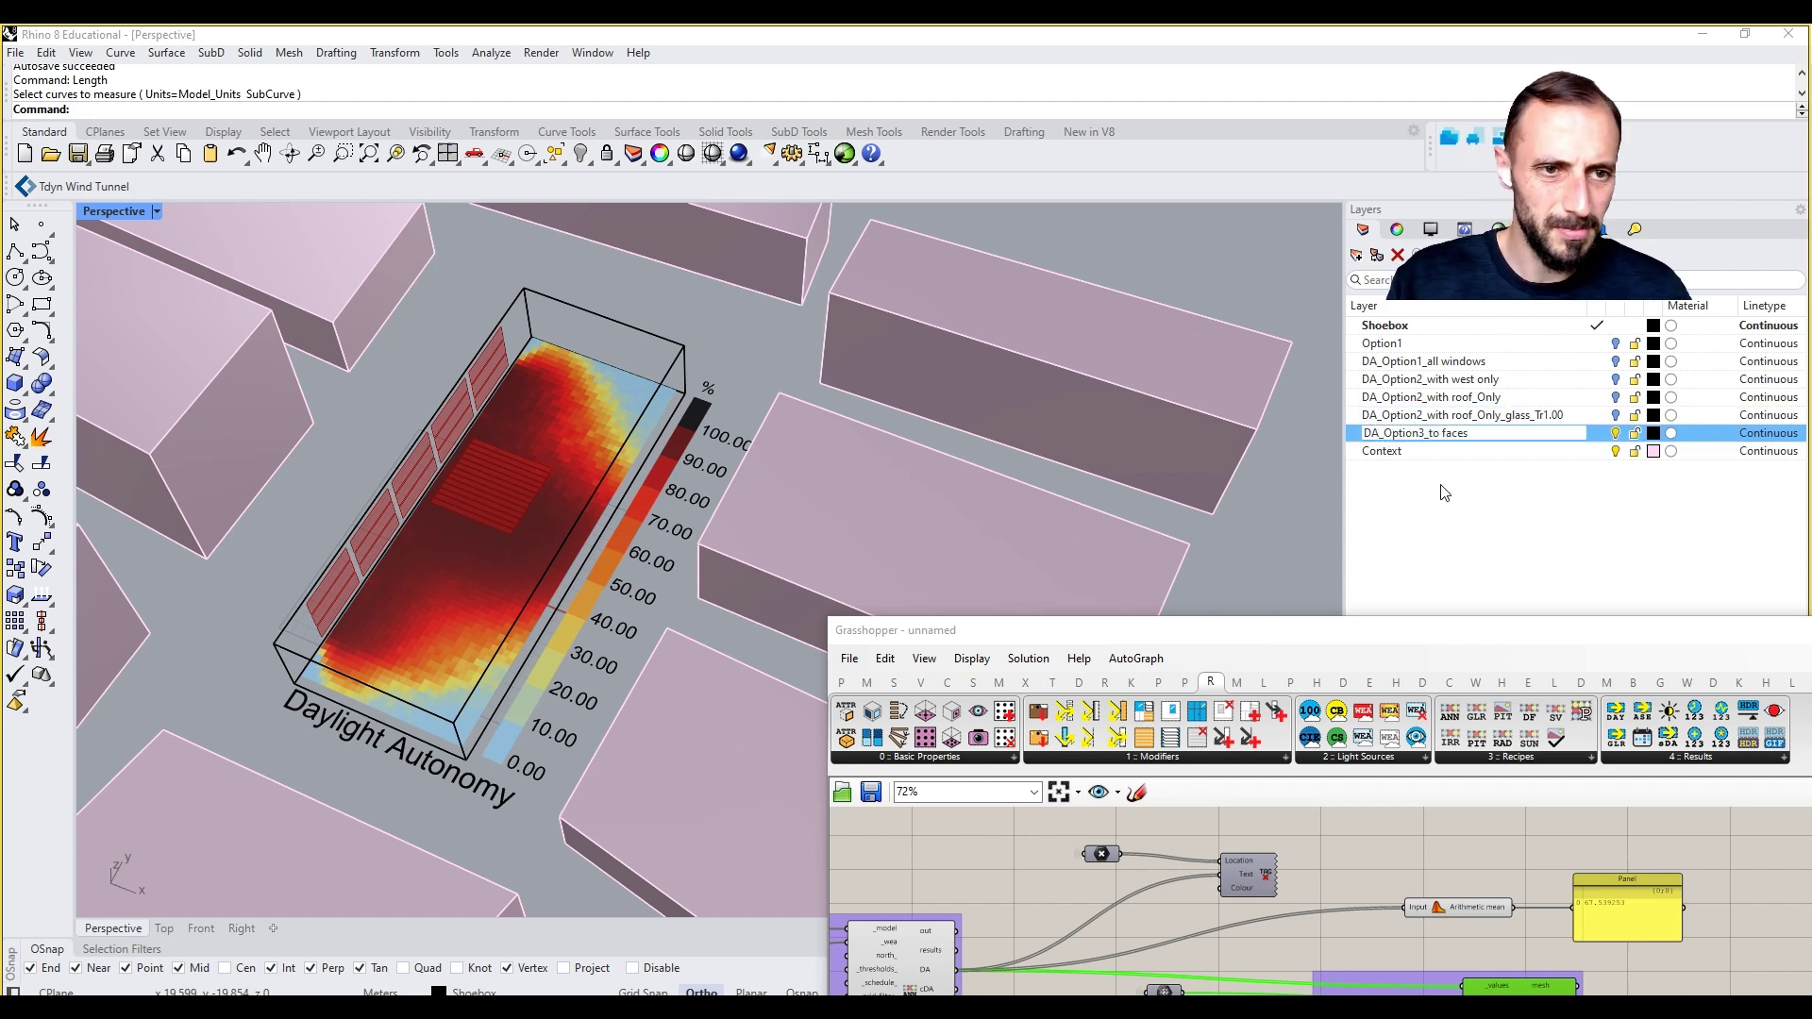
click(1446, 494)
Step: Bring the Grasshopper canvas into fuller view and group all daylight autonomy components, from the simulation inputs to the heatmap and mean panel
drag(1113, 629, 1090, 404)
scroll(1259, 785, down, 3)
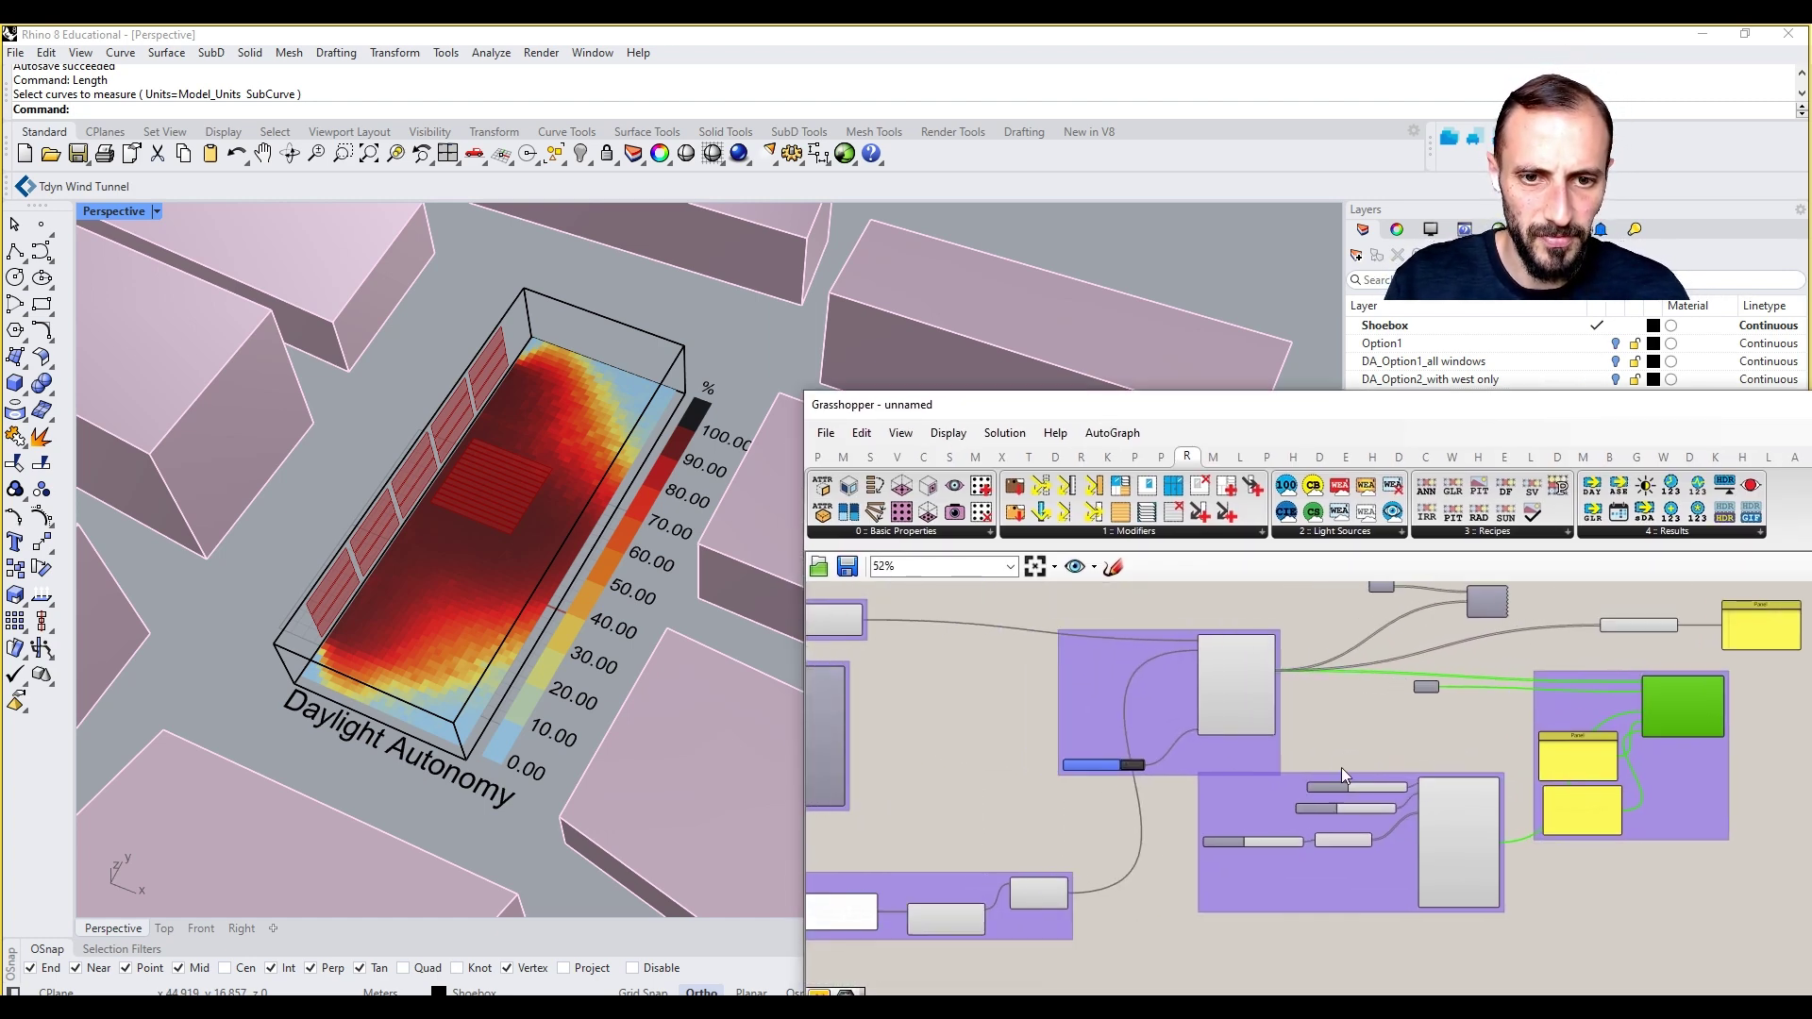
scroll(1265, 793, up, 2)
scroll(1248, 774, down, 2)
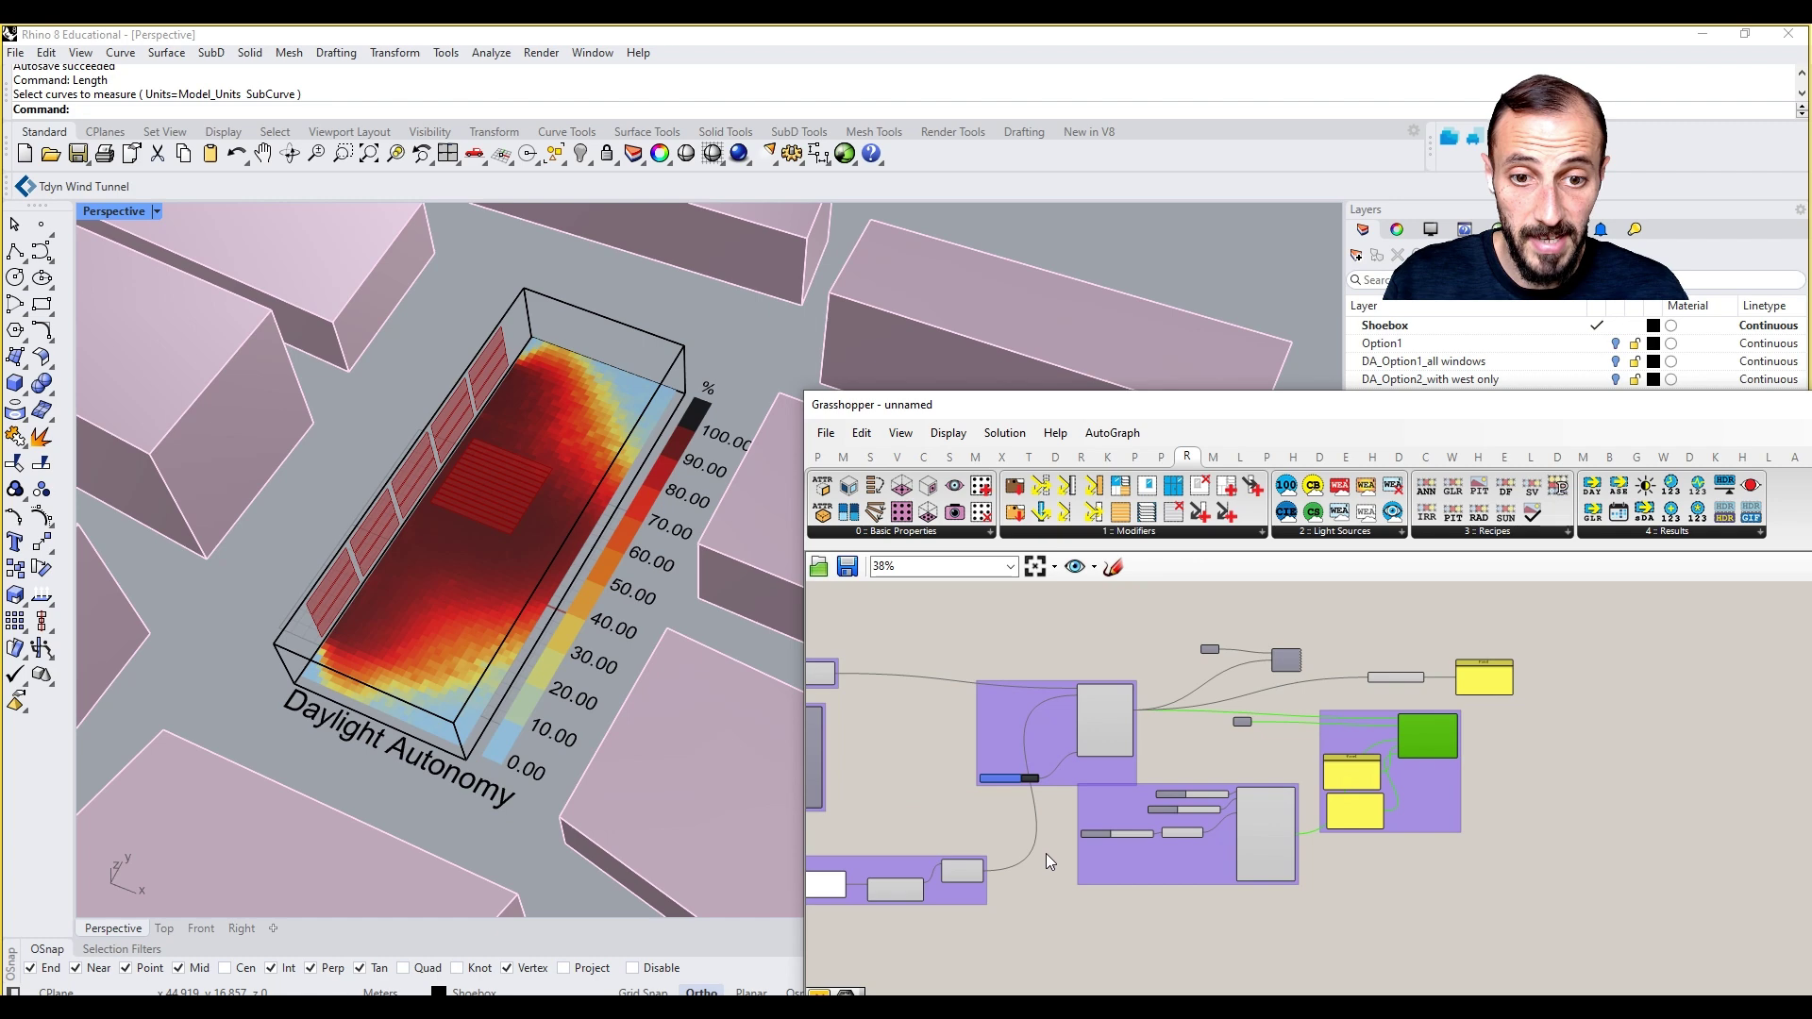
scroll(1053, 852, up, 2)
scroll(1227, 863, down, 5)
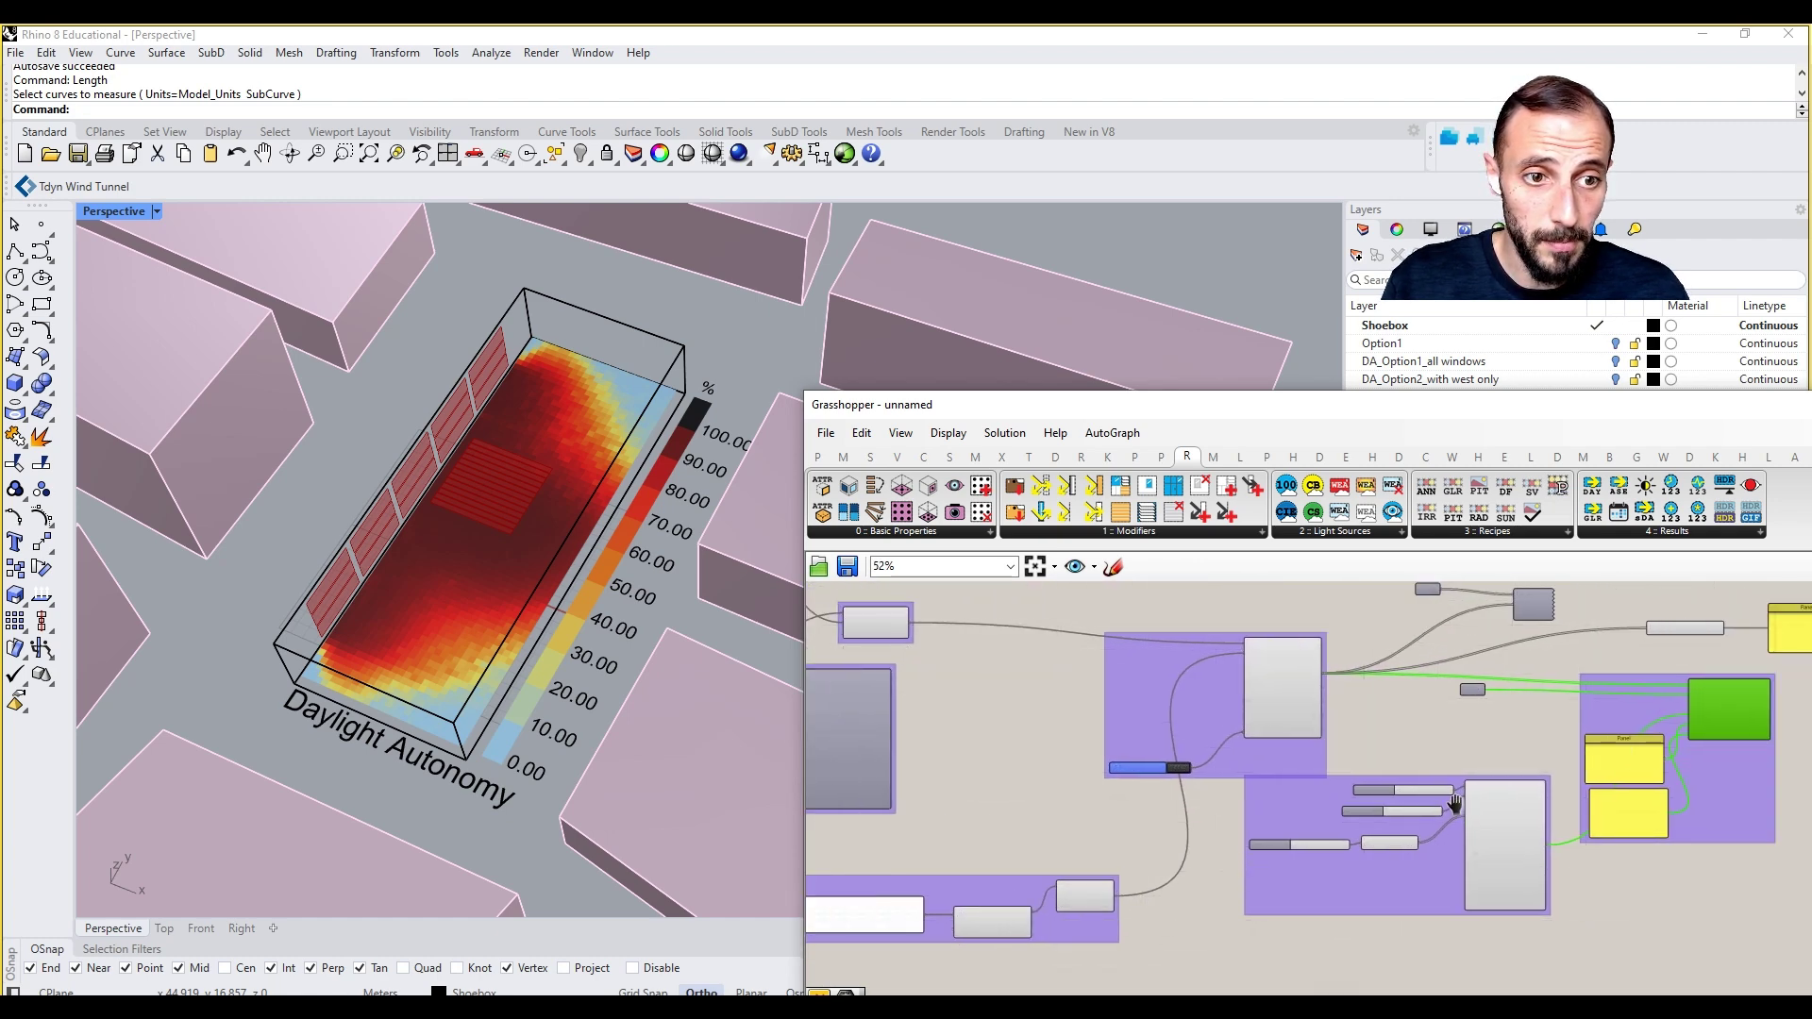
scroll(1503, 708, down, 3)
drag(1609, 671, 1284, 831)
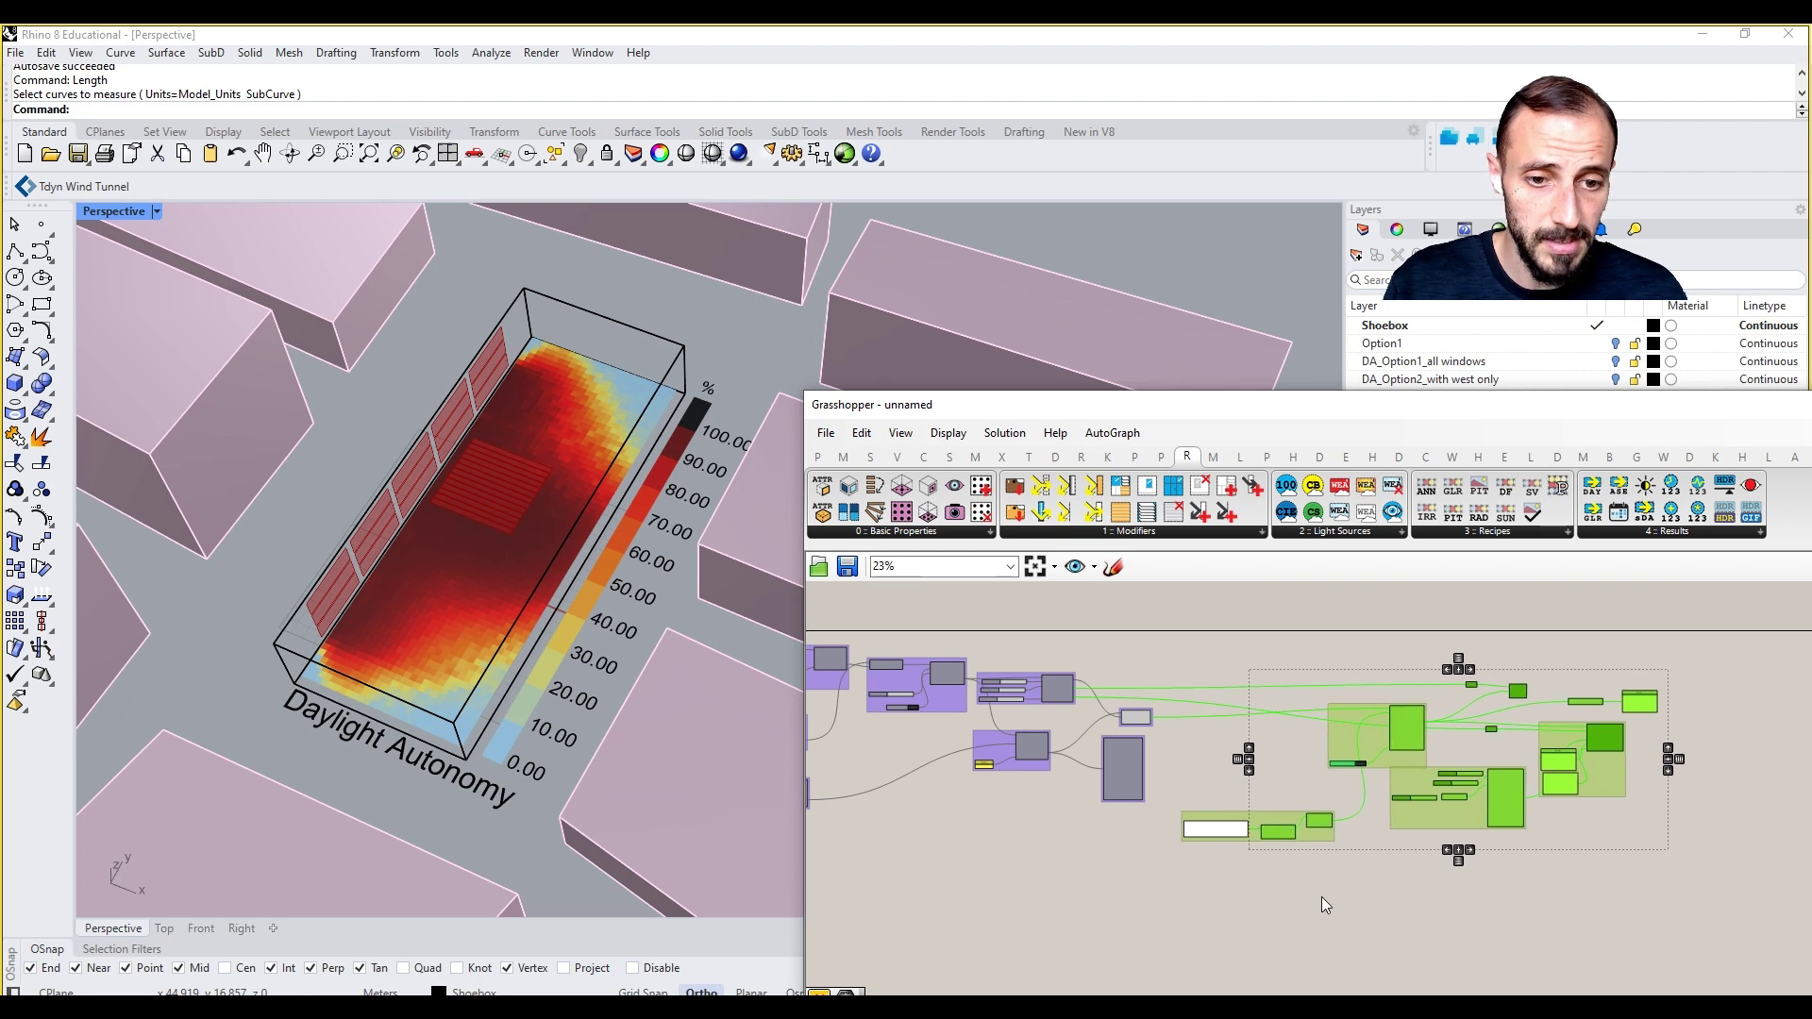
key(ctrl+g)
Step: Change the new outer group's colour to white by reducing its saturation to 0
right_click(1284, 838)
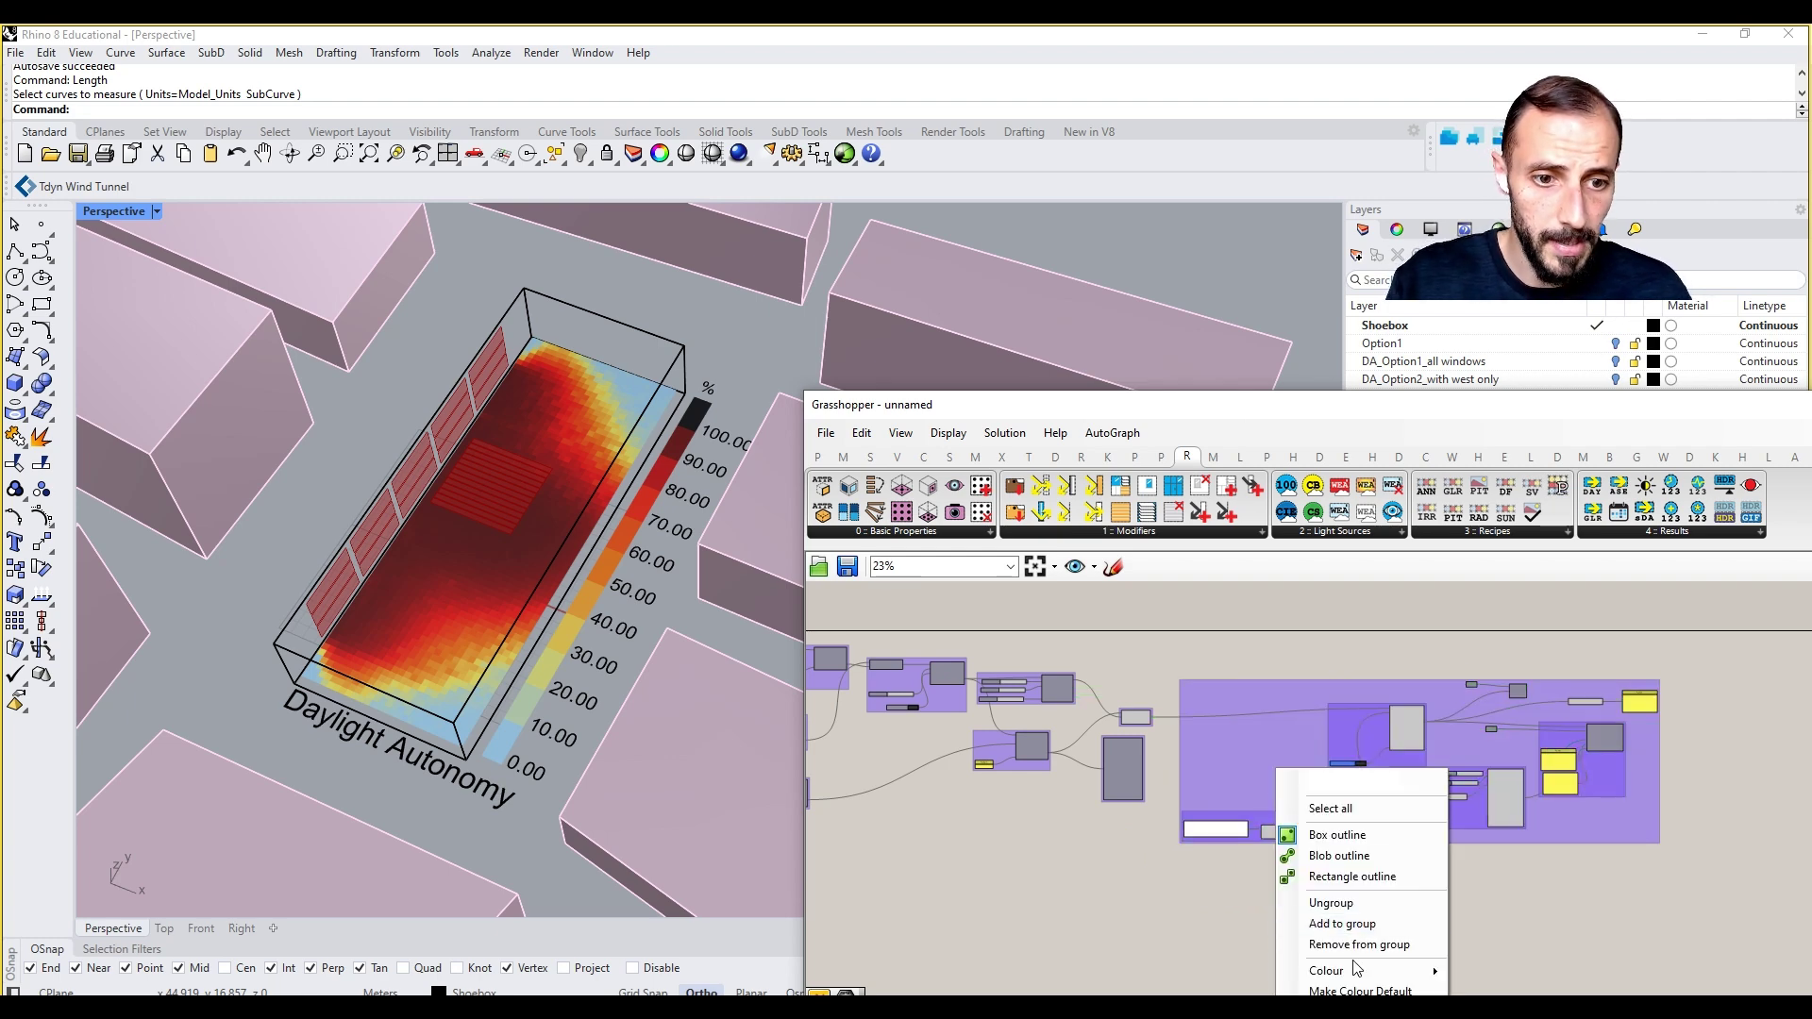
mouse_move(1429, 972)
drag(1576, 925, 1536, 927)
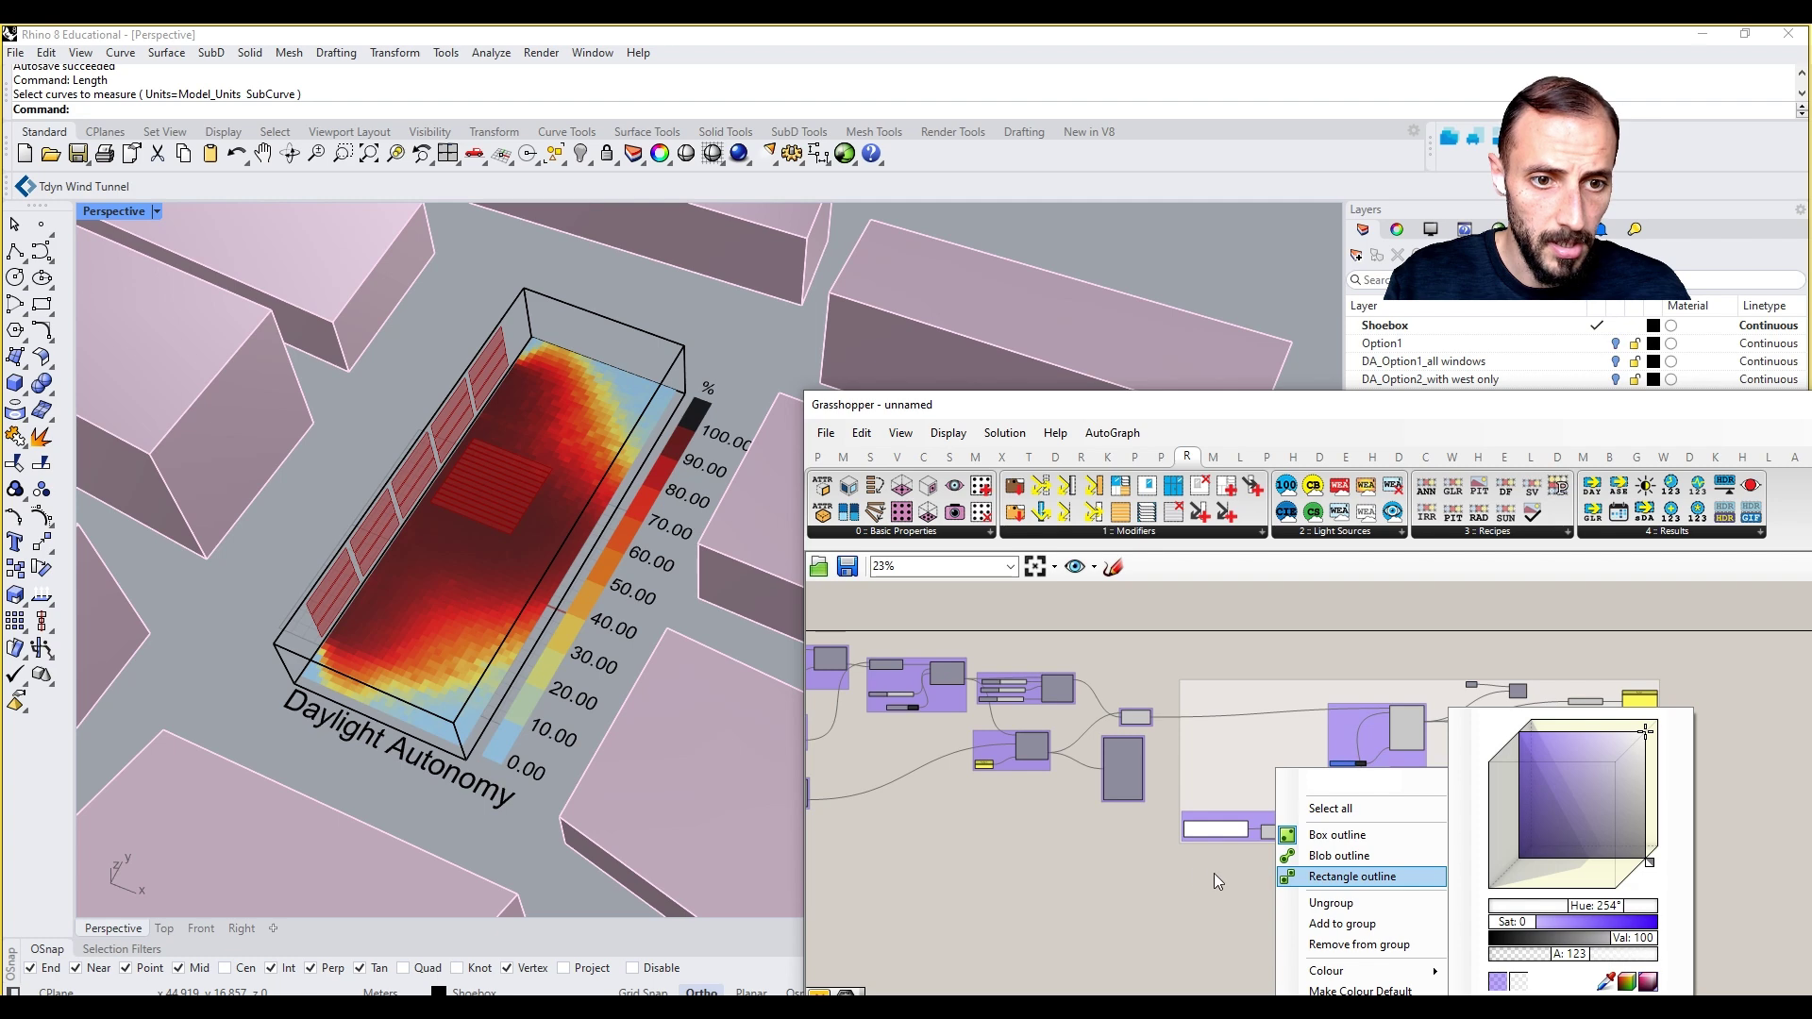
click(1213, 874)
Step: Add a Scribble to the canvas and place it at the upper edge of the white group
double_click(1204, 873)
text(scl)
click(1193, 909)
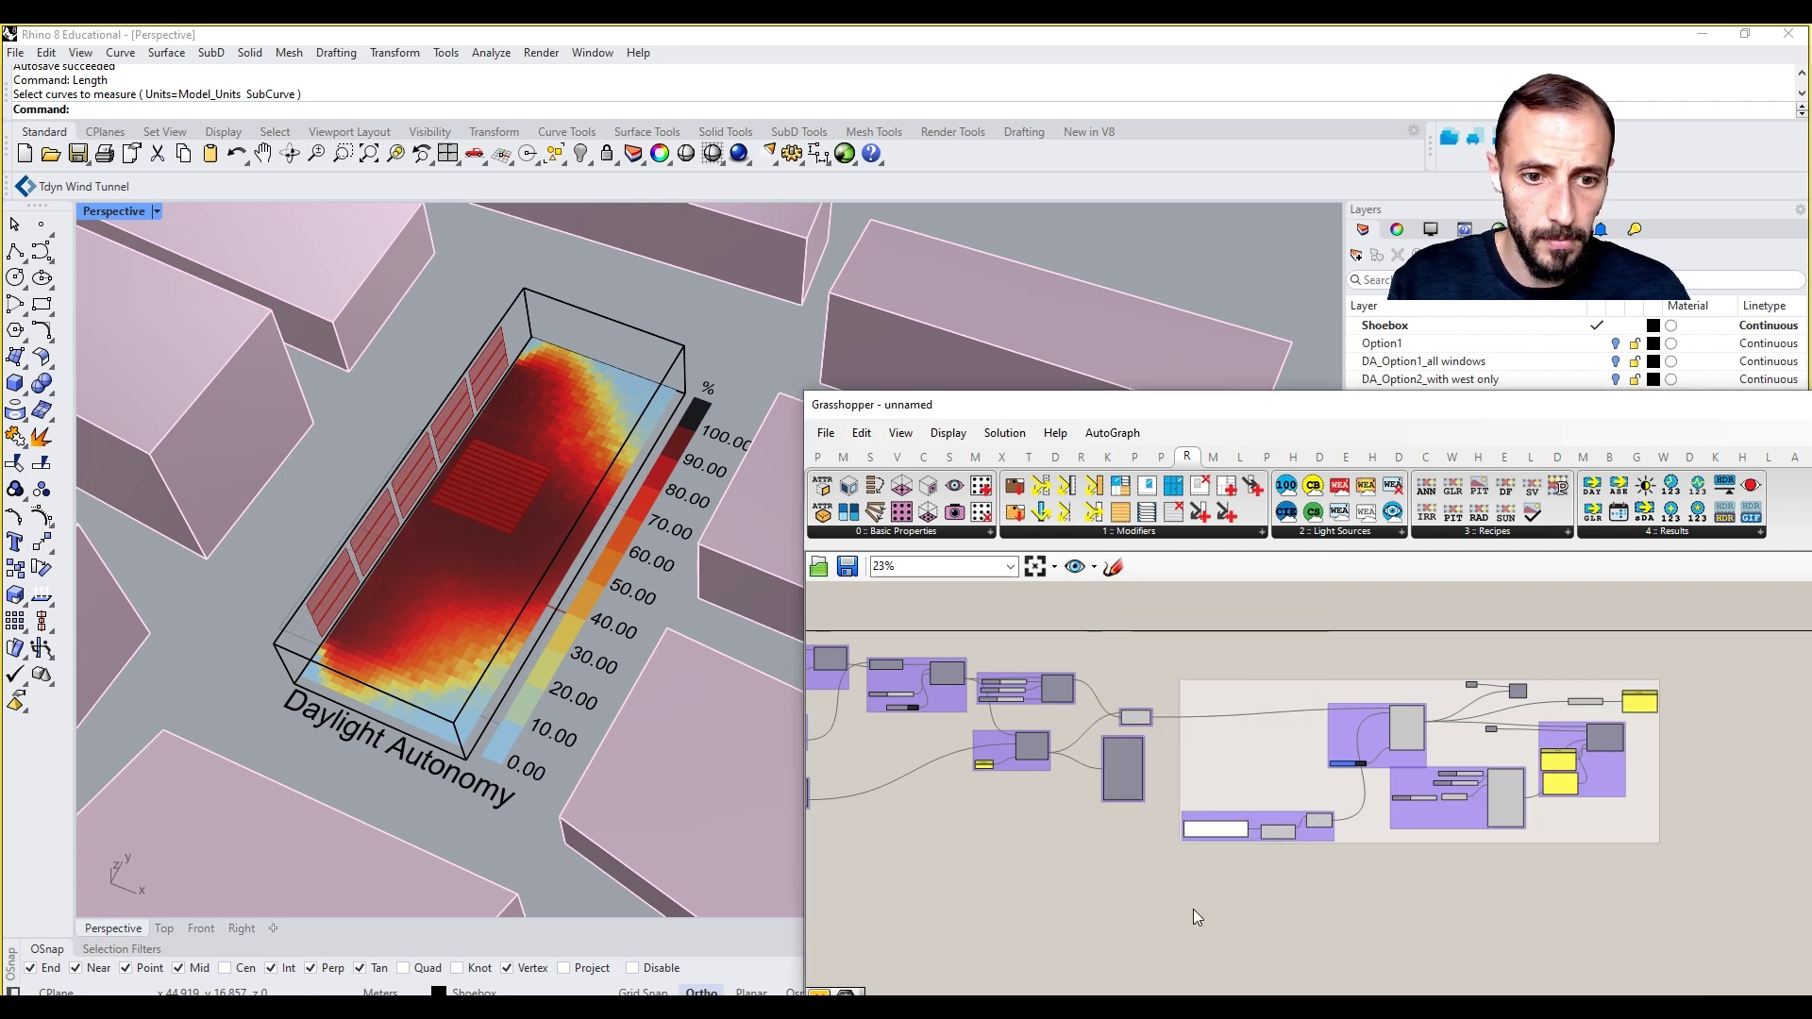
double_click(1193, 908)
text(sc)
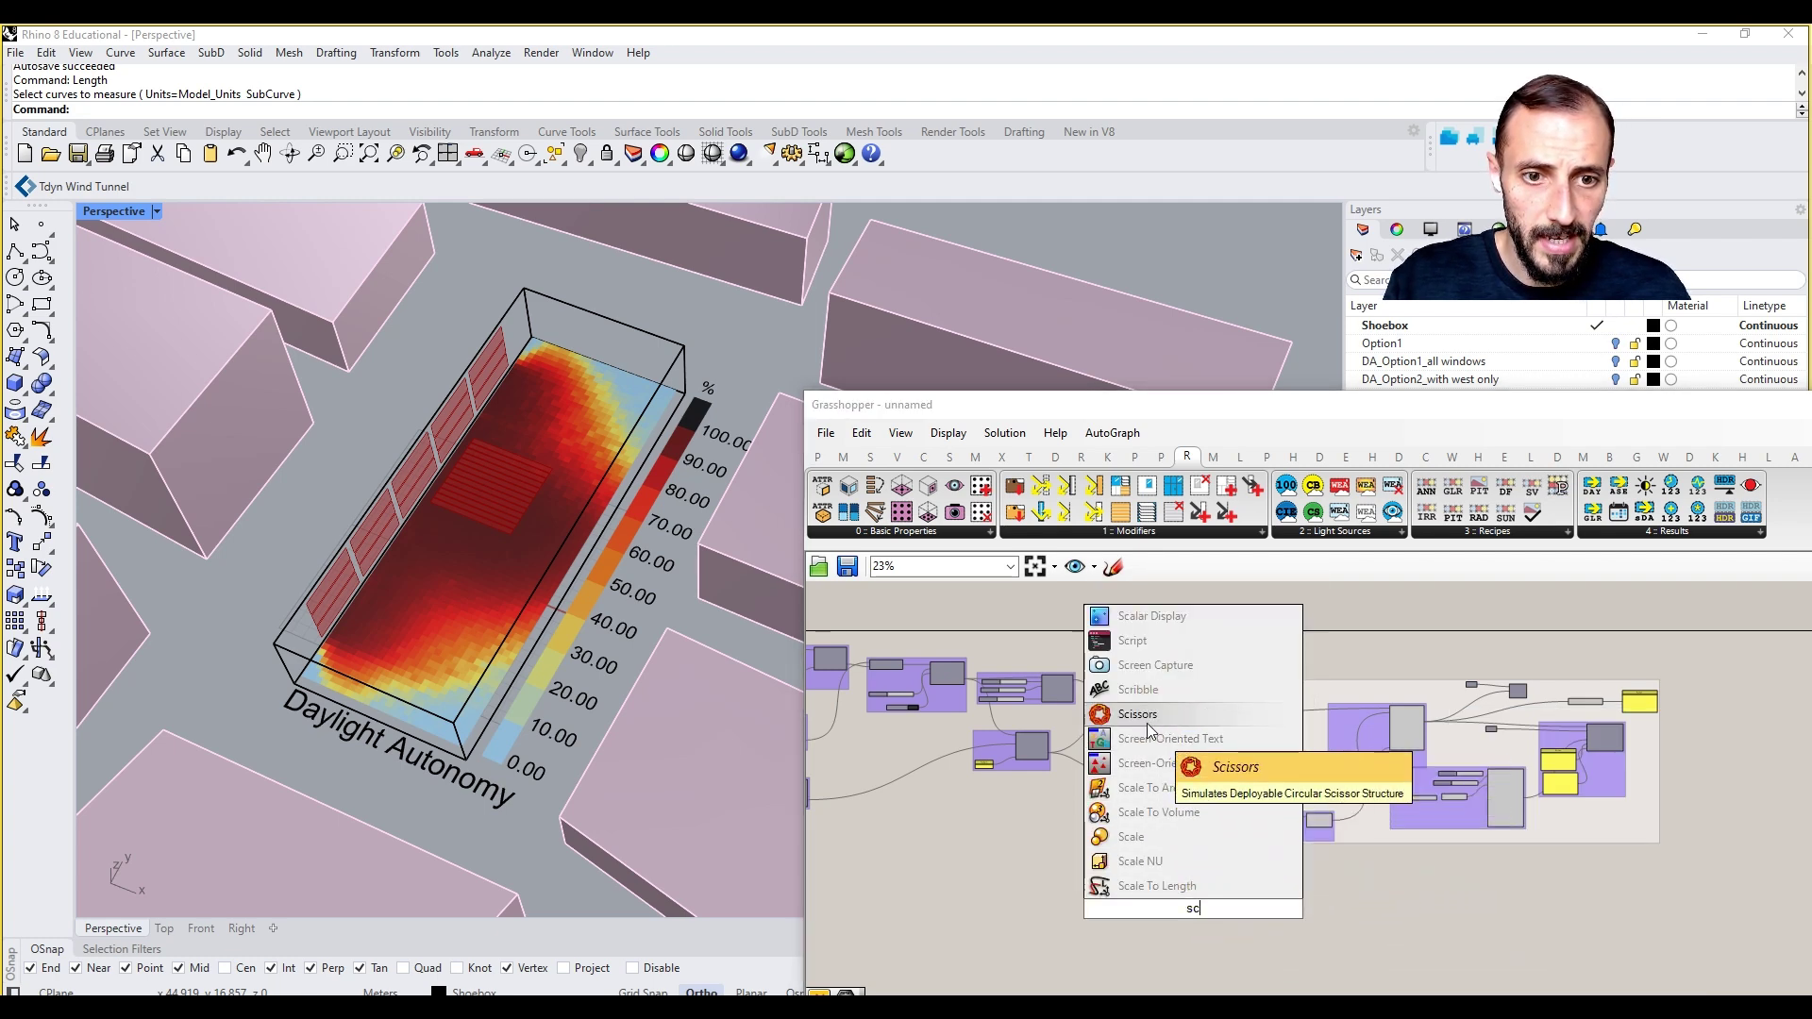
text(r)
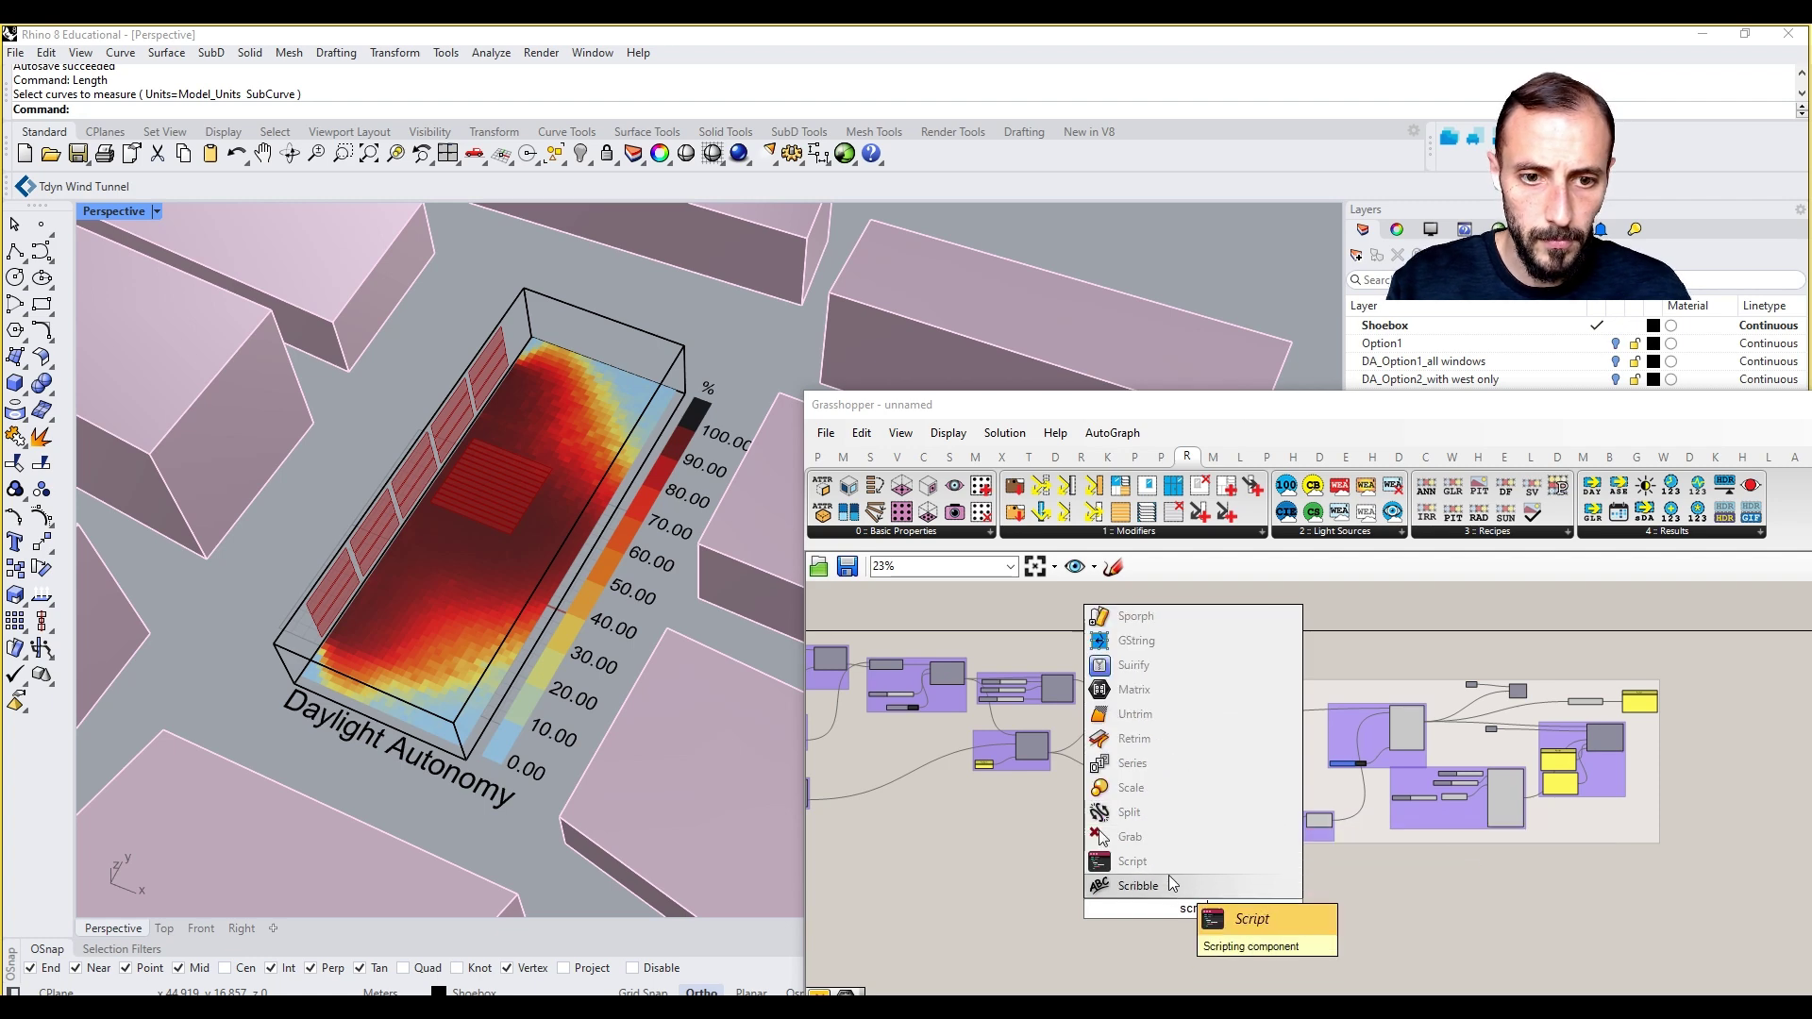
click(1204, 918)
mouse_move(1204, 906)
mouse_down()
mouse_move(1346, 776)
mouse_move(1423, 670)
mouse_up()
scroll(1422, 672, up, 4)
Step: Set the Scribble's text to DAYLIGHT AUTONOMY and increase its text size above 25
double_click(1416, 676)
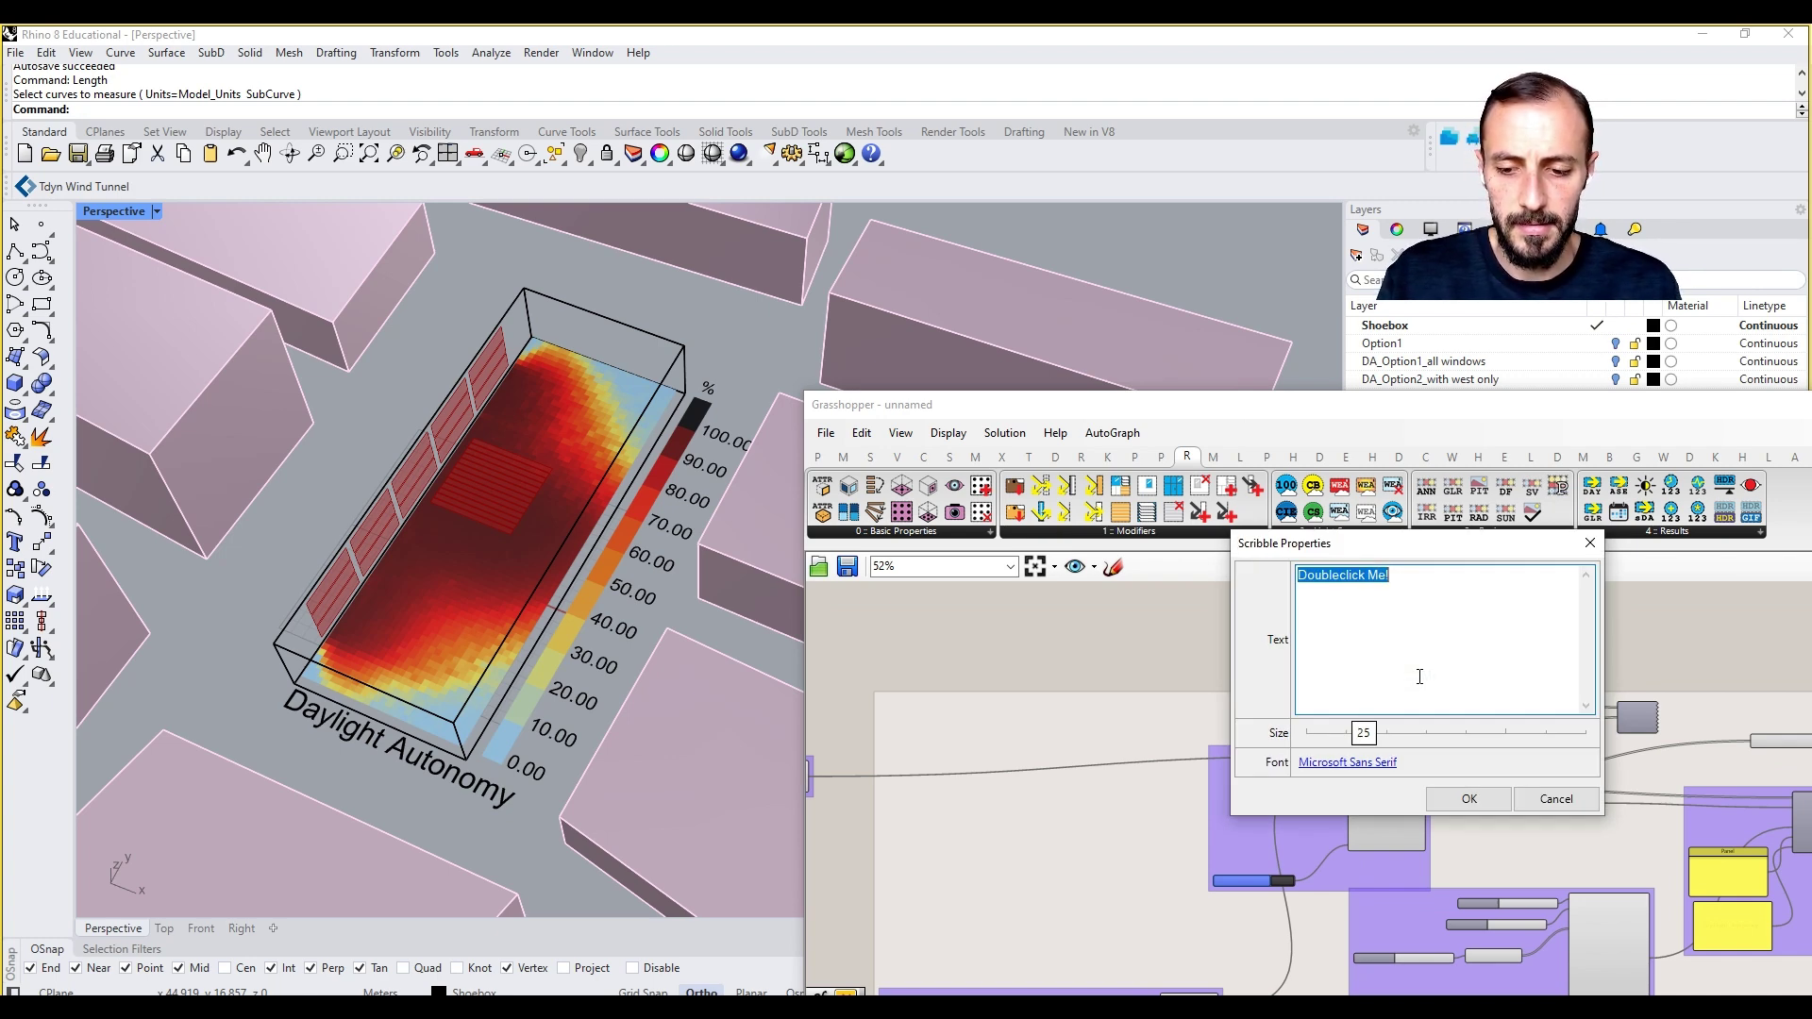
text(DAYLI)
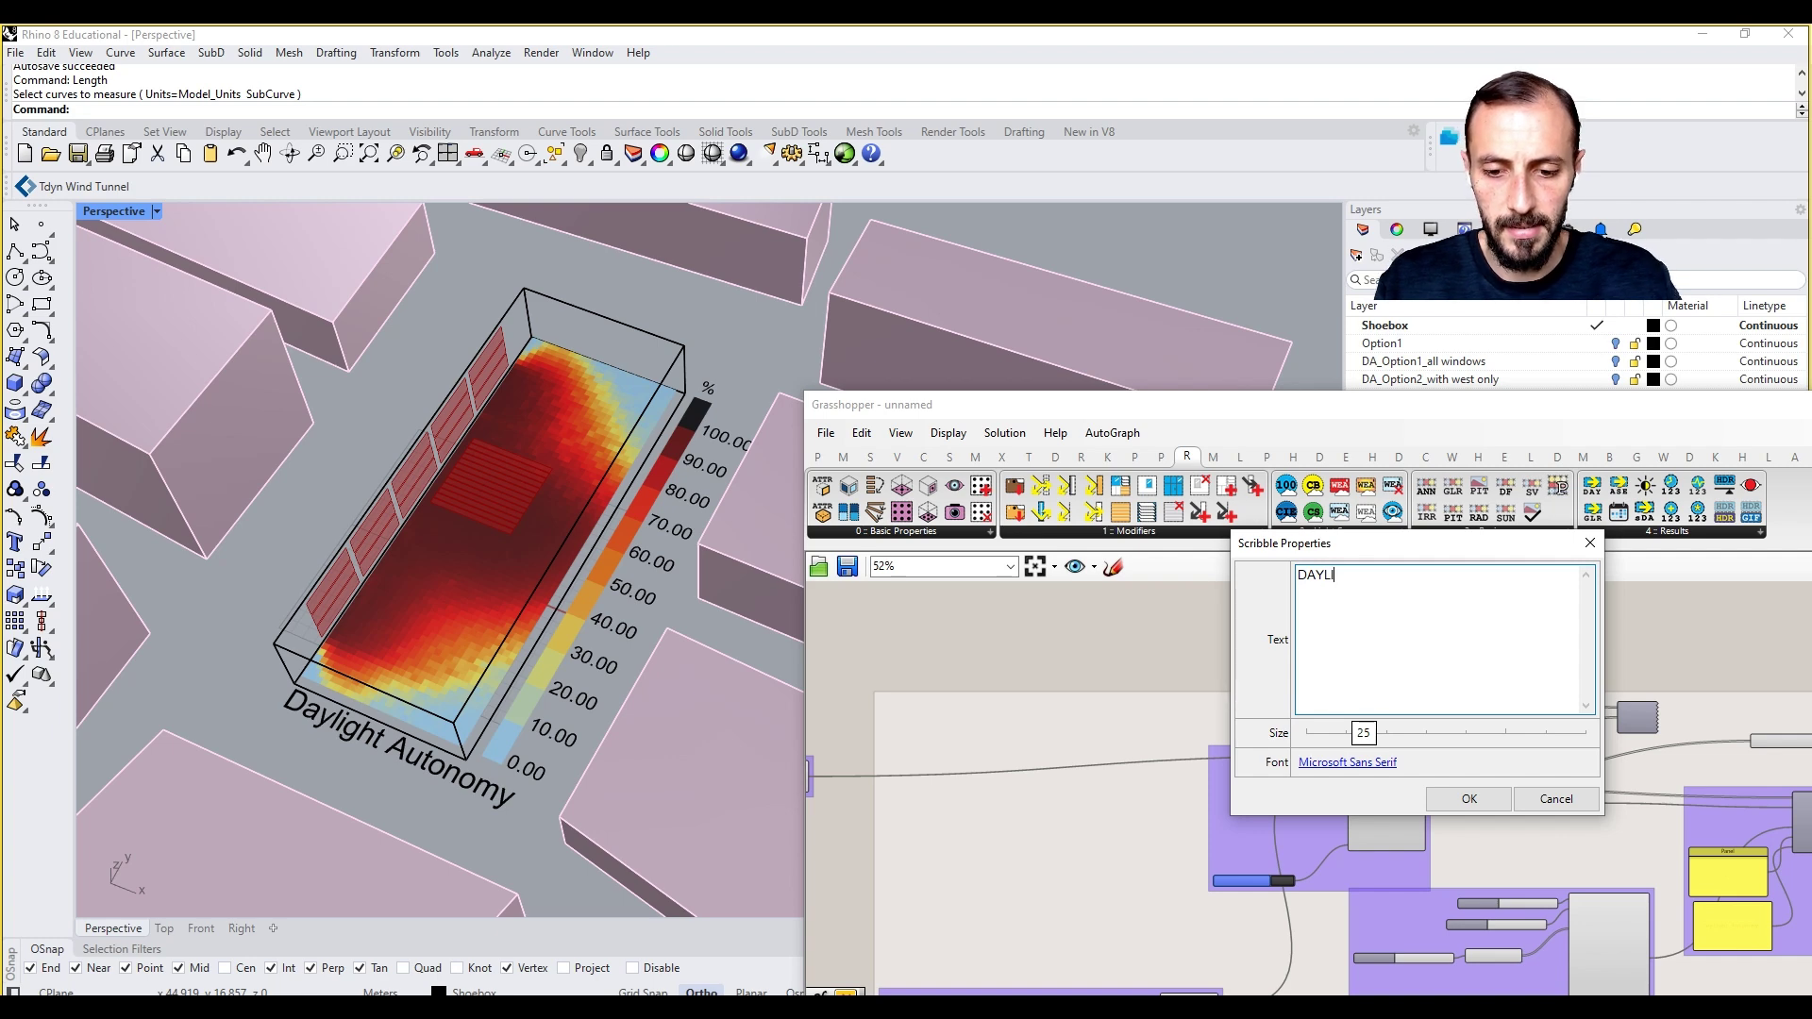
text(GHT AUTO)
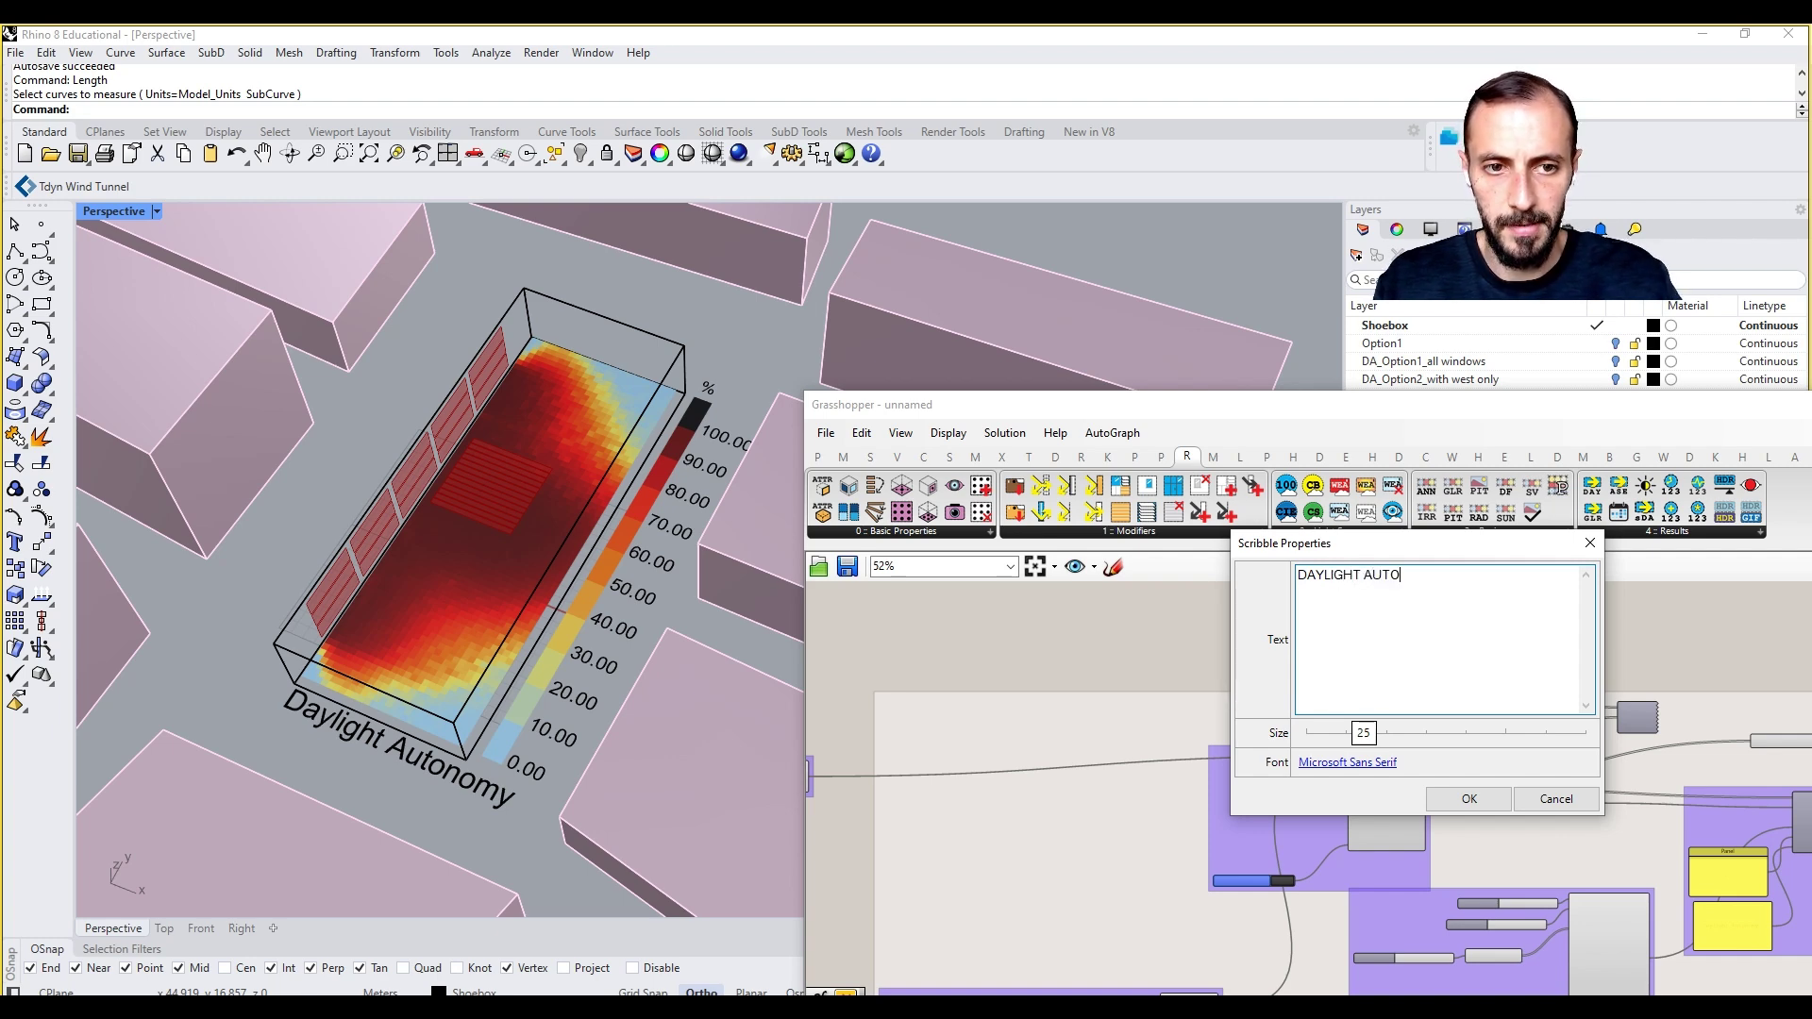
text(NOMY)
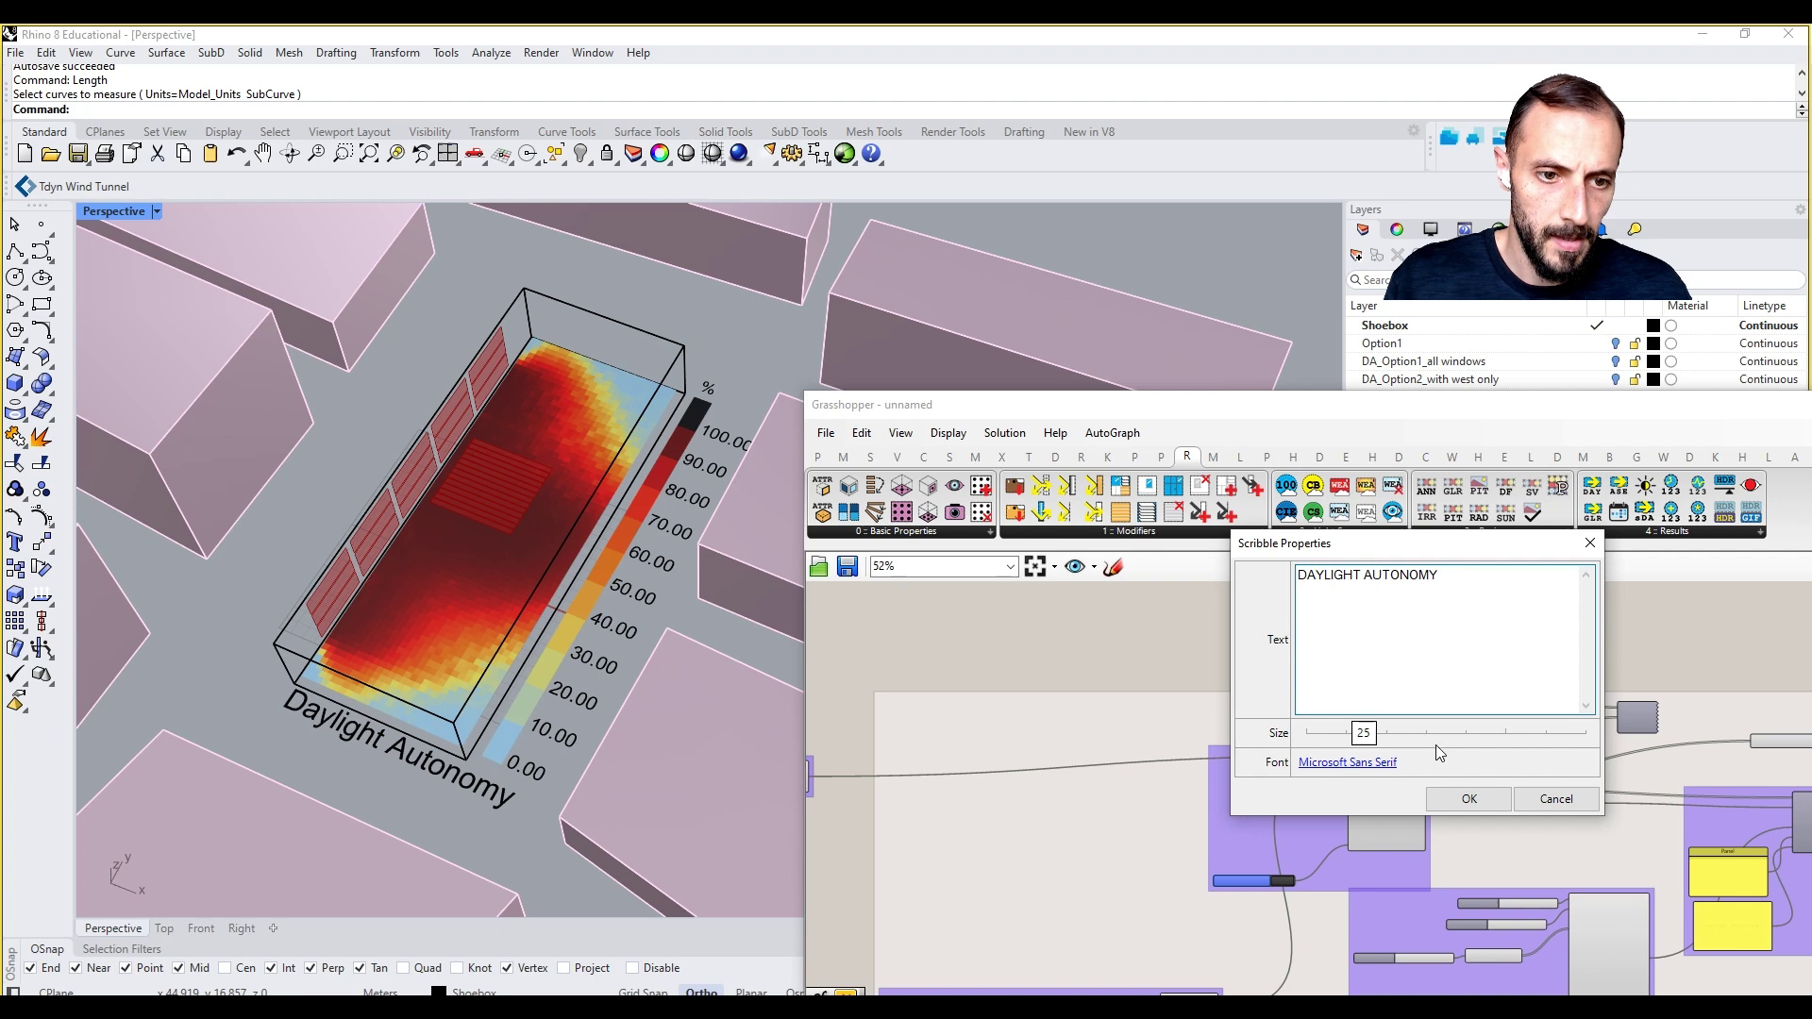
drag(1386, 737, 1444, 743)
click(1471, 800)
Step: Add the DAYLIGHT AUTONOMY title to the white group and shift the whole group slightly
right_click(1481, 712)
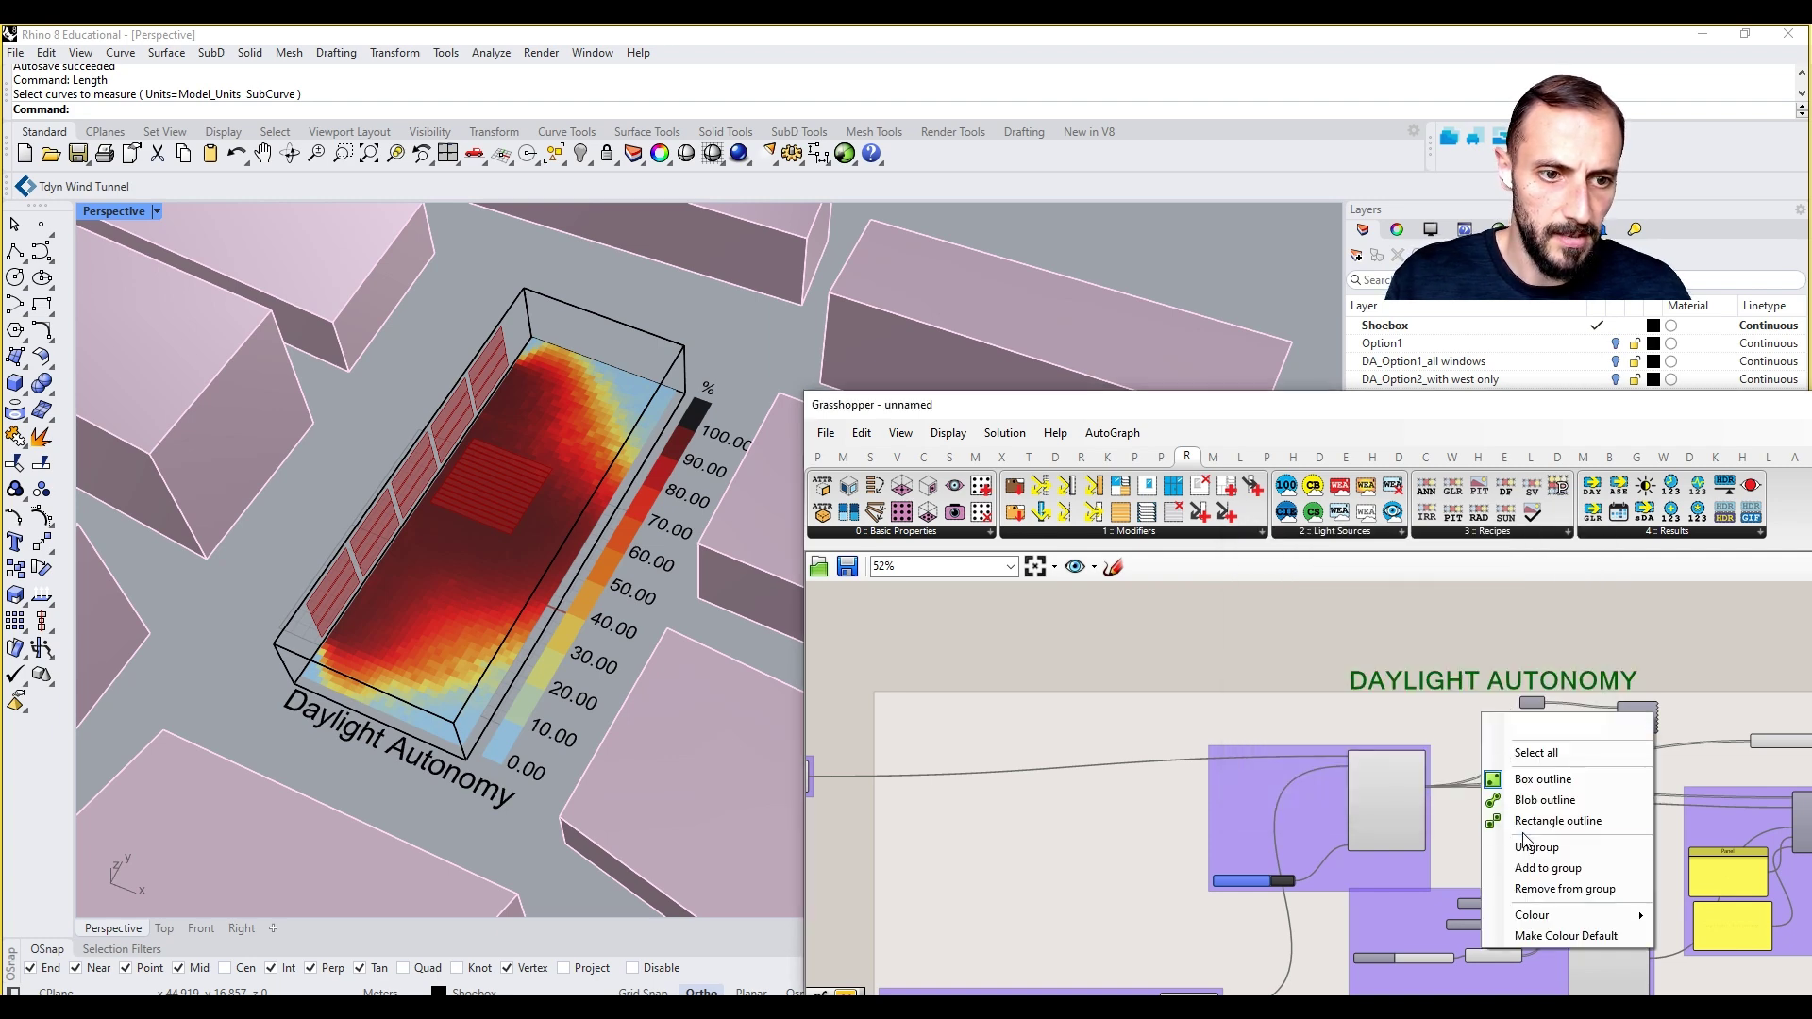
click(1532, 864)
scroll(1443, 719, down, 5)
scroll(1382, 727, up, 2)
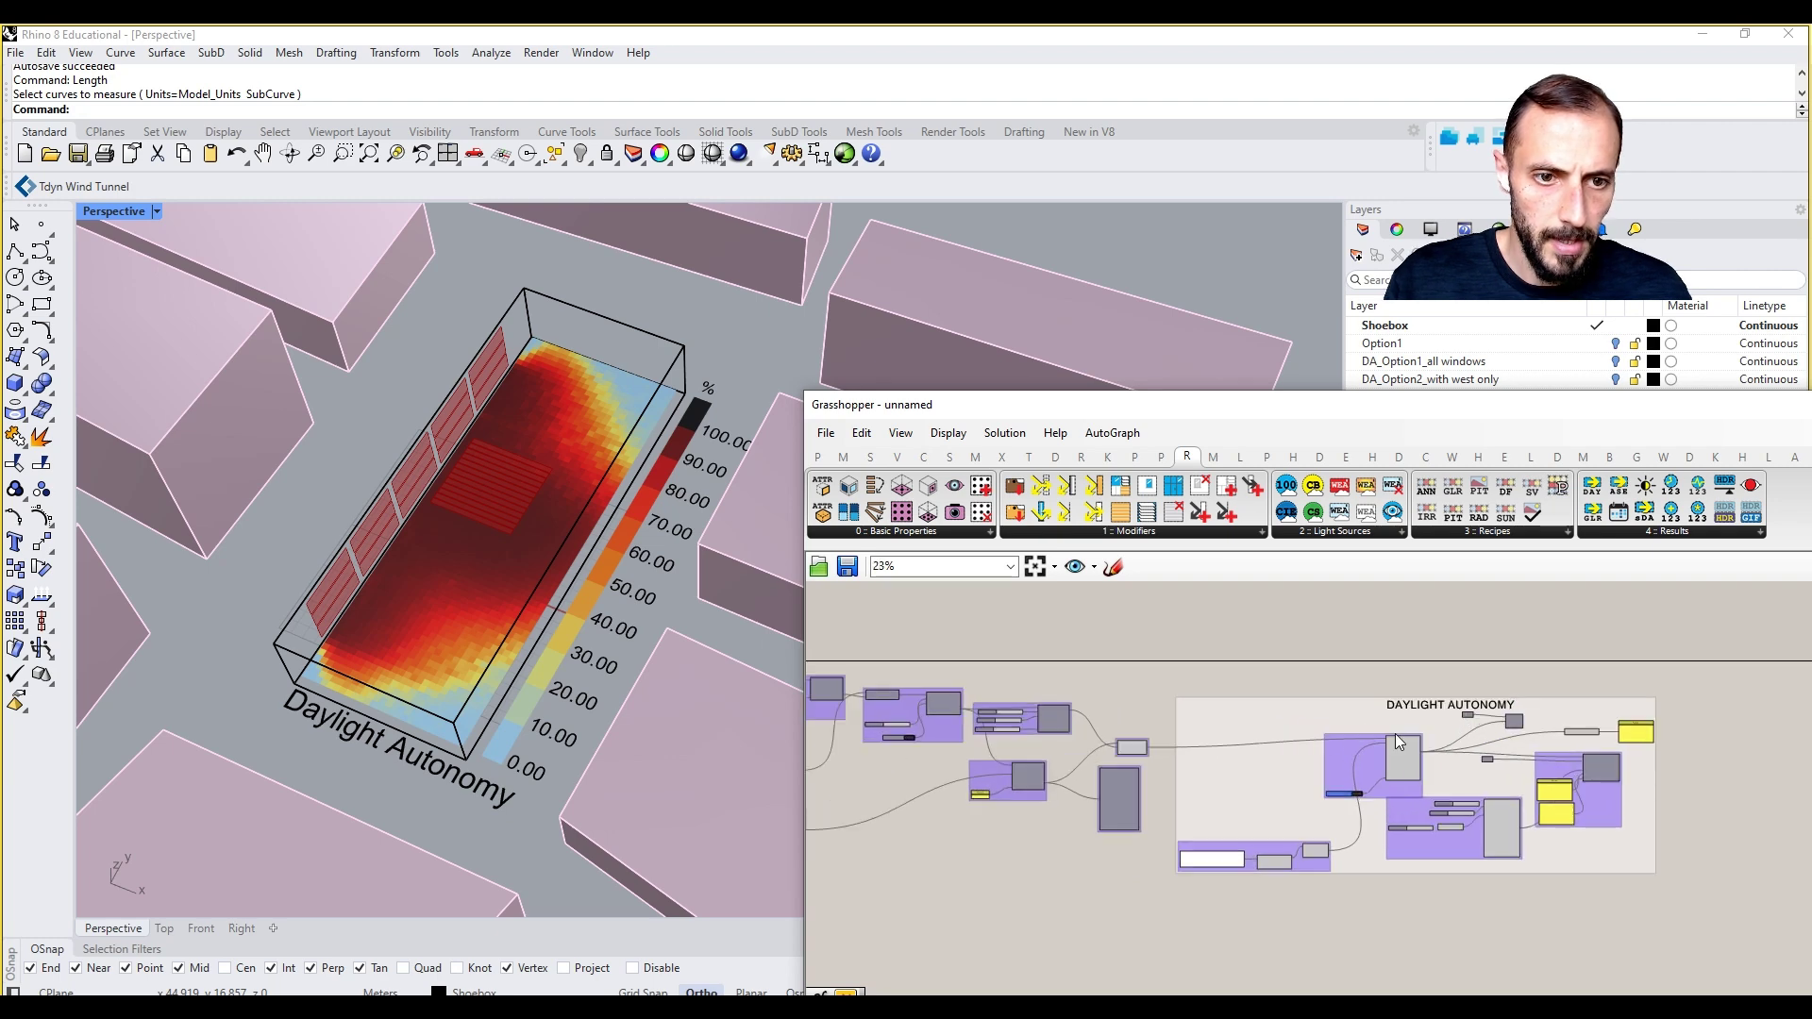
drag(1411, 709, 1404, 707)
drag(1205, 789, 1218, 782)
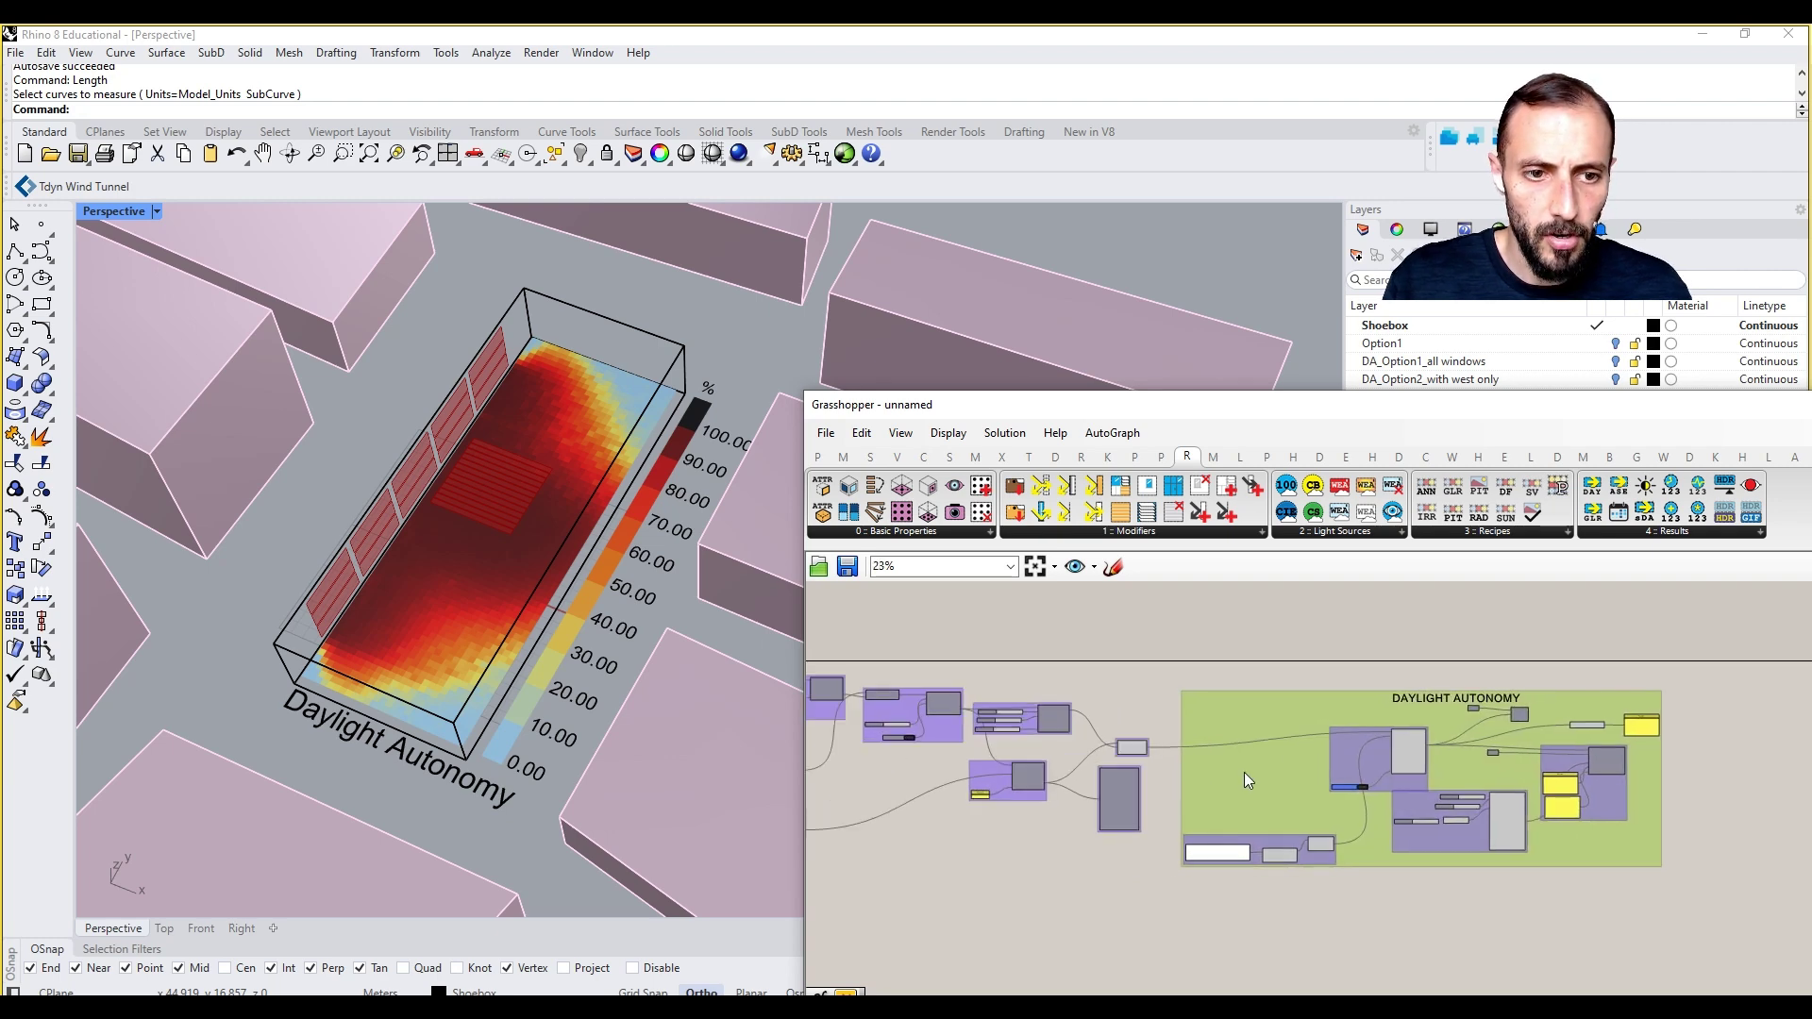
click(1298, 668)
Step: Add an HB Point-In-Time Grid-Based recipe component and place it in the empty area below the DAYLIGHT AUTONOMY group
scroll(1414, 702, up, 2)
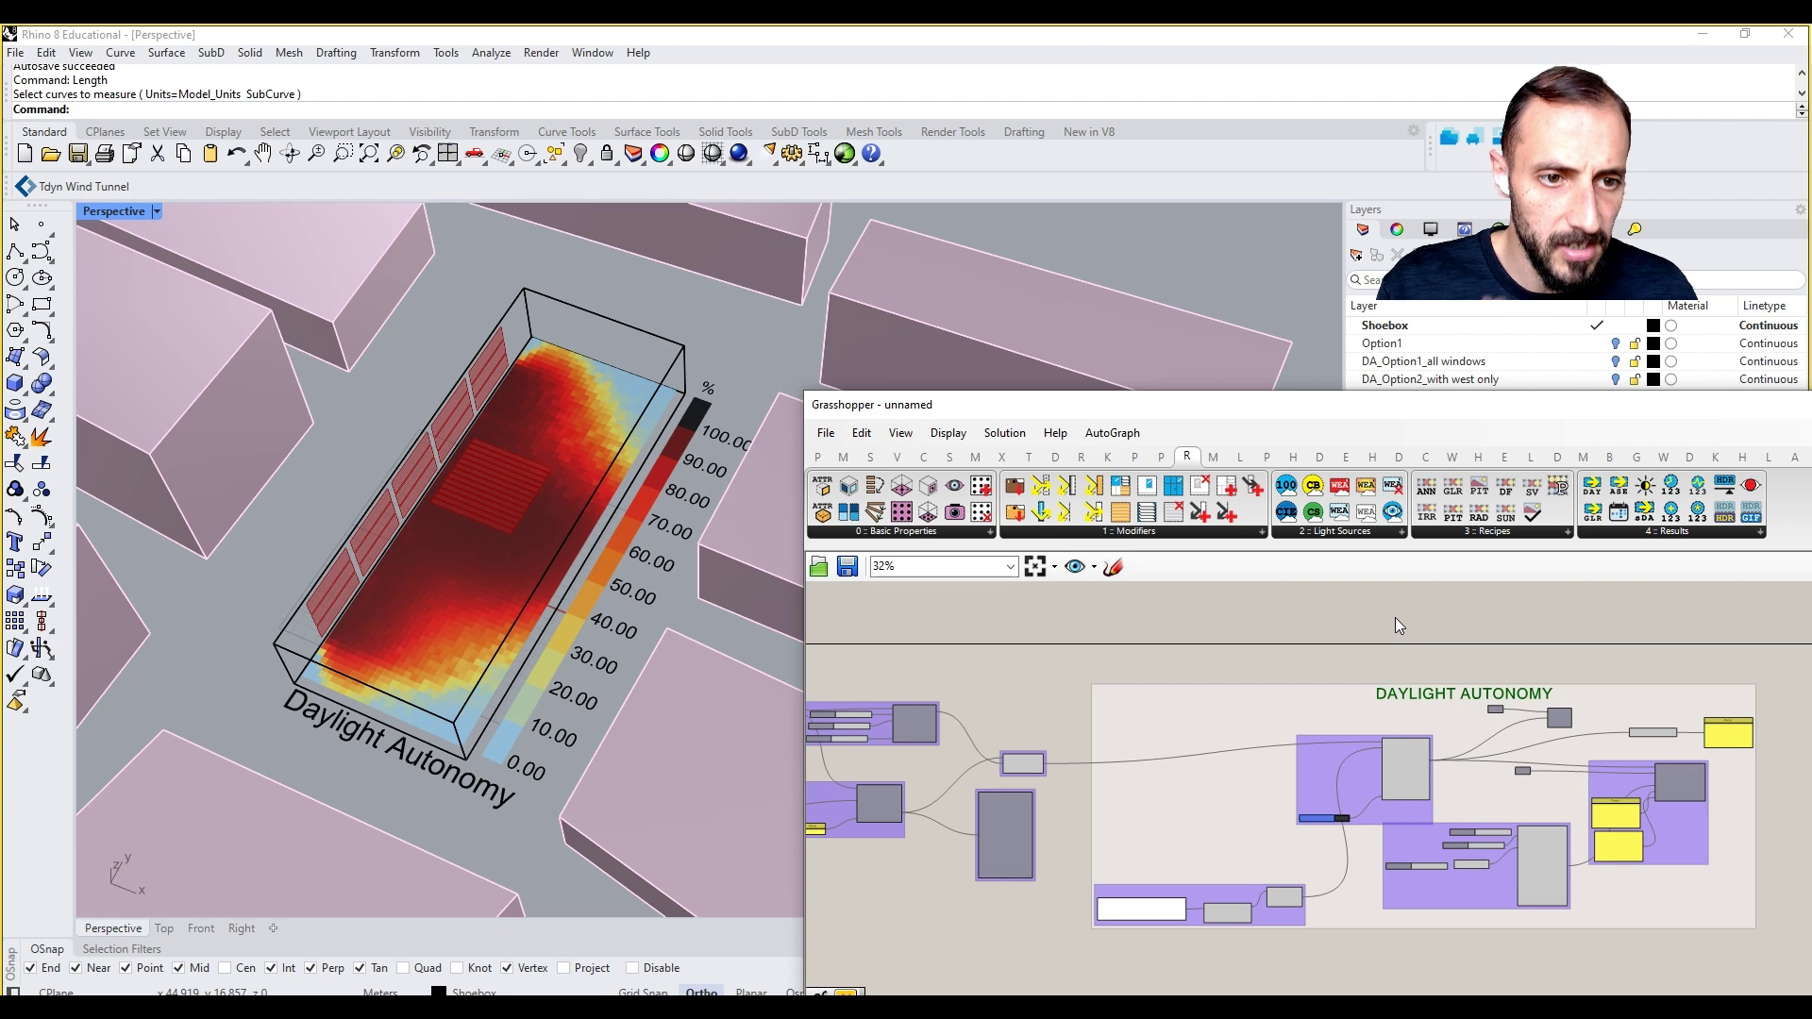
click(1446, 535)
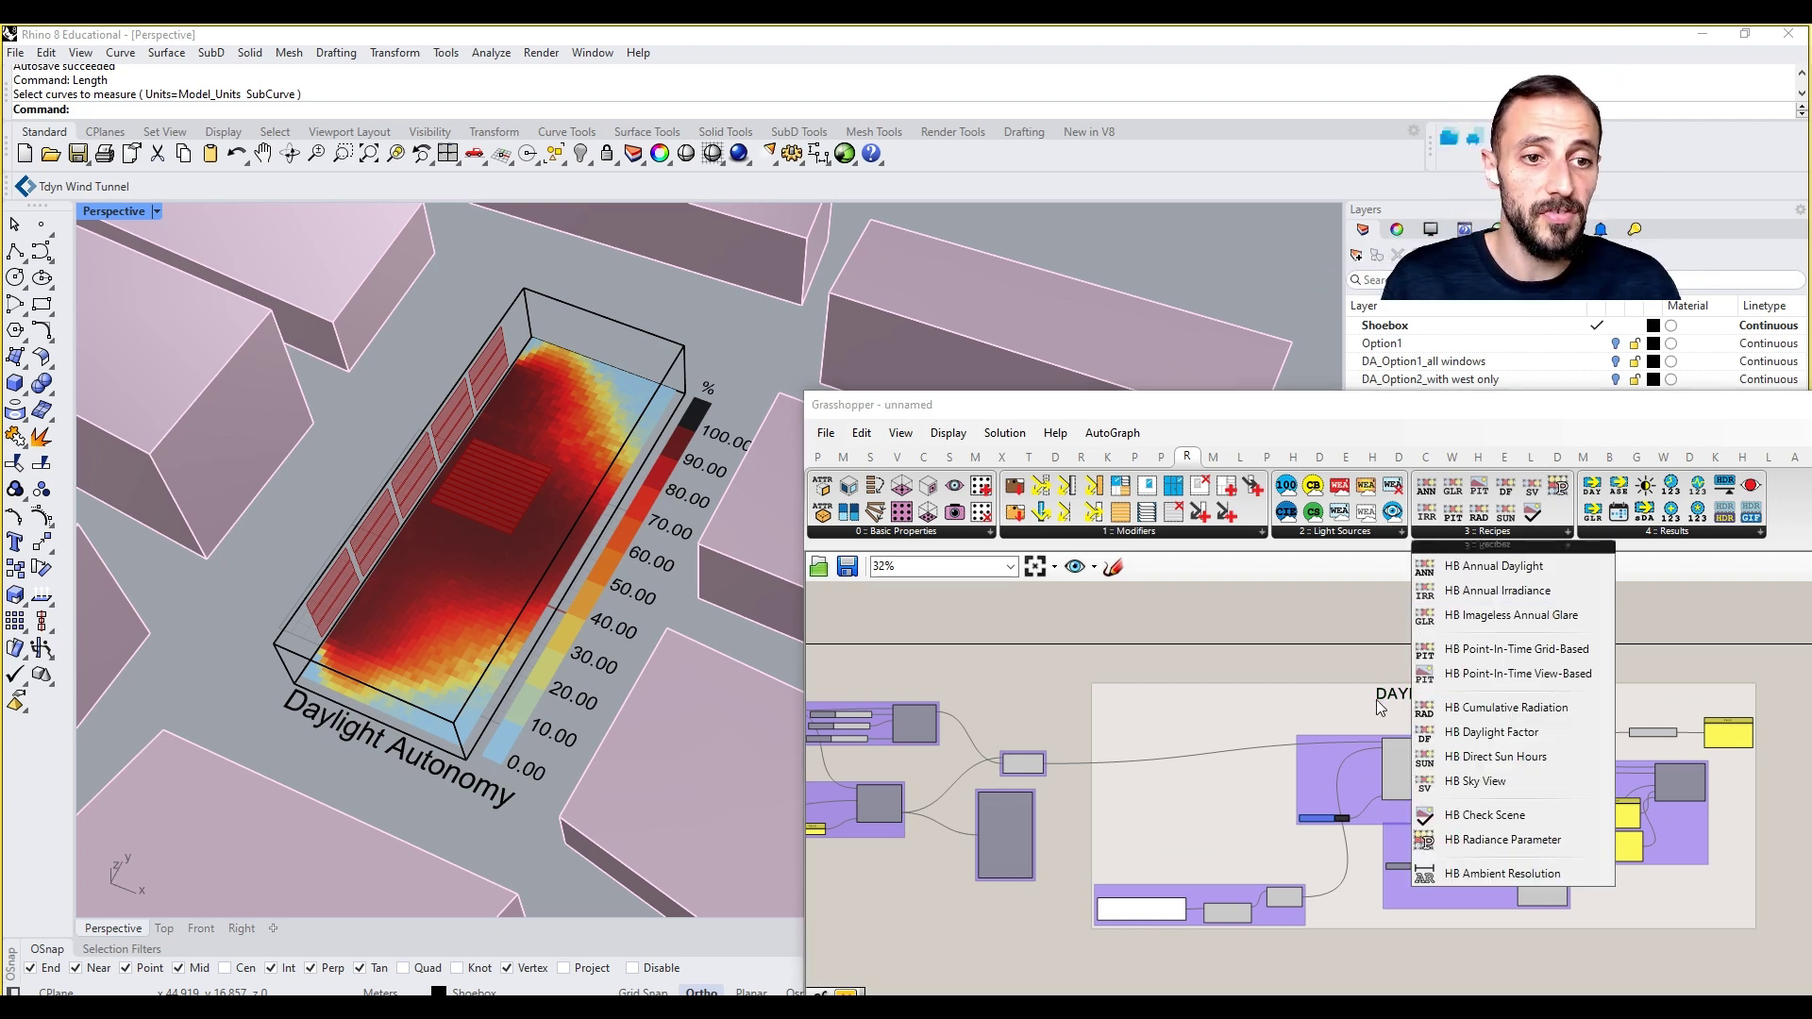
click(1524, 655)
click(1418, 664)
drag(1418, 672, 1316, 876)
right_drag(1286, 832, 1272, 680)
scroll(1338, 787, up, 4)
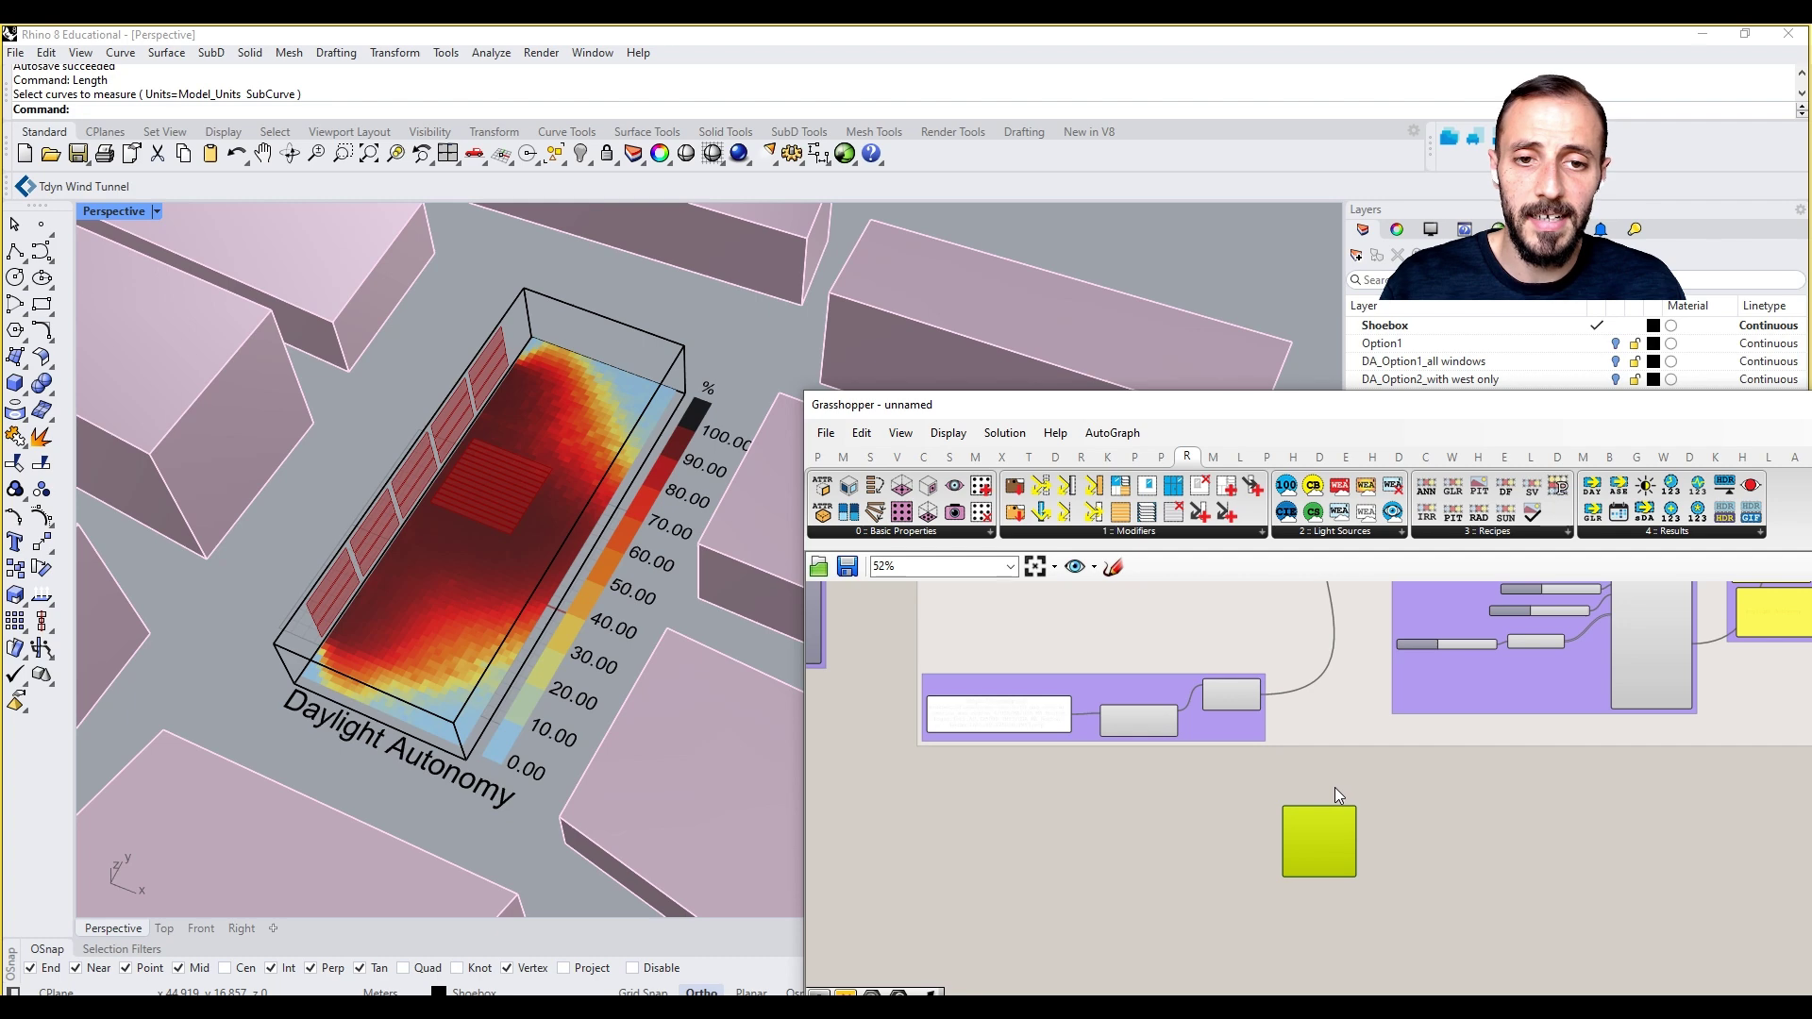
Step: Move the grouped component with the walls, roofs and ceilings outputs farther down, away from the model component
scroll(1307, 887, up, 1)
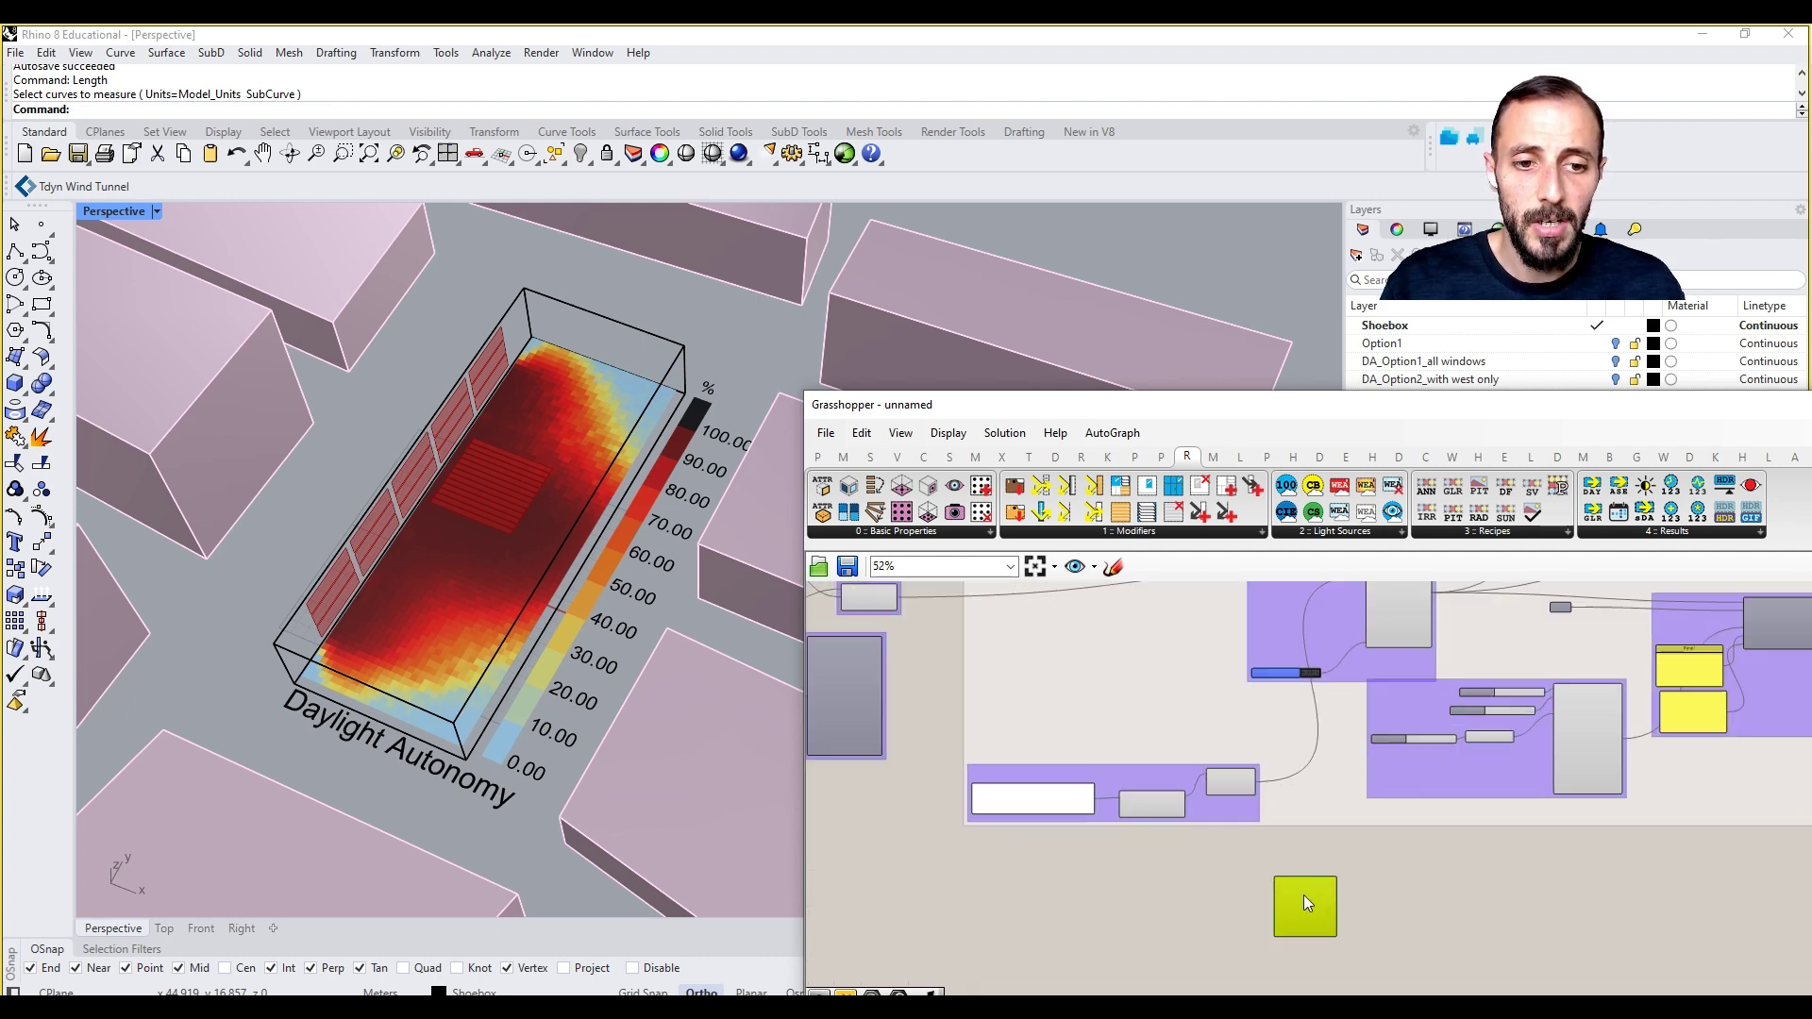
mouse_move(1301, 887)
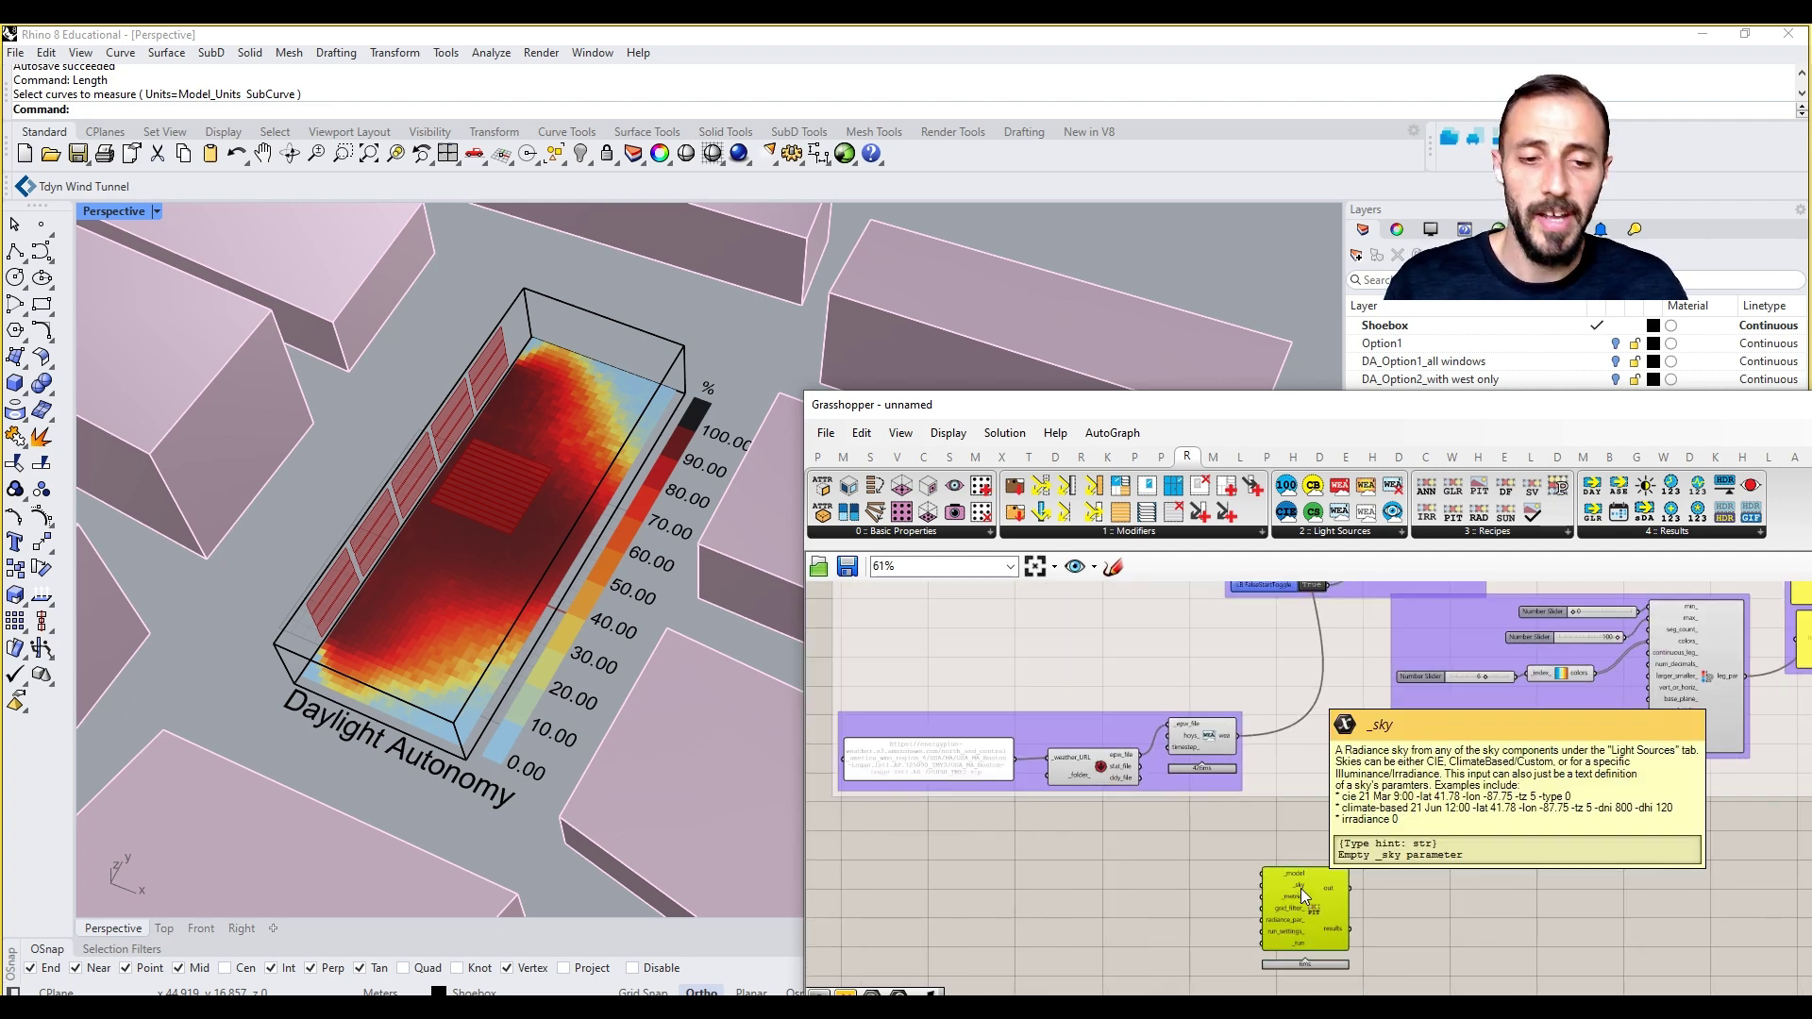
scroll(1340, 874, down, 8)
drag(1370, 830, 1406, 763)
scroll(1377, 809, up, 4)
click(1376, 834)
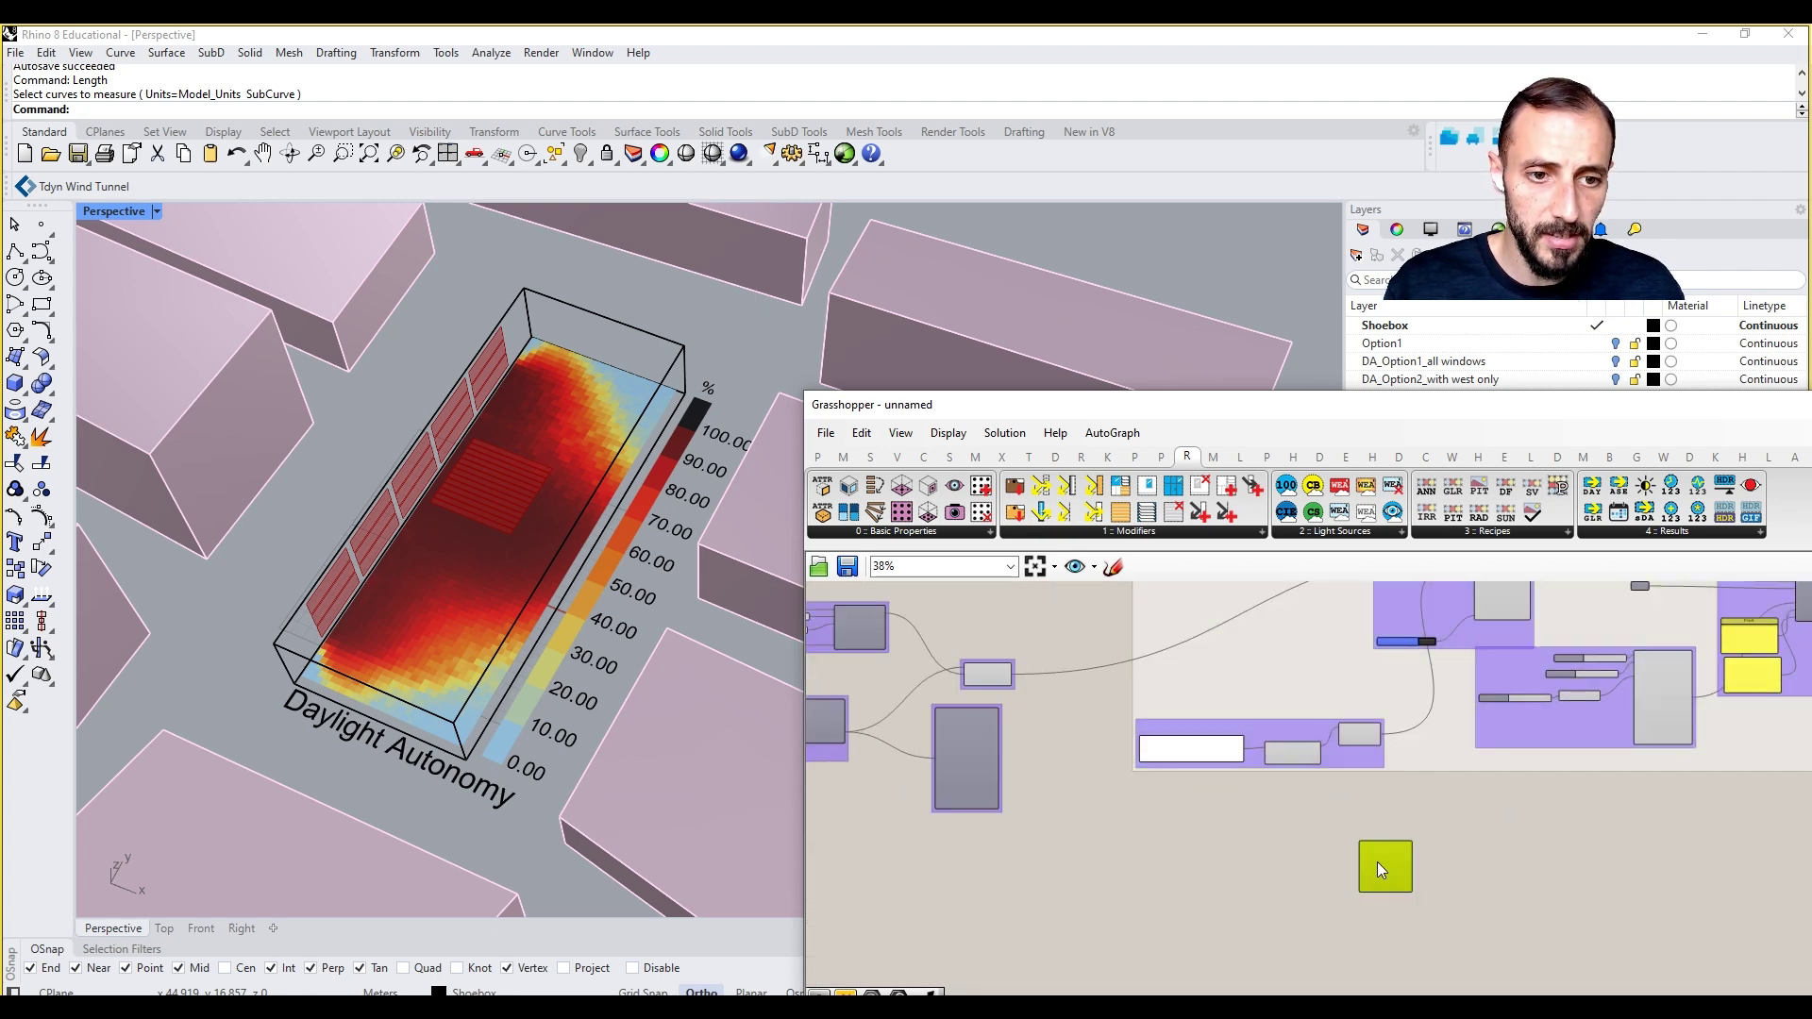
scroll(1353, 831, up, 1)
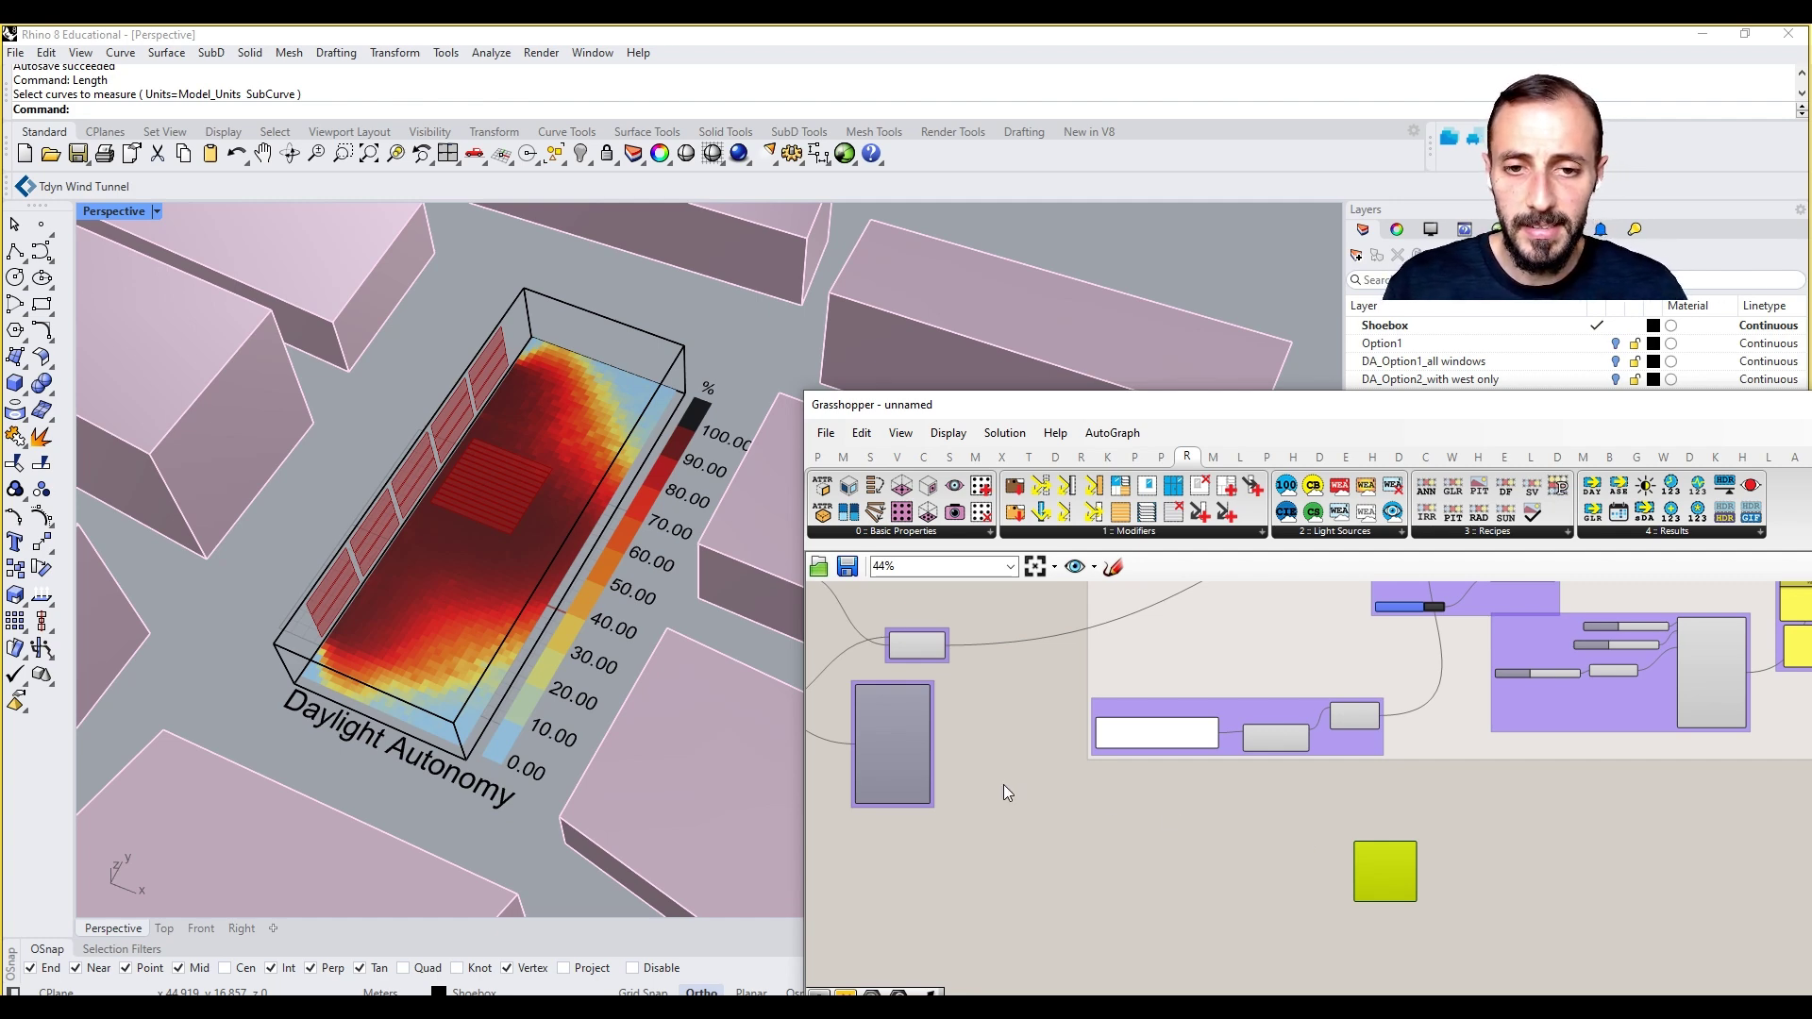
right_drag(951, 776, 1023, 784)
click(952, 788)
drag(952, 784, 908, 859)
scroll(1095, 810, up, 2)
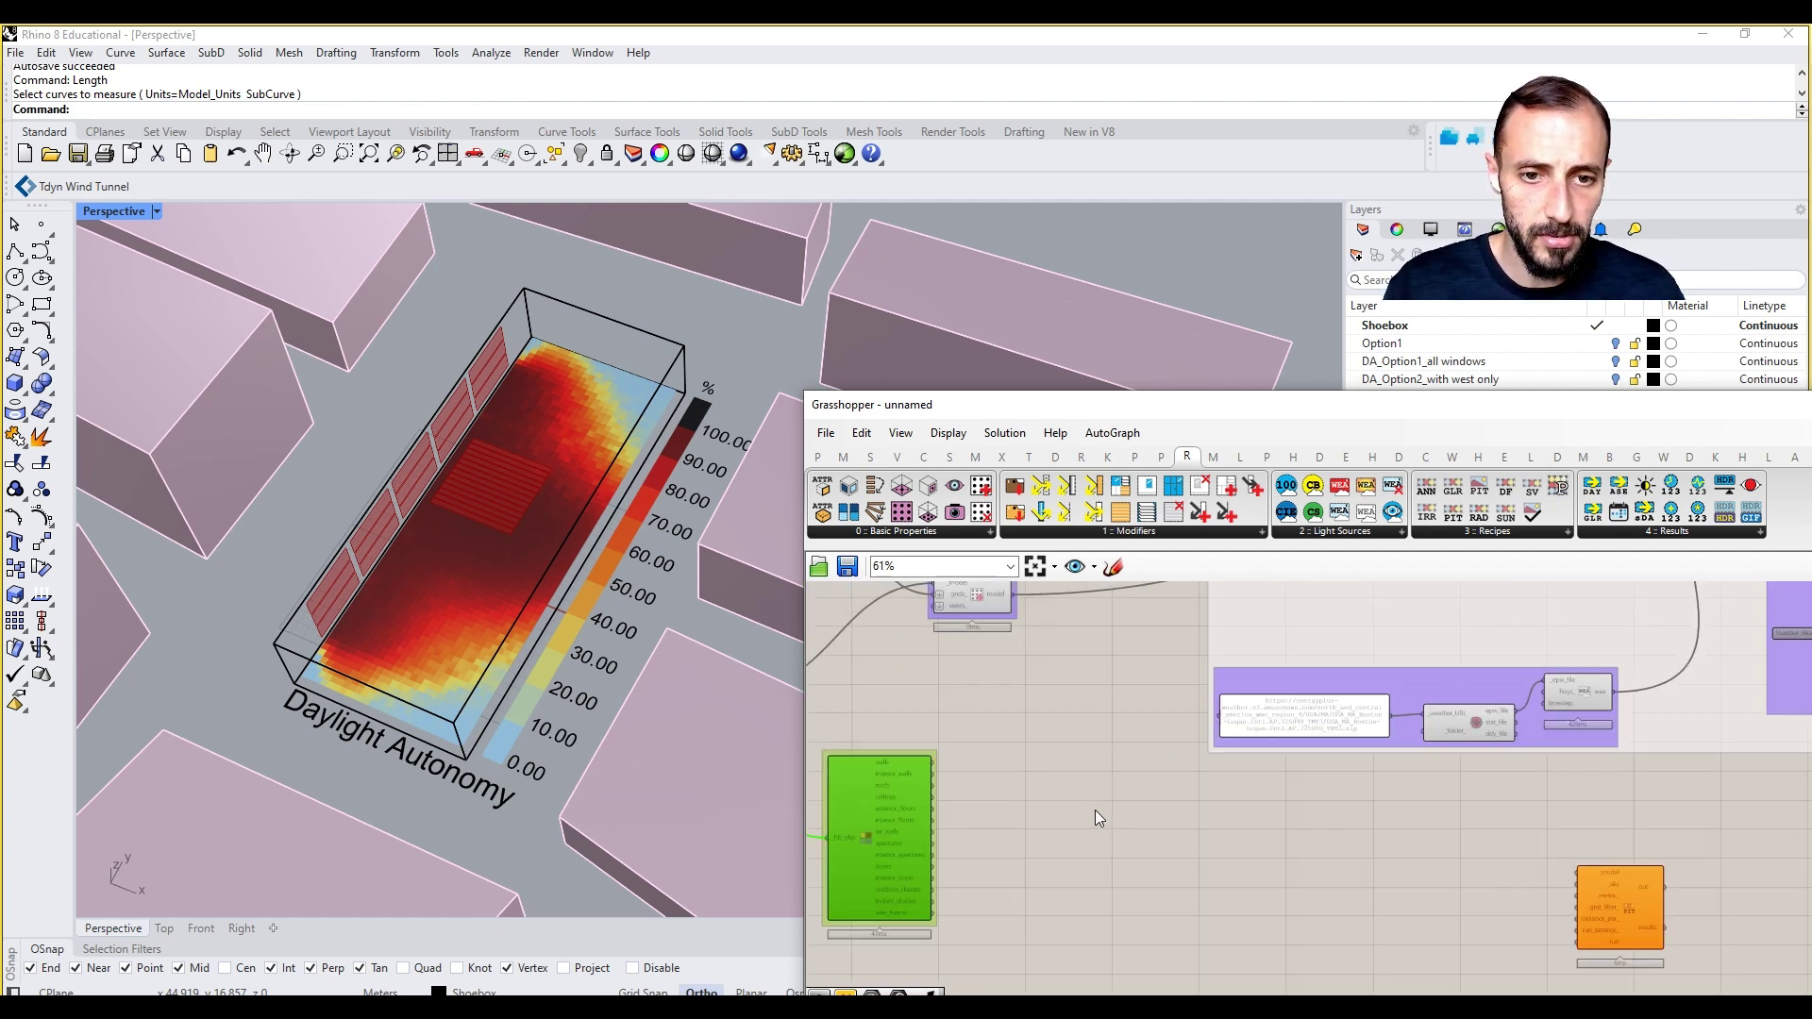
Step: Move the whole DAYLIGHT AUTONOMY group slightly up to free canvas space above the point-in-time recipe
right_drag(1510, 638, 1369, 732)
drag(1384, 720, 1391, 676)
scroll(1391, 676, down, 1)
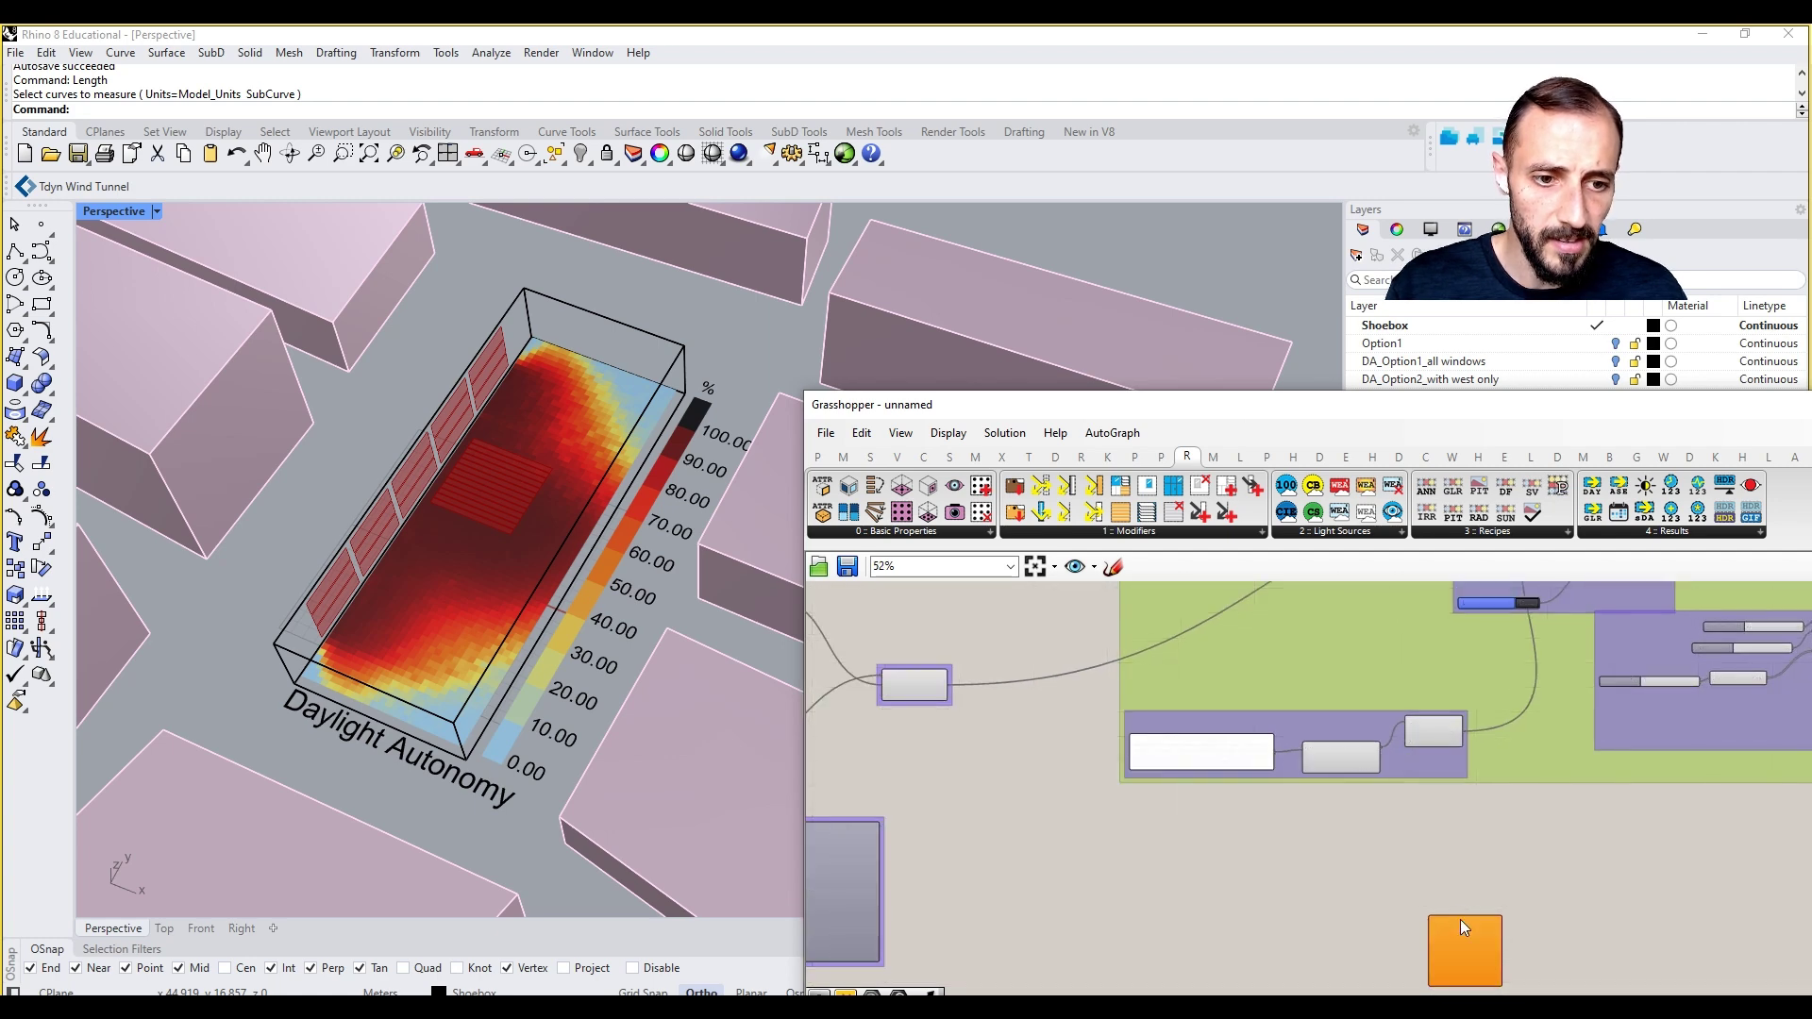
Step: Reposition the point-in-time recipe and connect the model output of the grids-and-views component to its _model input
drag(1459, 921, 1440, 876)
scroll(1440, 875, up, 2)
right_drag(1104, 776, 1244, 842)
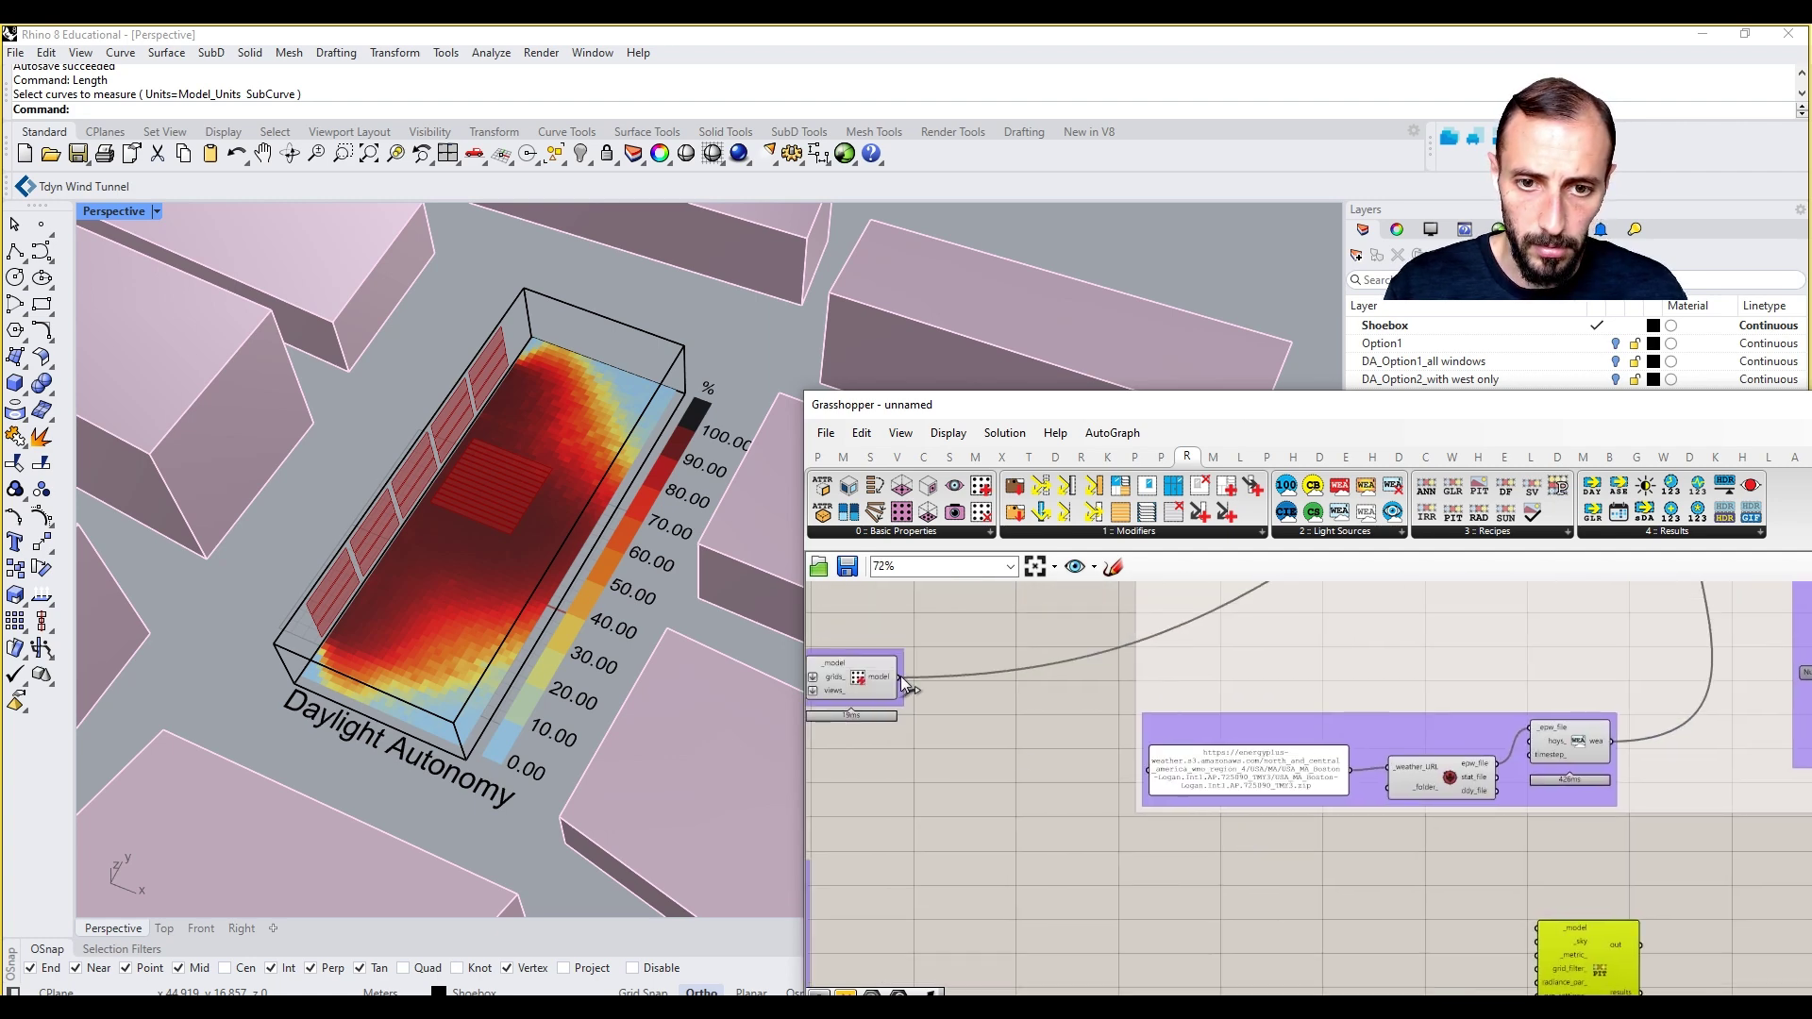
drag(899, 677, 1516, 923)
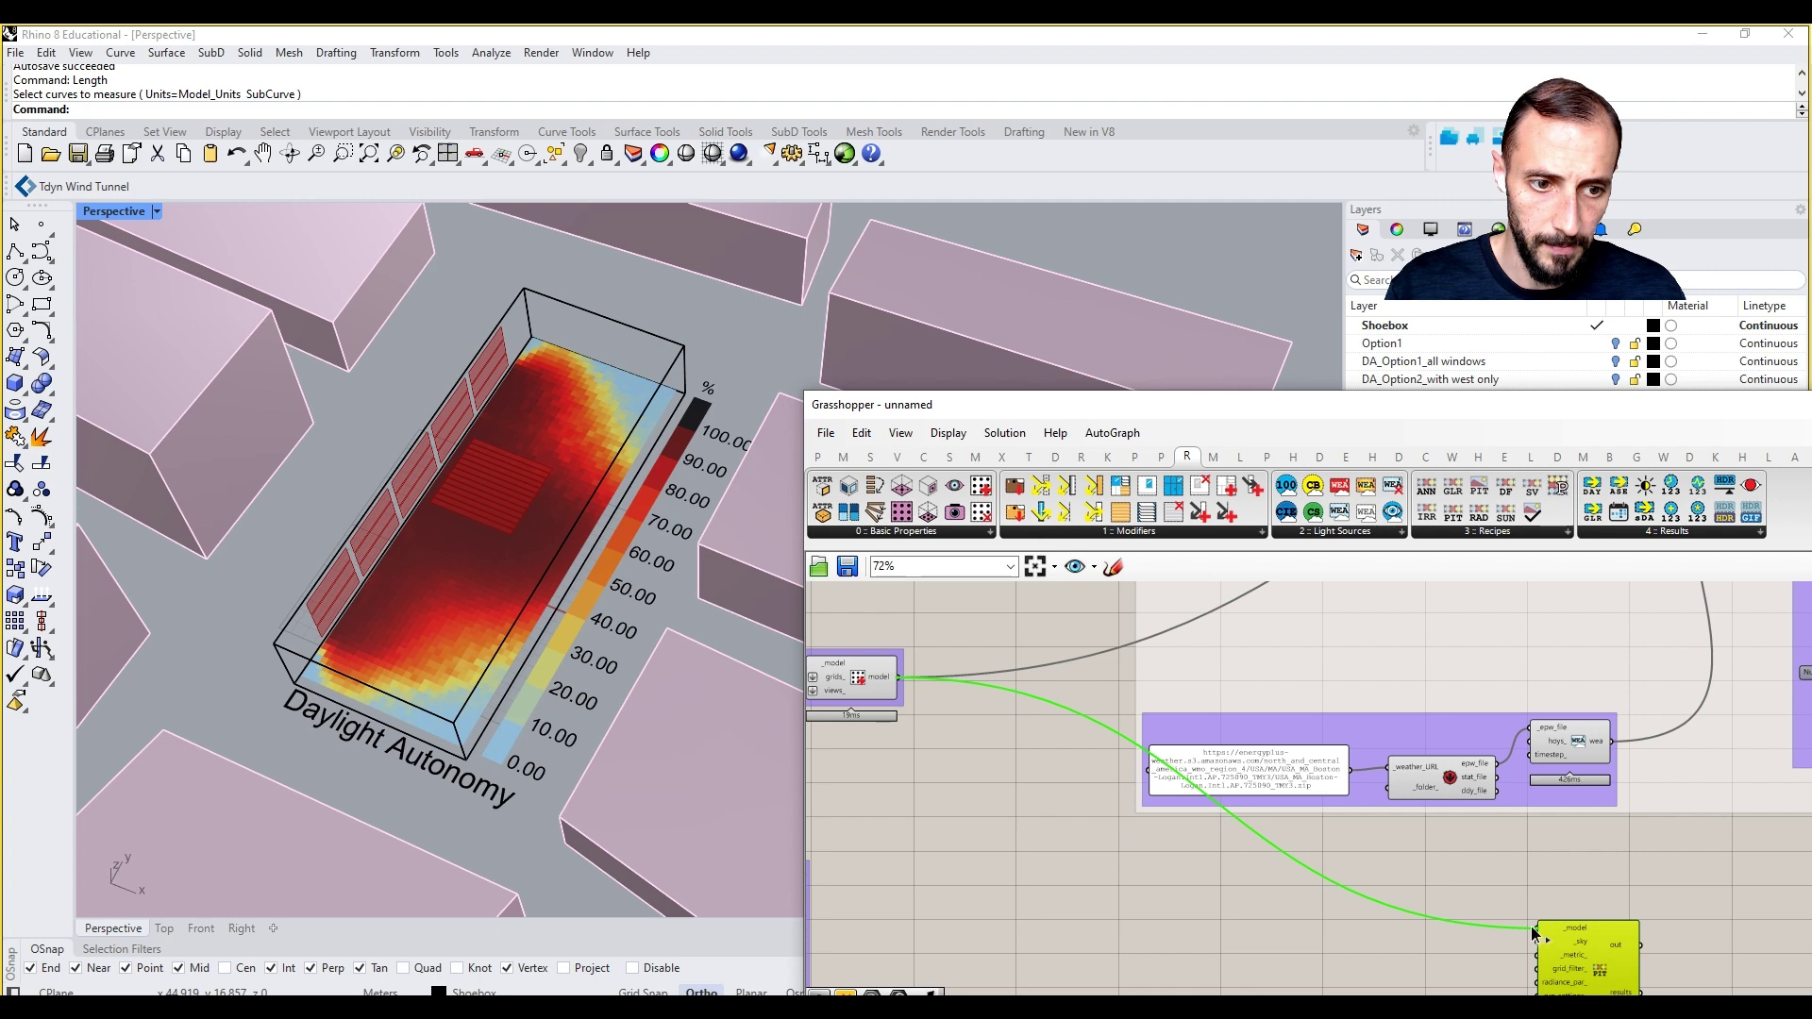
right_drag(1574, 950, 1457, 893)
mouse_move(1464, 885)
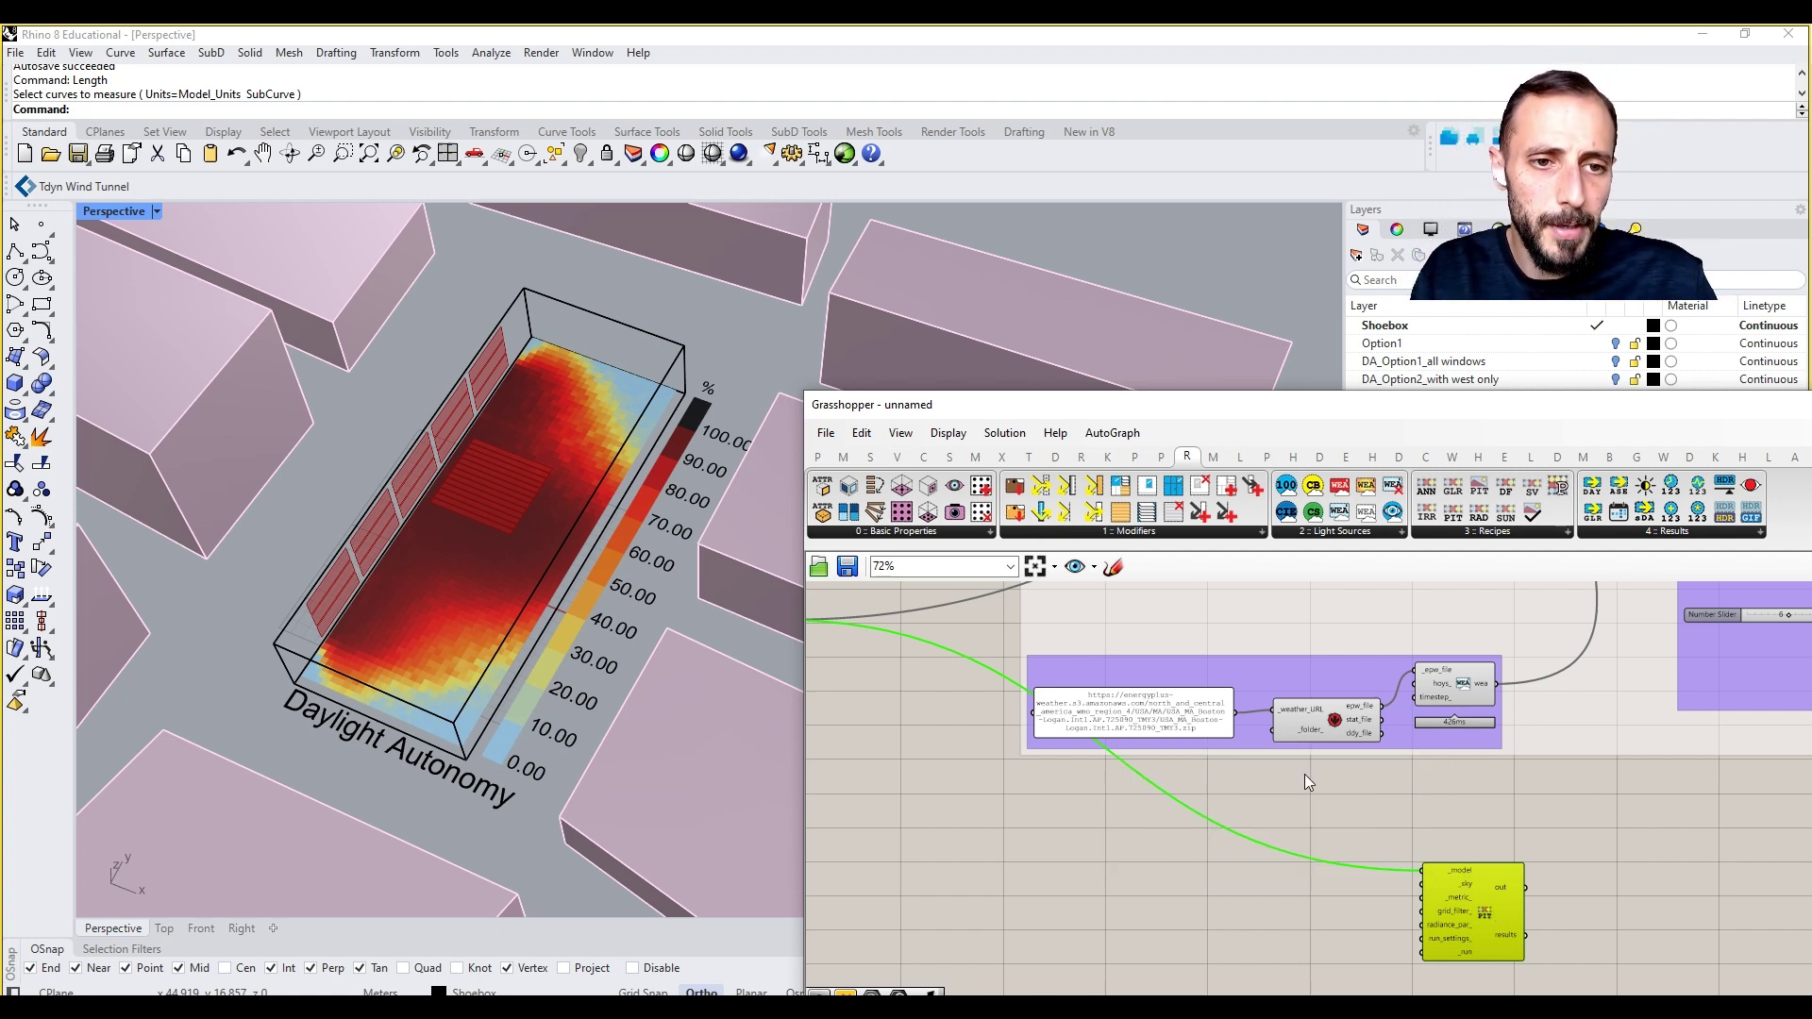
Step: Add an HB Climatebased Sky component beside the recipe and connect its sky output to the recipe's _sky input
click(1304, 534)
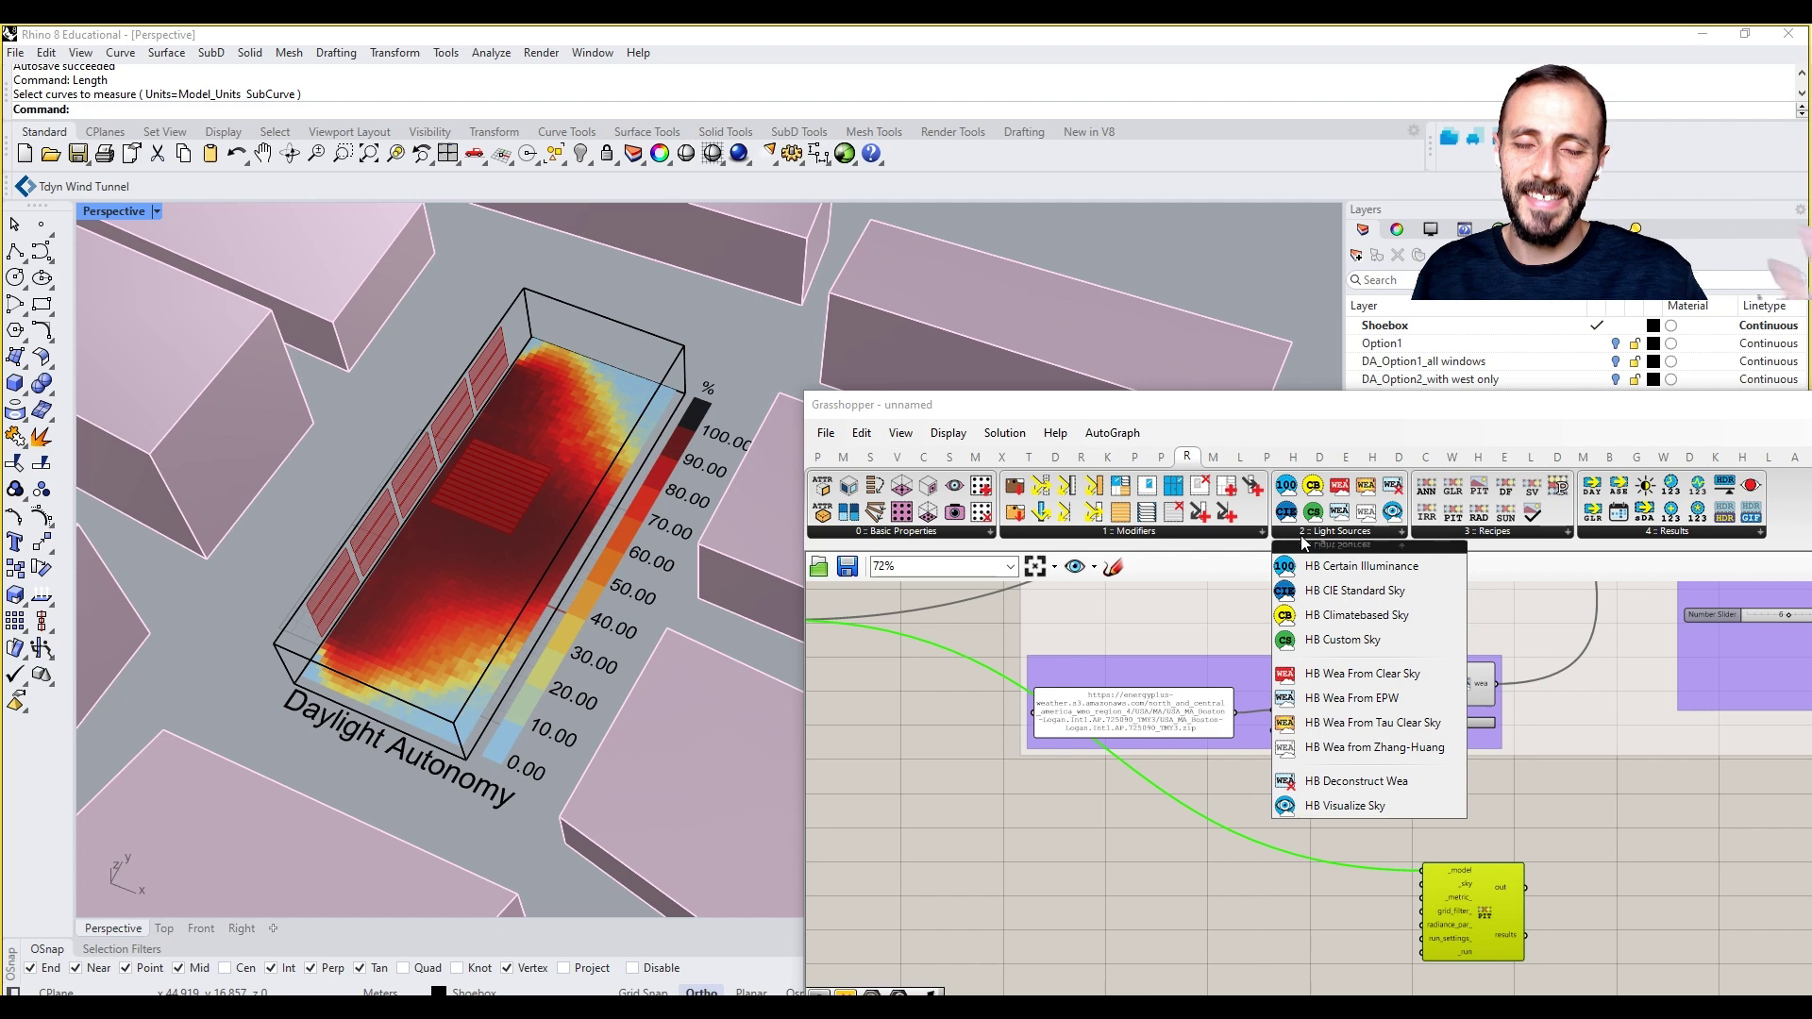
click(1597, 825)
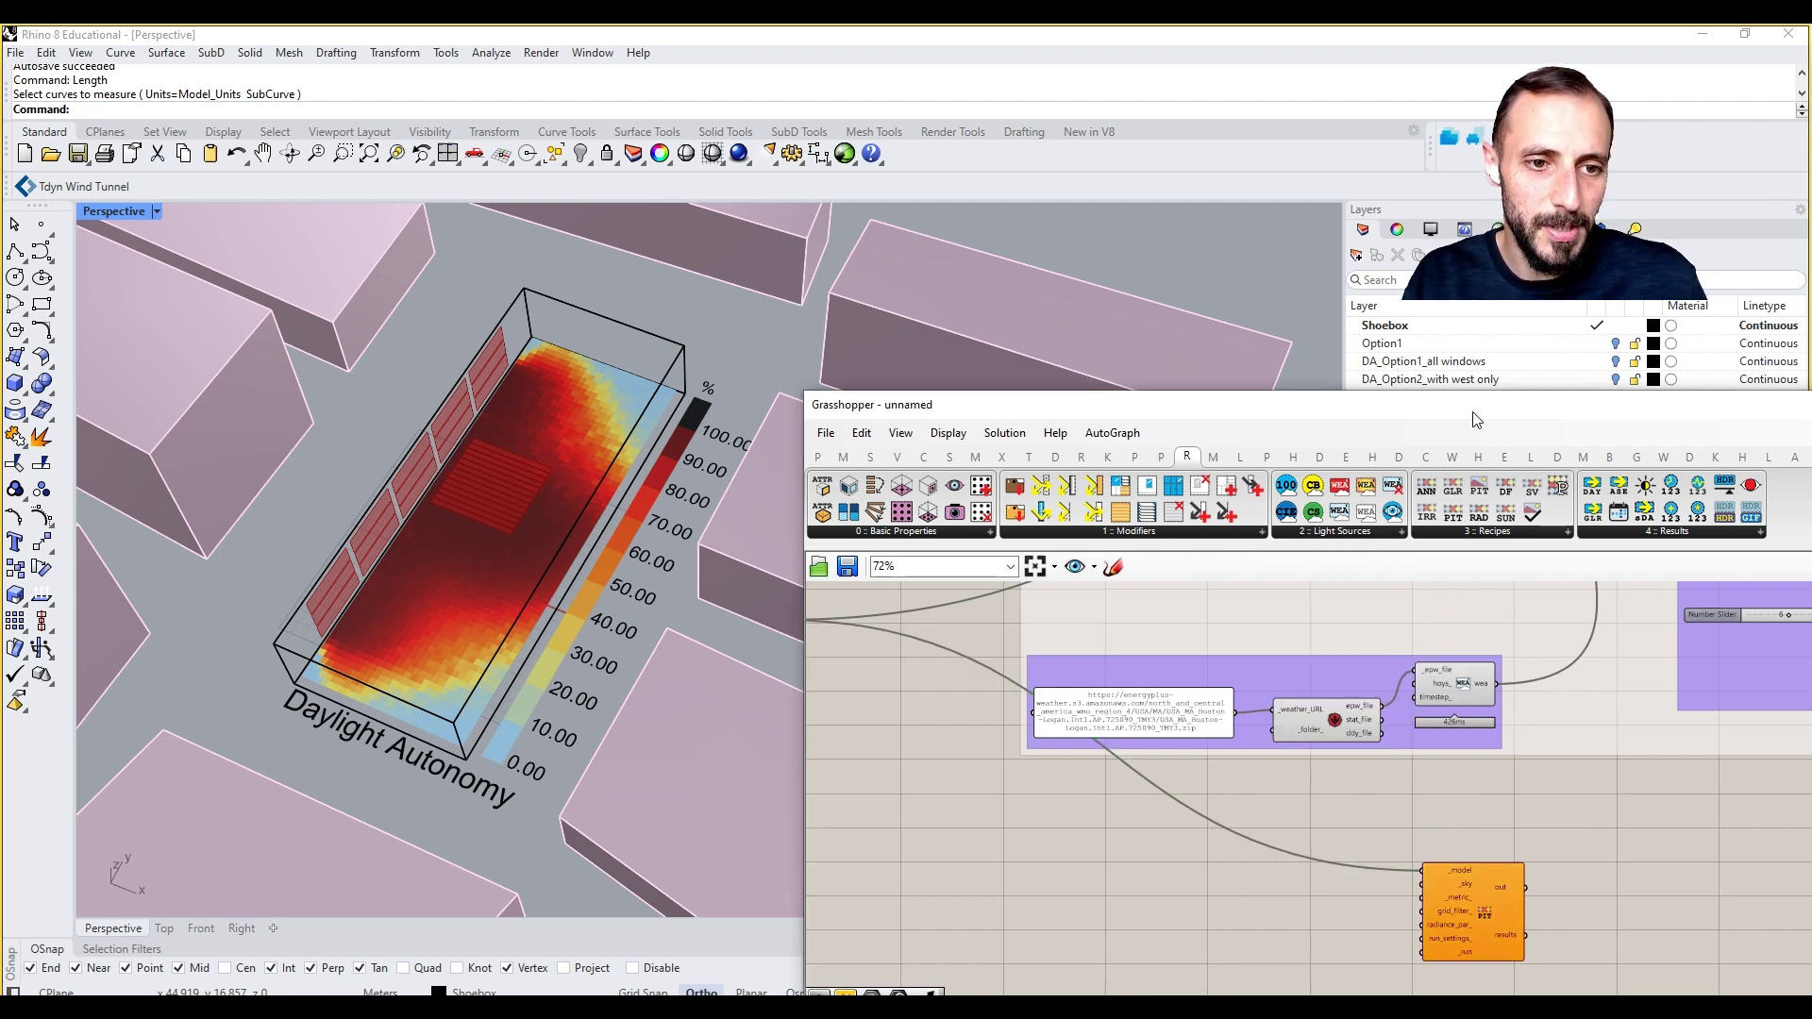
click(1381, 535)
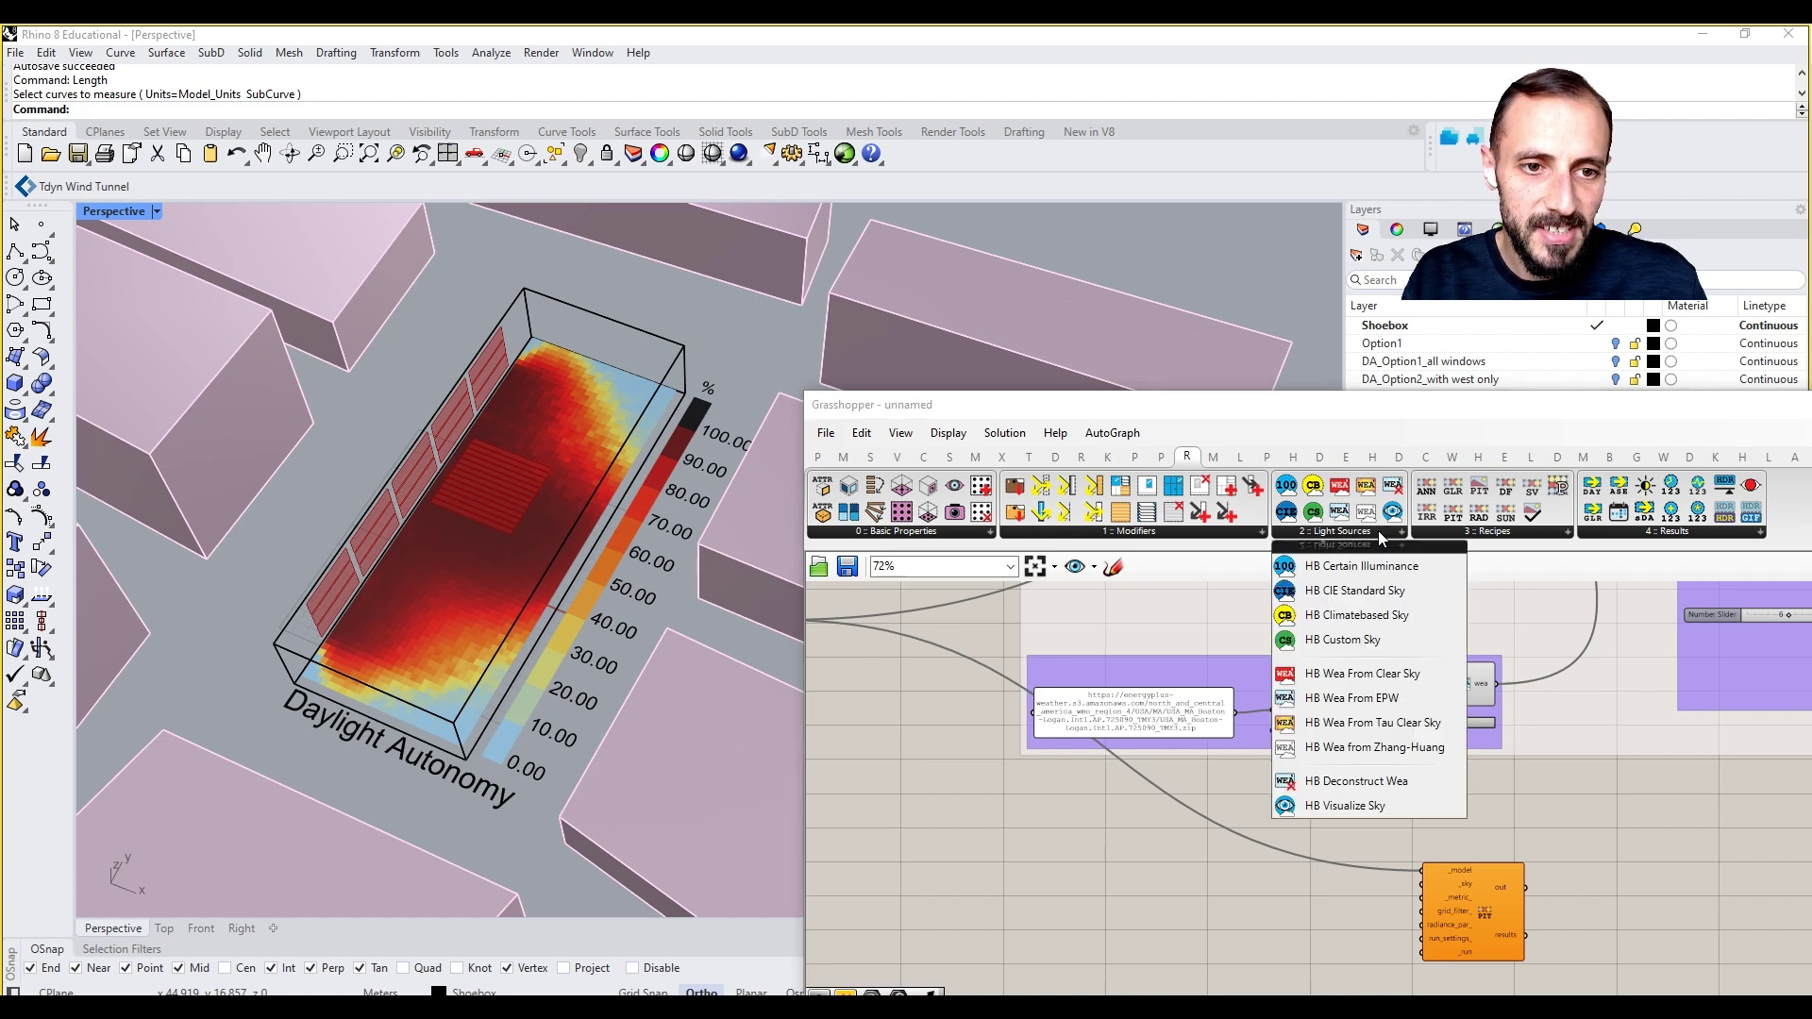
click(1370, 618)
click(1322, 868)
scroll(1322, 874, up, 2)
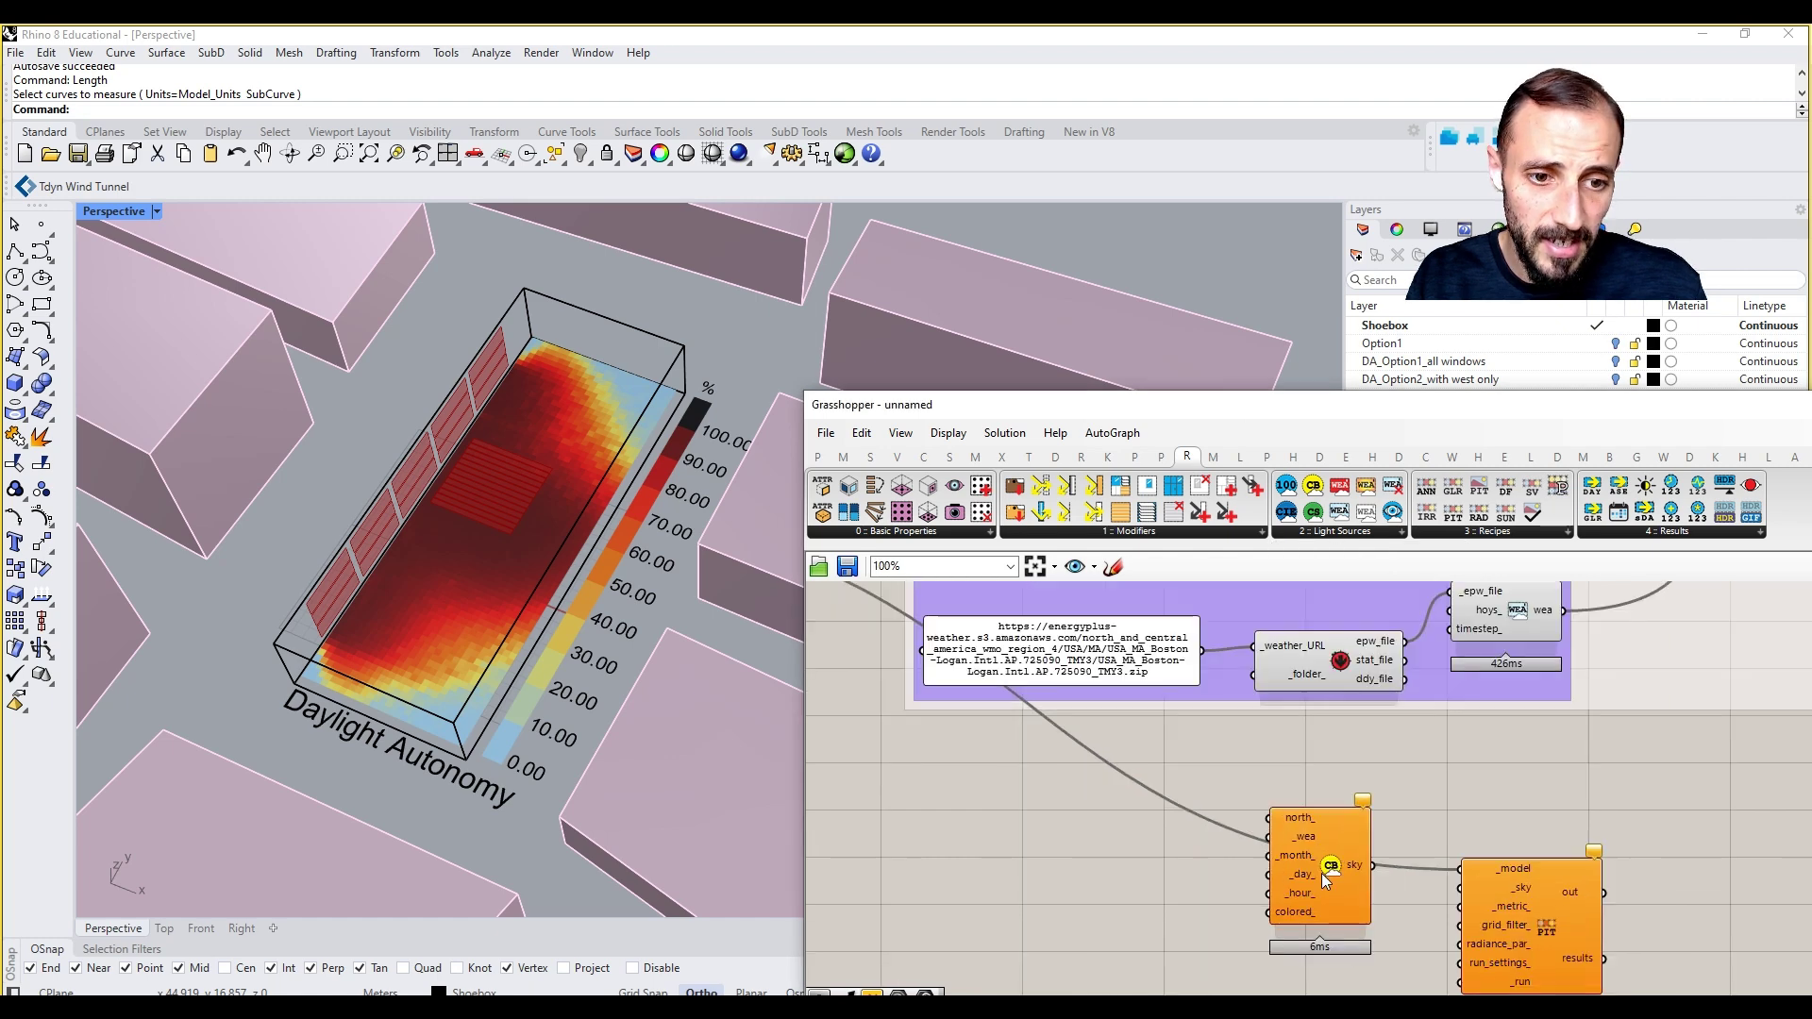
scroll(1321, 874, up, 1)
right_drag(1322, 874, 1352, 754)
drag(1351, 726, 1517, 772)
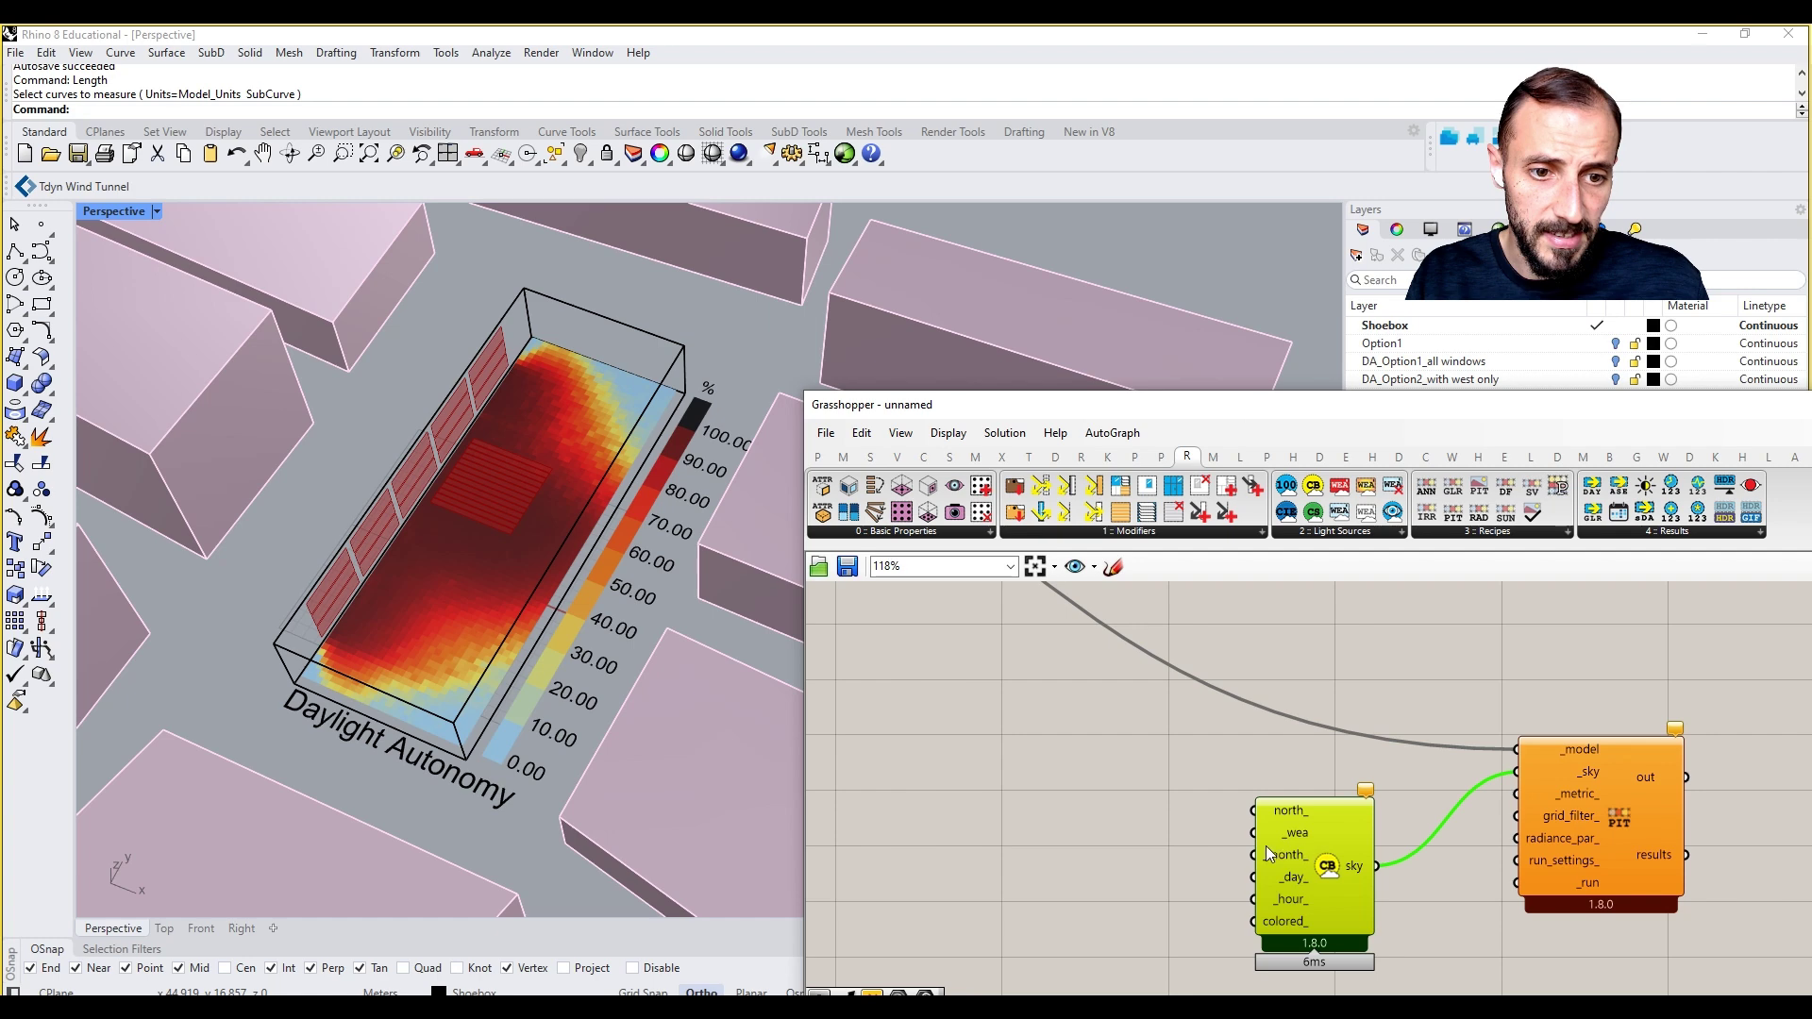
Step: Connect the wea output of the Wea From EPW component to the _wea input of the climate-based sky
scroll(1562, 847, down, 8)
scroll(1264, 803, up, 4)
right_drag(1326, 824, 1056, 822)
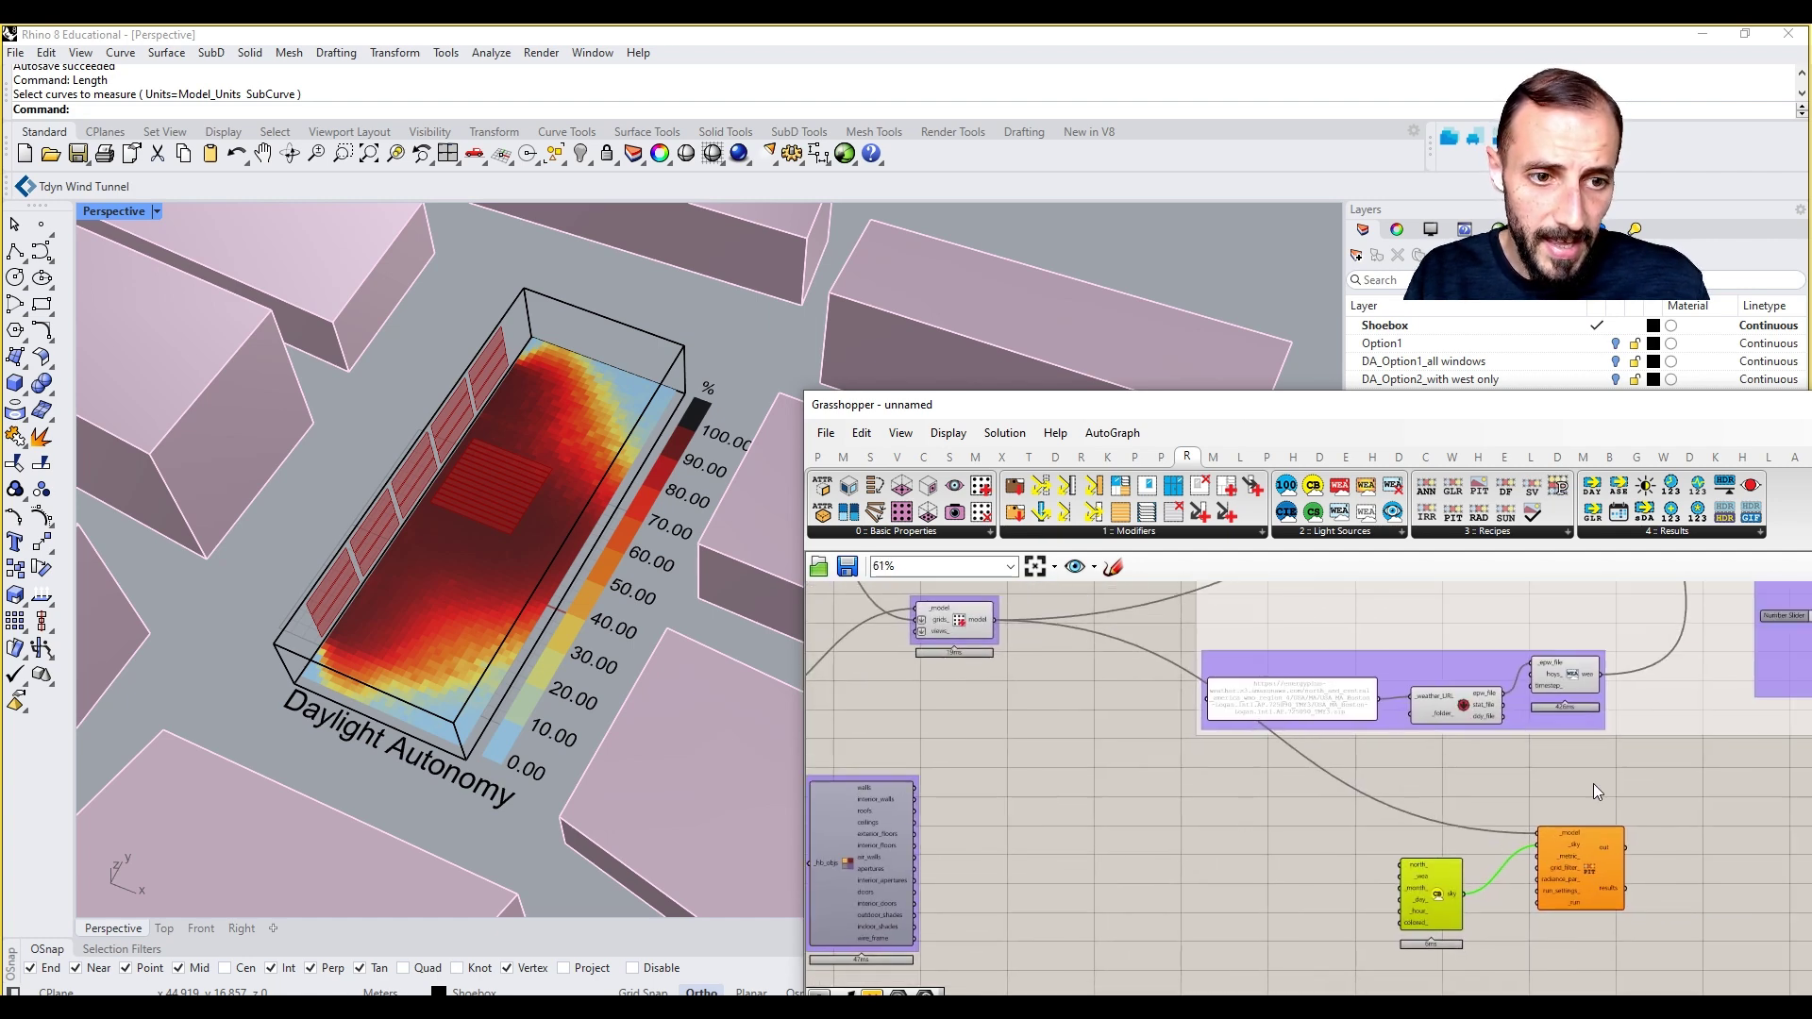
scroll(1529, 726, up, 1)
drag(1552, 660, 1318, 897)
scroll(1326, 861, up, 1)
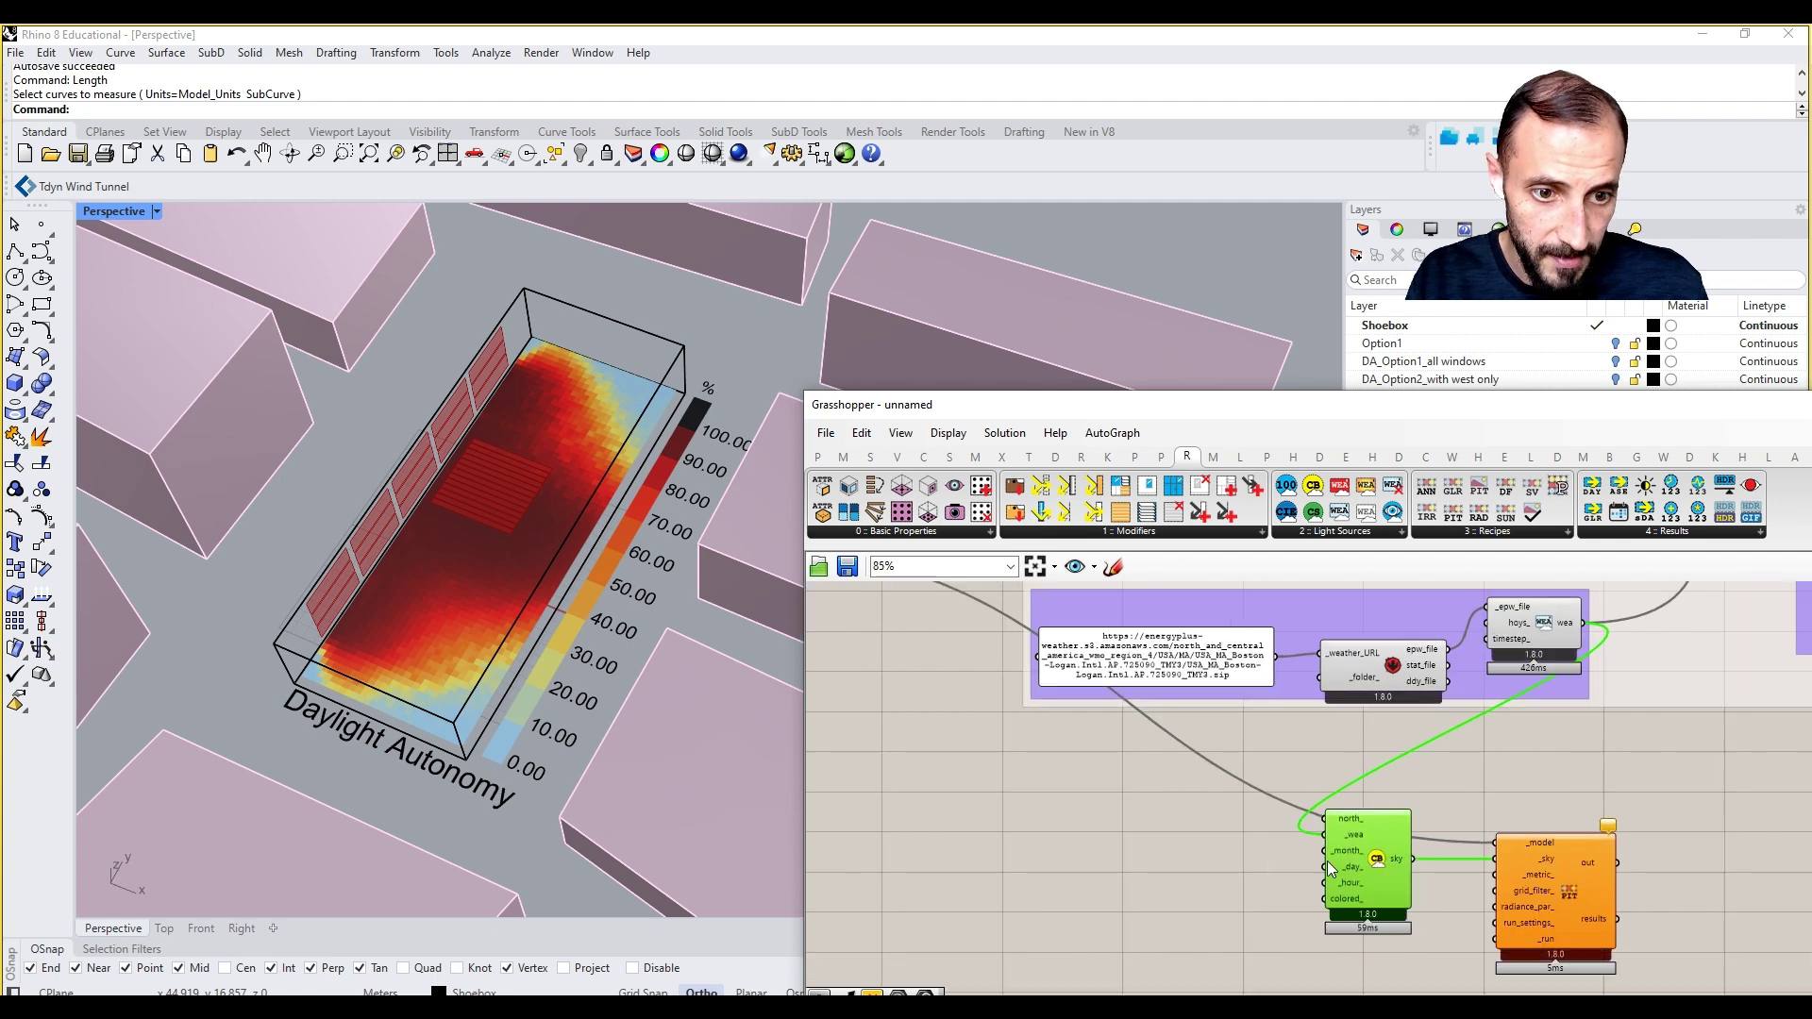
Step: Create a number slider with the value 21 and connect it to the sky's _day_ input
double_click(1217, 847)
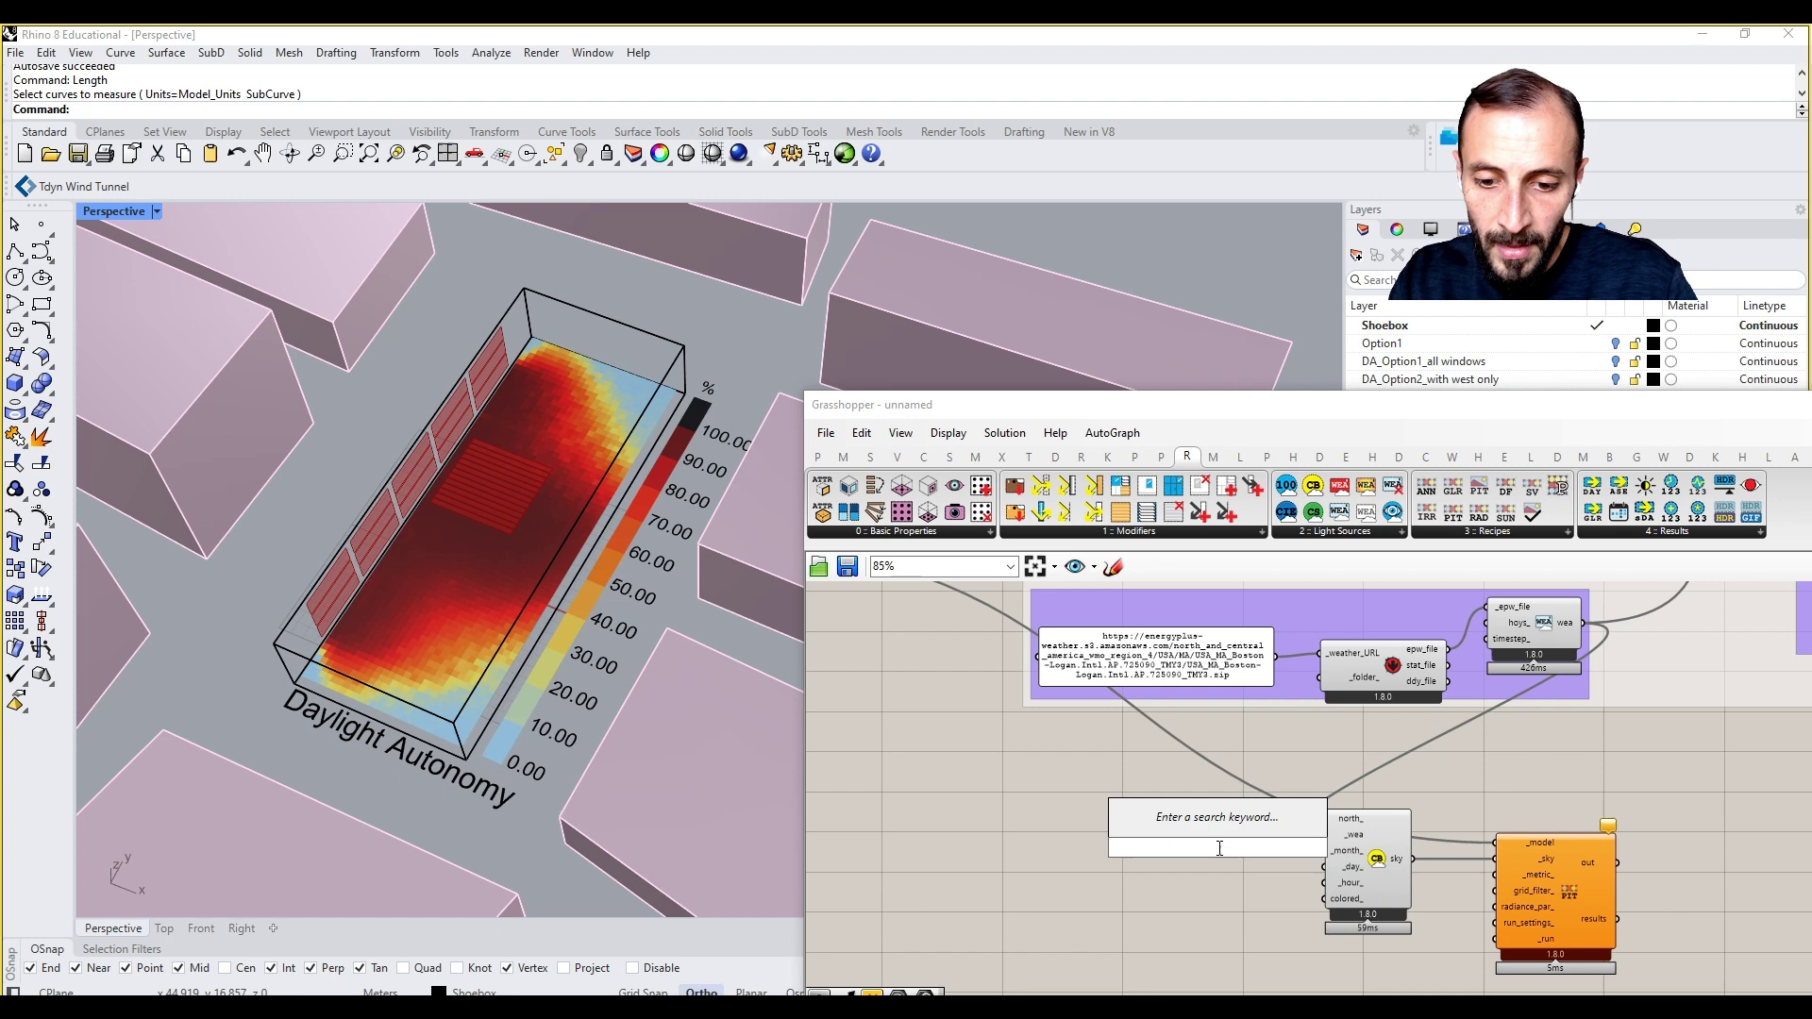
text(21)
key(Return)
scroll(1218, 848, up, 2)
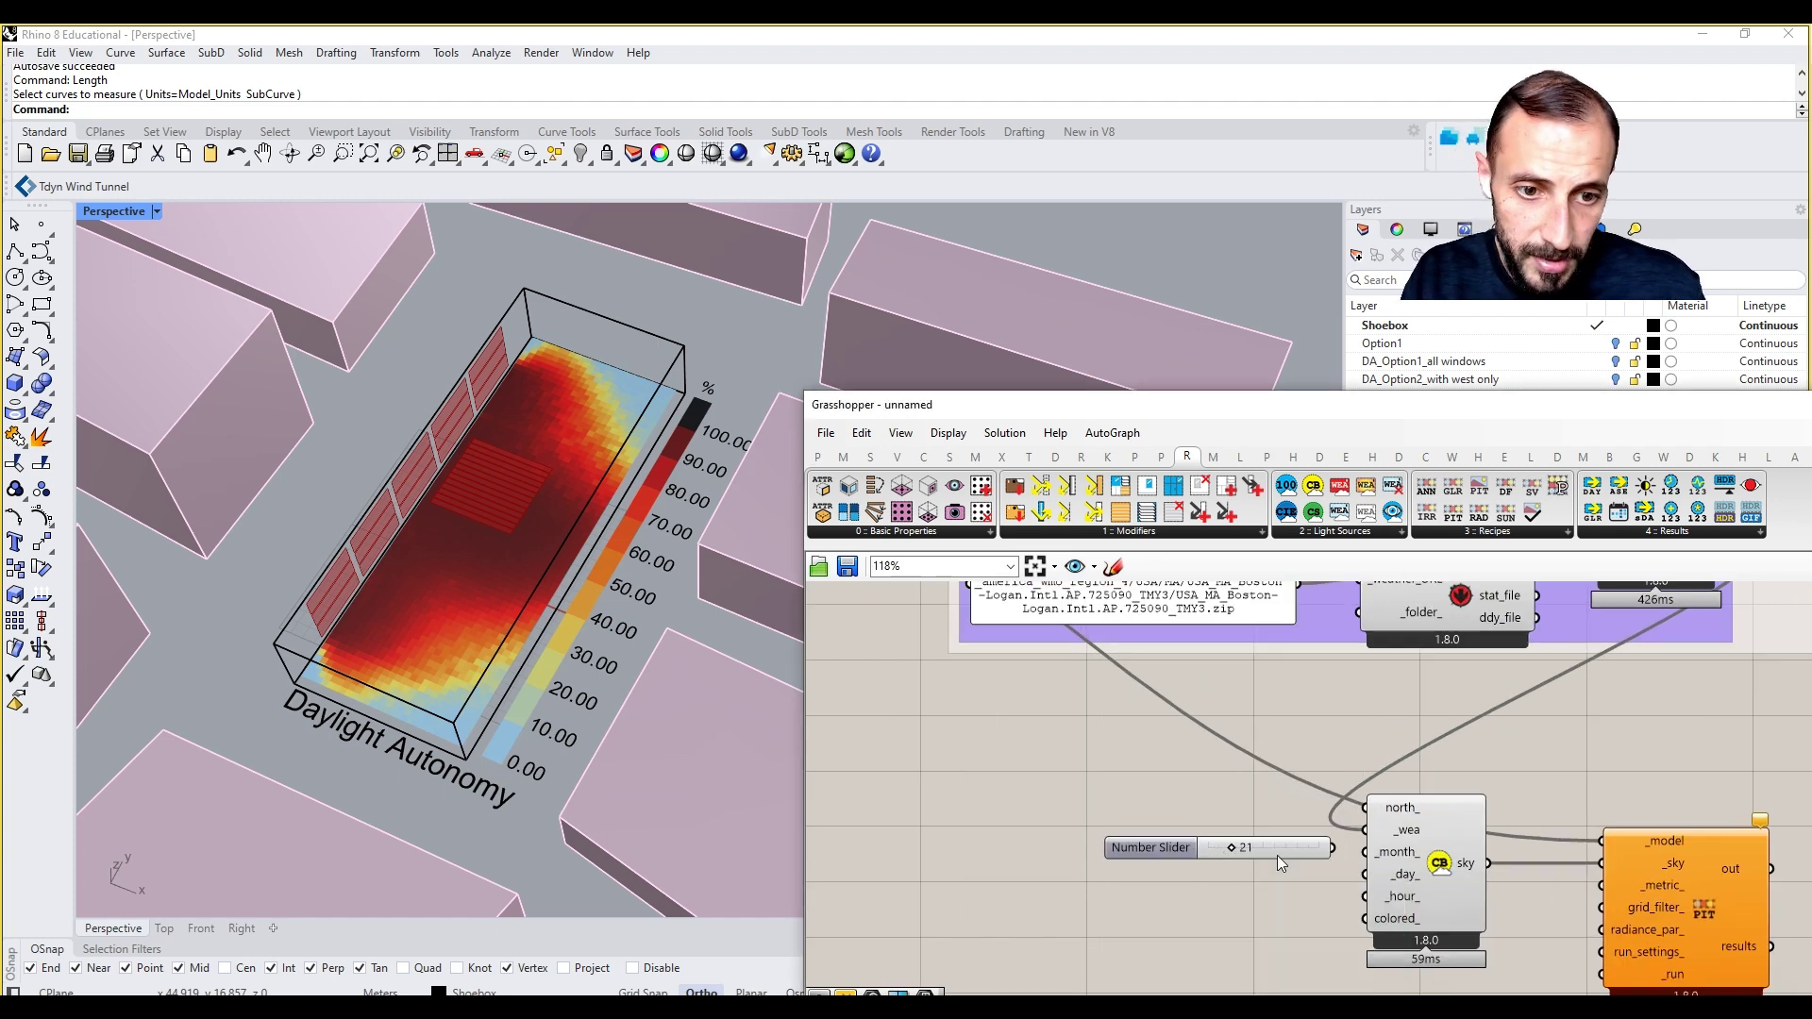
drag(1301, 839, 1365, 875)
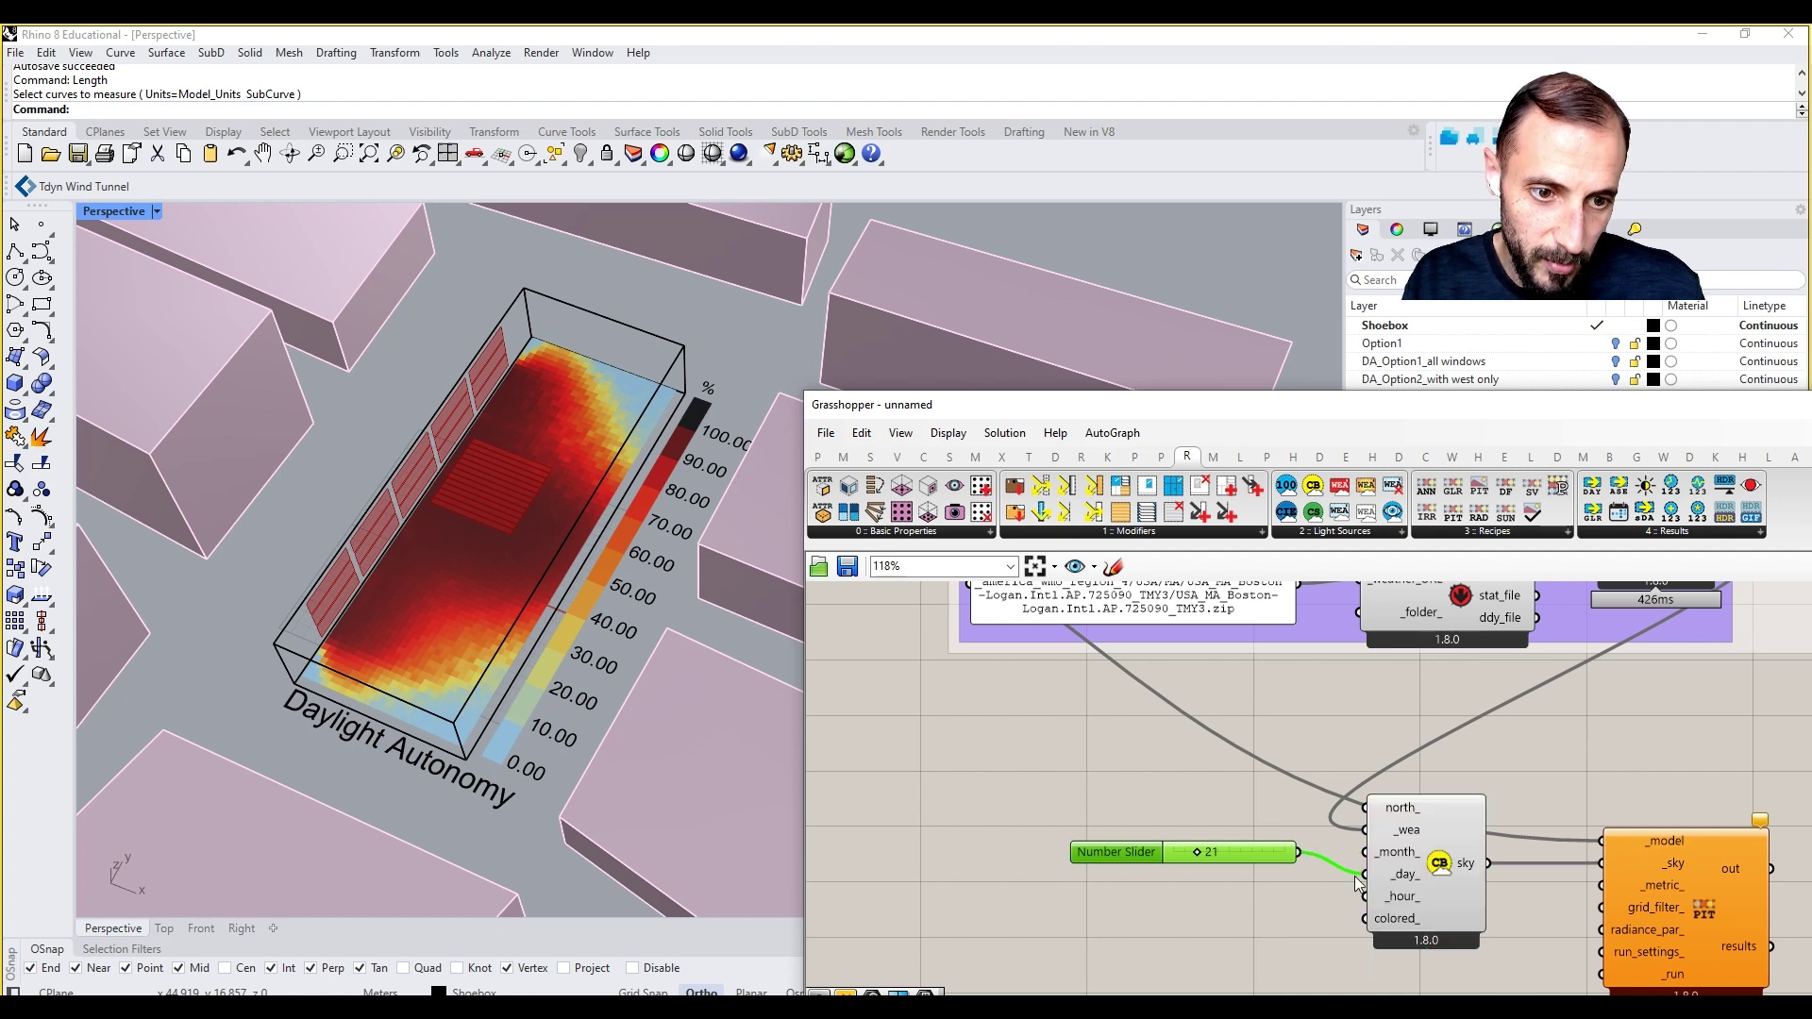
Step: Create a number slider with the value 12 above the day slider and connect it to the sky's _month_ input
click(1278, 914)
double_click(1277, 914)
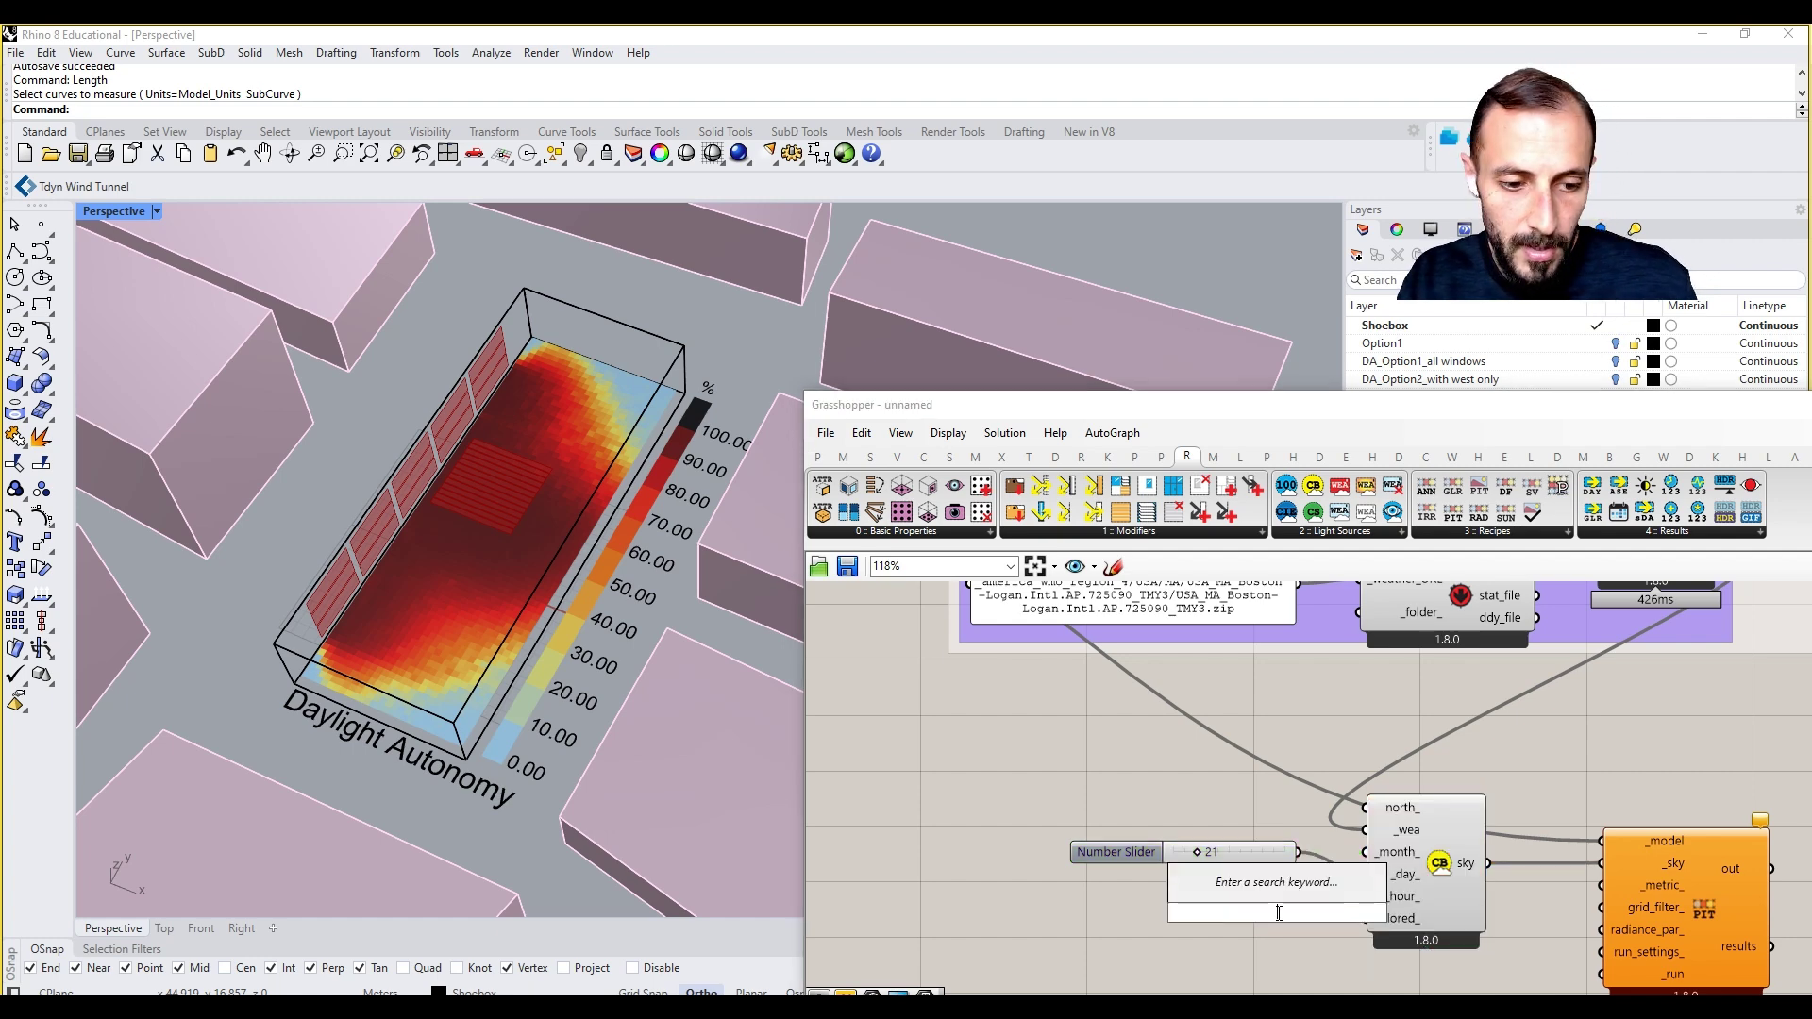
text(12)
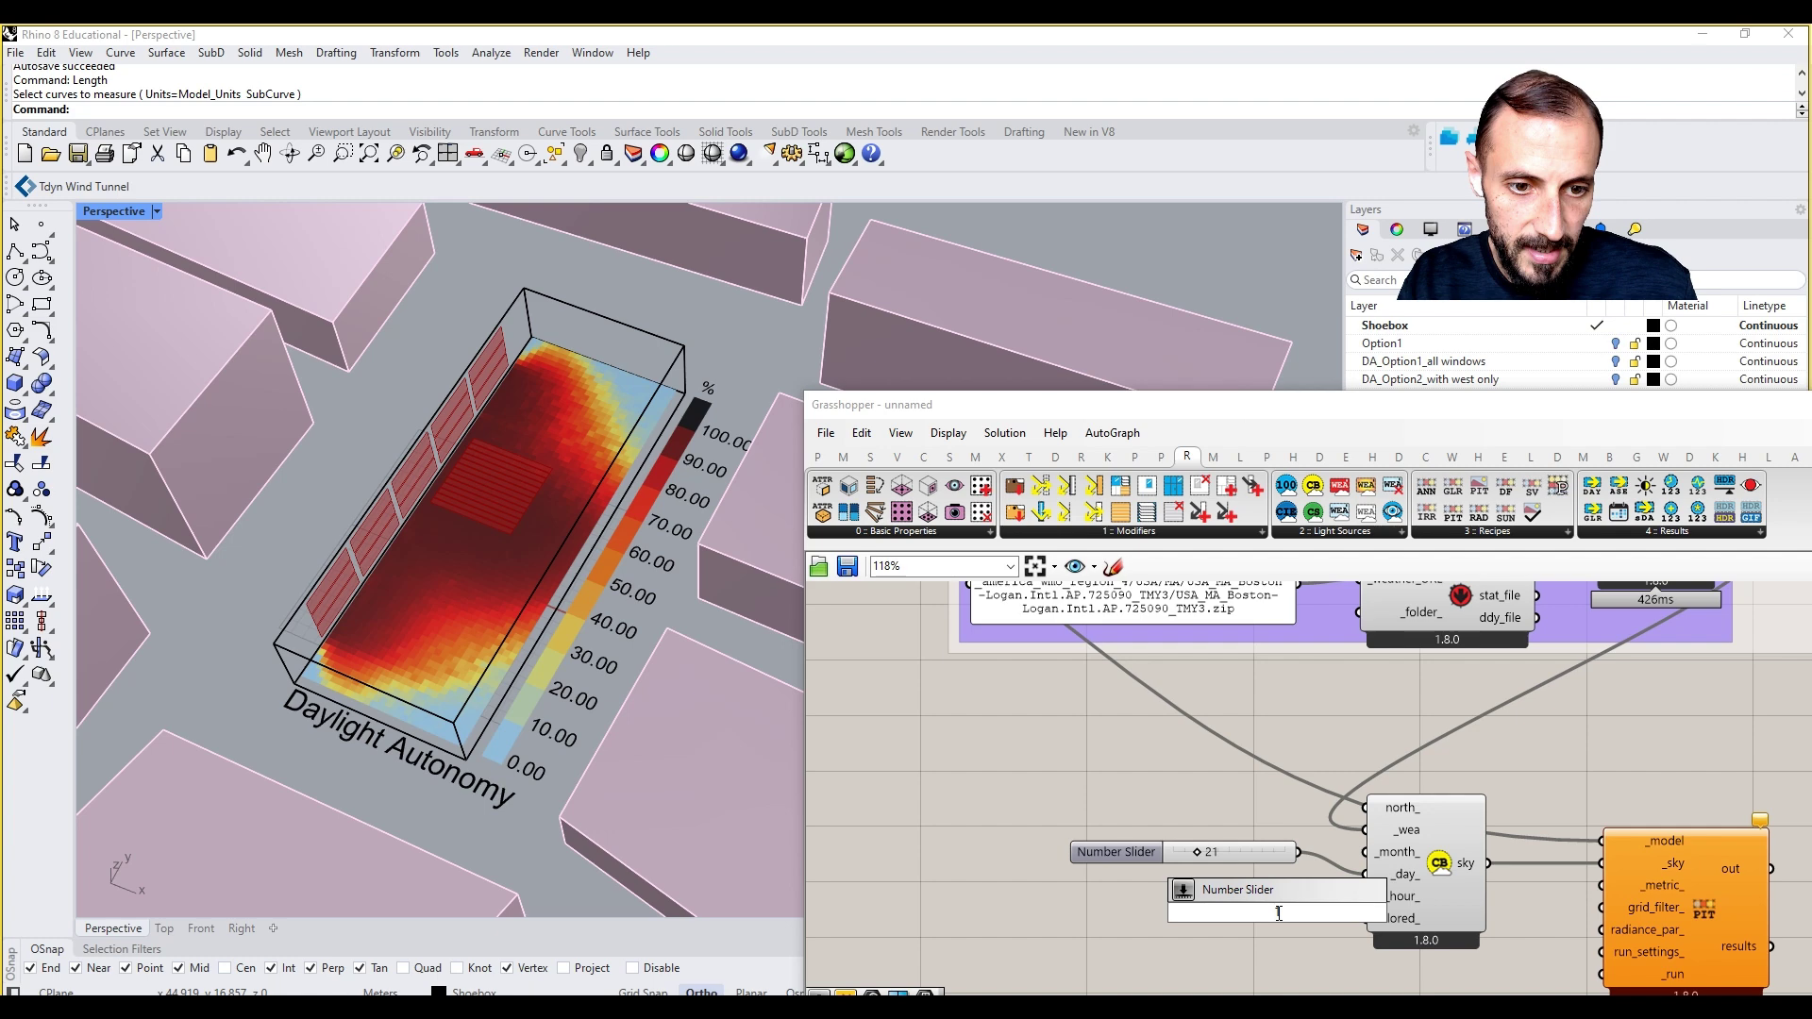
click(1277, 914)
mouse_move(1260, 885)
mouse_down()
mouse_move(1211, 825)
mouse_move(1253, 854)
mouse_up()
Step: Create a number slider with the value 15 below the day slider and connect it to the sky's _hour_ input
double_click(1242, 921)
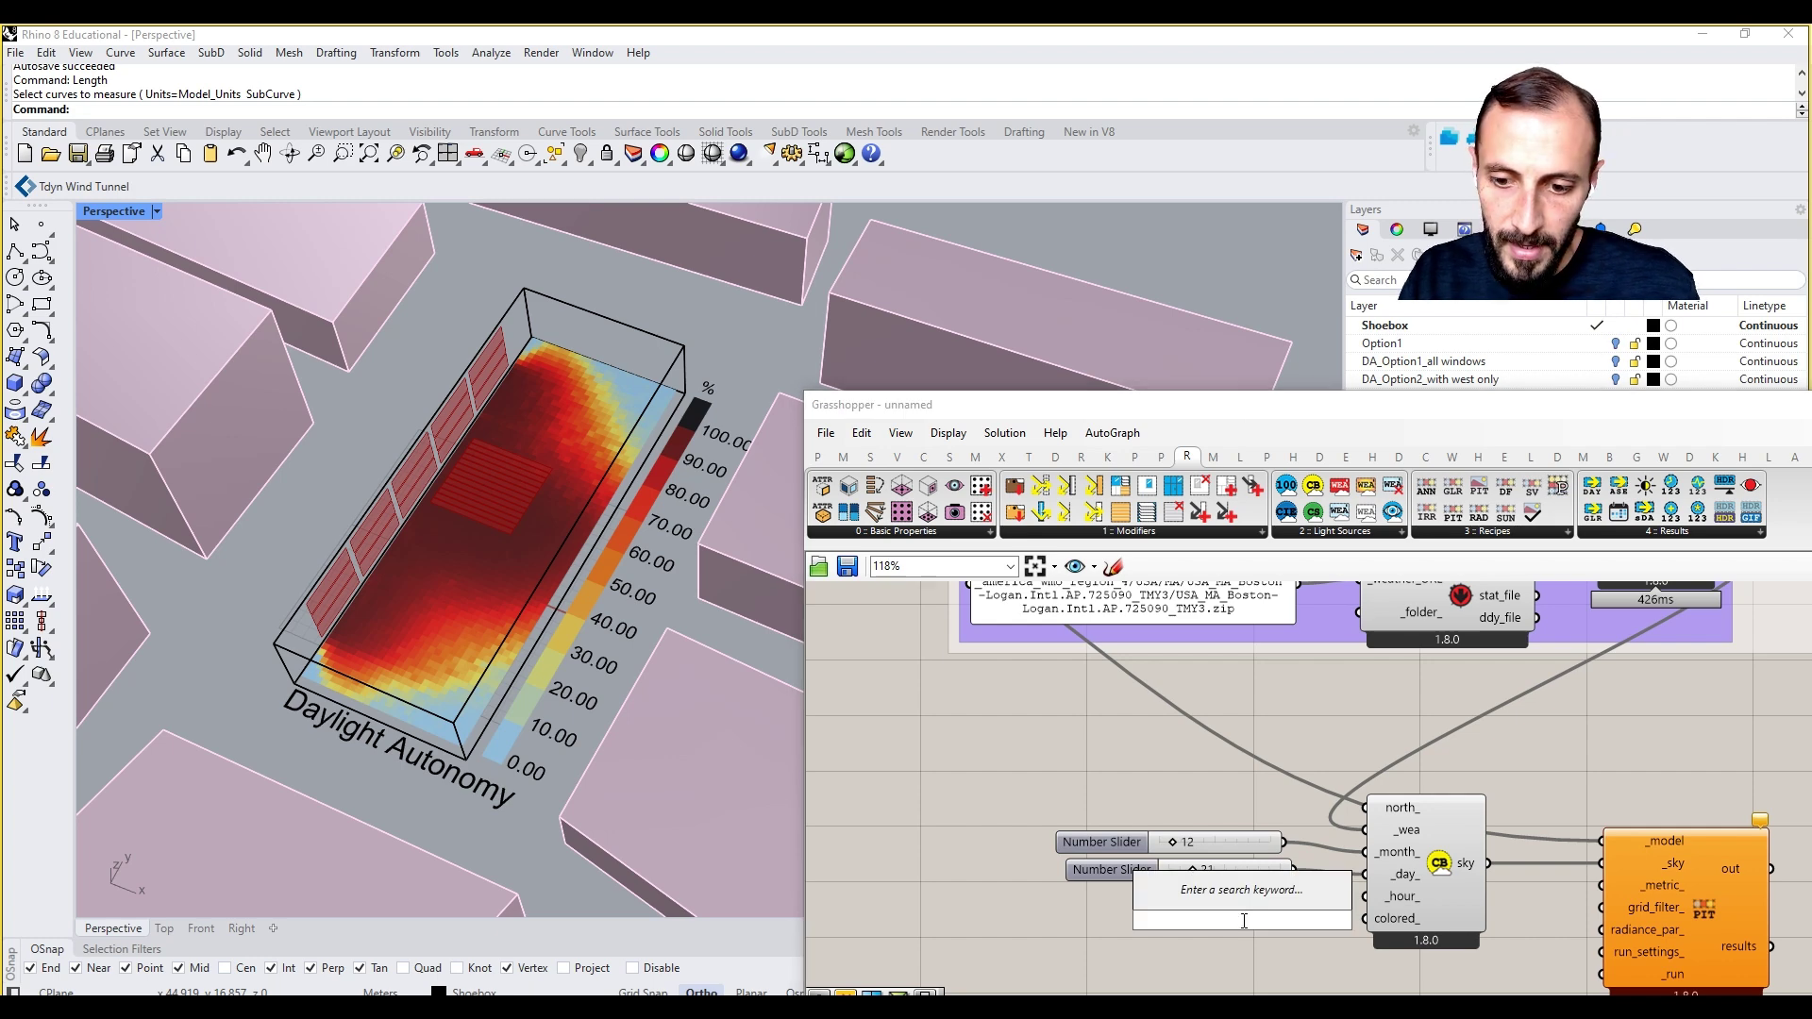
text(15)
key(Return)
drag(1294, 923, 1366, 896)
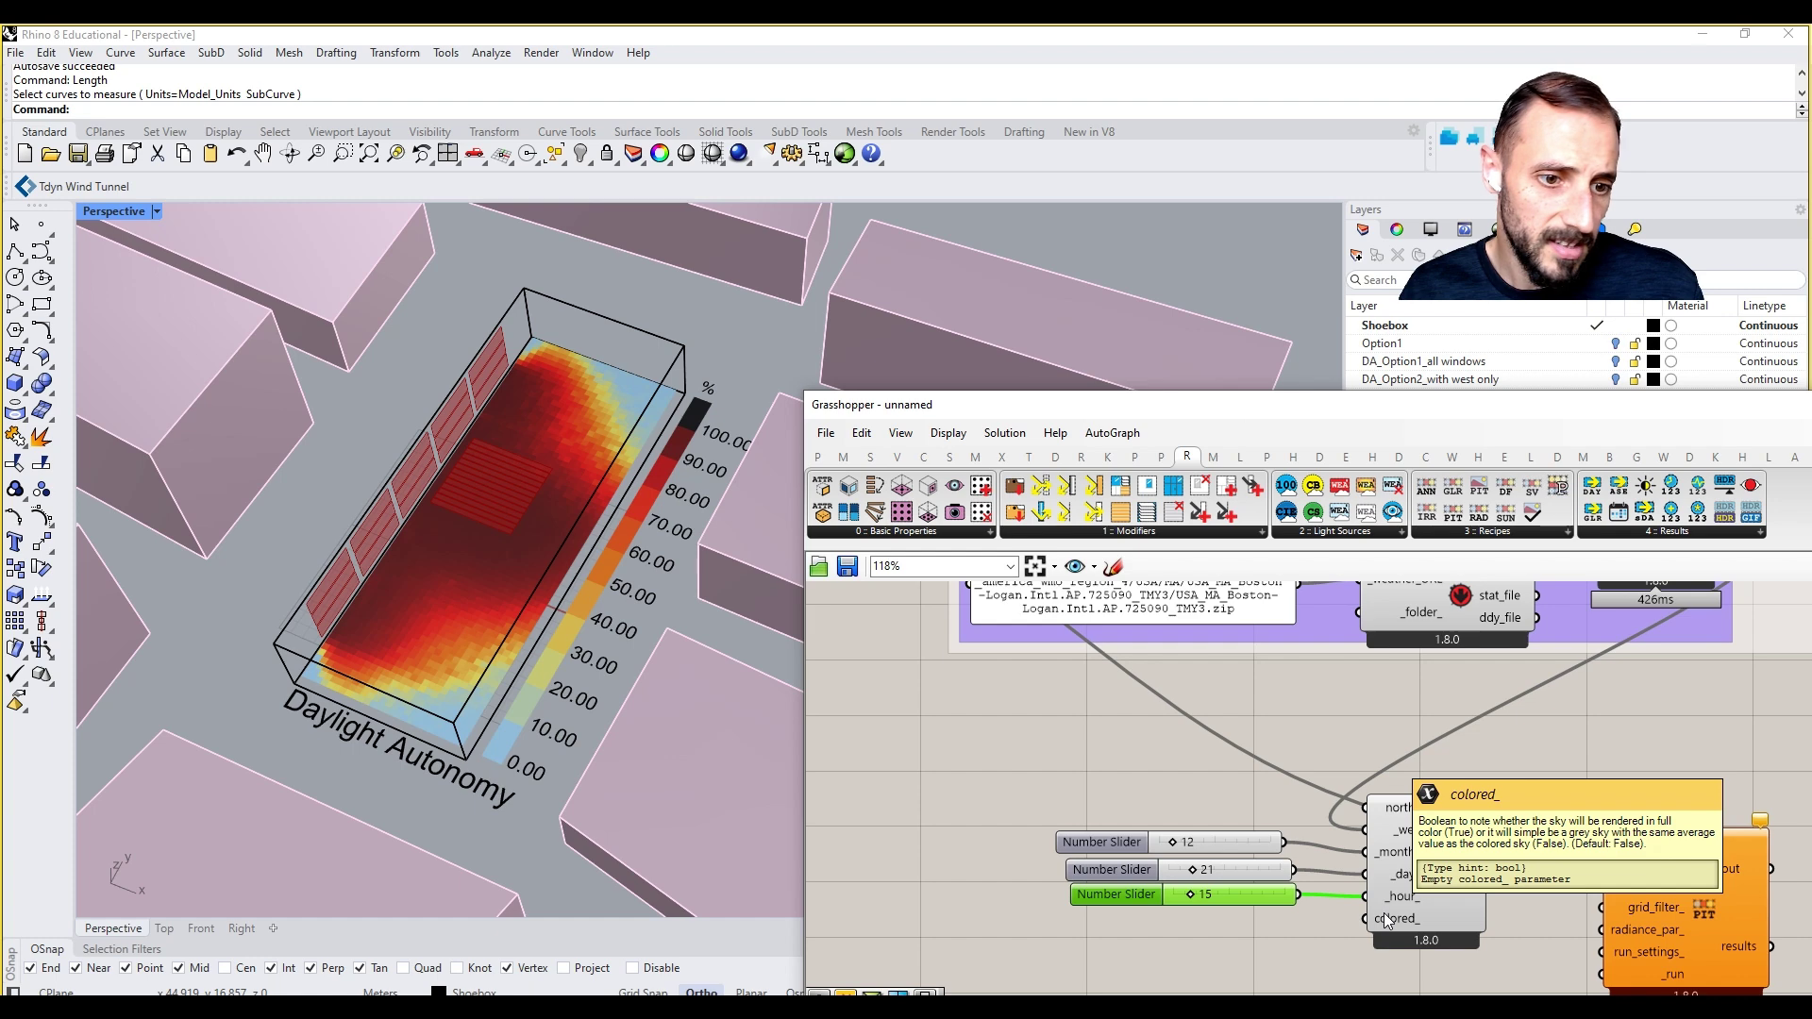
Step: Move the three sliders, the sky and the recipe together farther to the right of the weather group
right_drag(1412, 876, 1330, 873)
right_drag(1445, 821, 1221, 797)
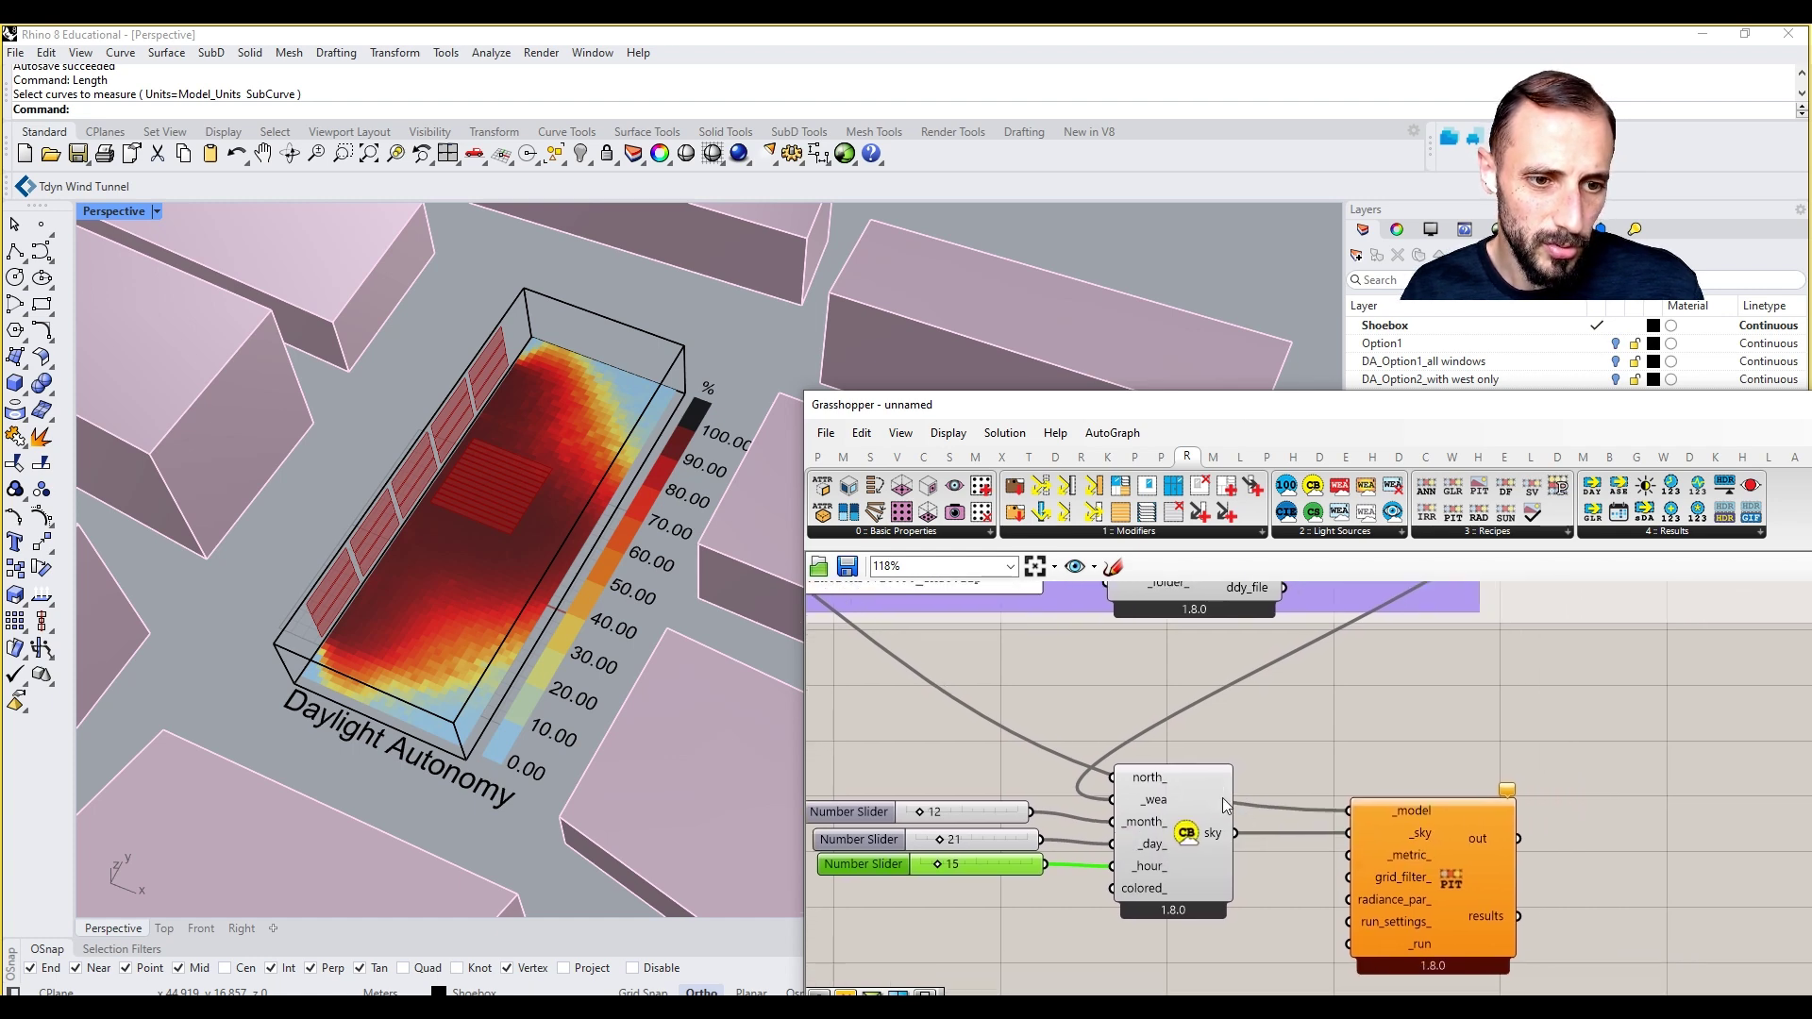
scroll(1436, 800, down, 3)
drag(1423, 777, 1044, 892)
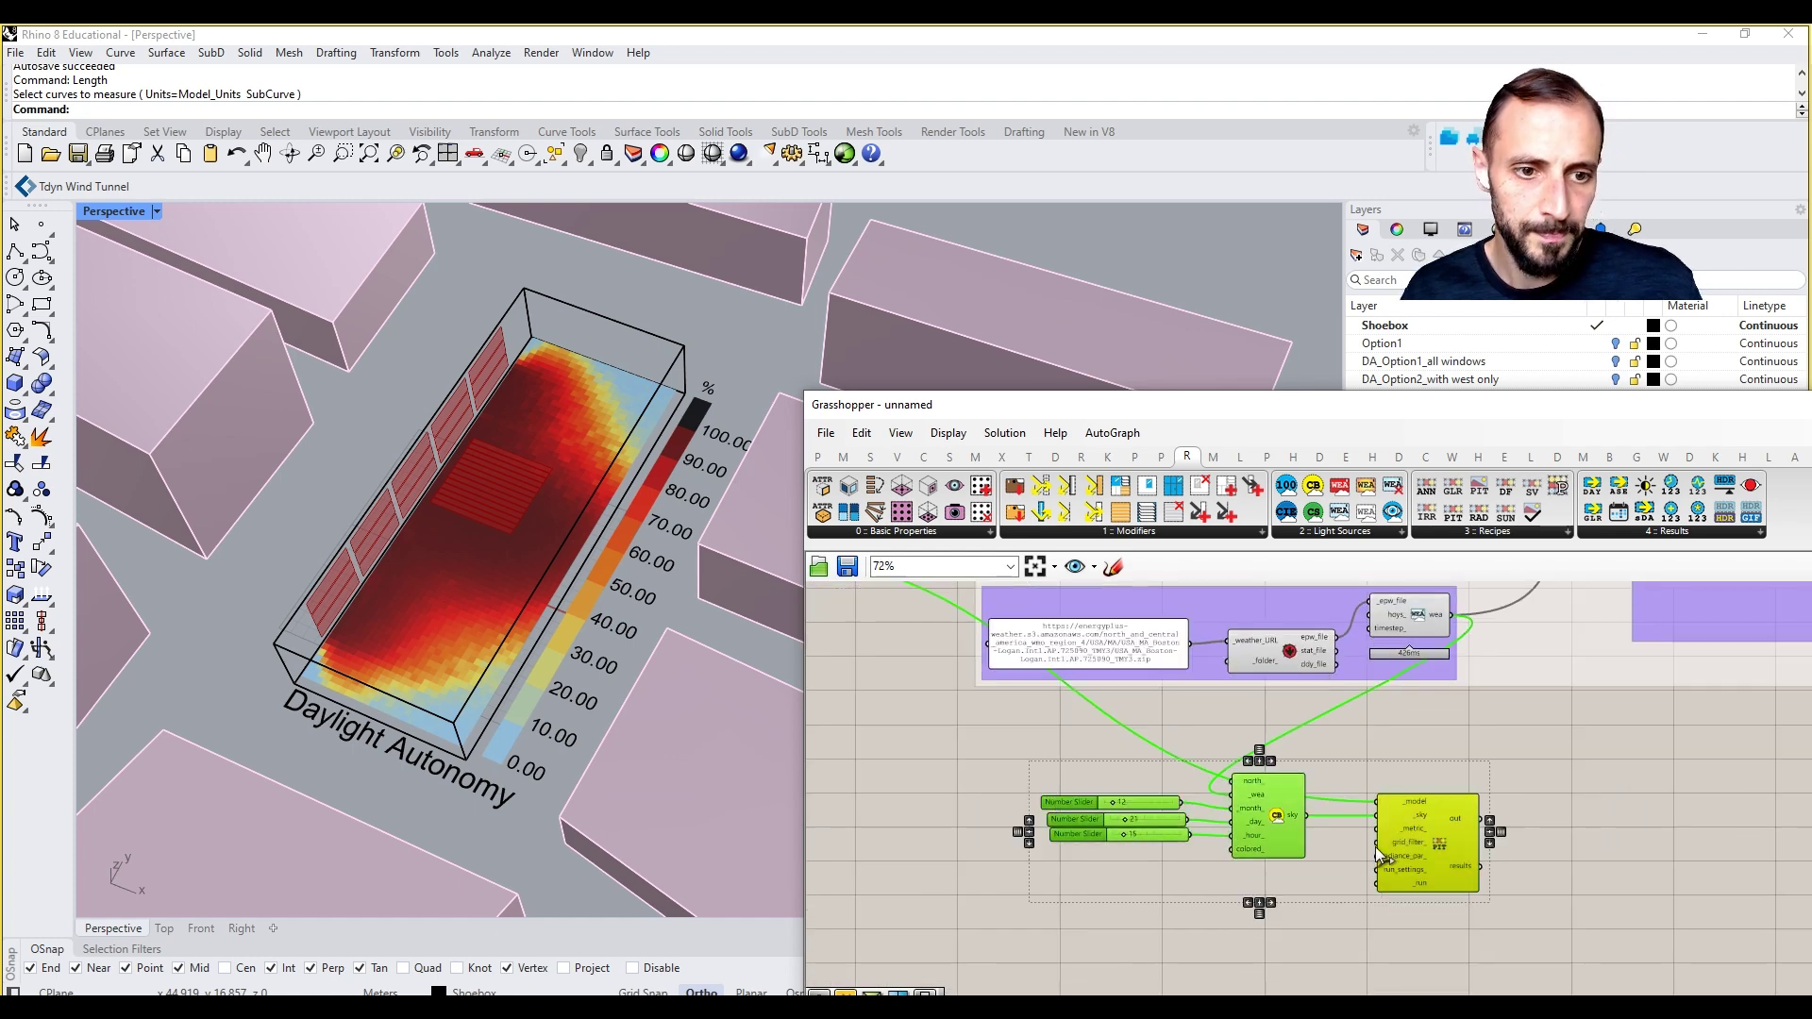
drag(1385, 858, 1733, 861)
right_drag(1711, 834, 1504, 814)
click(1561, 742)
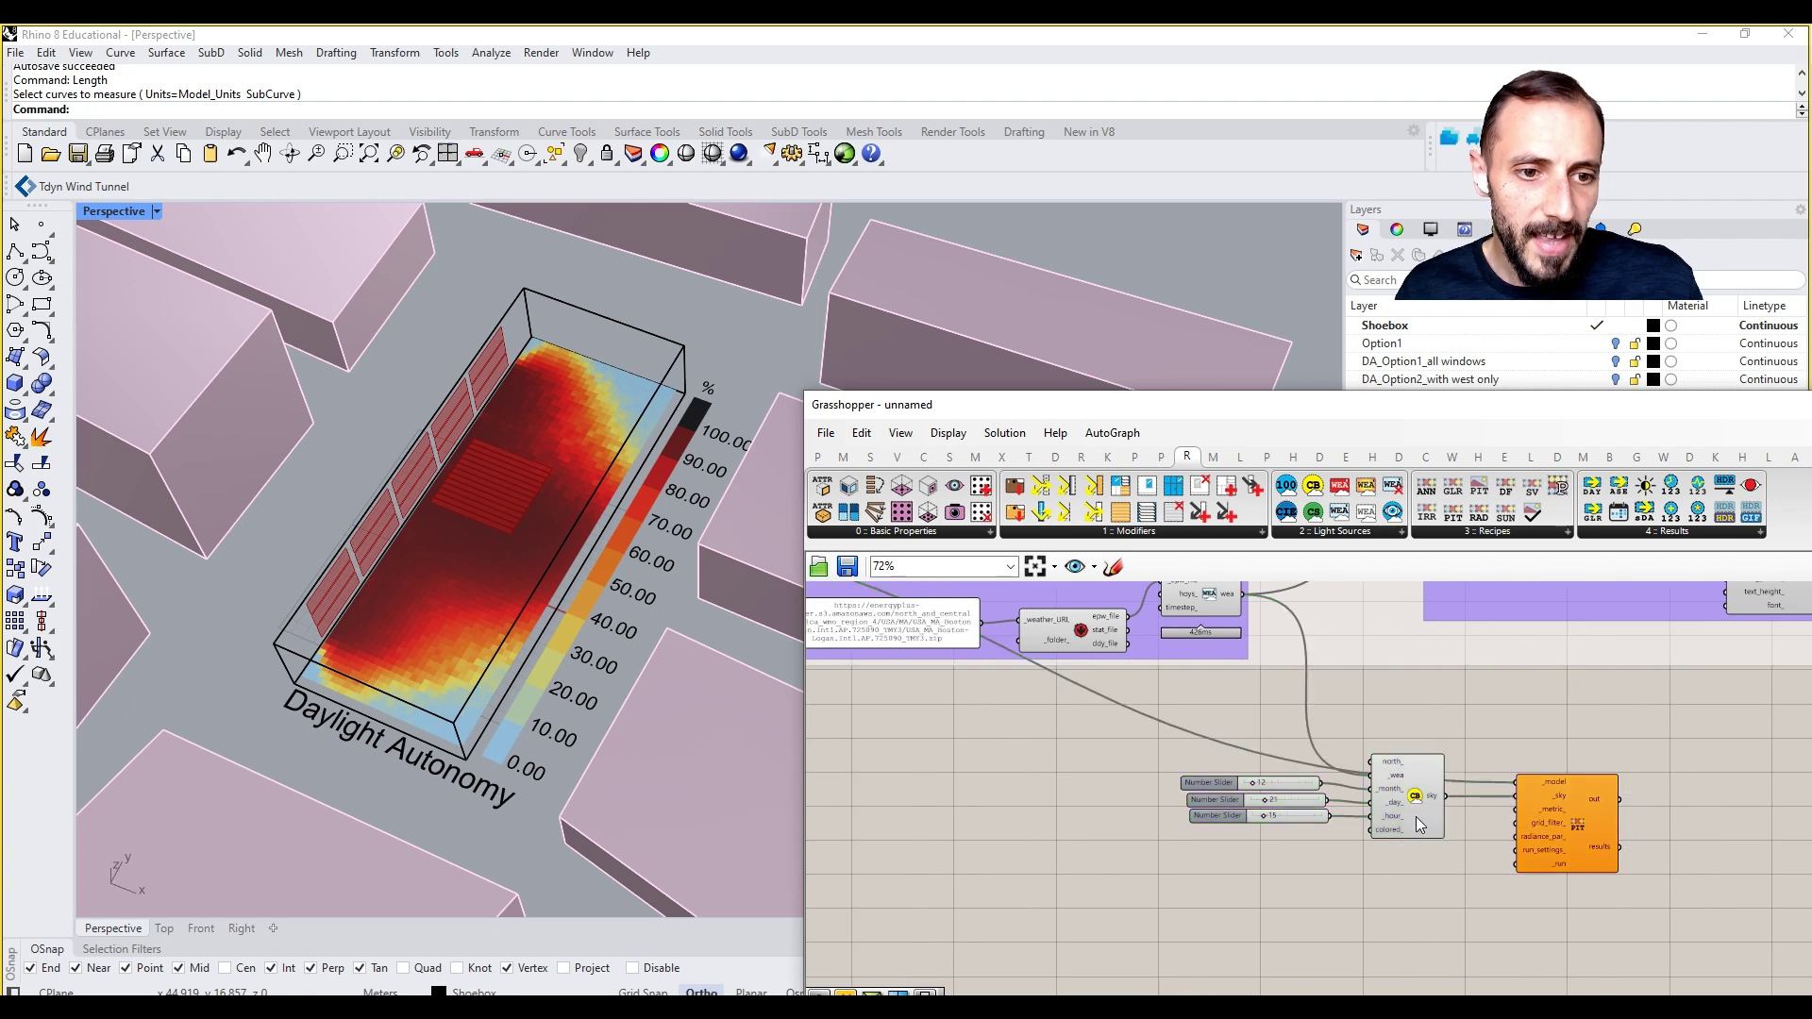
mouse_move(1416, 817)
mouse_down()
mouse_move(1442, 793)
mouse_move(1440, 823)
mouse_up()
right_drag(1266, 853, 1354, 855)
Step: Route the model wire to the recipe through two Data parameters, one below the model component and one above the sky
scroll(1353, 855, down, 3)
scroll(1011, 719, up, 2)
double_click(897, 699)
text(data)
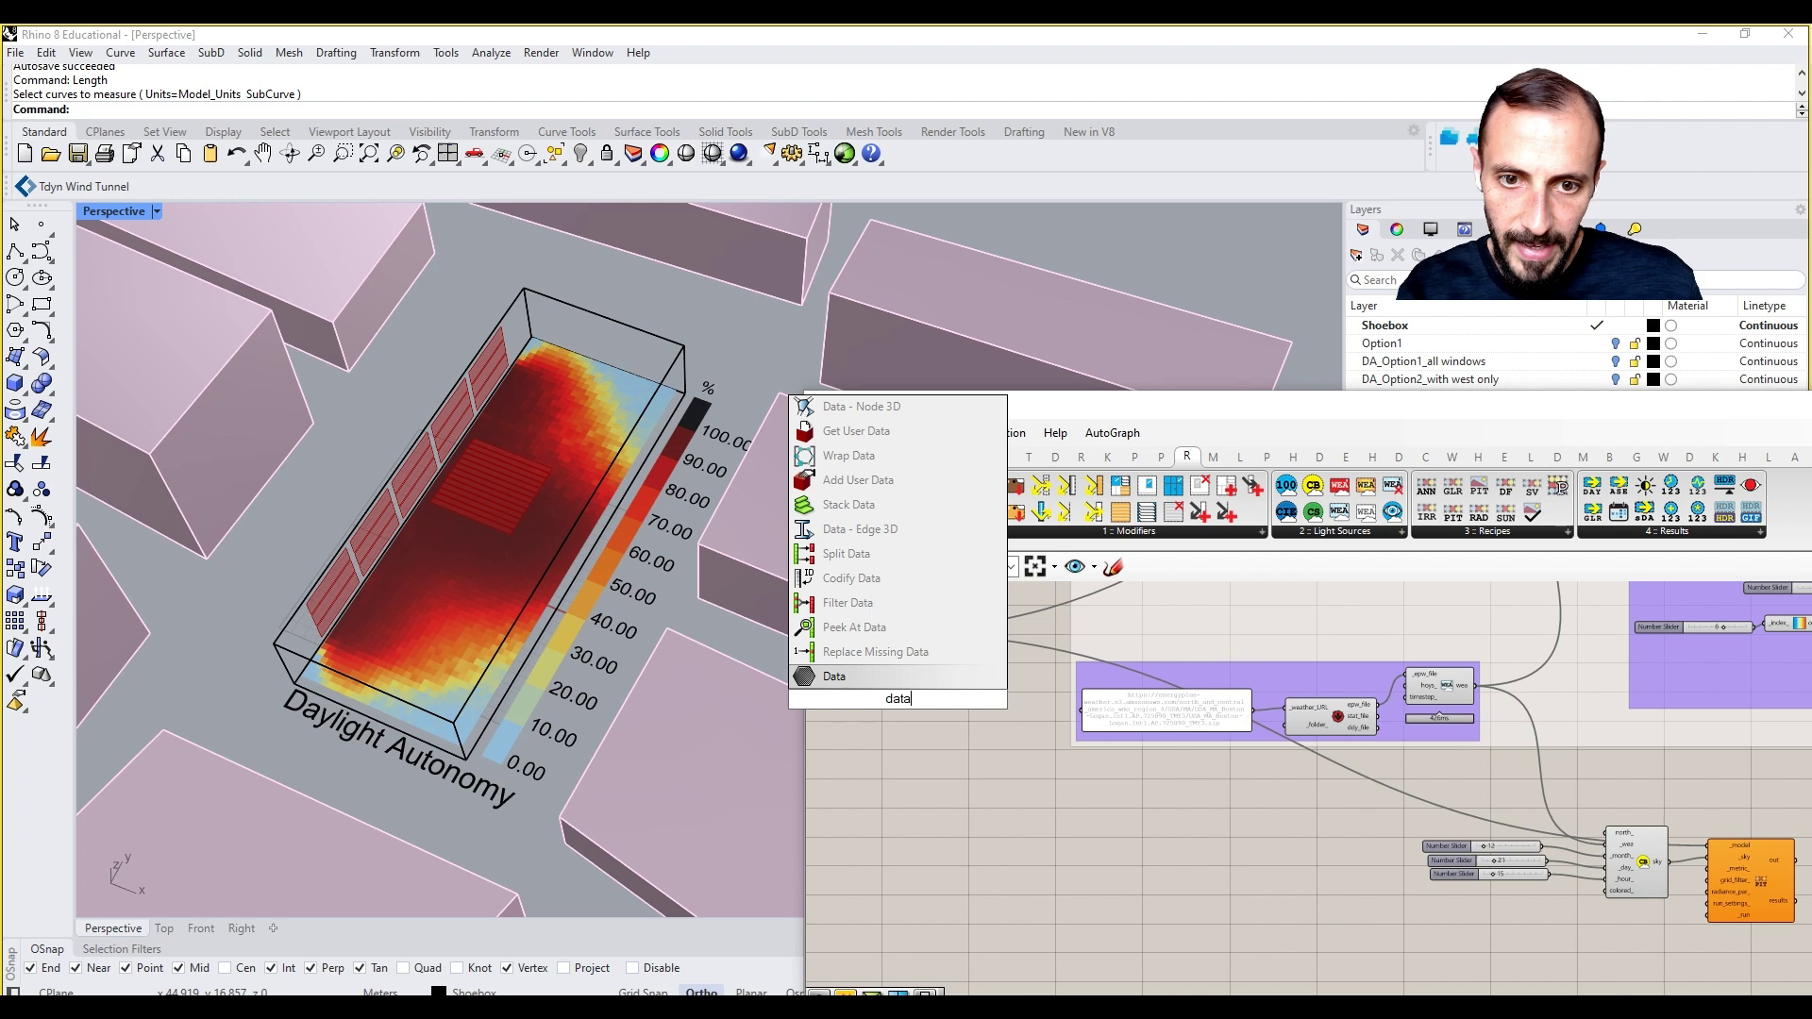
click(887, 676)
drag(867, 631, 1708, 844)
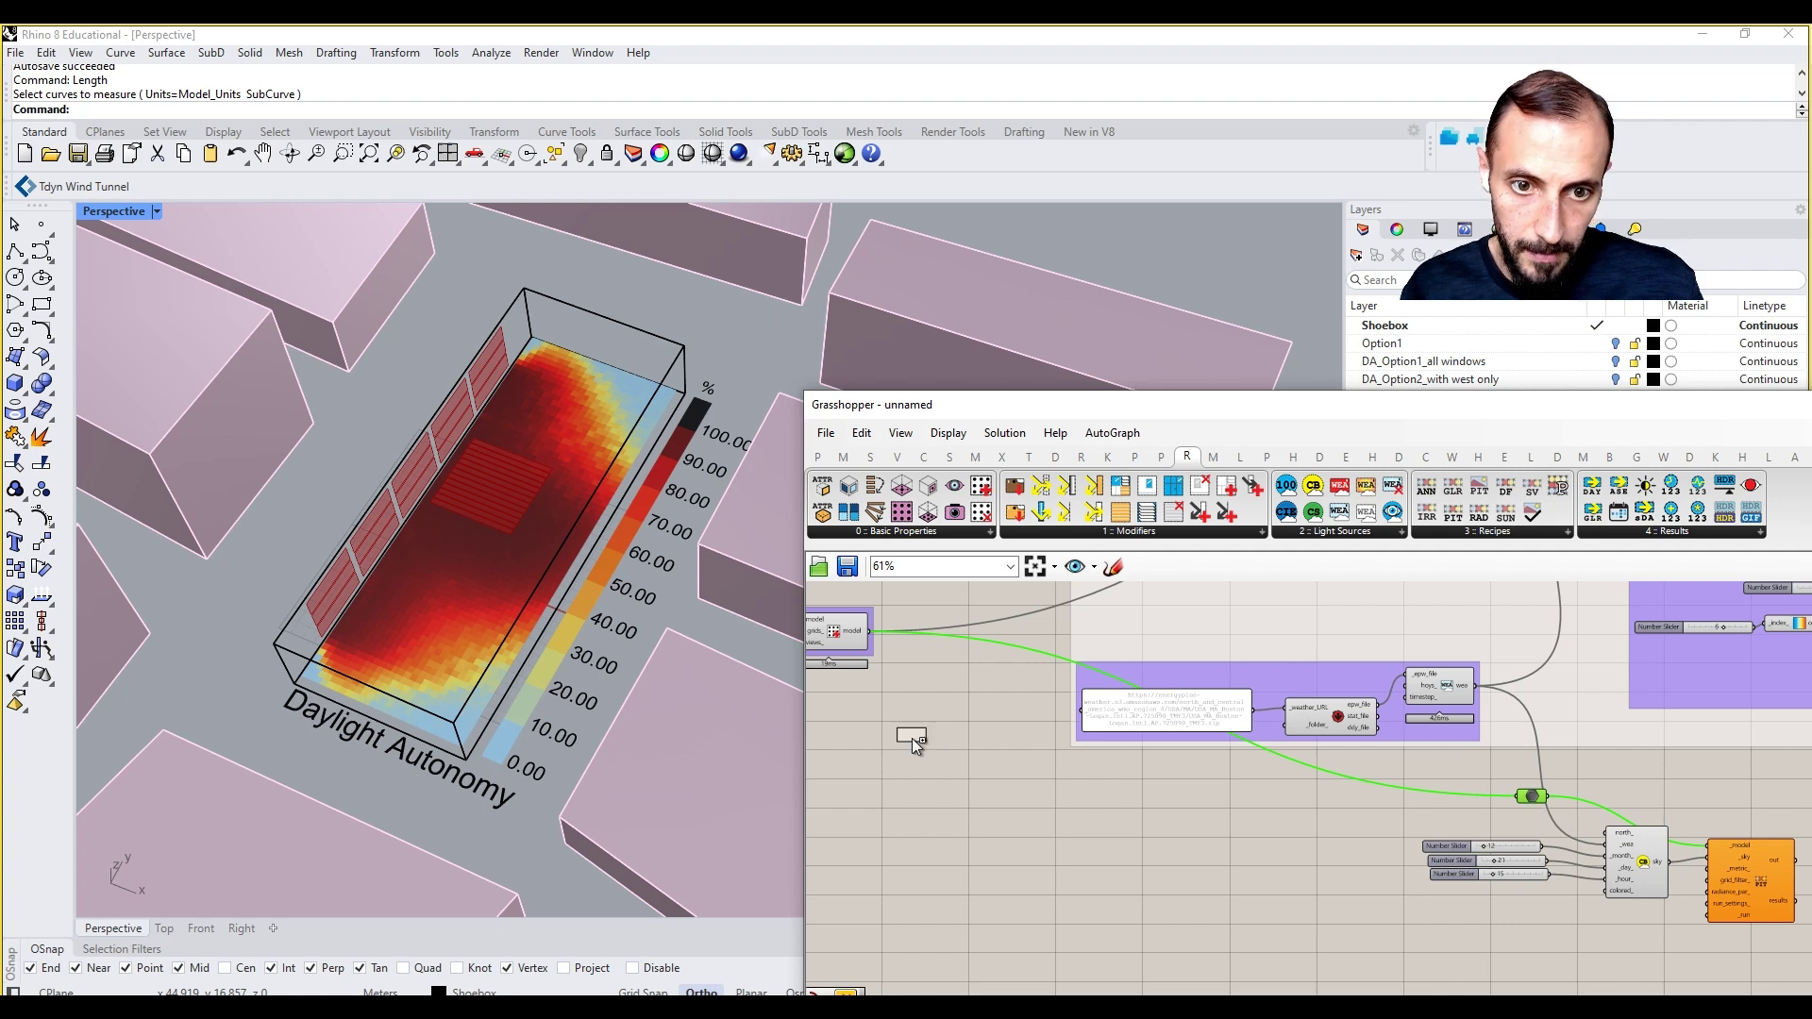
alt+drag(911, 738, 1519, 797)
drag(910, 731, 915, 774)
click(1342, 874)
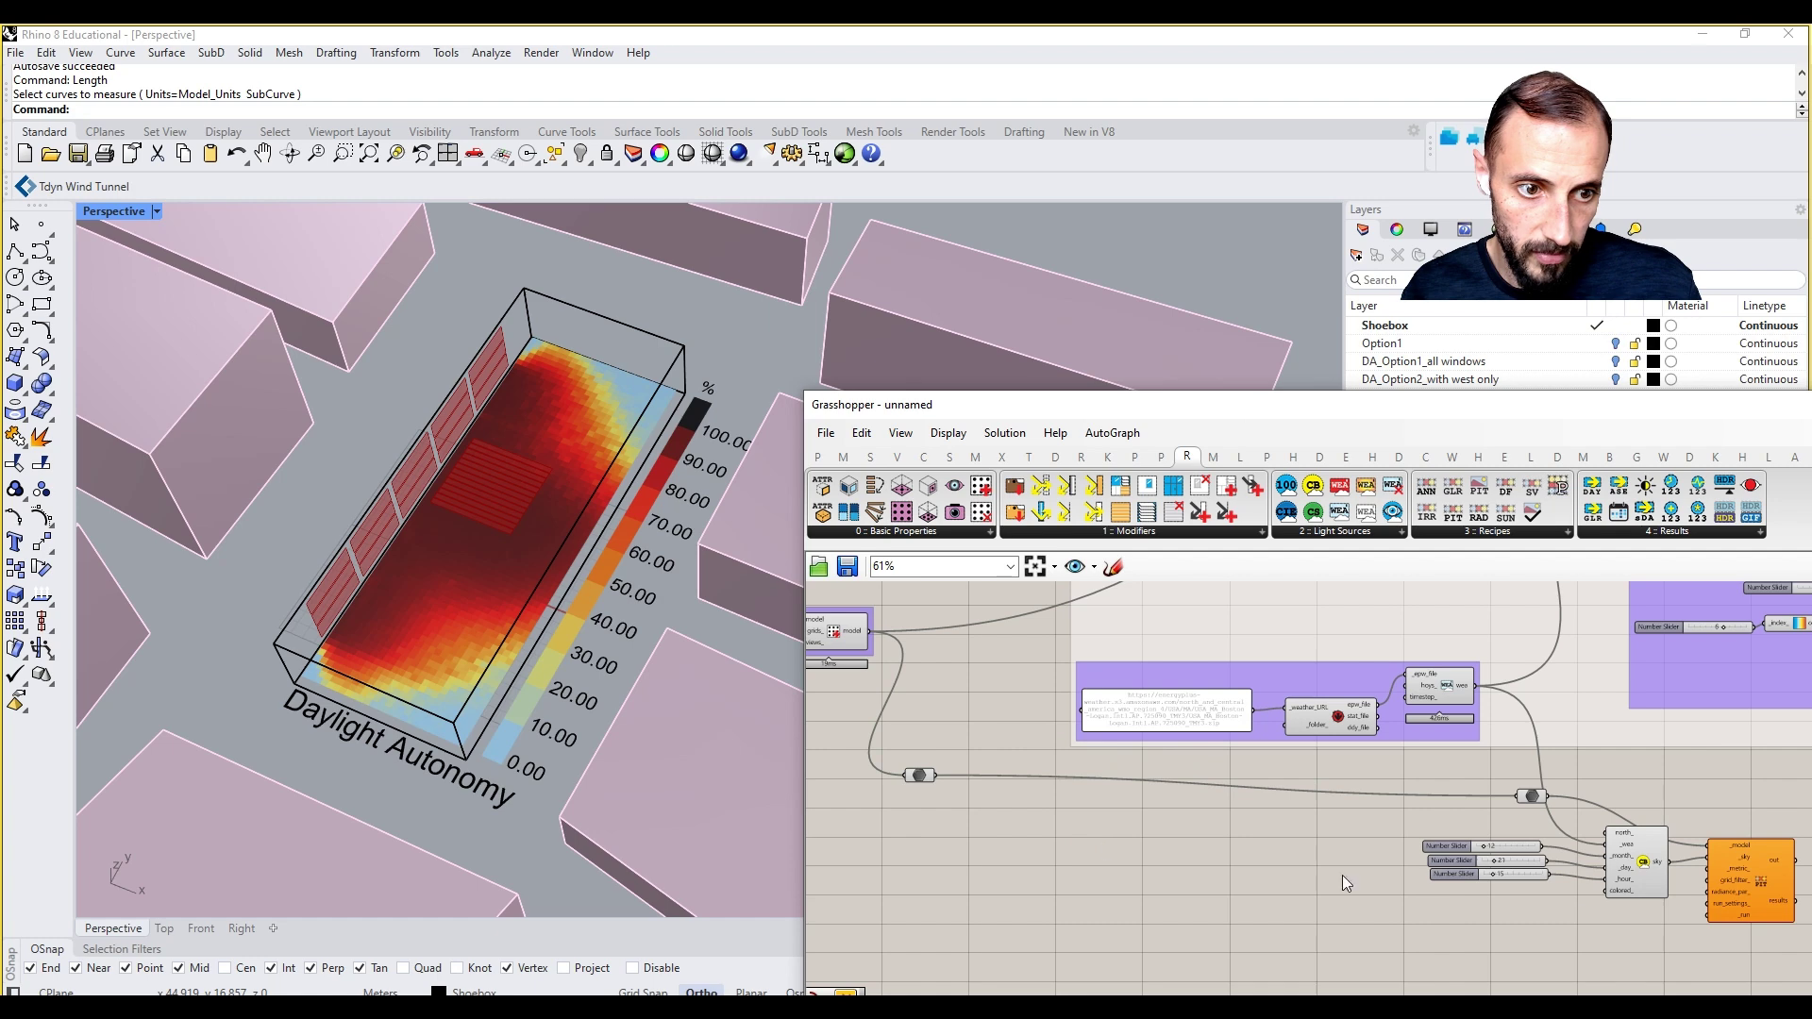
Step: Move the point-in-time recipe slightly up and away from the climate-based sky component
right_drag(1610, 872, 1476, 828)
drag(1637, 843, 1663, 819)
right_drag(1633, 835, 1482, 814)
scroll(1482, 814, up, 2)
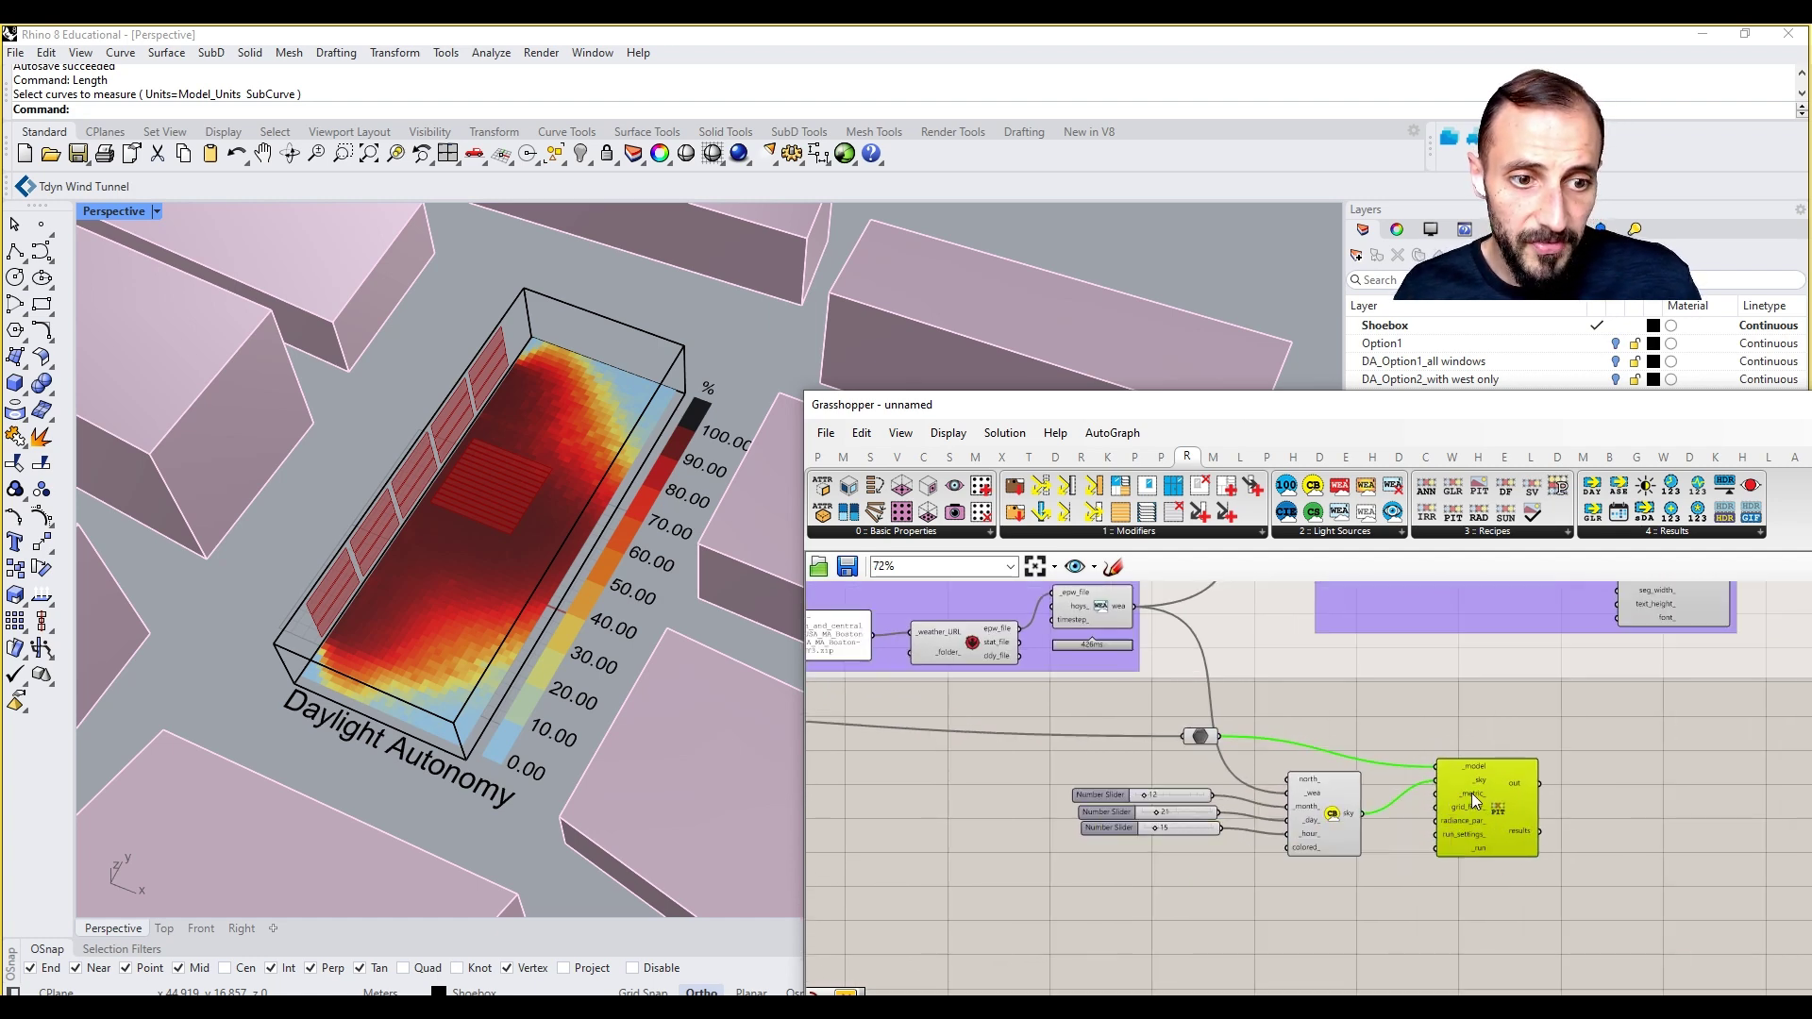
Step: Check the recipe's _metric_ input and shift the recipe farther from the sky component to make room for inputs
right_click(1470, 792)
click(1370, 908)
scroll(1473, 791, up, 3)
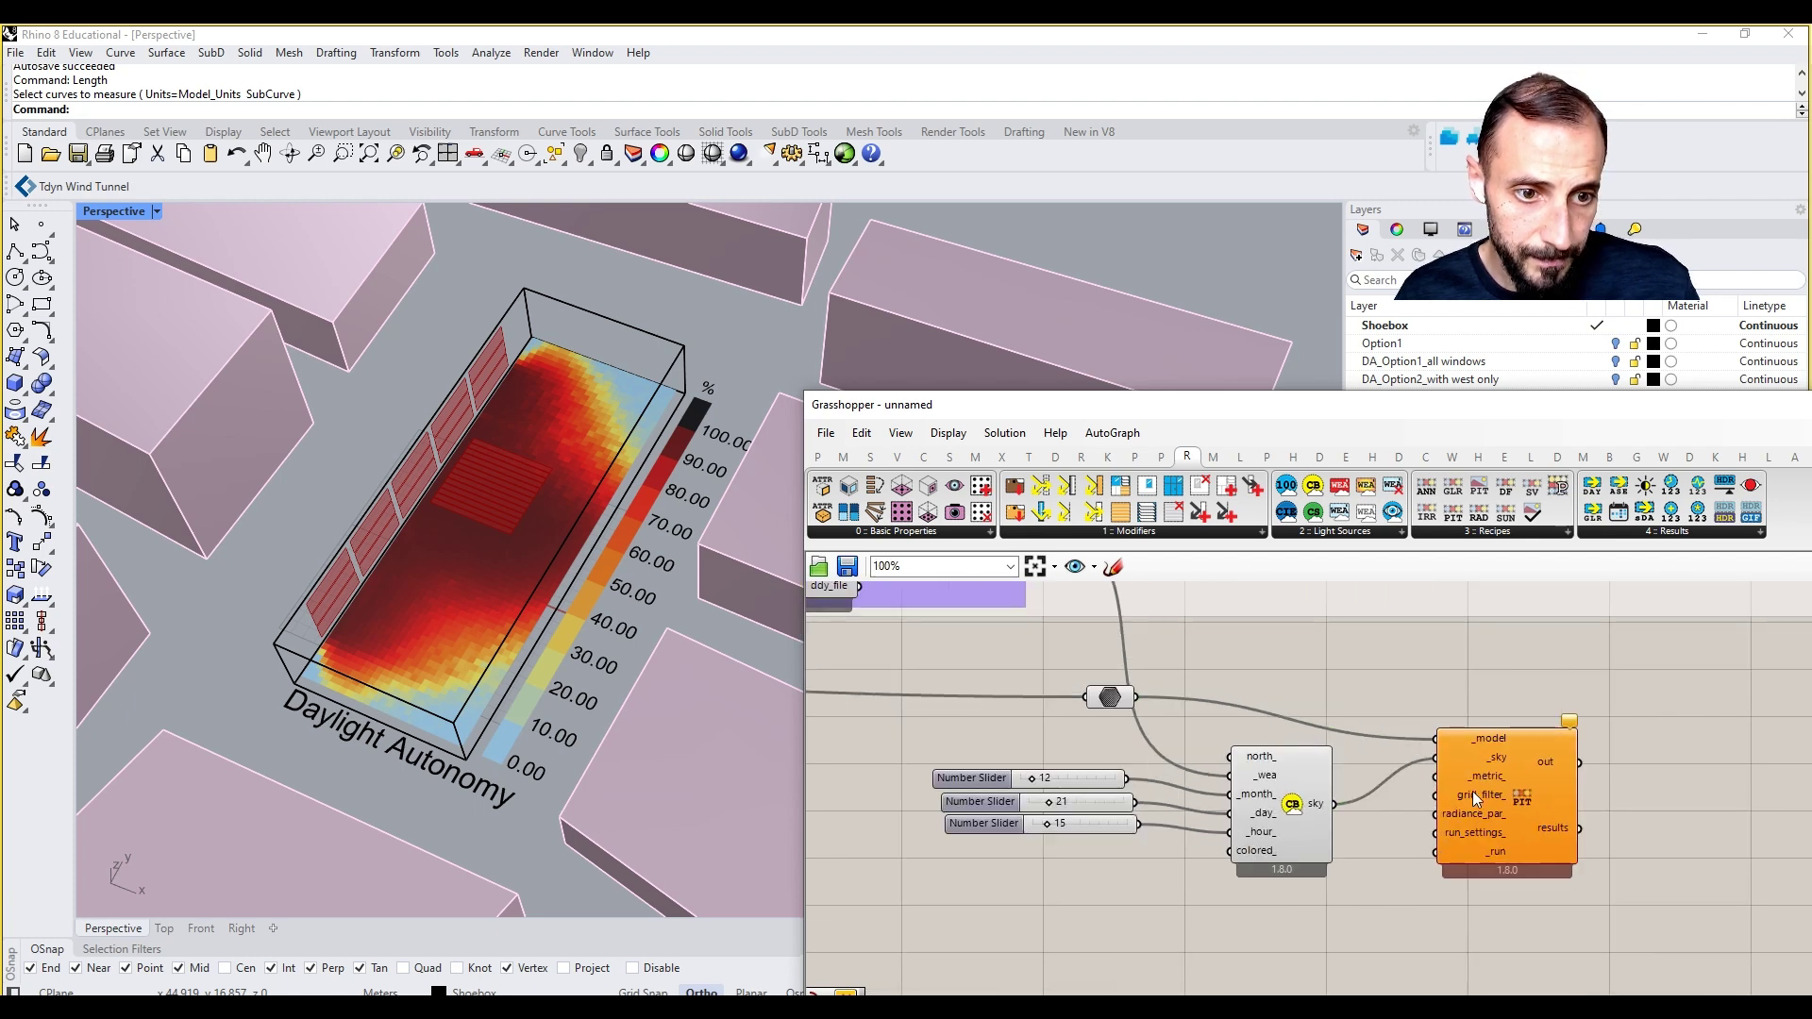
mouse_move(1486, 778)
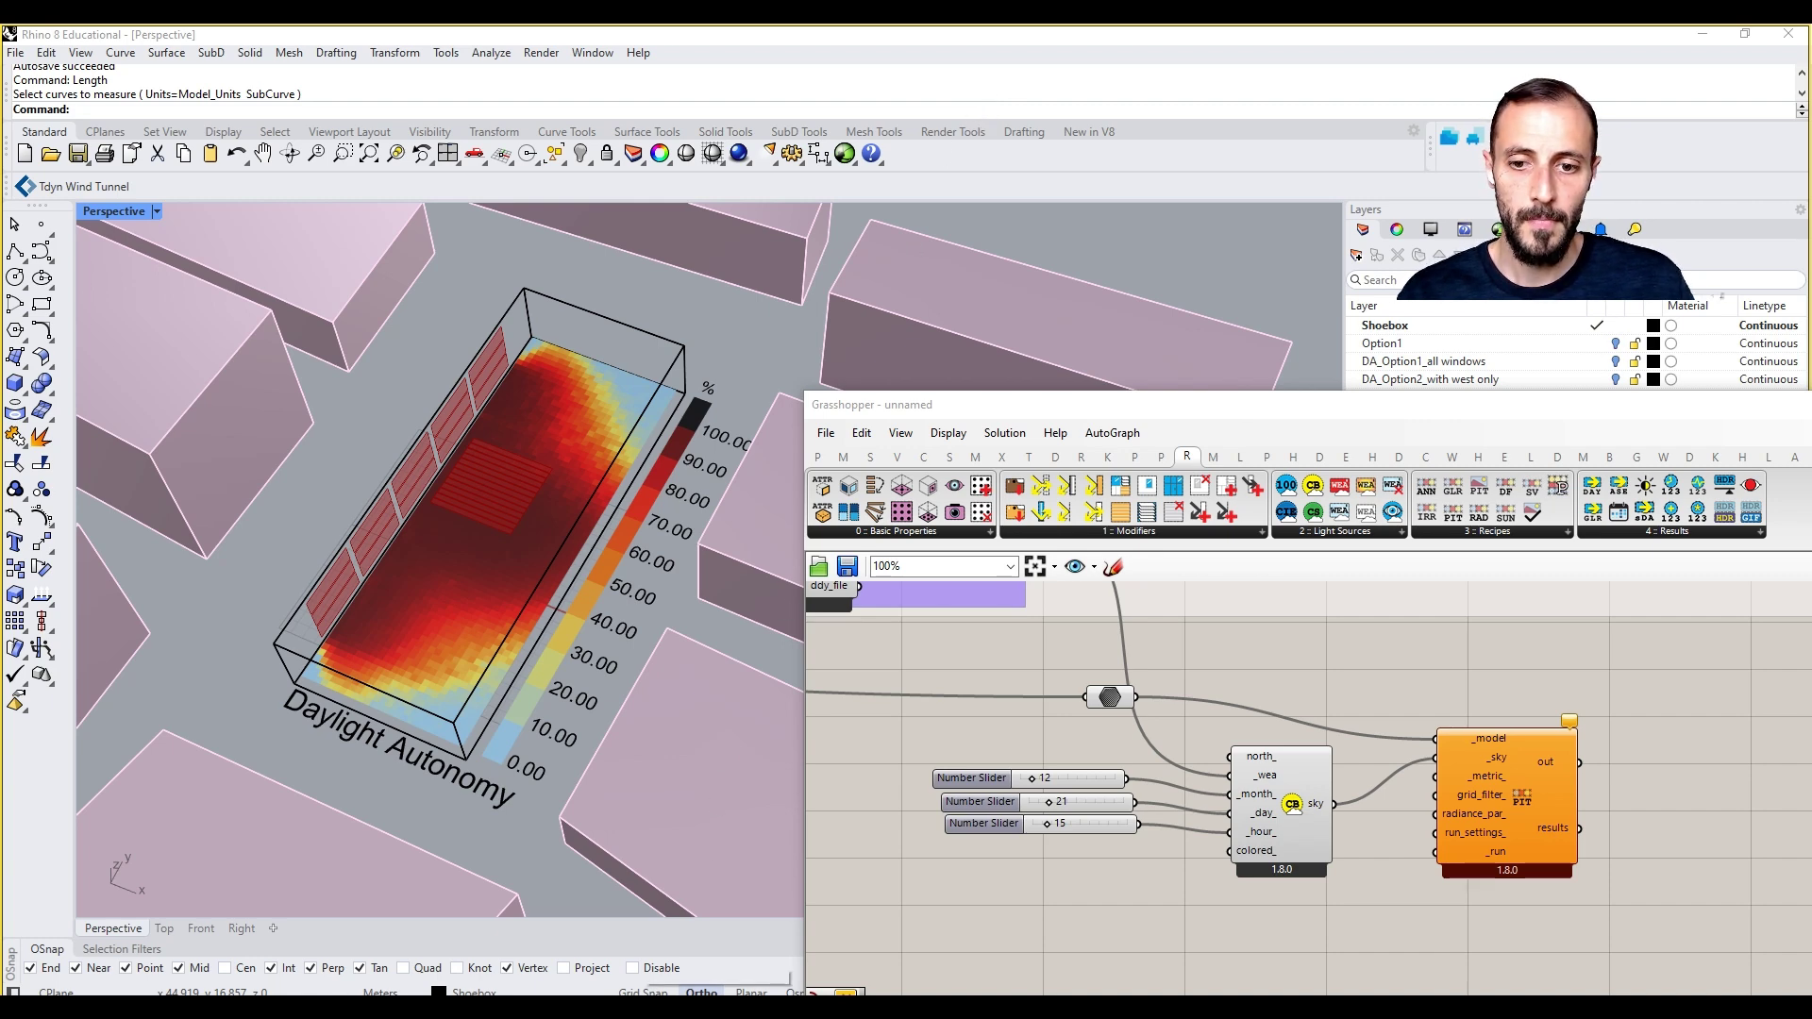
right_drag(1282, 931, 1158, 935)
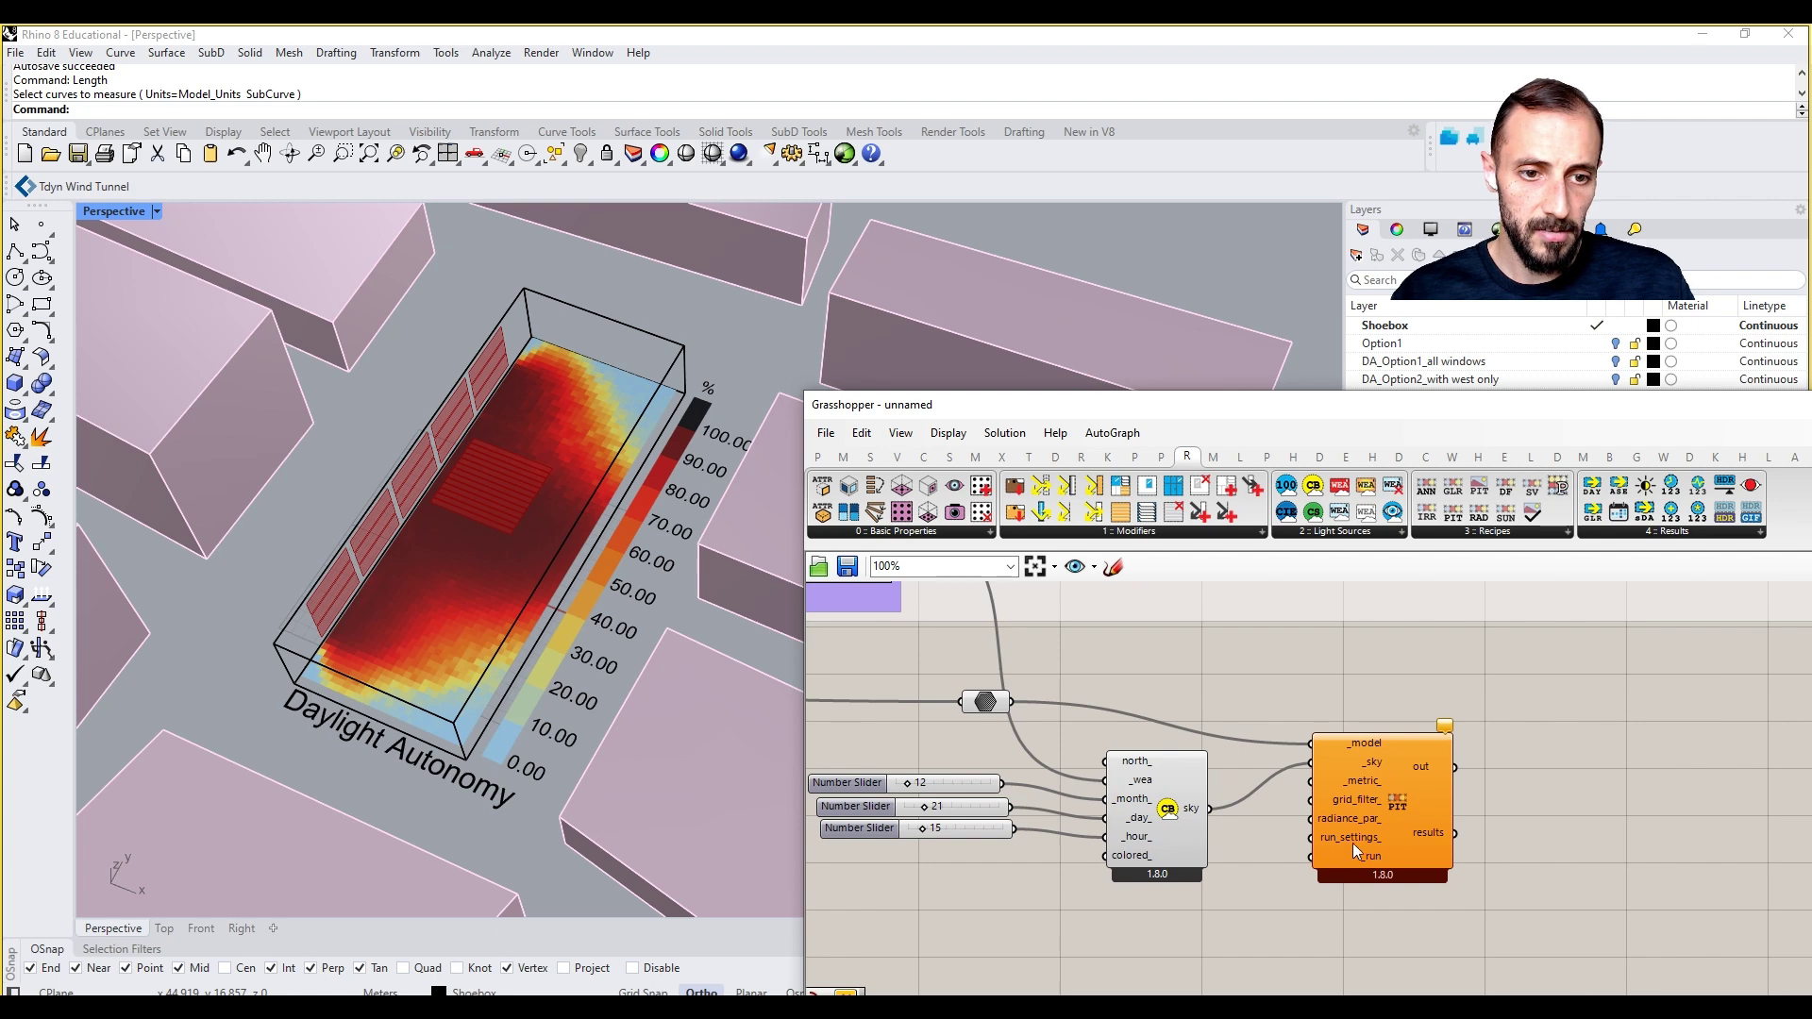
drag(1351, 842, 1398, 840)
double_click(1283, 929)
text(item)
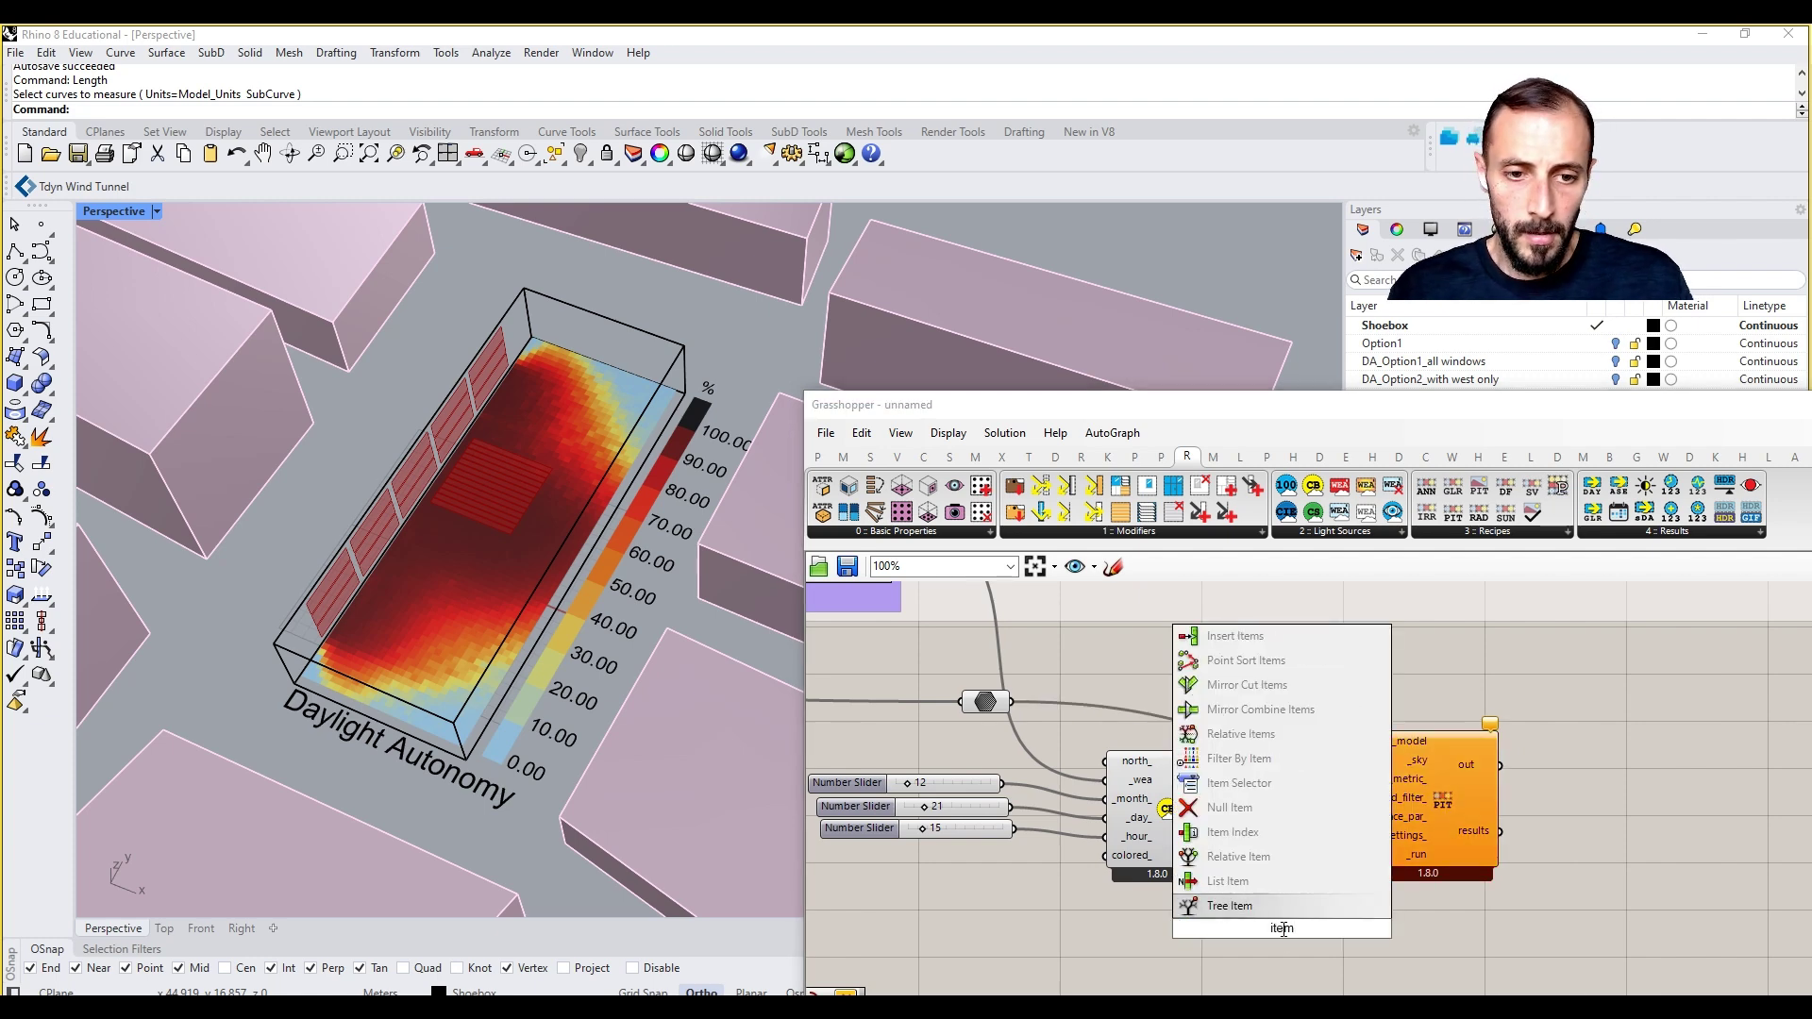
key(Escape)
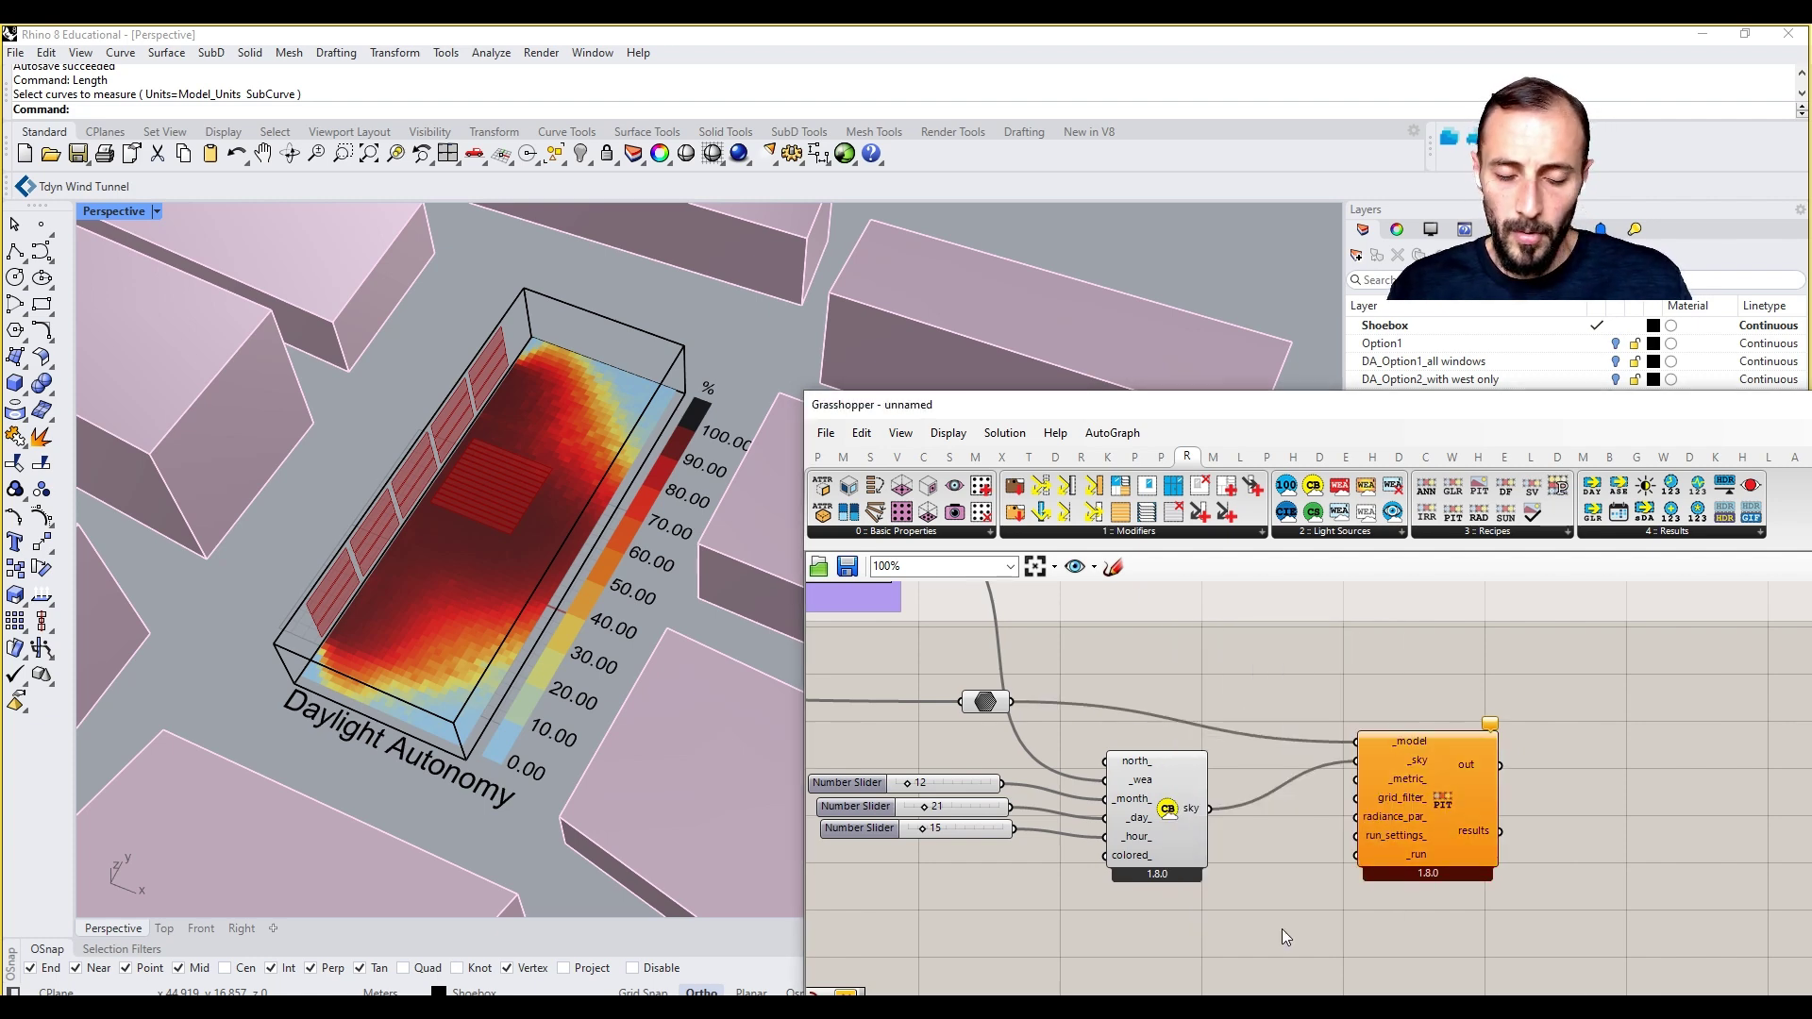
double_click(1281, 929)
text(value)
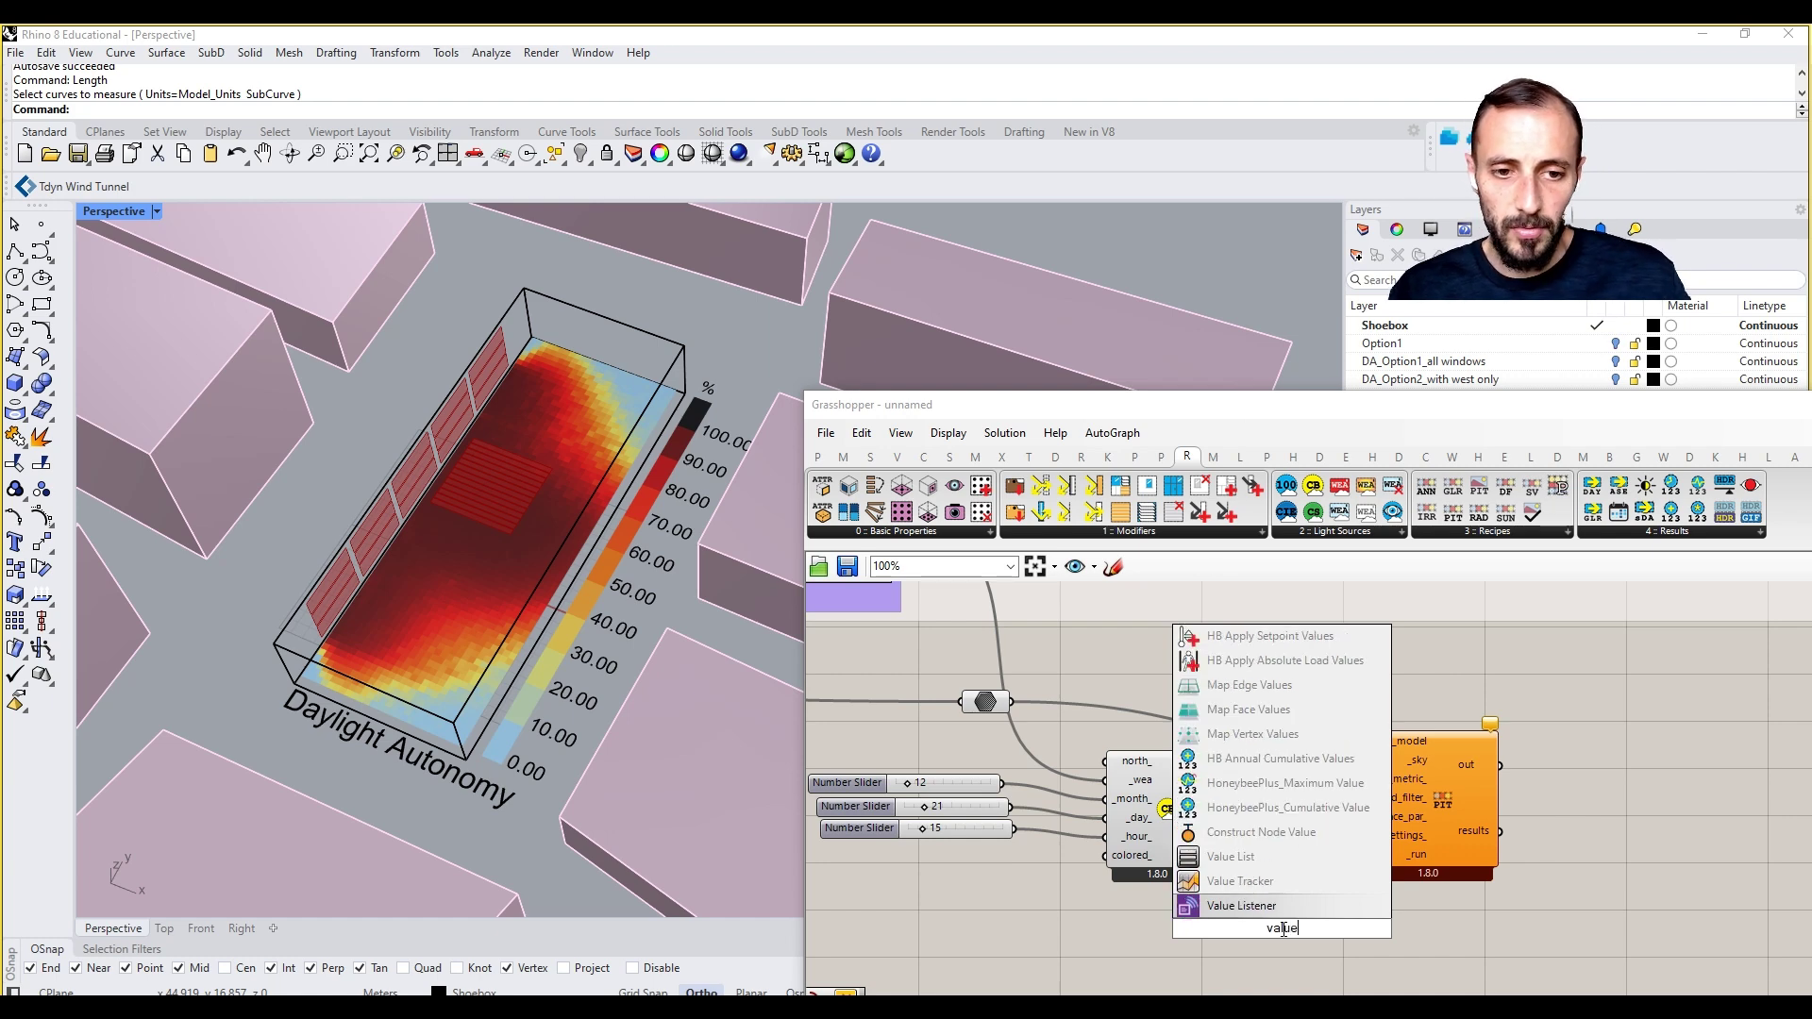
click(1255, 854)
drag(1412, 809, 1501, 814)
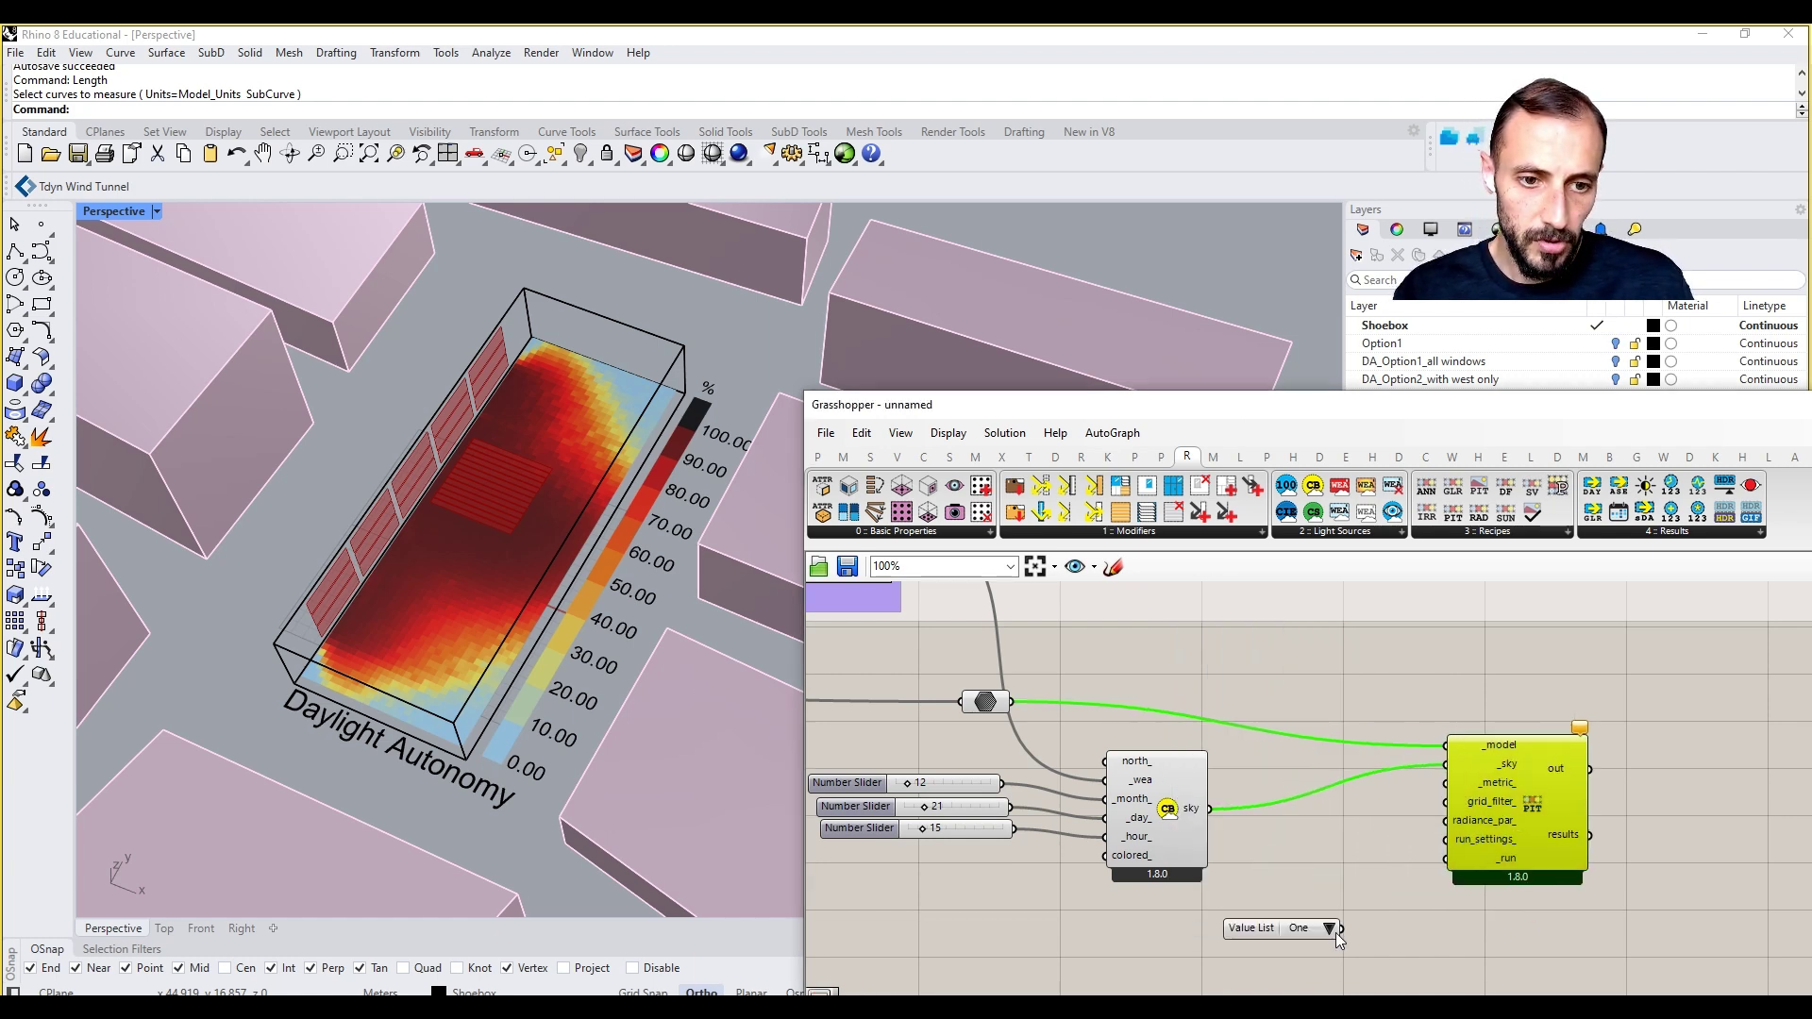
click(1269, 926)
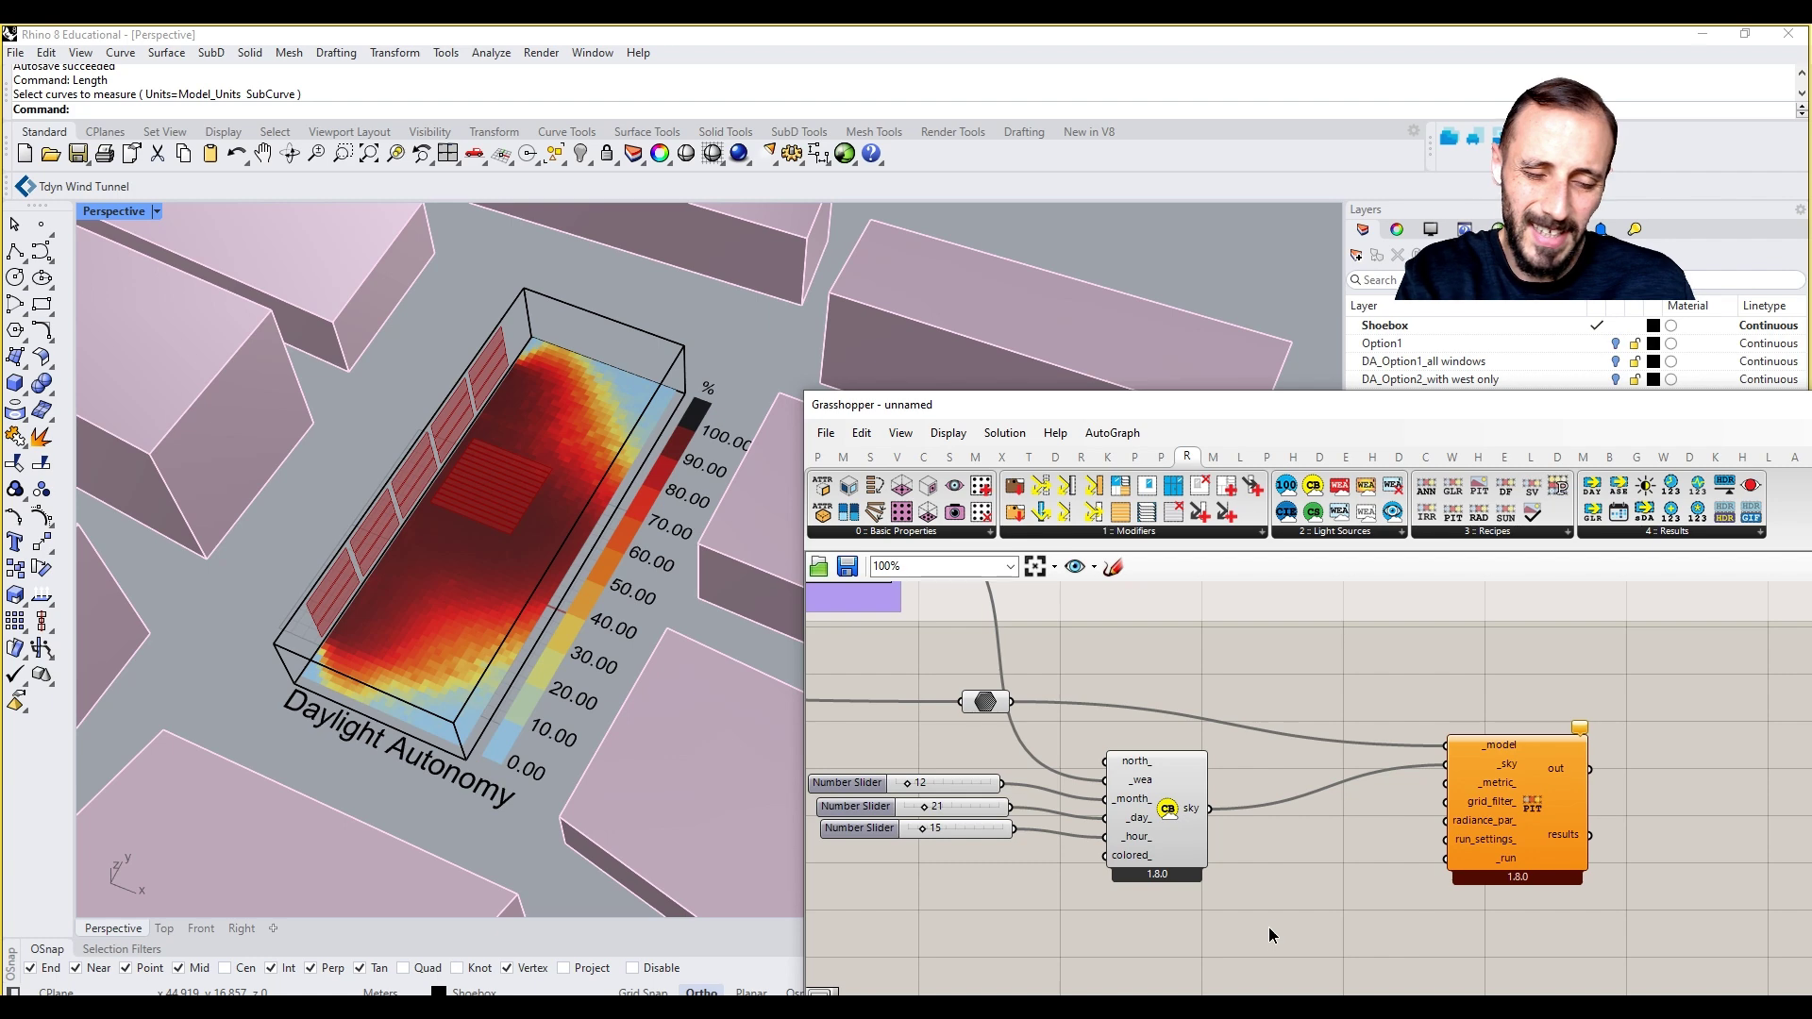
double_click(1268, 927)
text(item)
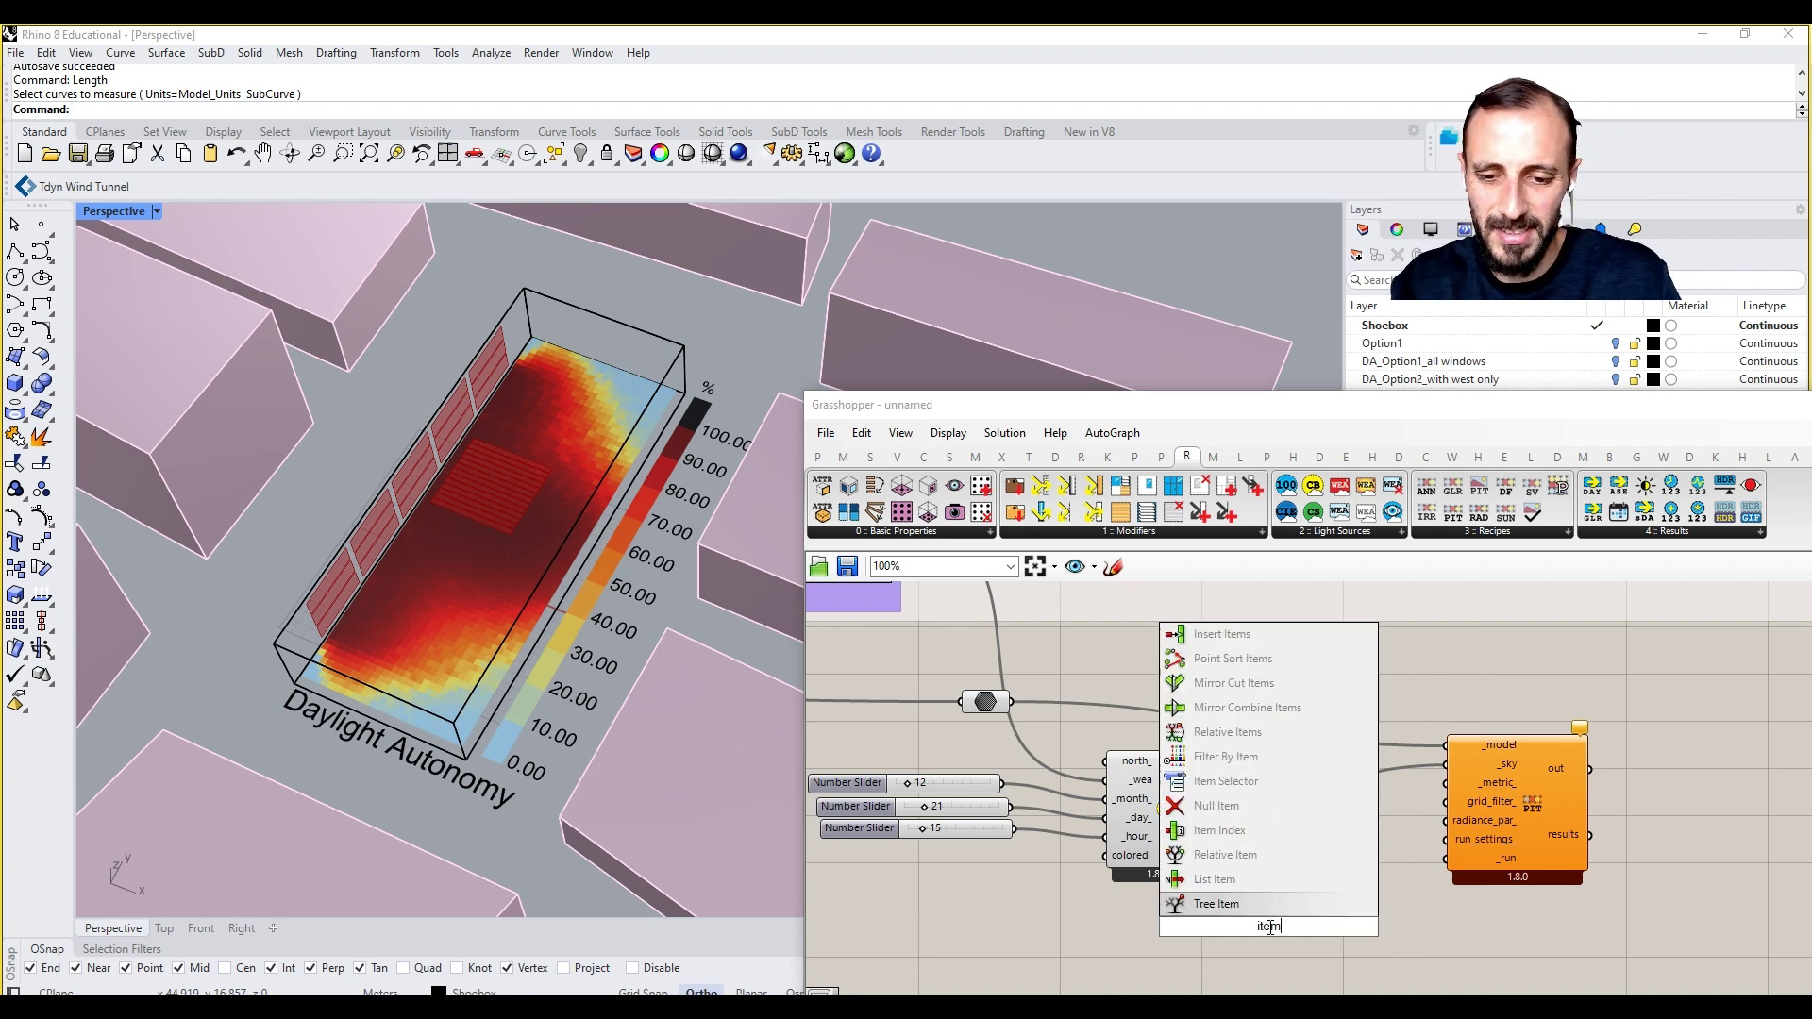
click(1276, 878)
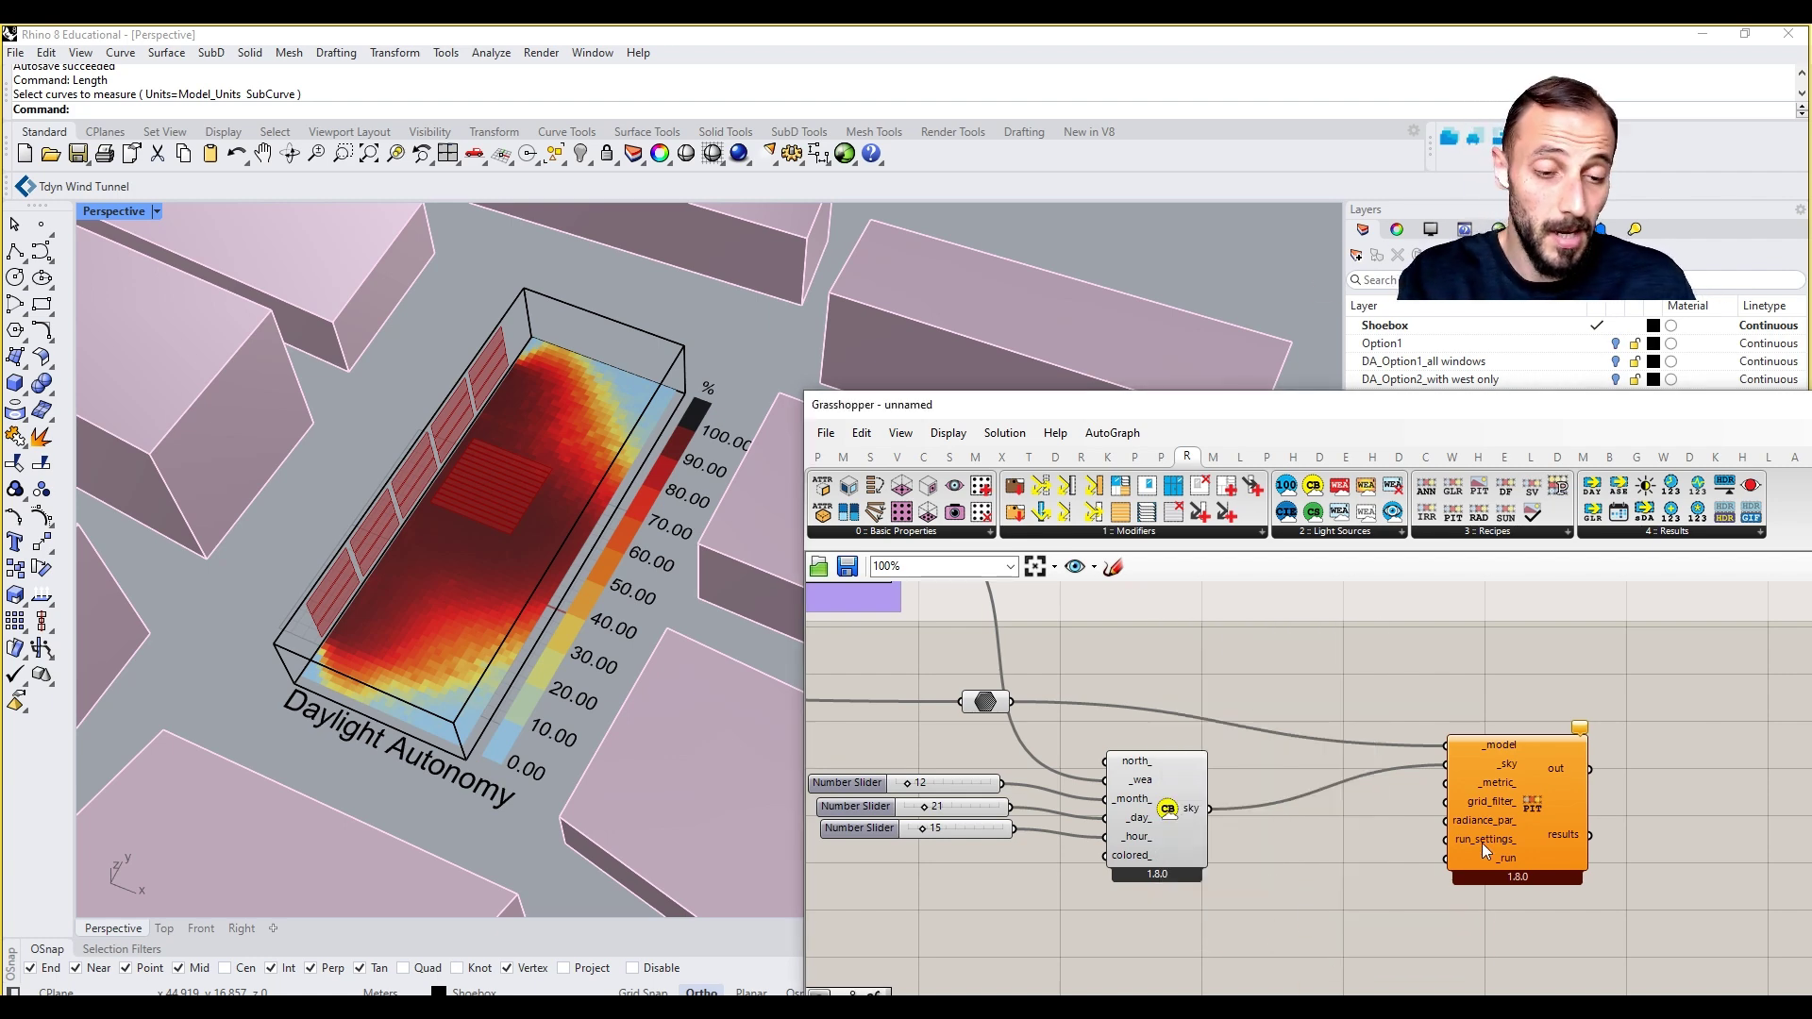
Step: Add an integer number slider ranging from 0 to 3, set at 0, and connect it to the recipe's _metric_ input
double_click(1388, 893)
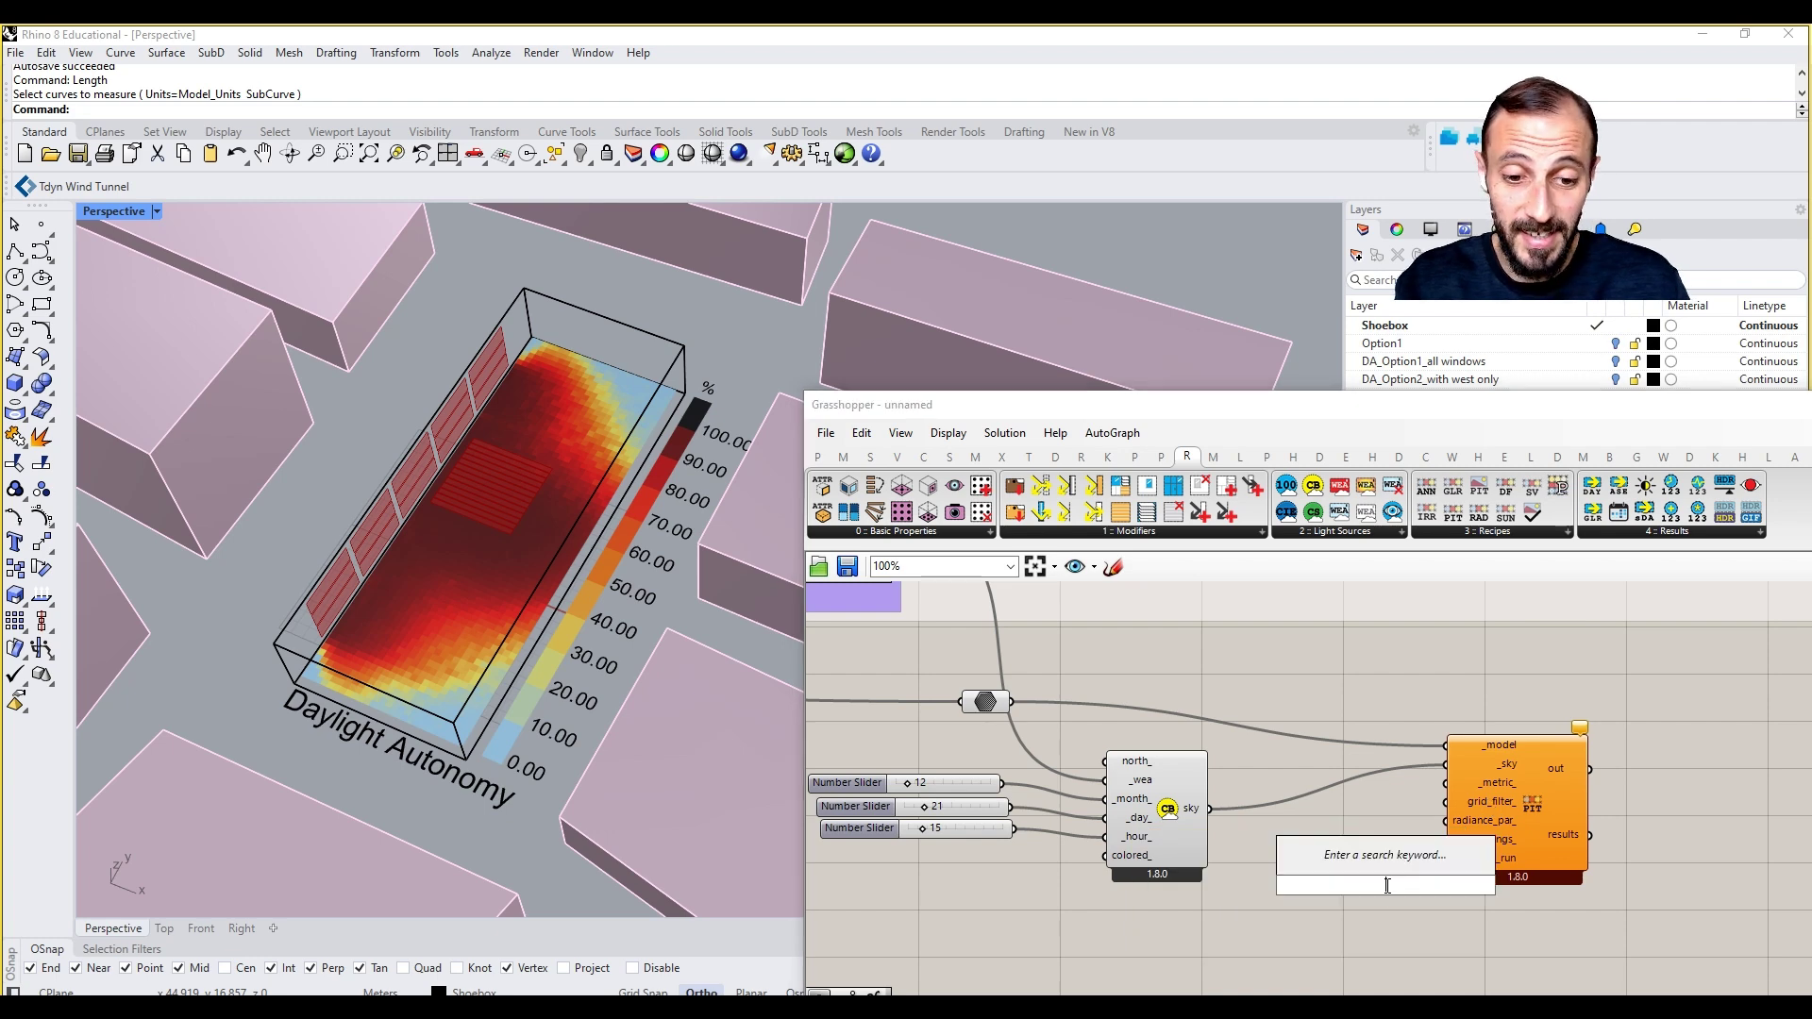
text(0<3)
key(Return)
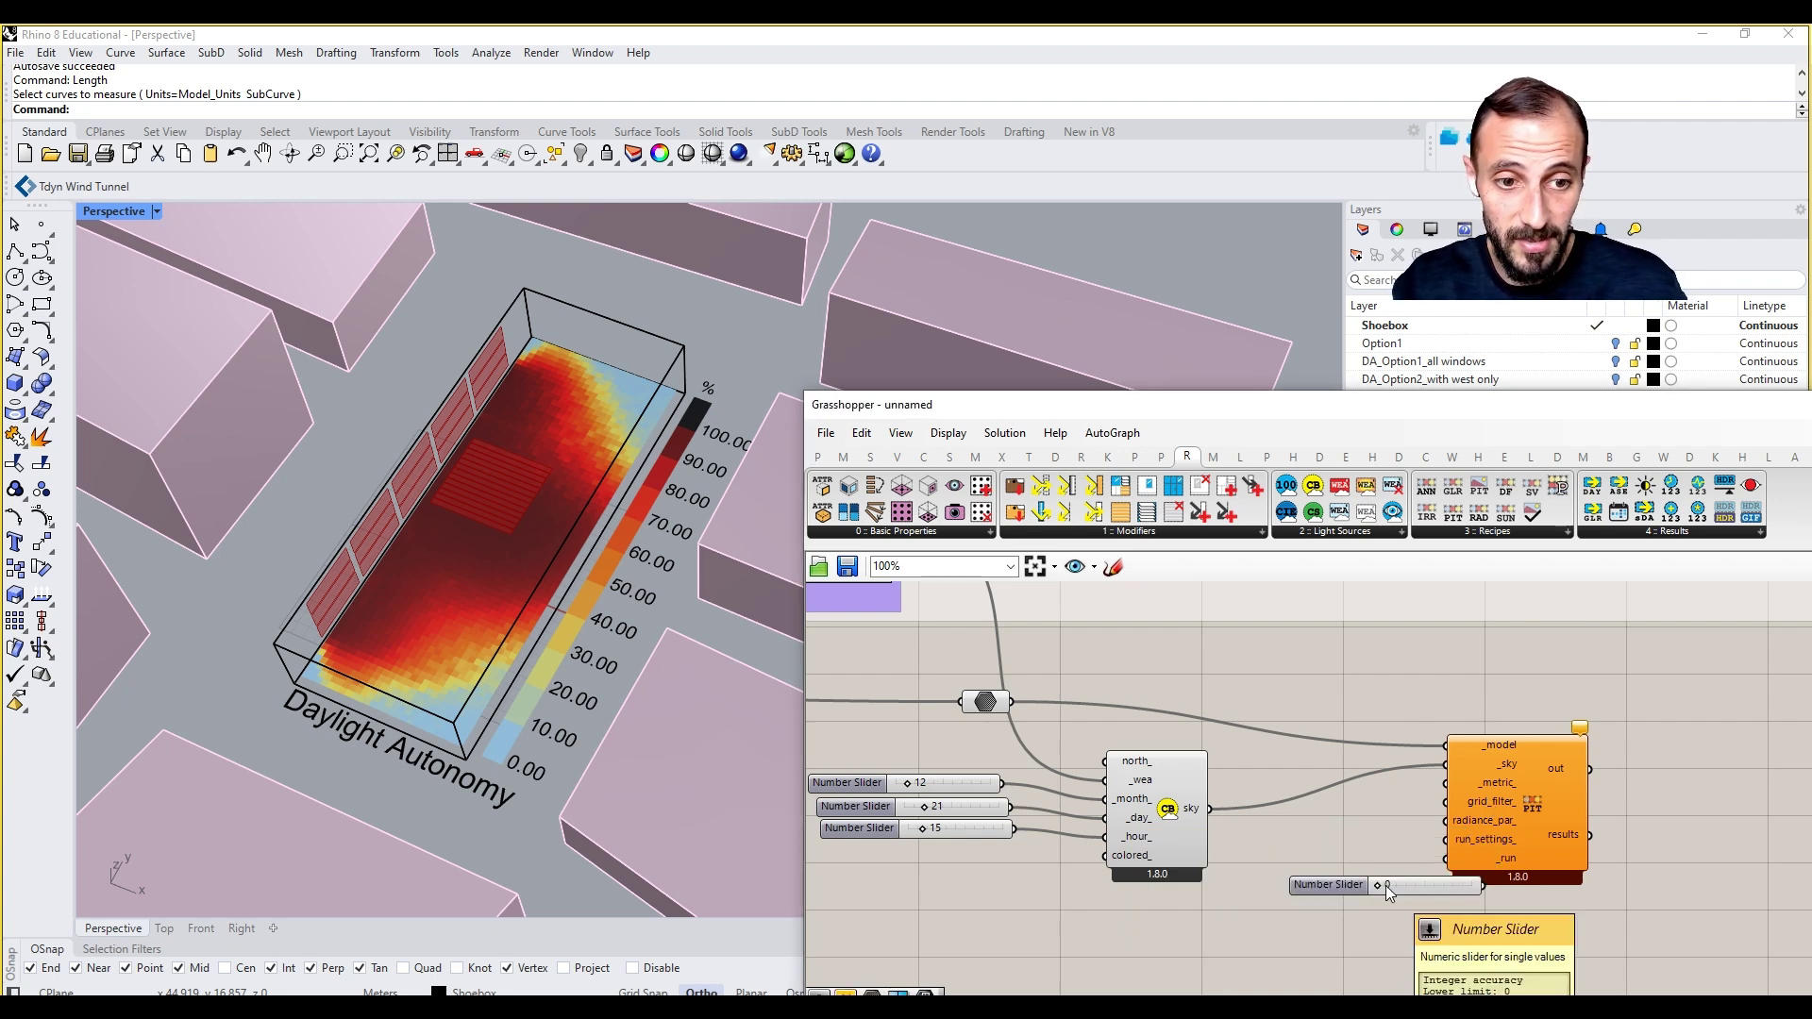
scroll(1388, 885, up, 2)
drag(1559, 859, 1684, 878)
drag(1521, 887, 1610, 772)
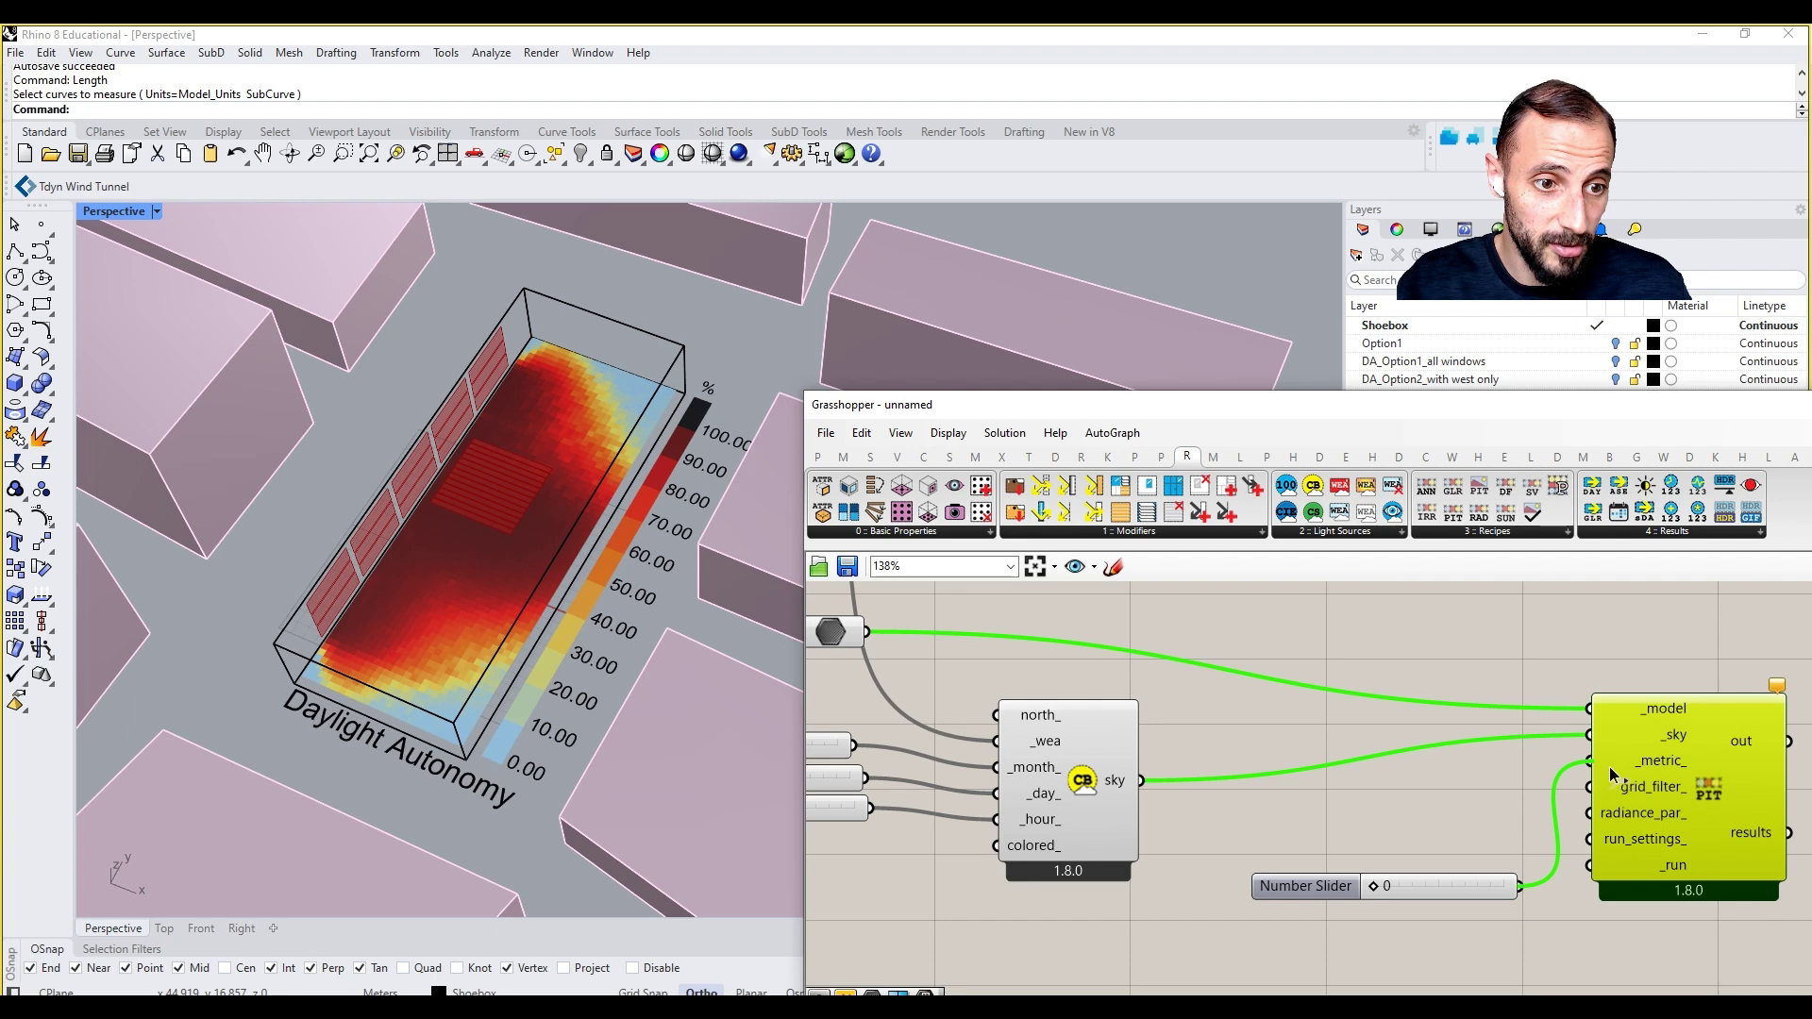
mouse_move(1657, 766)
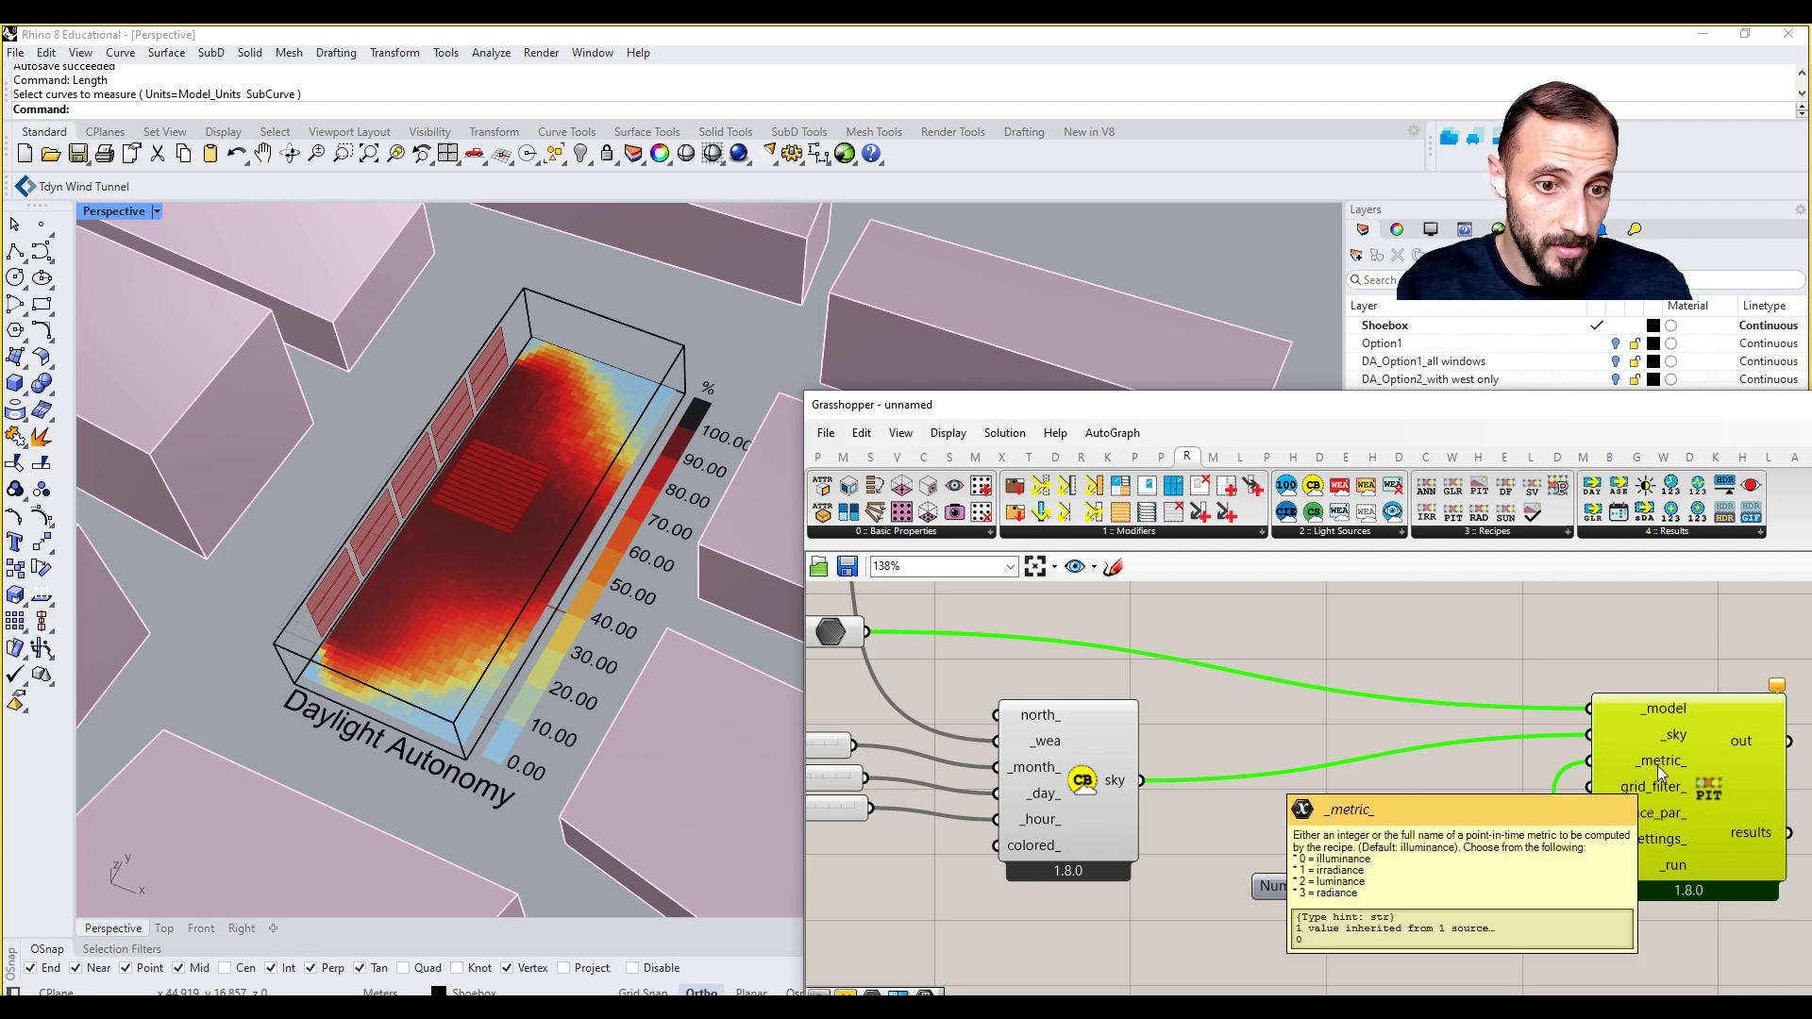
Step: Raise the metric slider slightly, check the _metric_ options, and shift the recipe a little farther from the sky component
drag(1373, 887, 1370, 864)
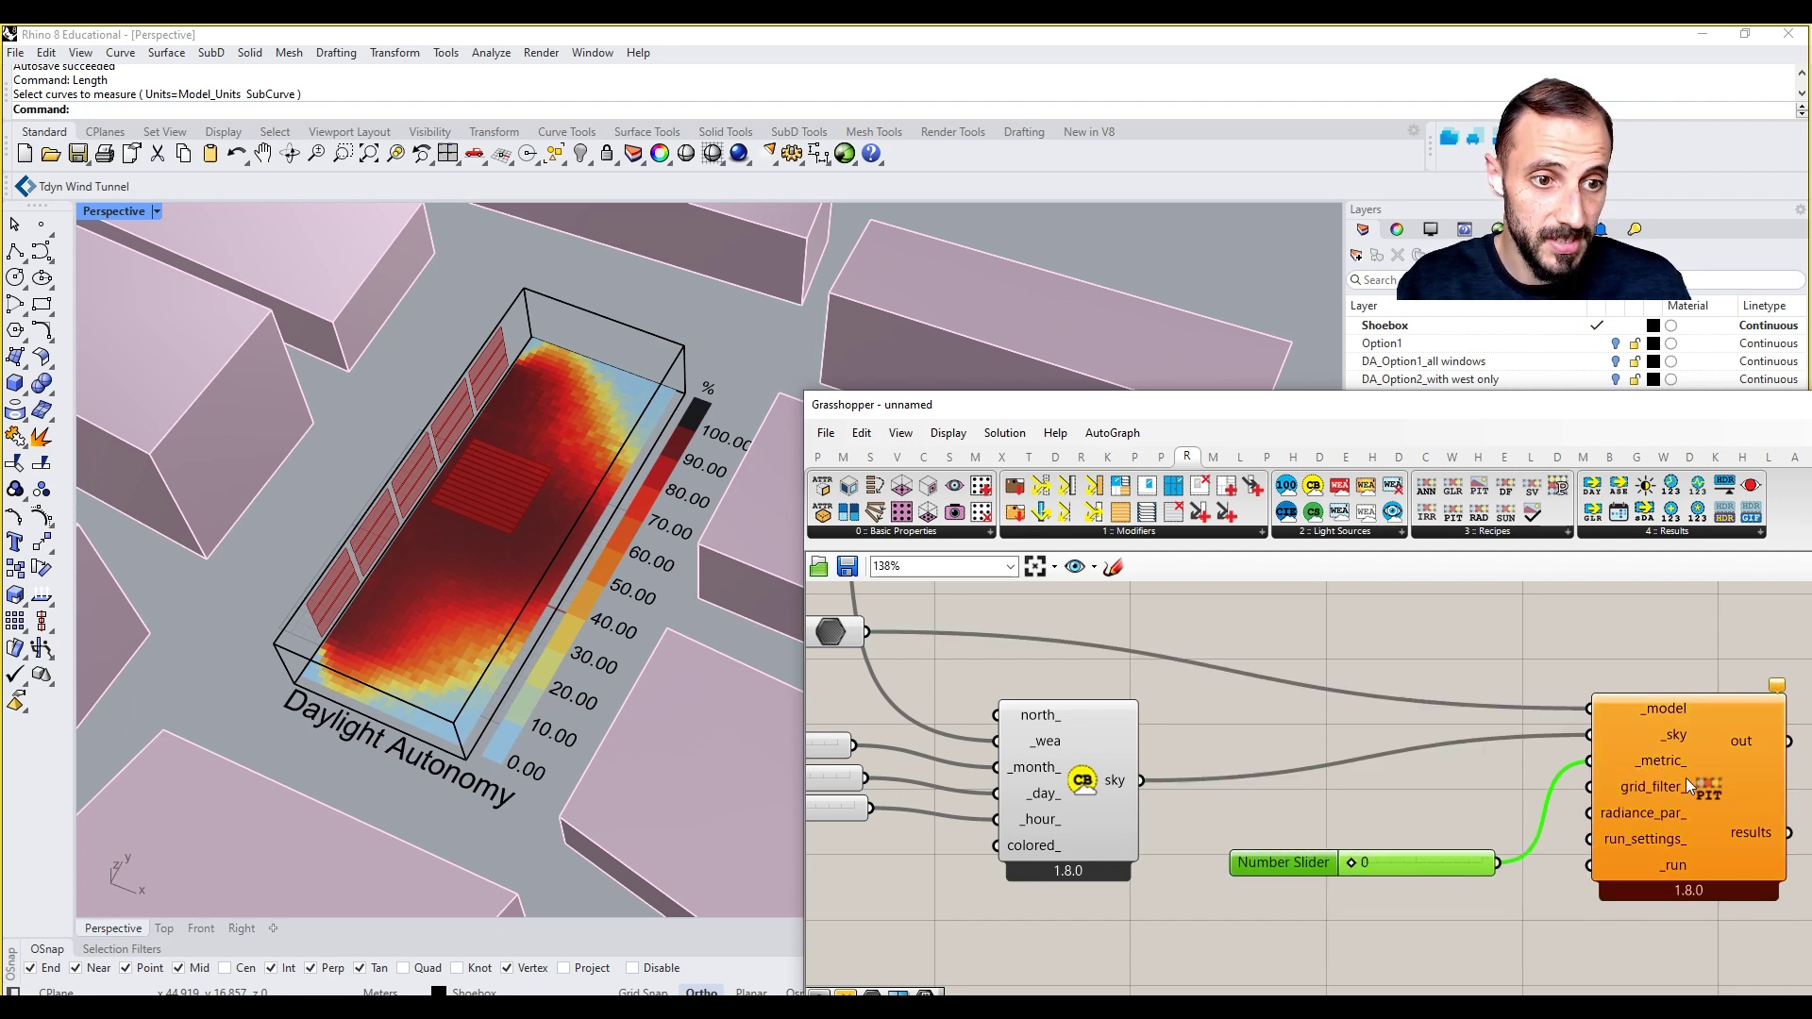
mouse_move(1661, 761)
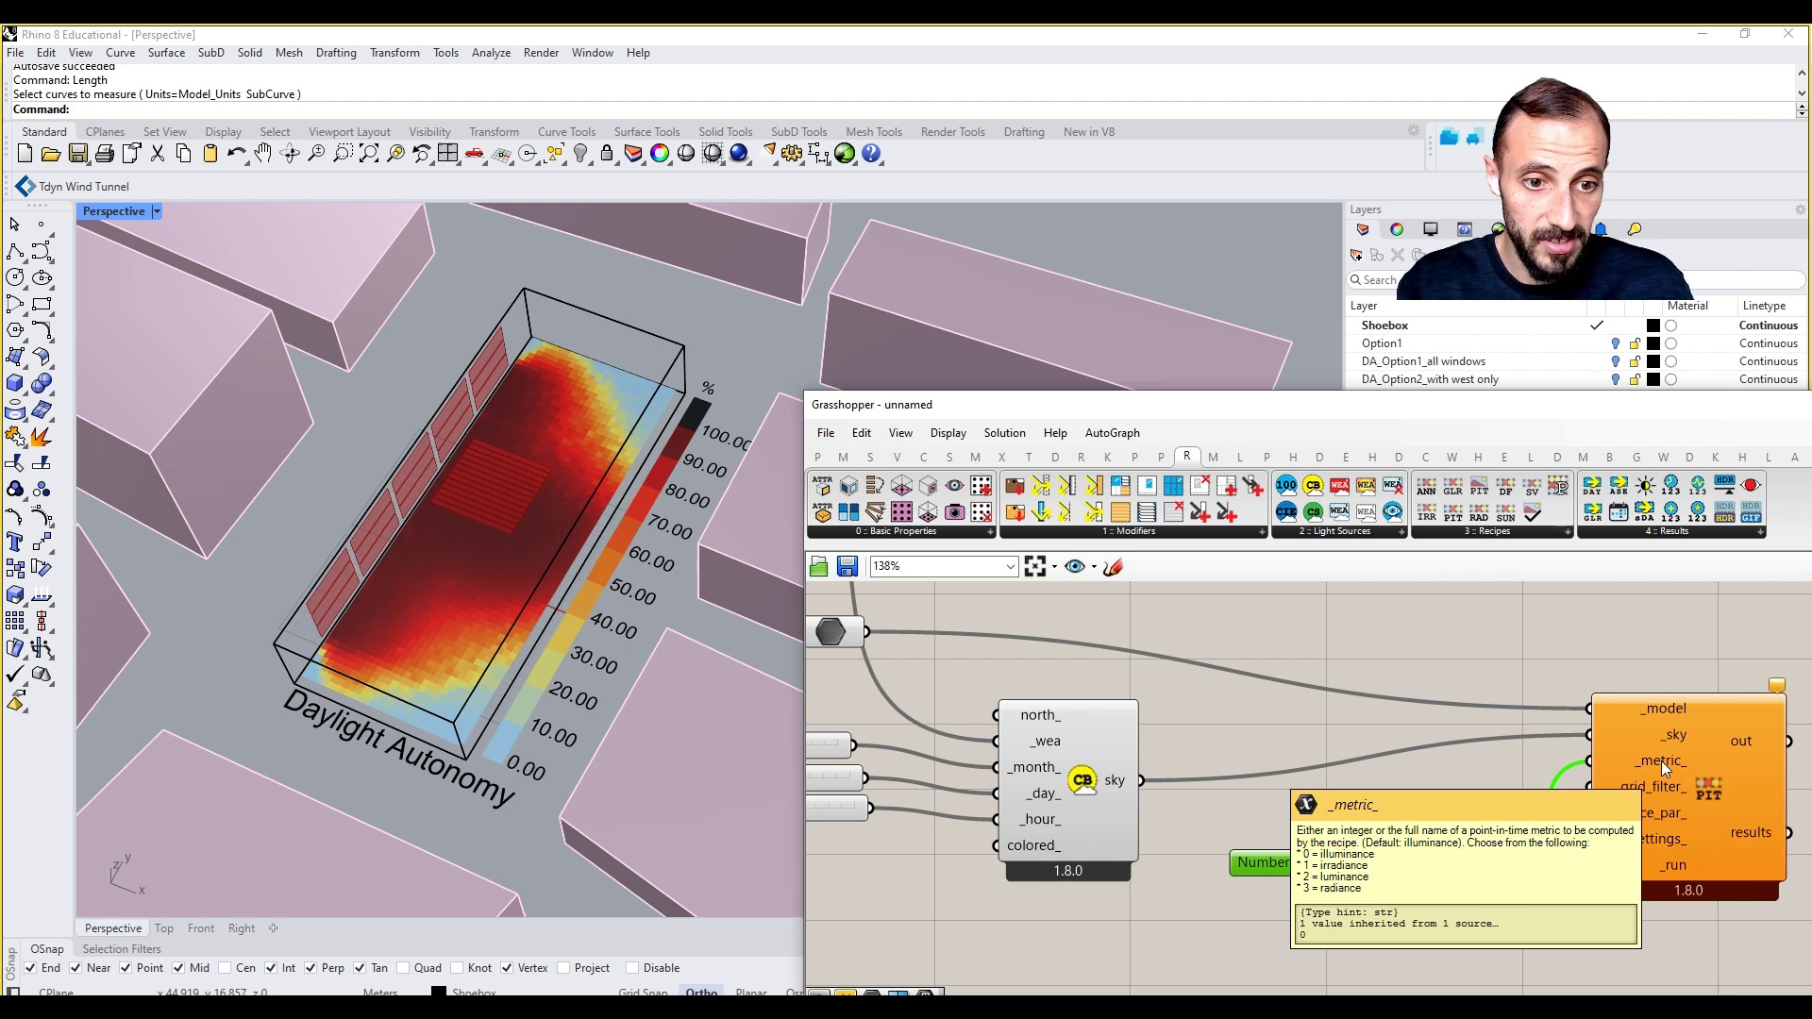
right_drag(1597, 868, 1536, 865)
drag(1623, 834, 1643, 834)
right_drag(1450, 892, 1420, 890)
drag(1604, 818, 1620, 823)
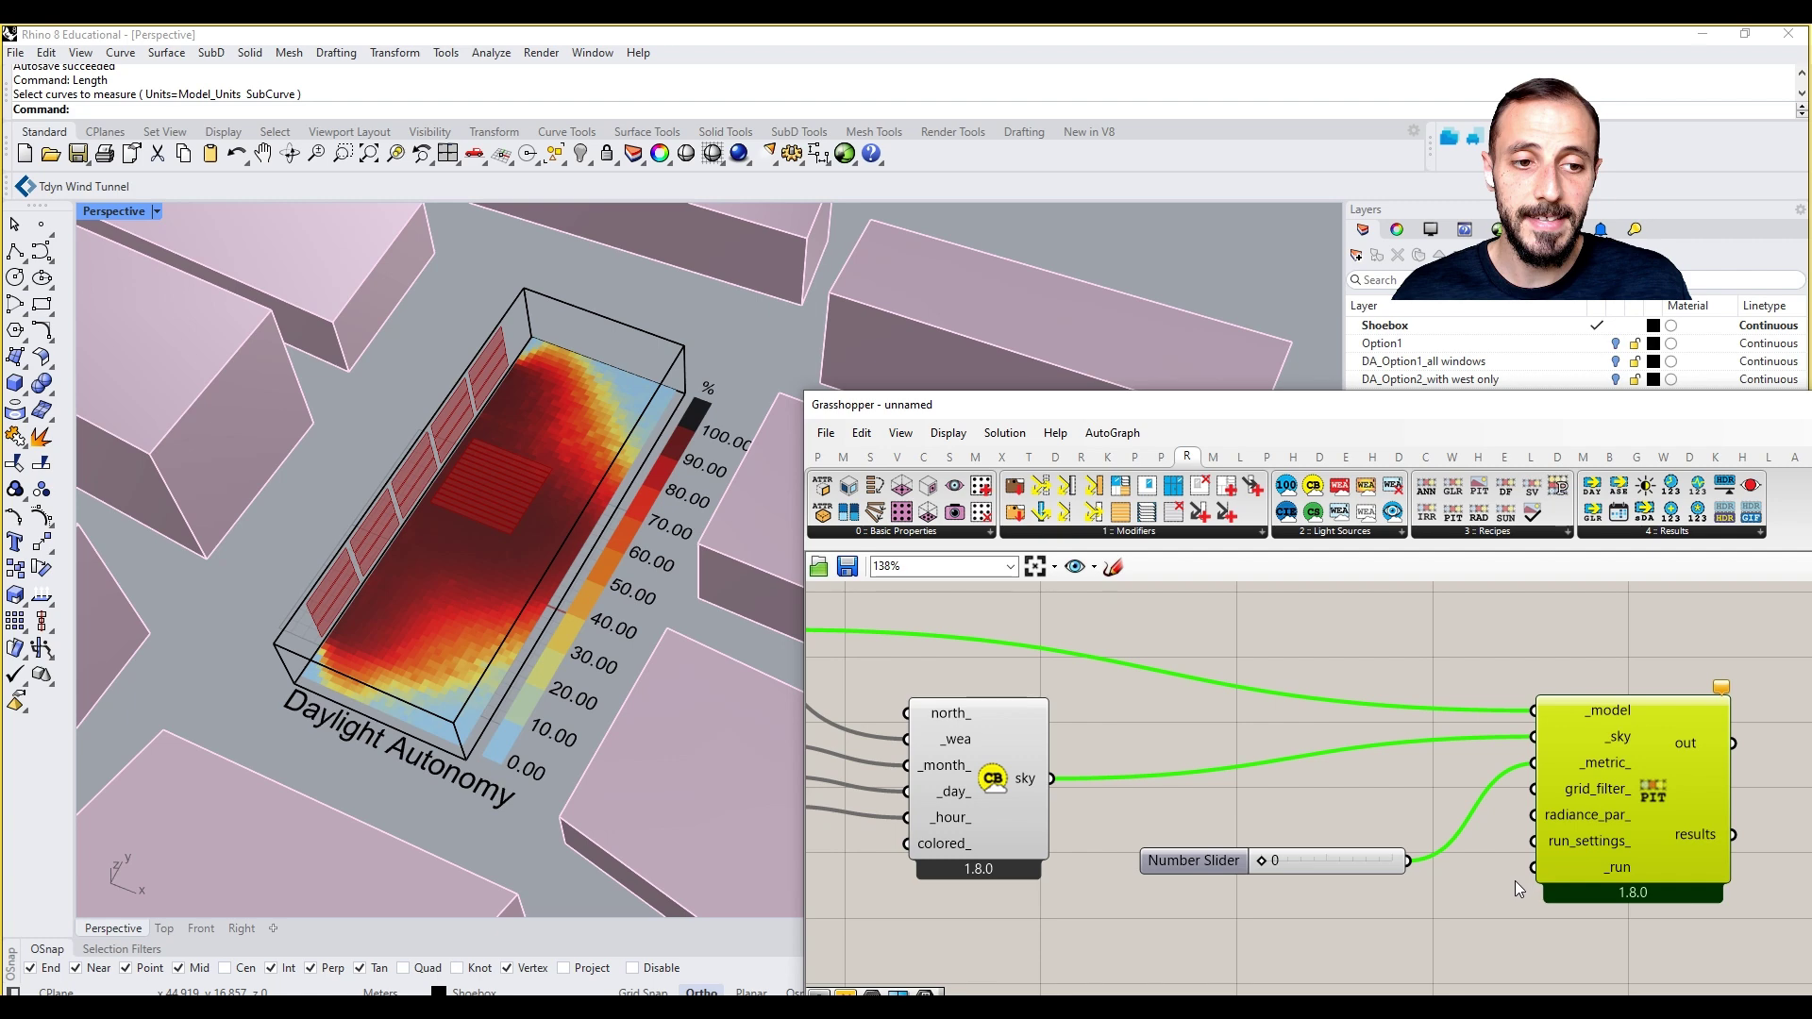
Step: Add a Ladybug_FalseStartToggle below the metric slider and connect it to the recipe's _run input
click(1408, 920)
double_click(1408, 920)
text(togg)
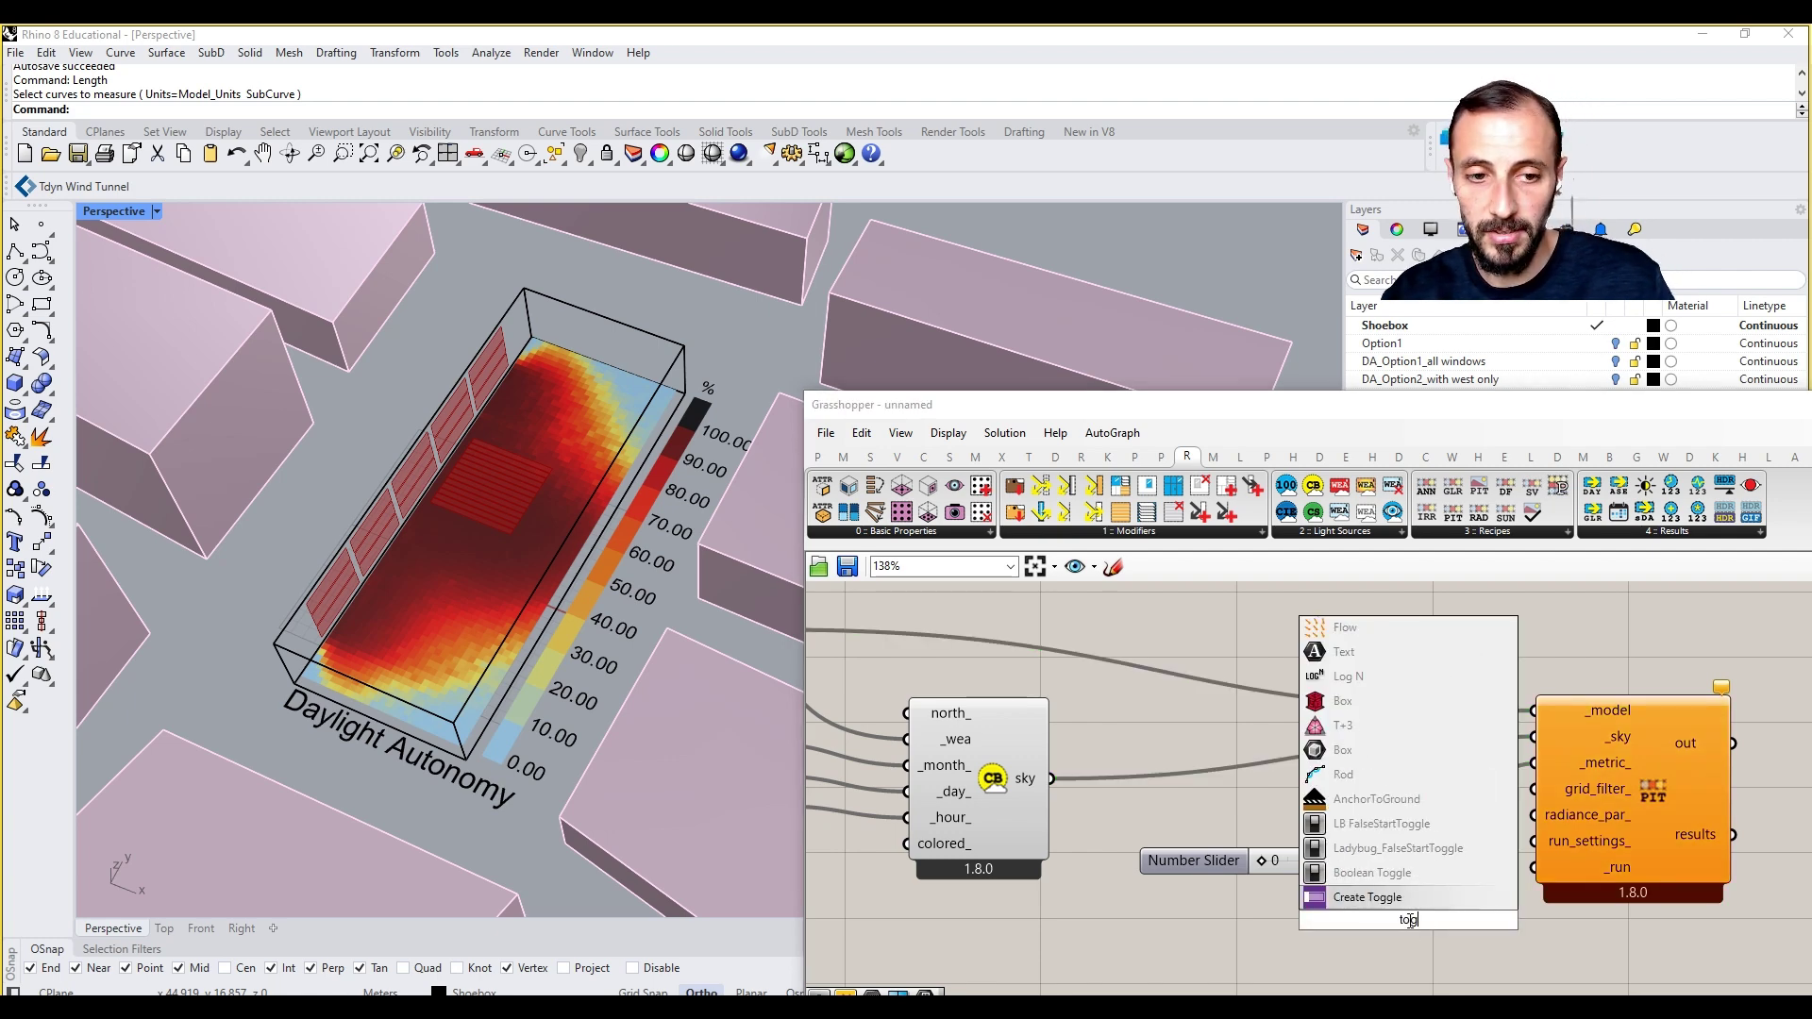
click(1406, 849)
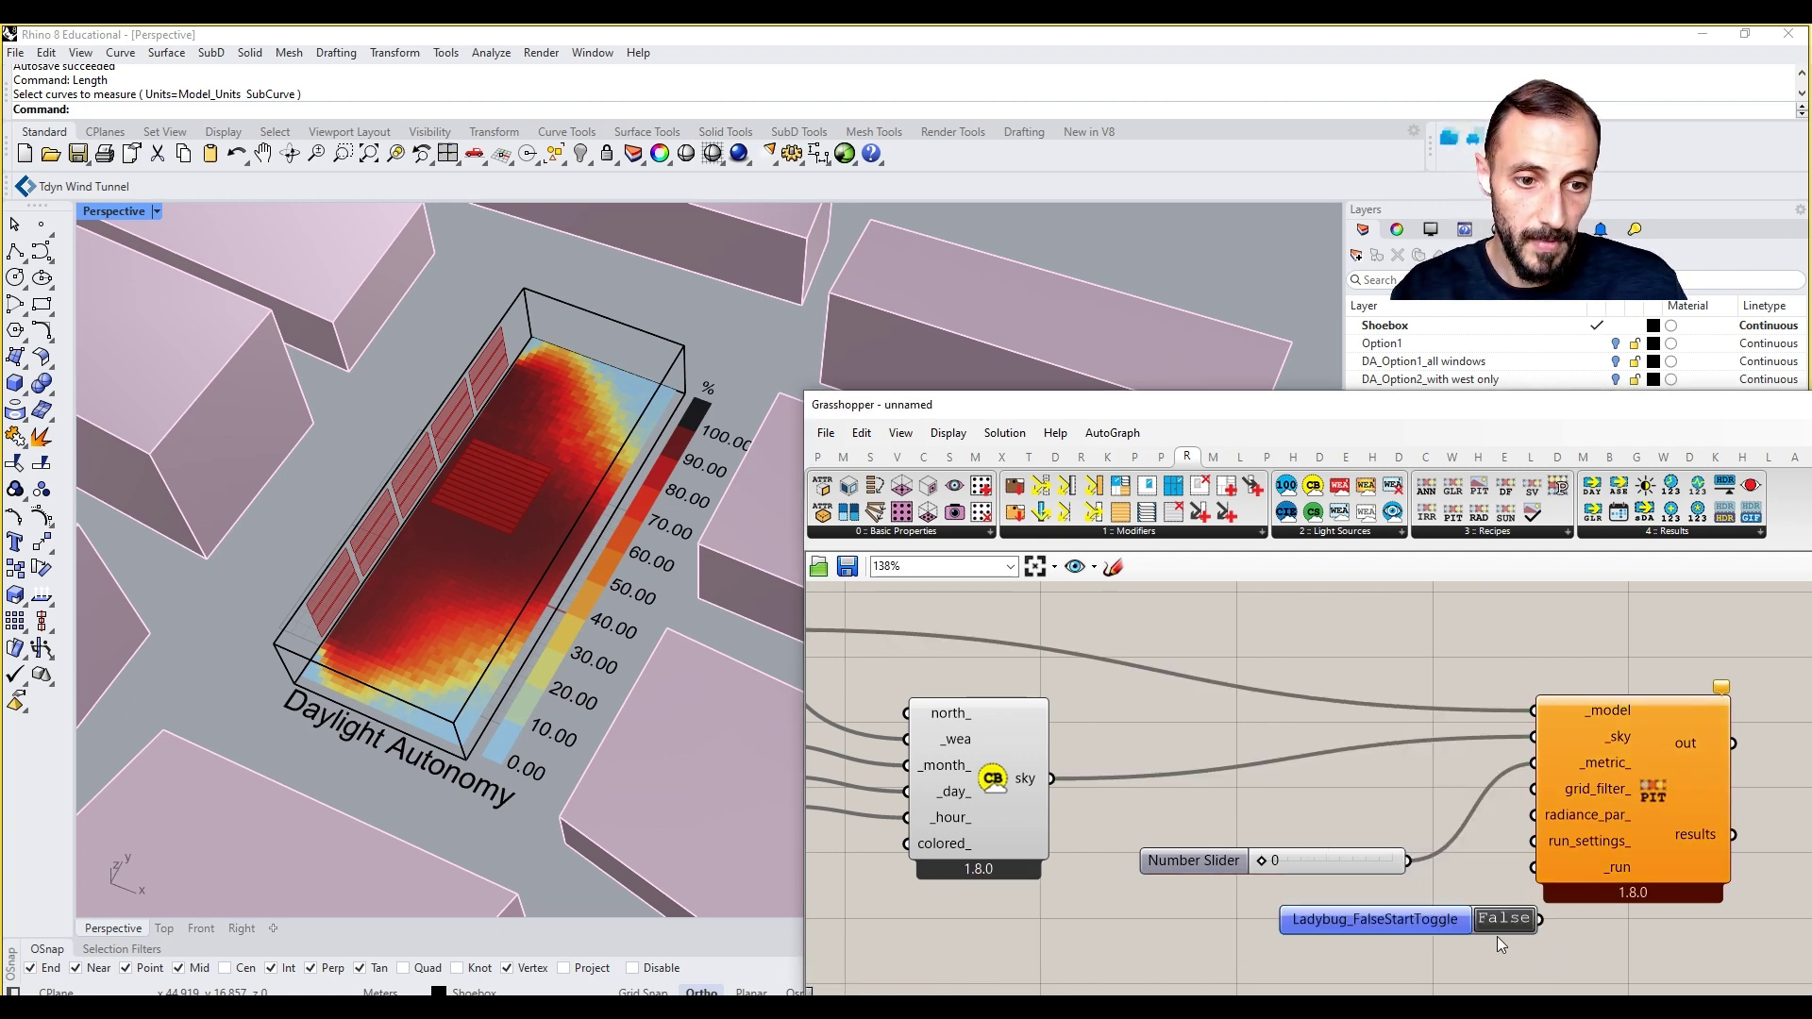
drag(1345, 927, 1258, 944)
drag(1486, 915, 1534, 866)
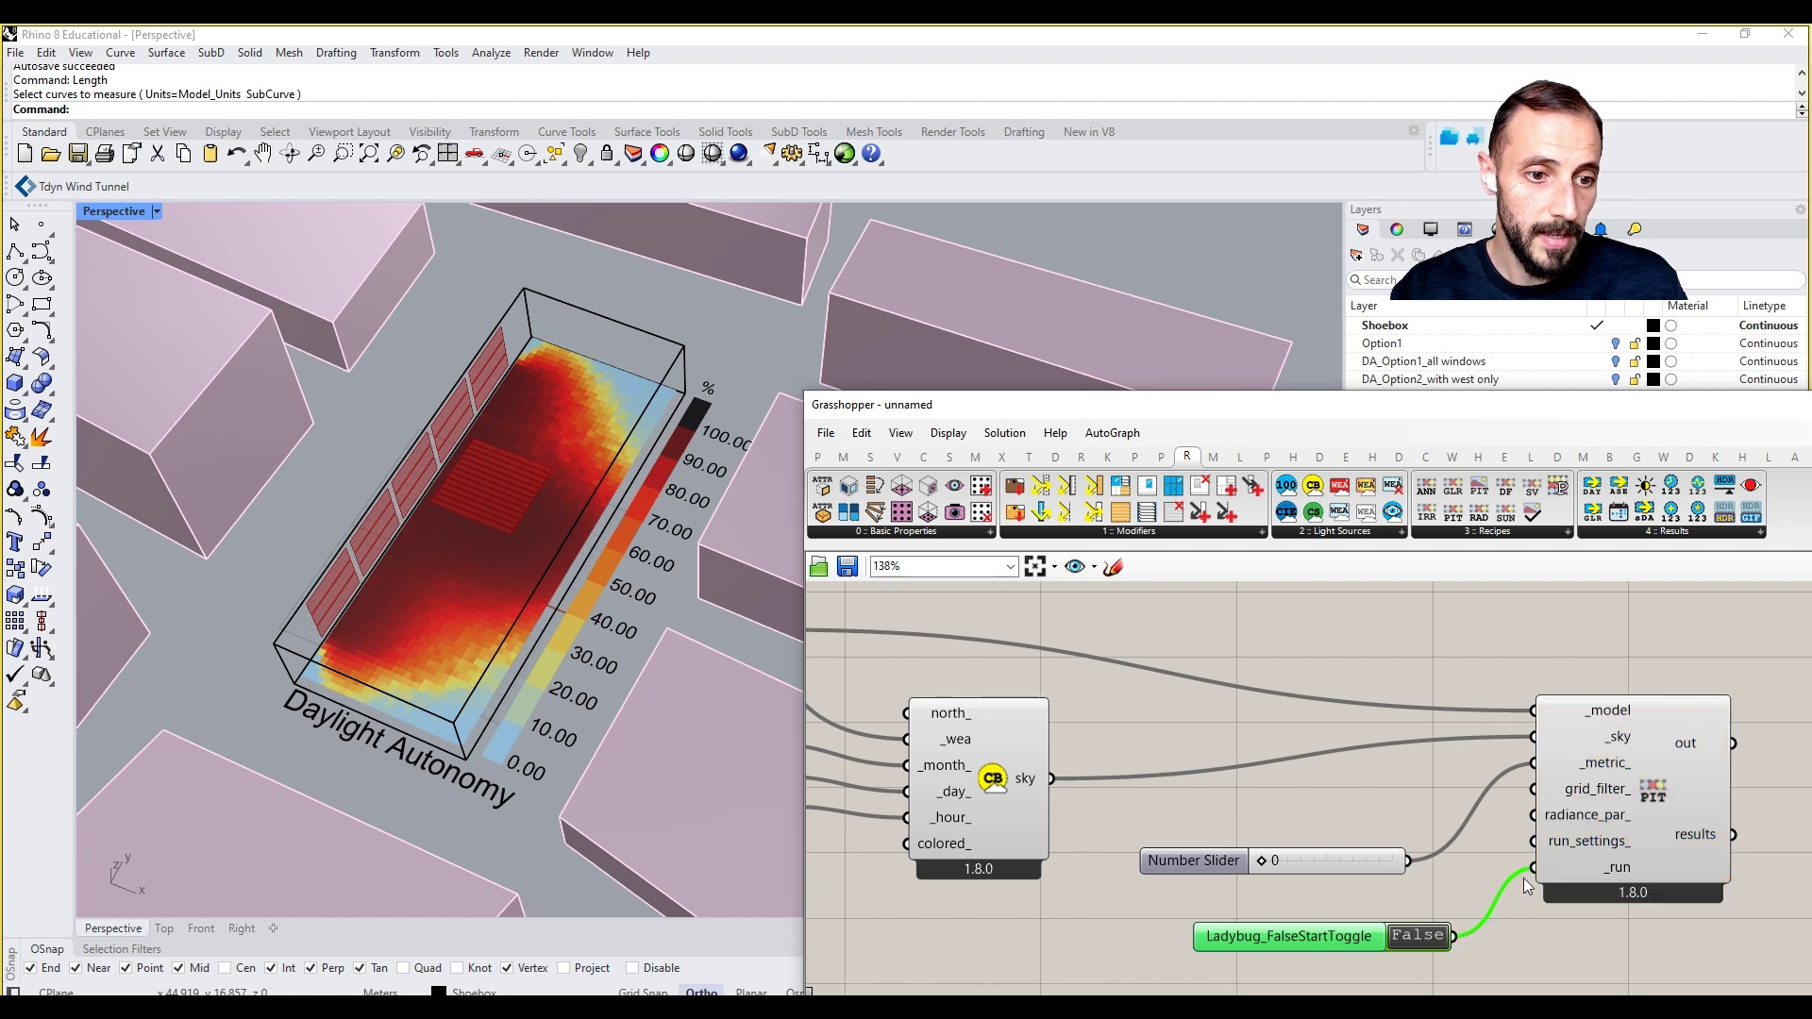
click(1484, 890)
scroll(1487, 891, down, 3)
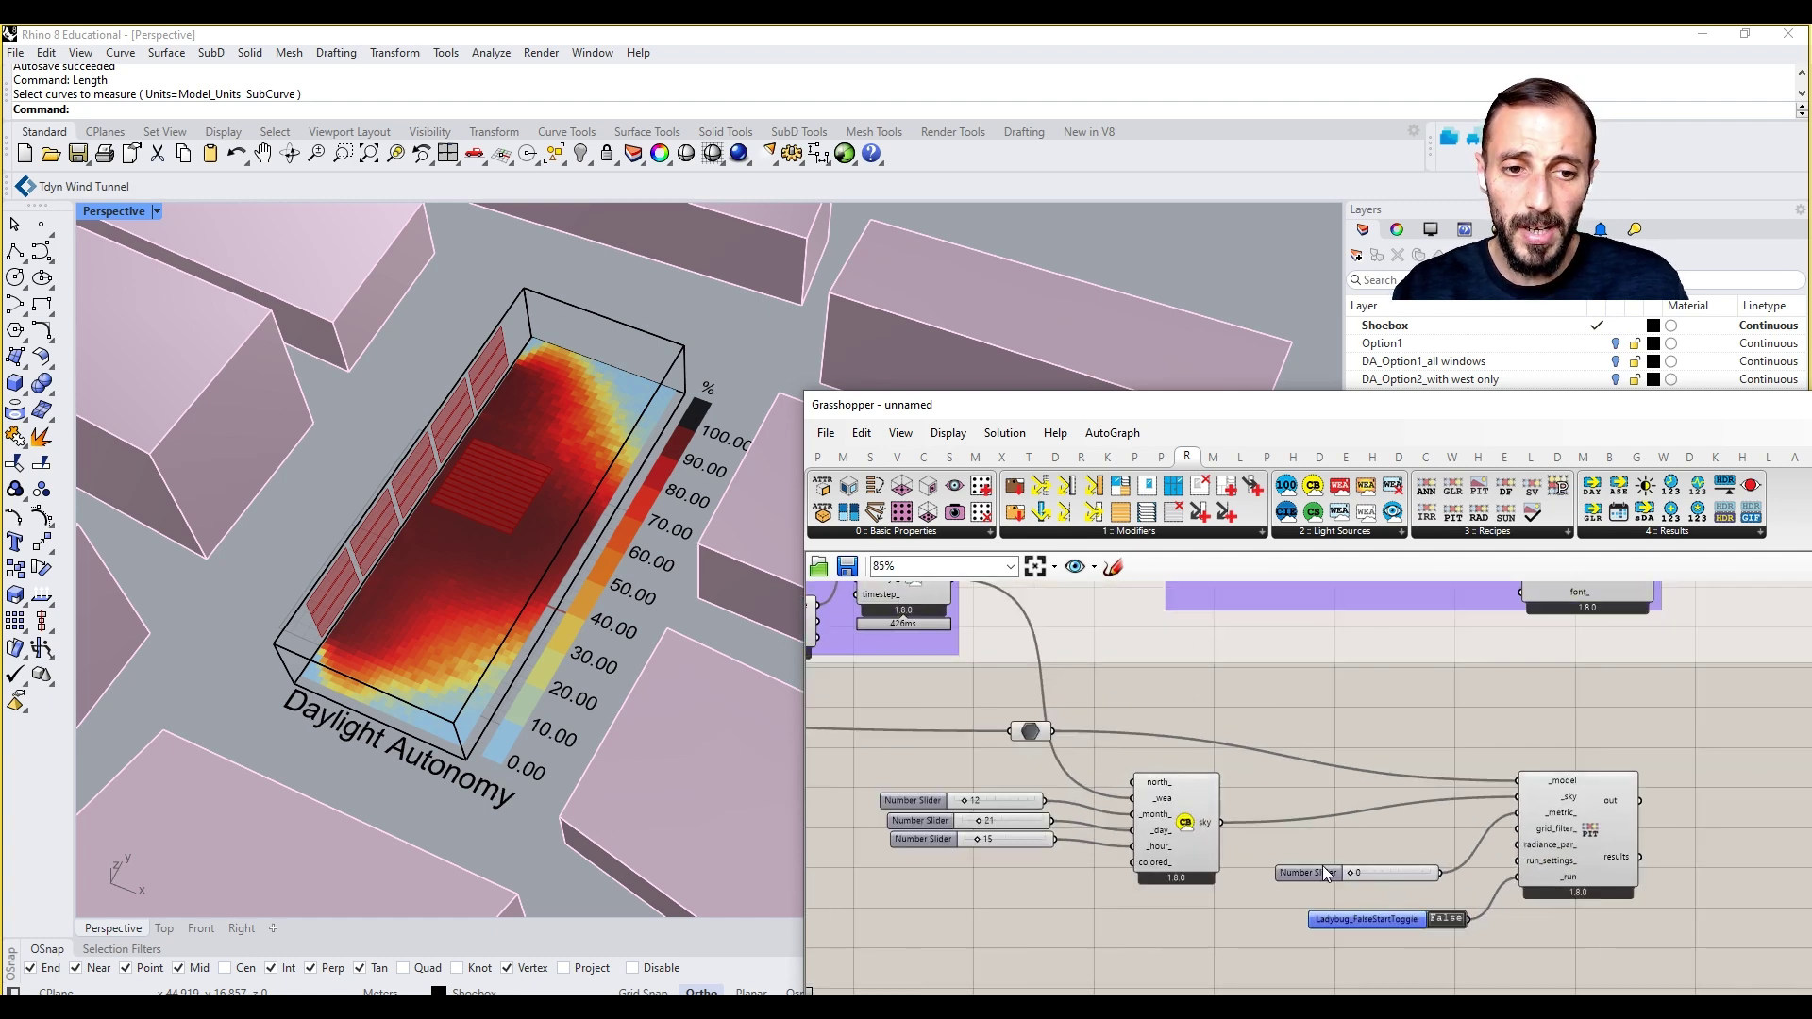
Step: Review the Illuminance and Luminance slides in Google Slides, and return to Grasshopper to read the recipe's _metric_ and results descriptions
click(450, 1006)
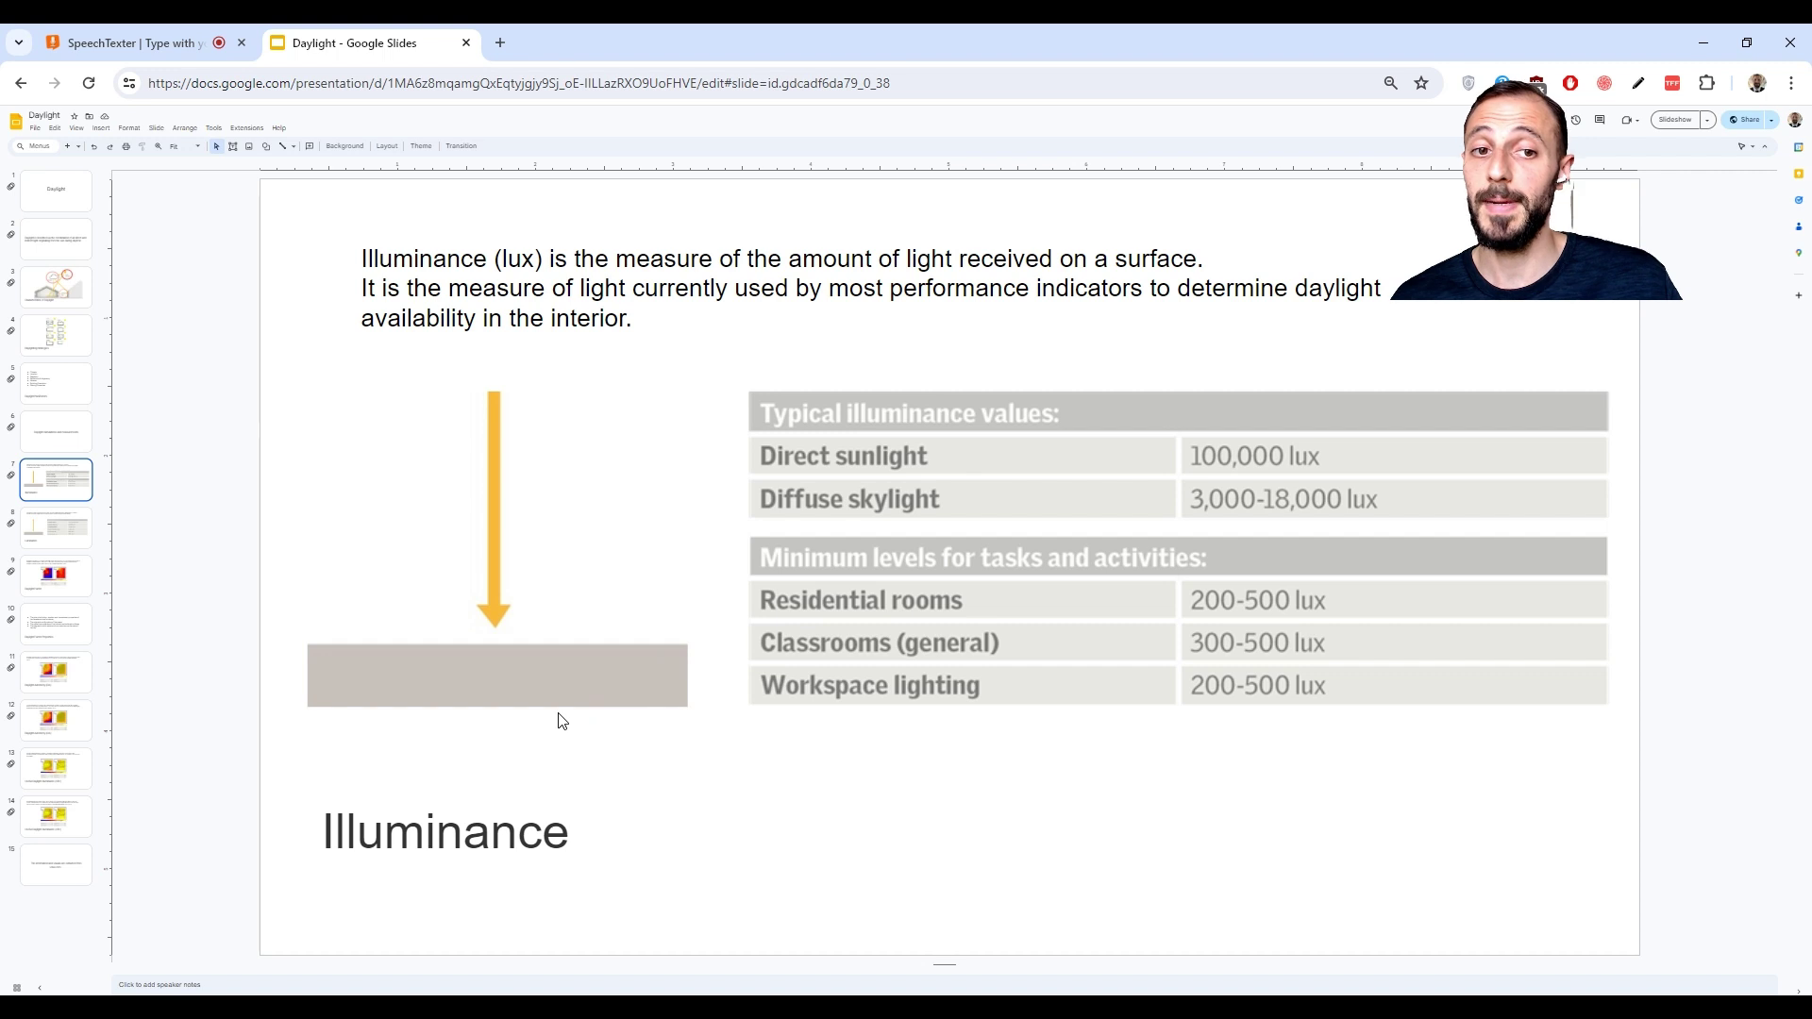
click(68, 537)
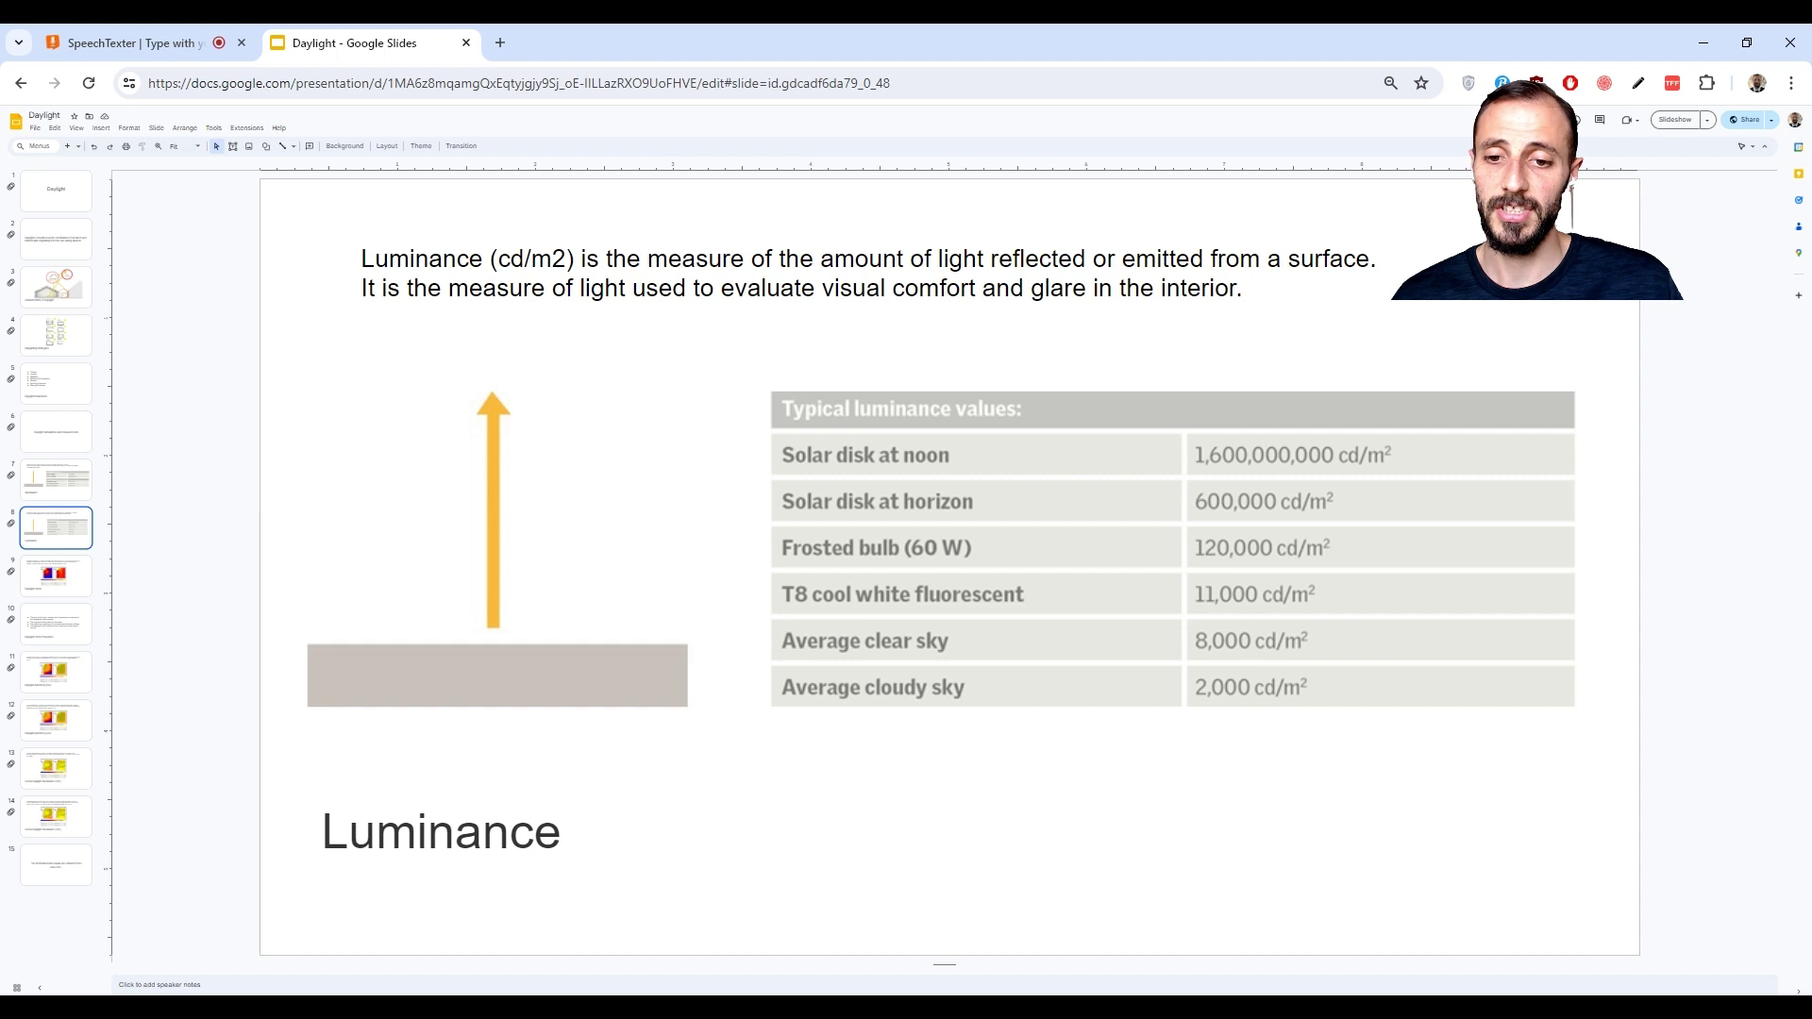
click(620, 934)
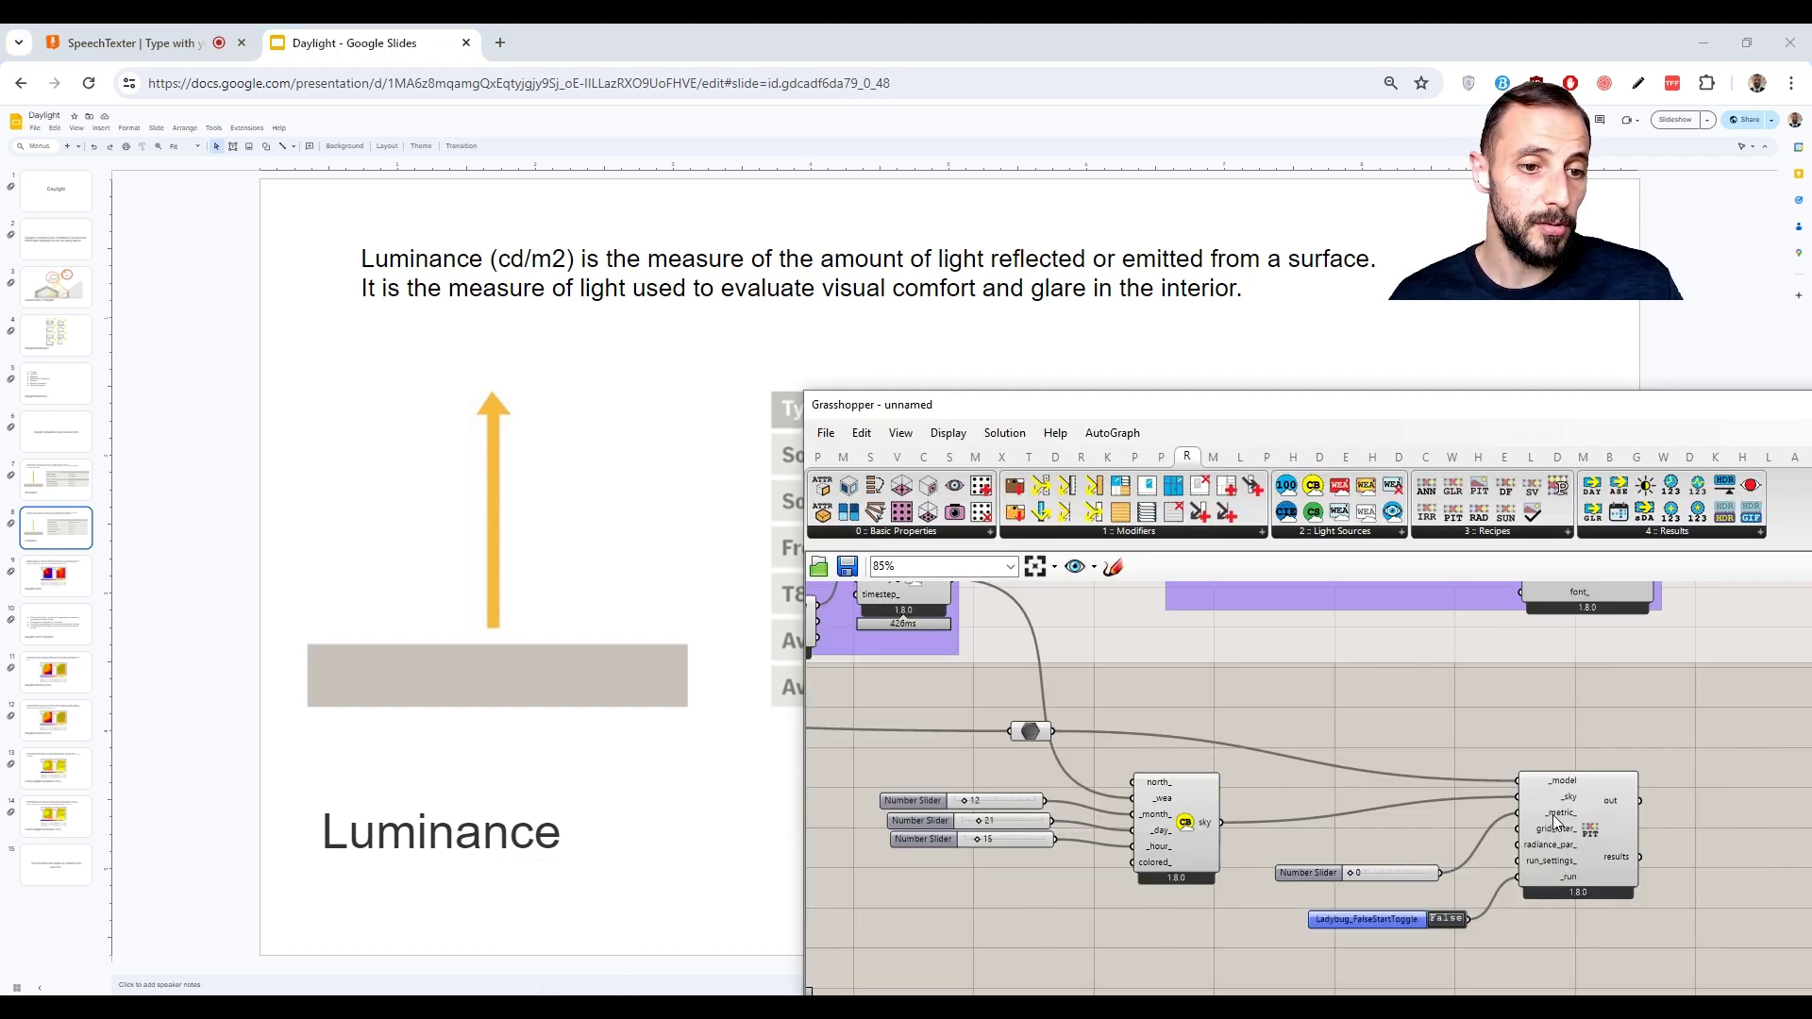
mouse_move(1555, 821)
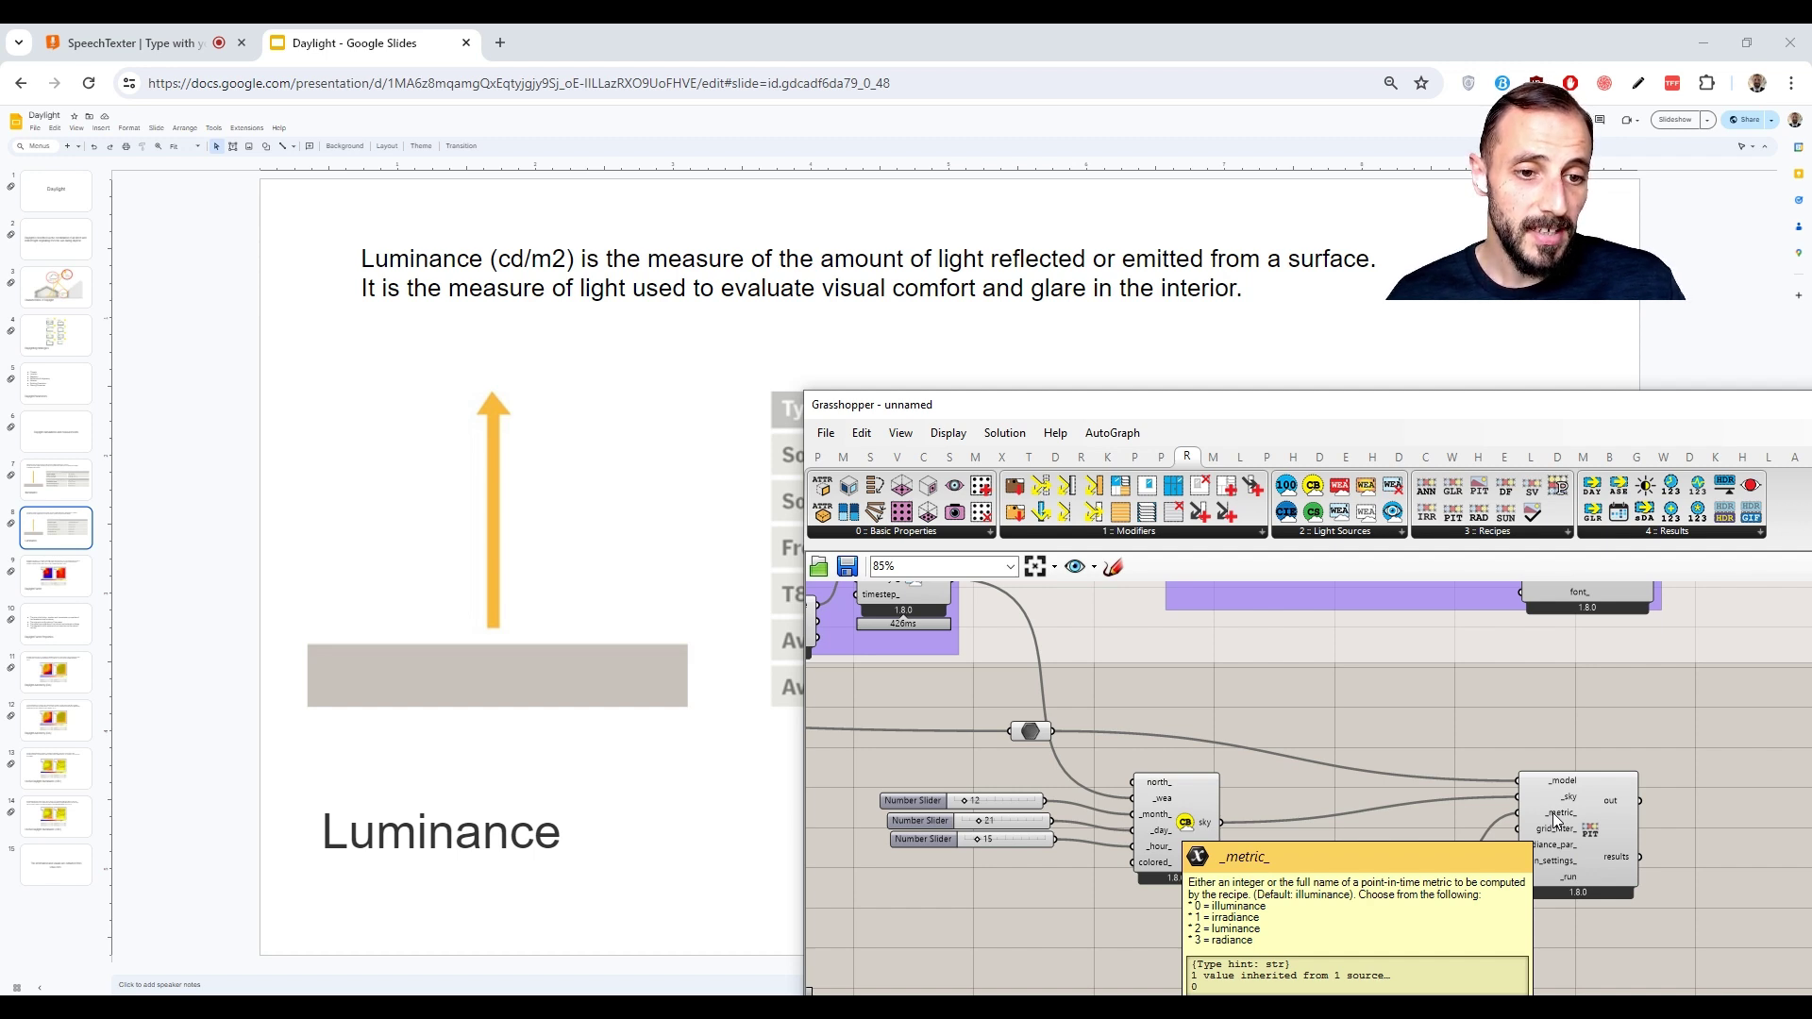
mouse_move(1618, 855)
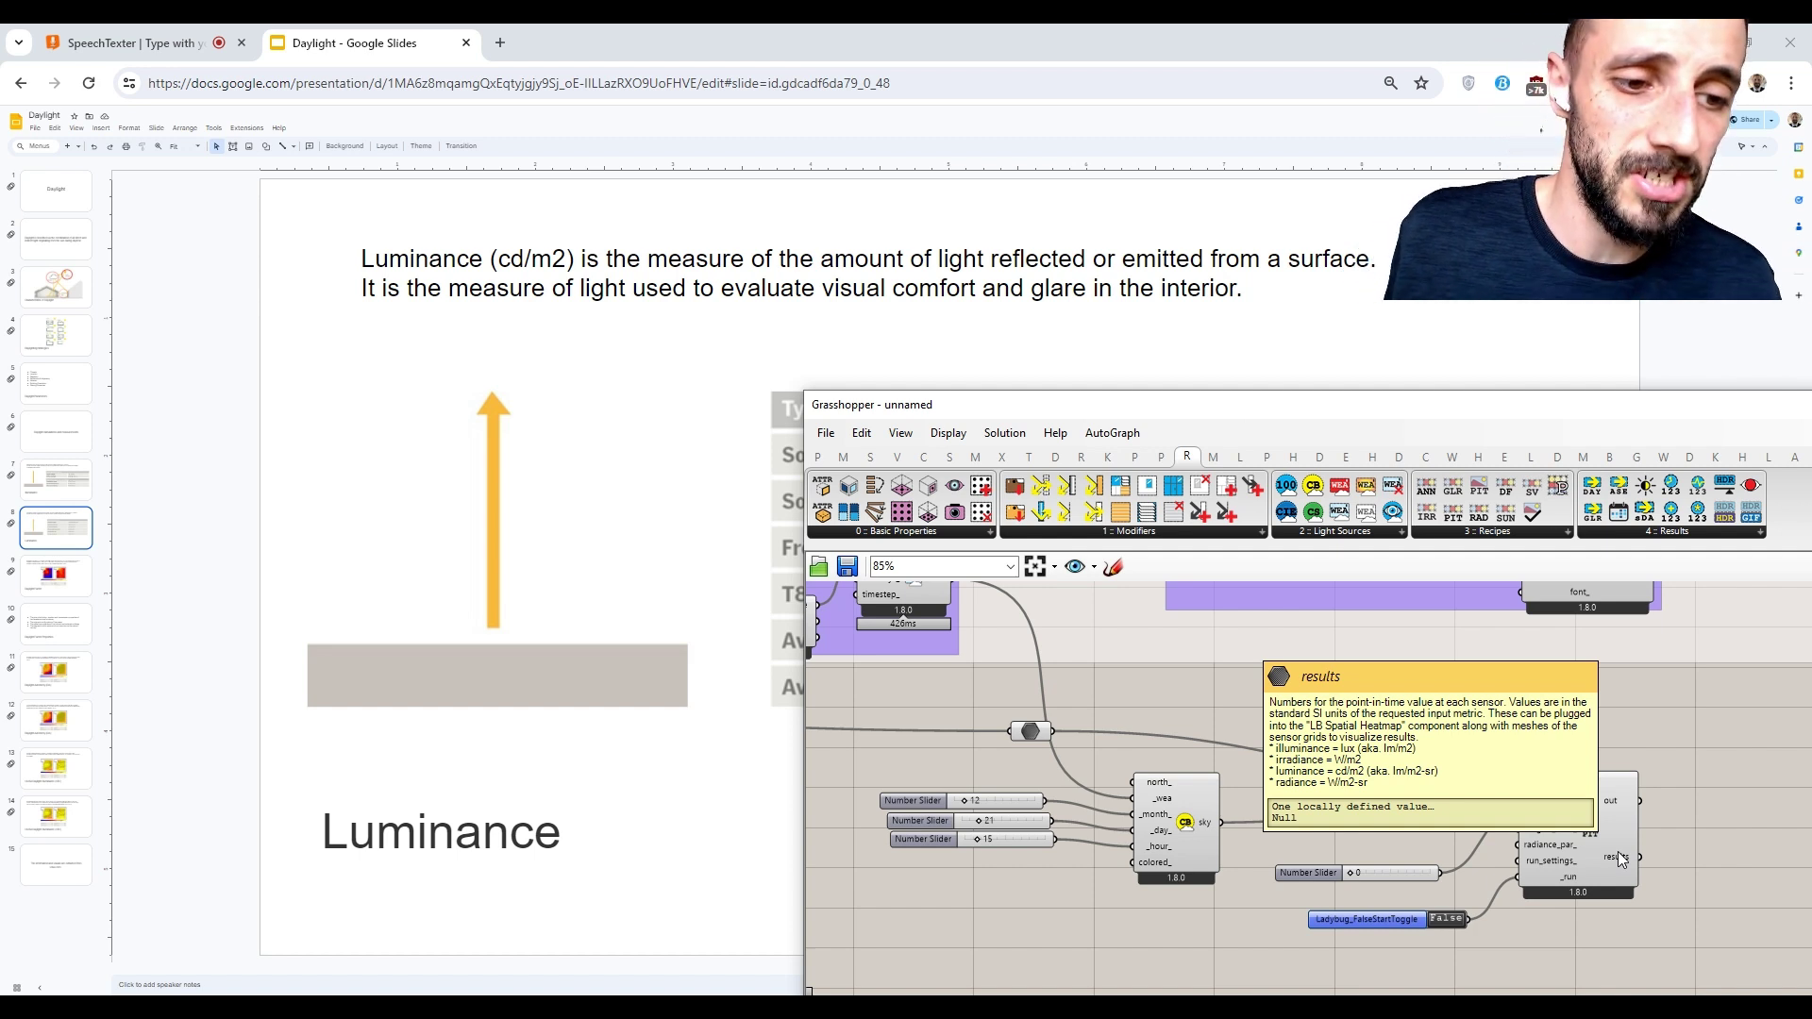
Step: Move the recipe slightly farther from its inputs and raise the metric slider to tidy the layout
right_drag(1613, 864, 1543, 861)
click(1520, 836)
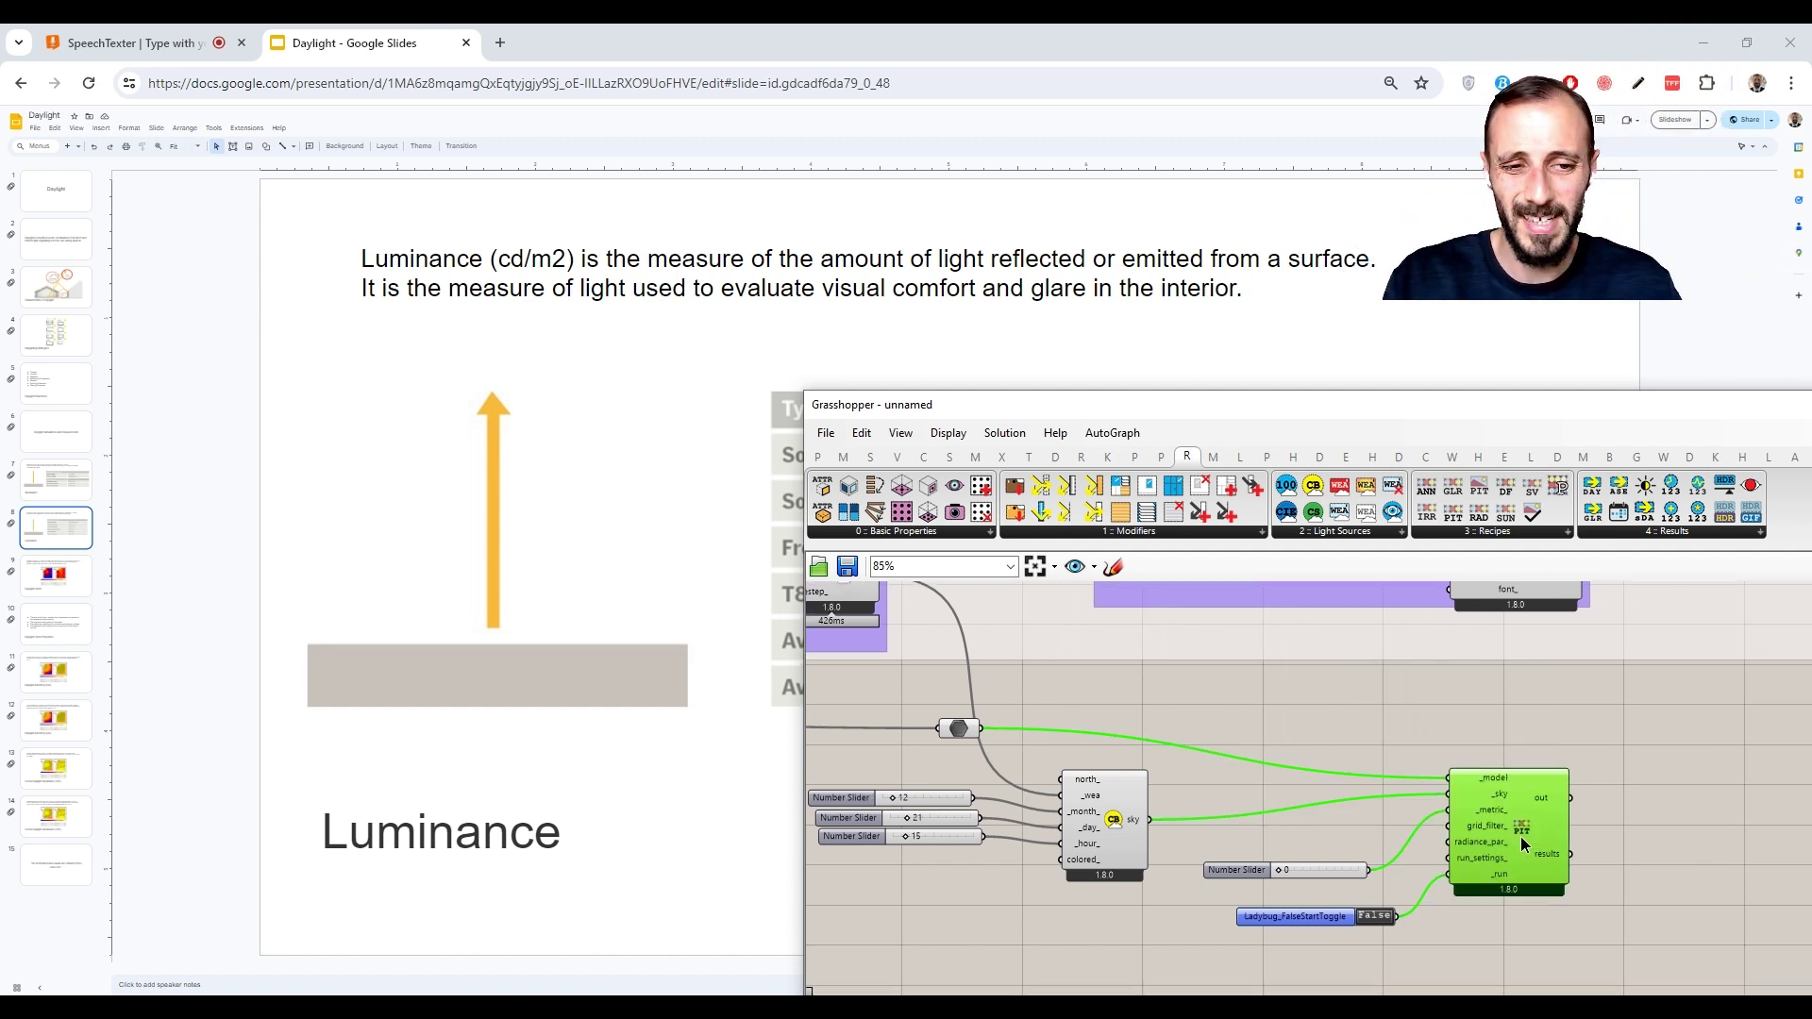
drag(1521, 836, 1555, 840)
drag(1349, 869, 1352, 848)
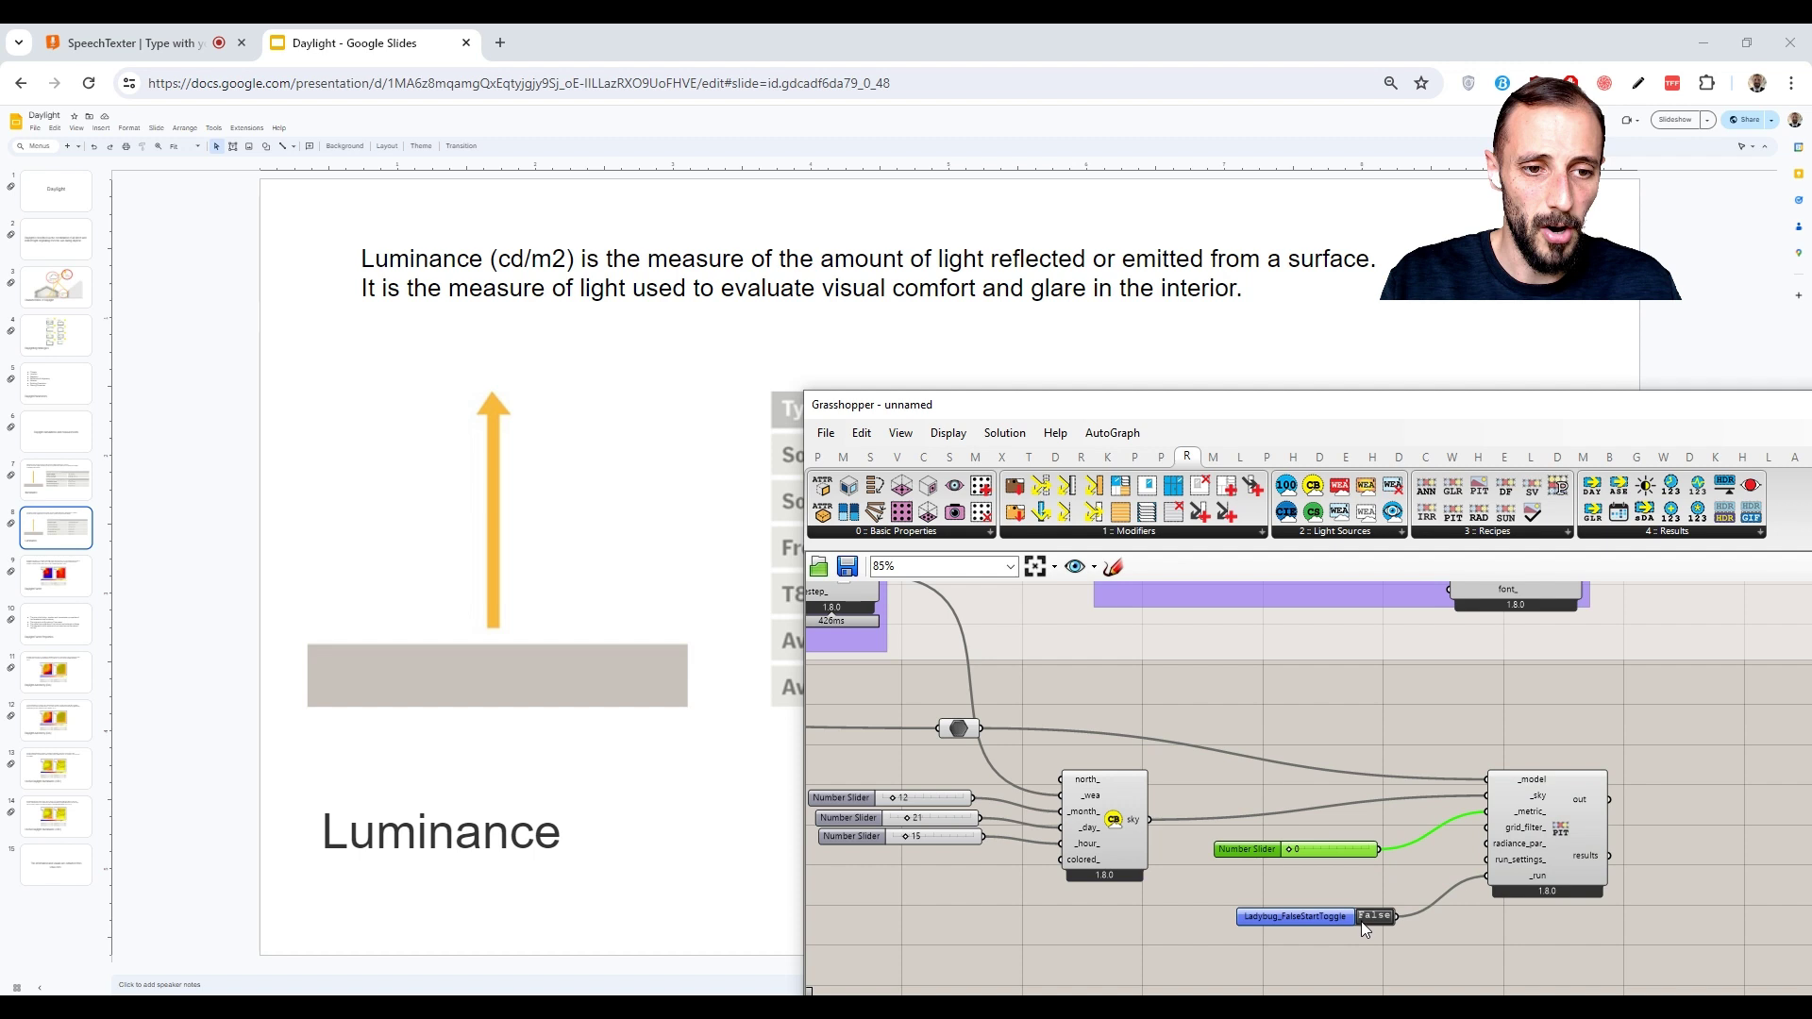
right_drag(1374, 887, 1376, 873)
click(1374, 871)
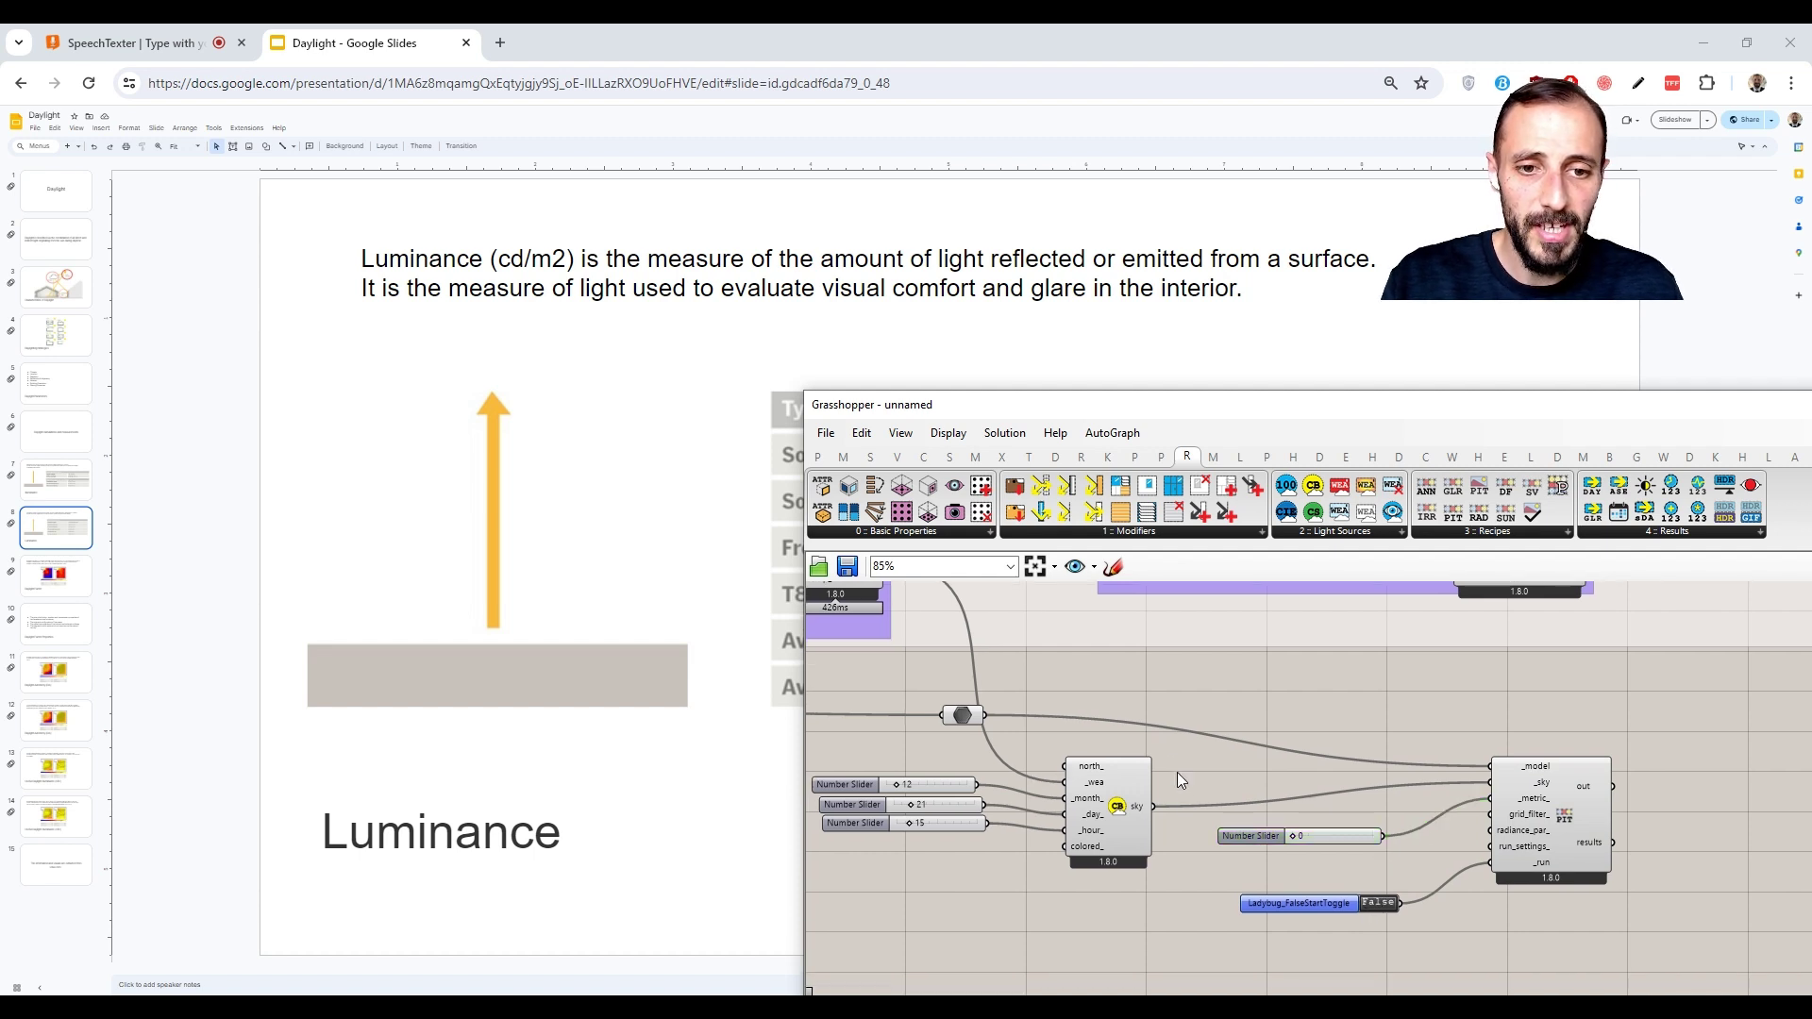
Step: Set the run toggle to True to run the point-in-time simulation, and inspect the recipe's results output and _metric_ input
double_click(1377, 902)
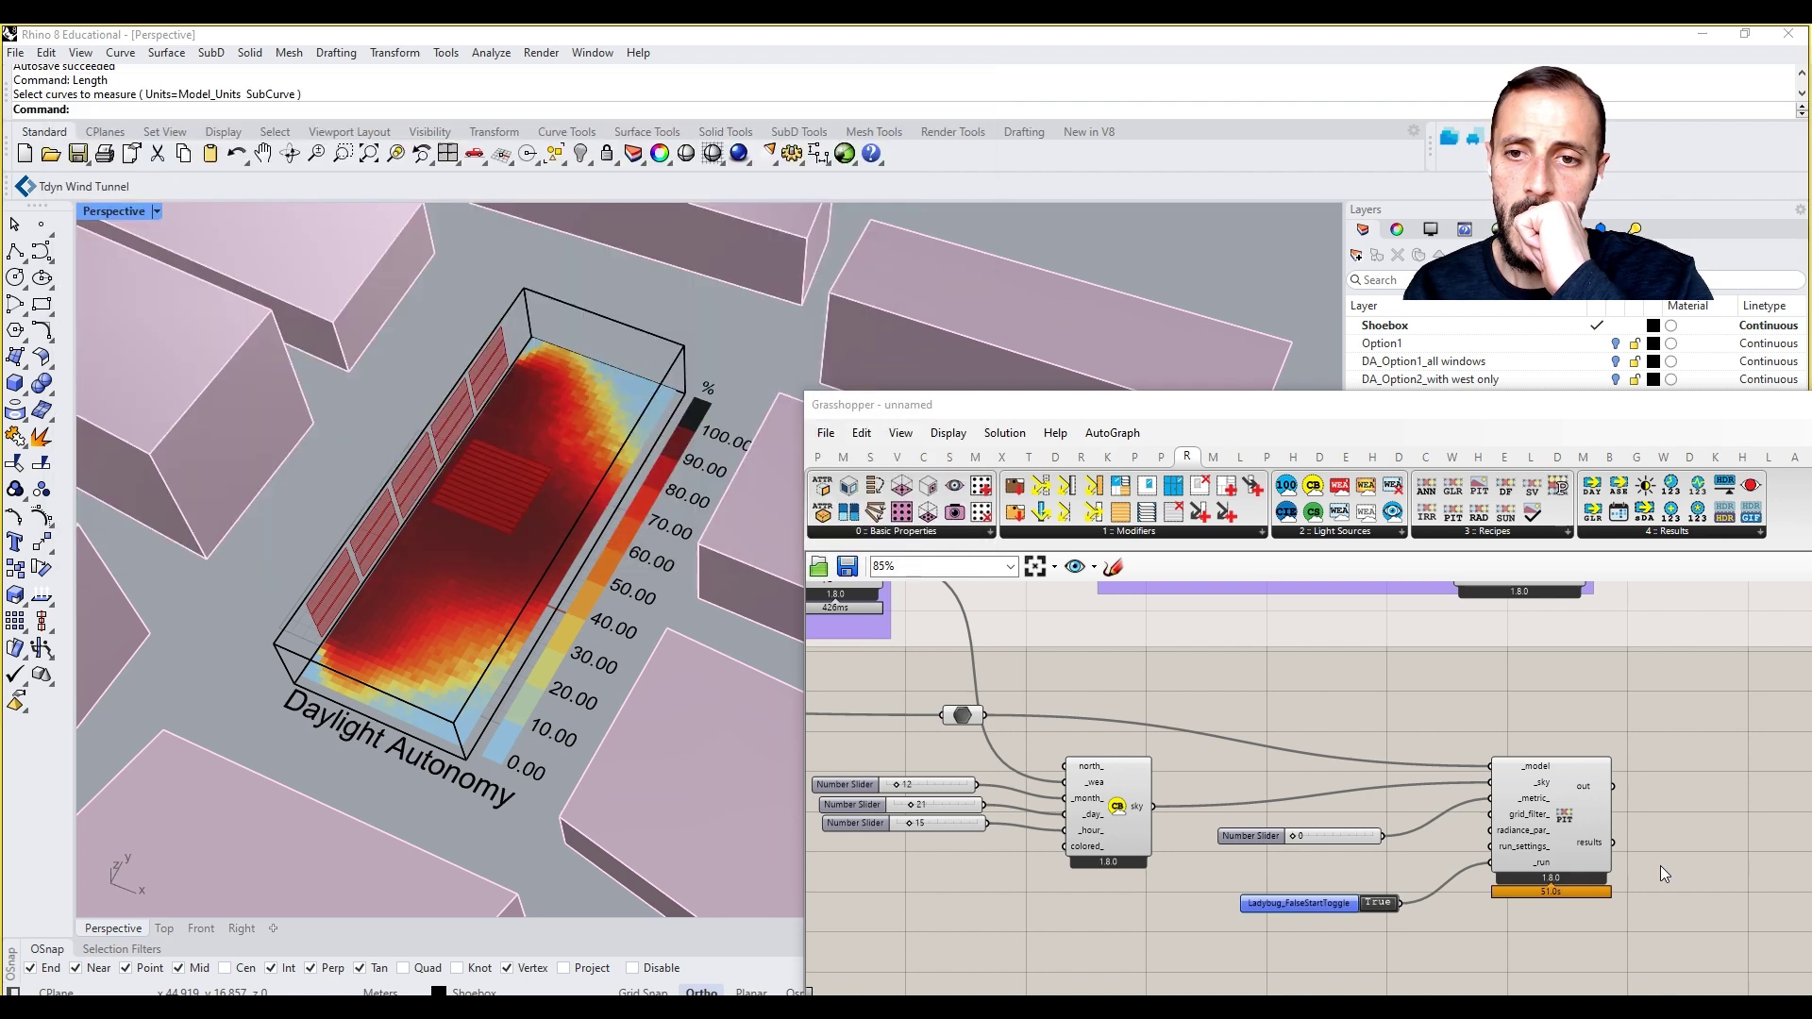
right_drag(1613, 858, 1560, 826)
scroll(1509, 855, up, 2)
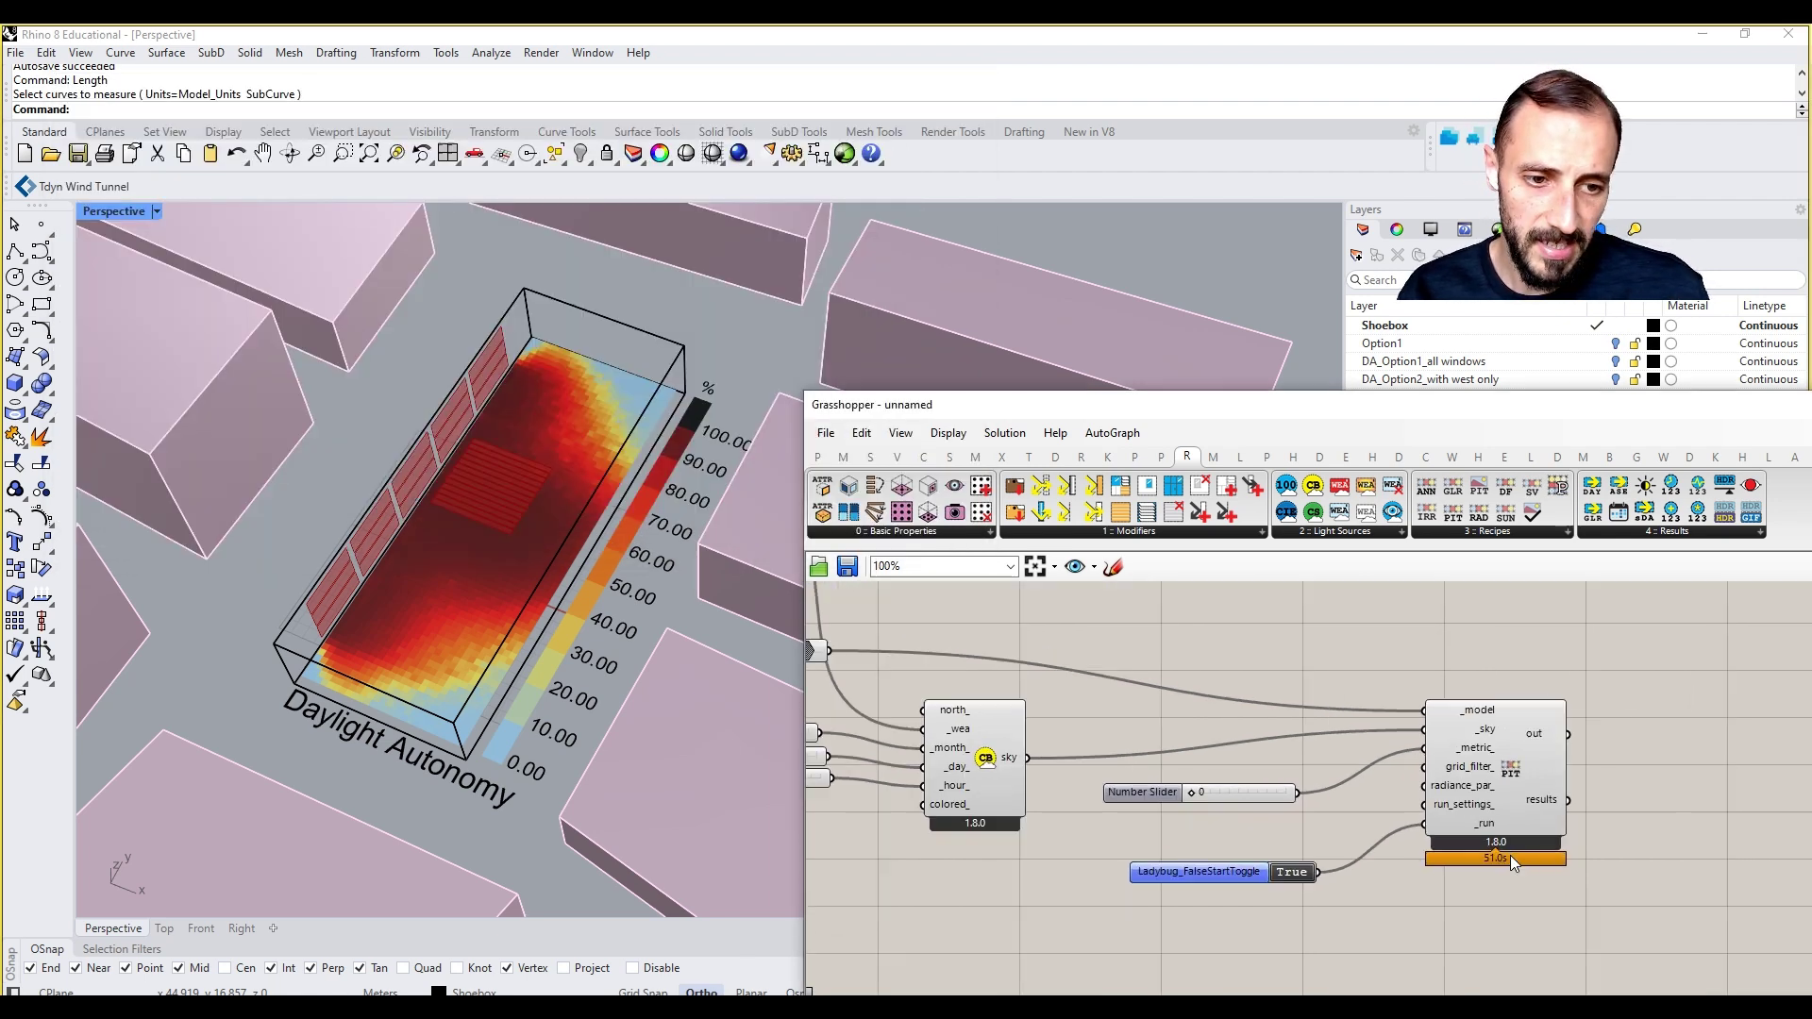
scroll(1506, 863, down, 2)
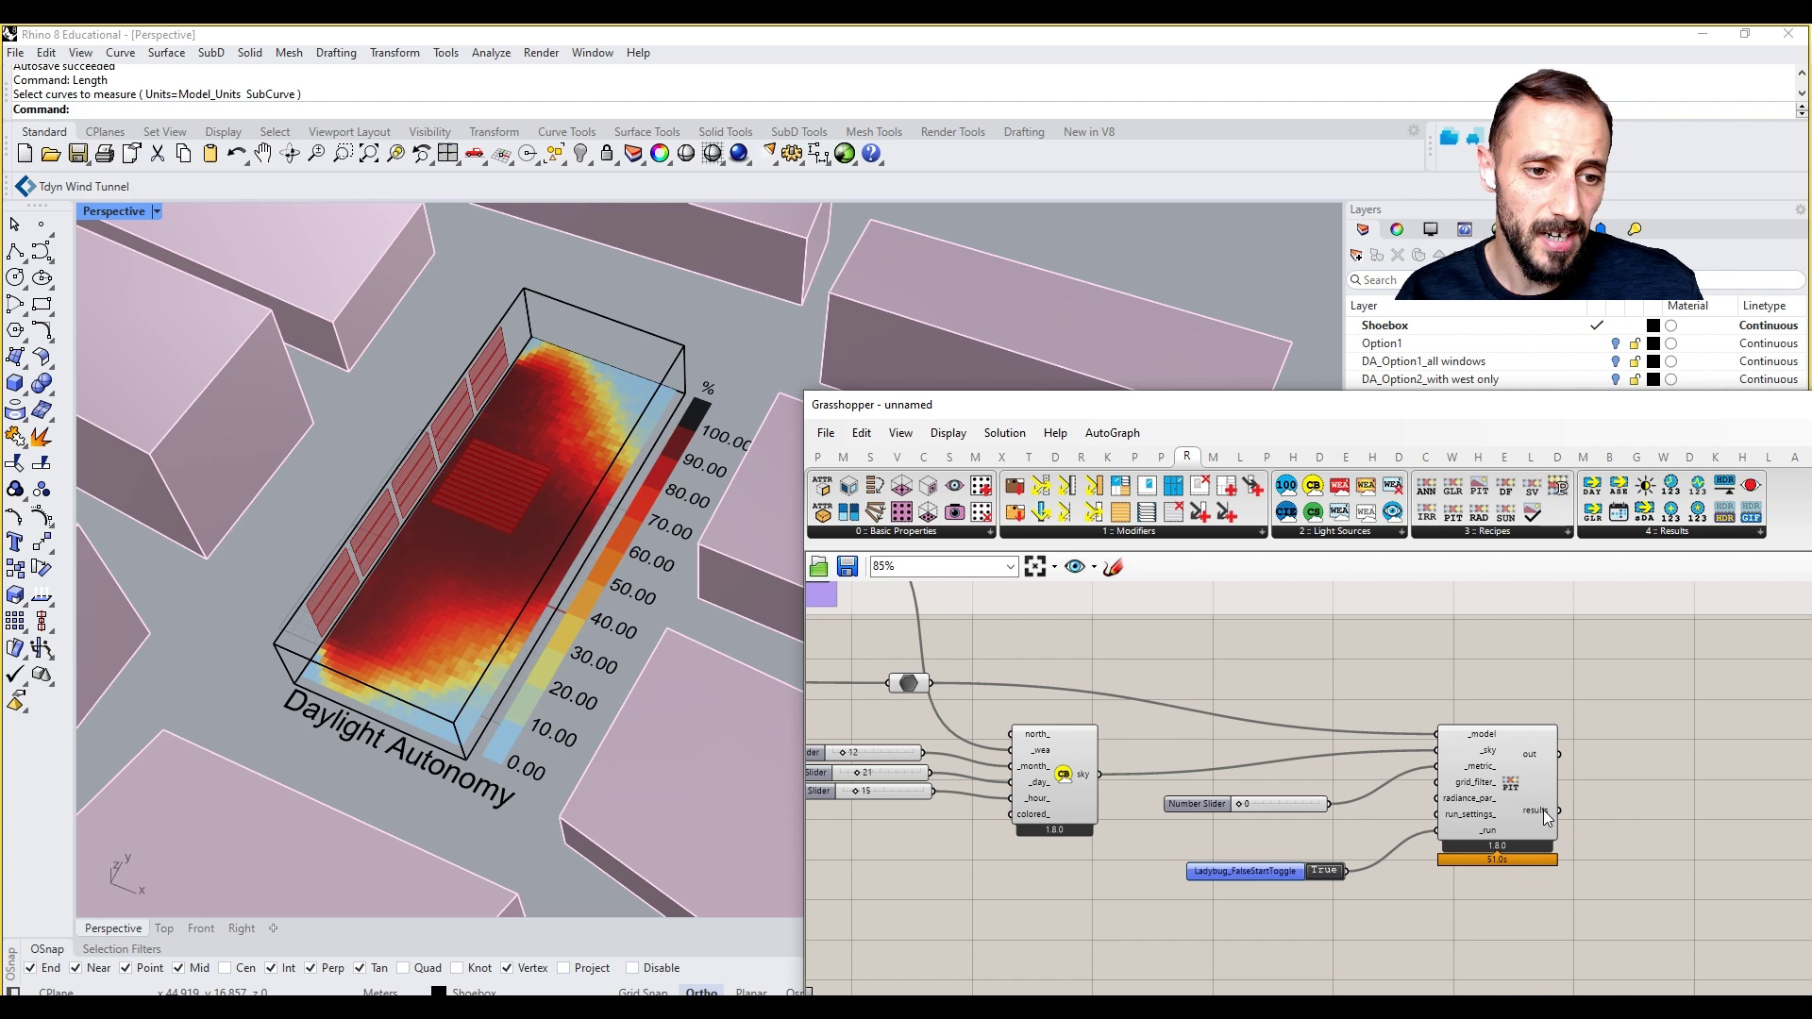
mouse_move(1543, 809)
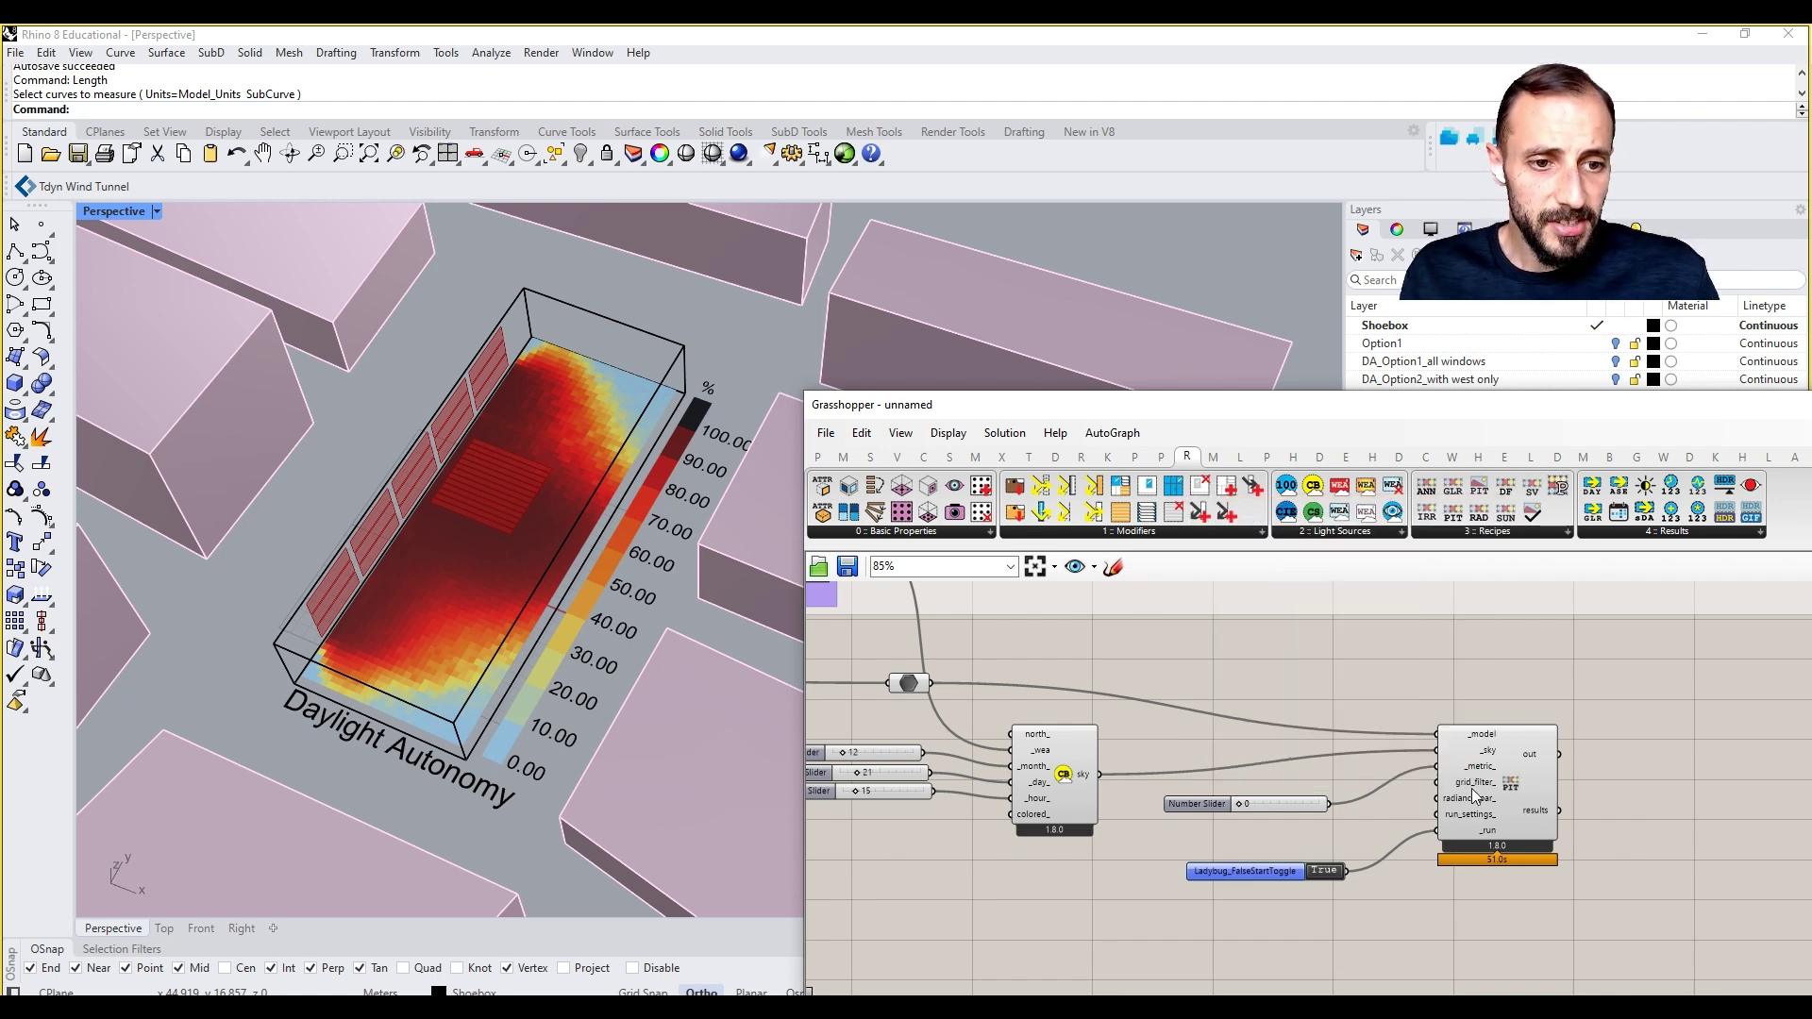
mouse_move(1483, 778)
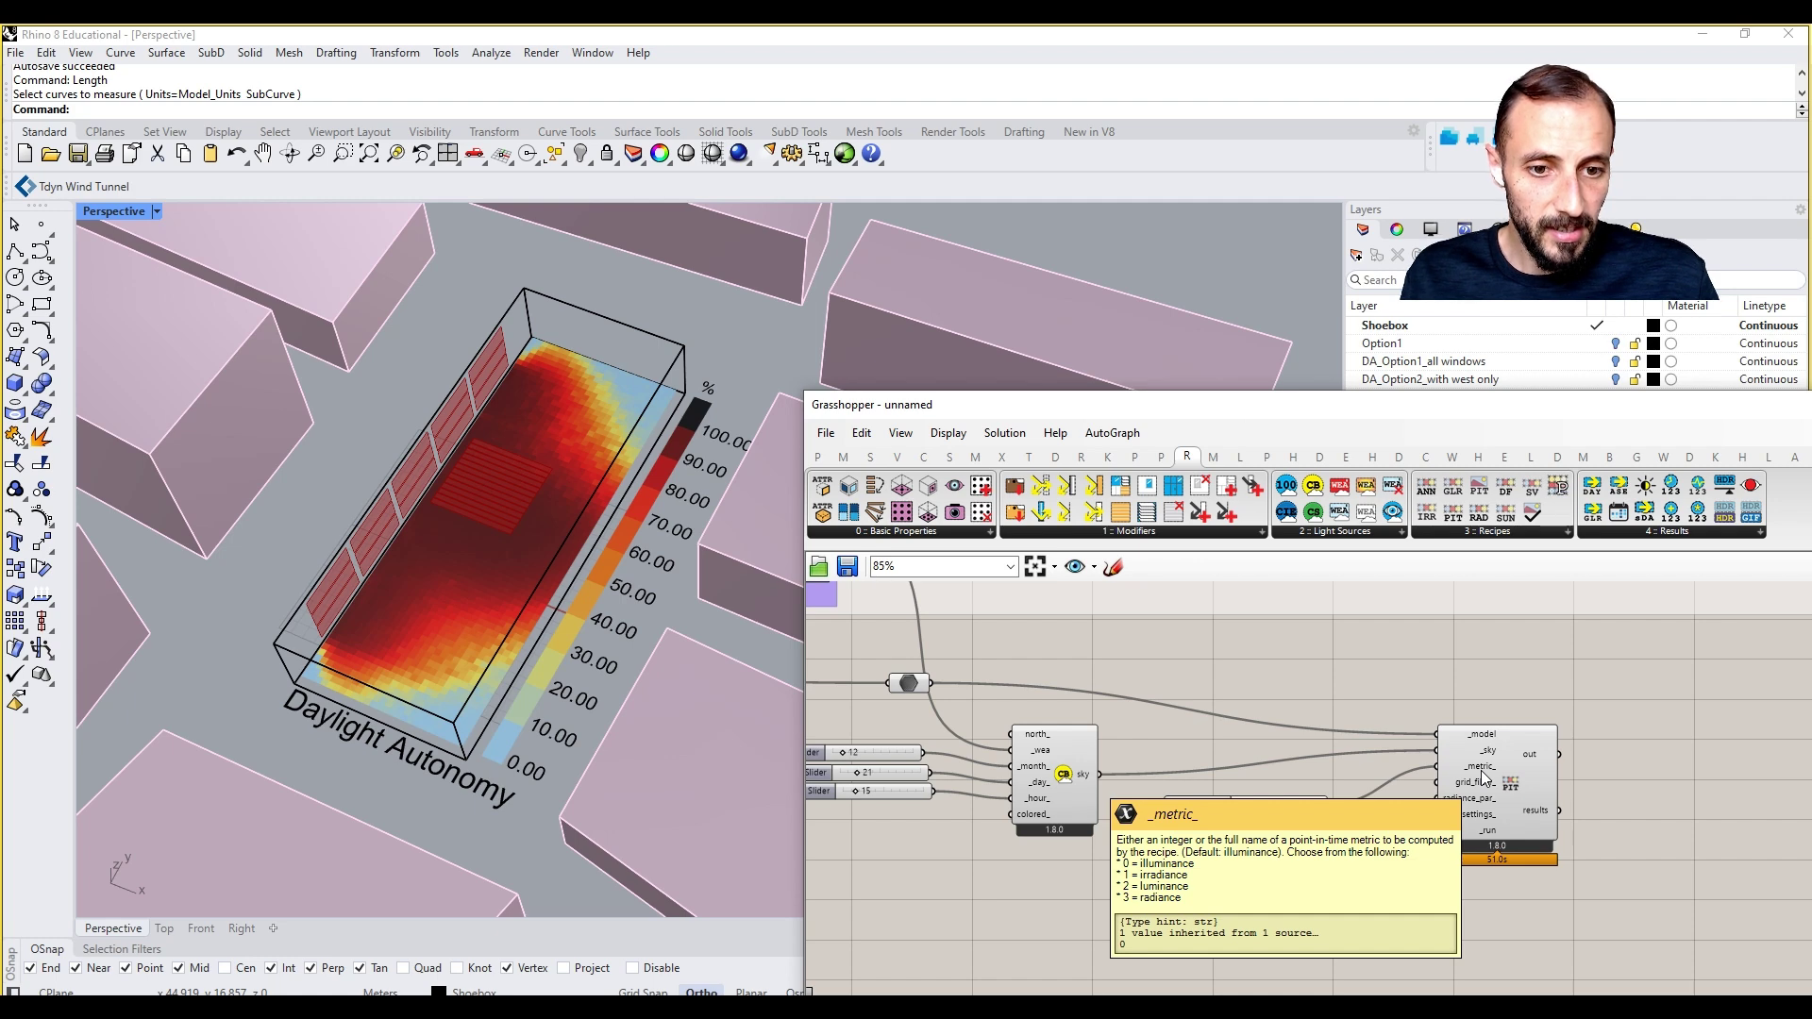